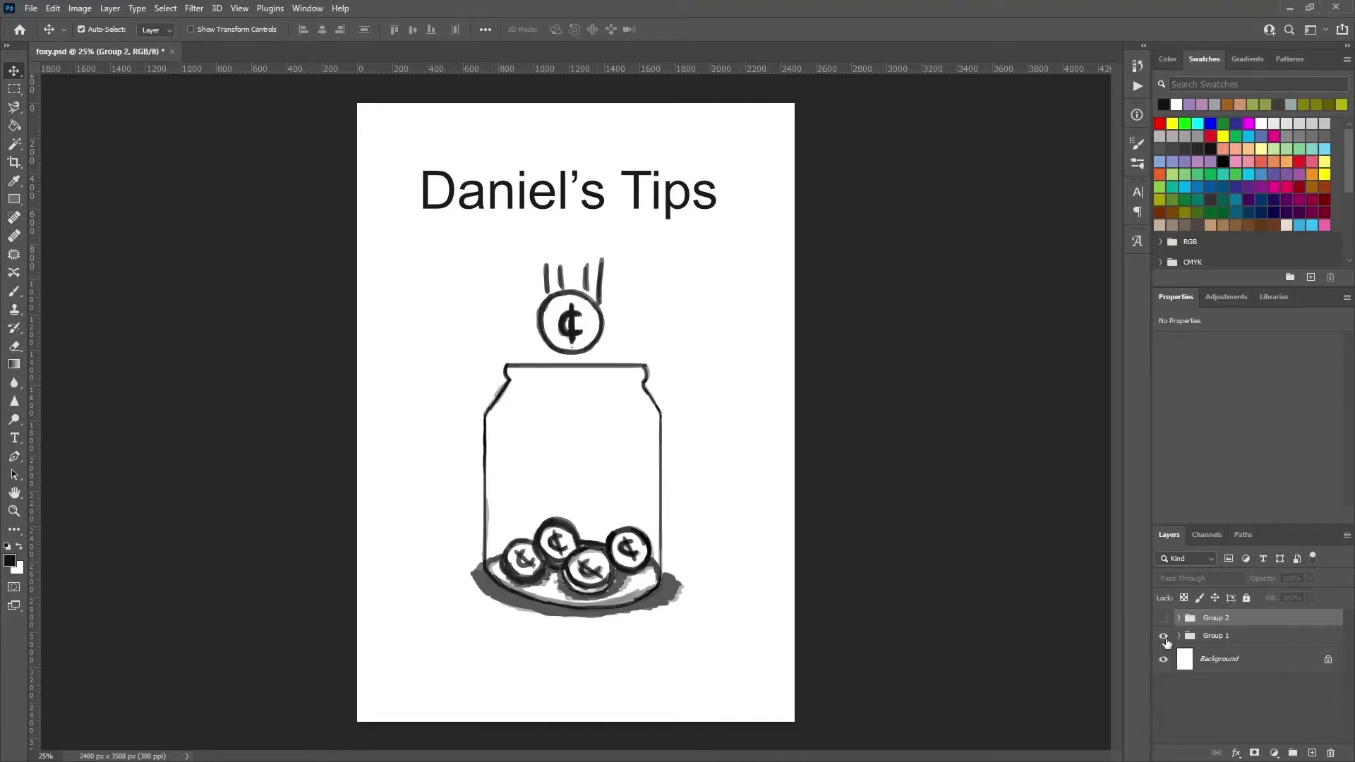
- Hide Group 1 and show Group 2 with the title picture in the intro artwork
left_click(1164, 636)
left_click(1163, 619)
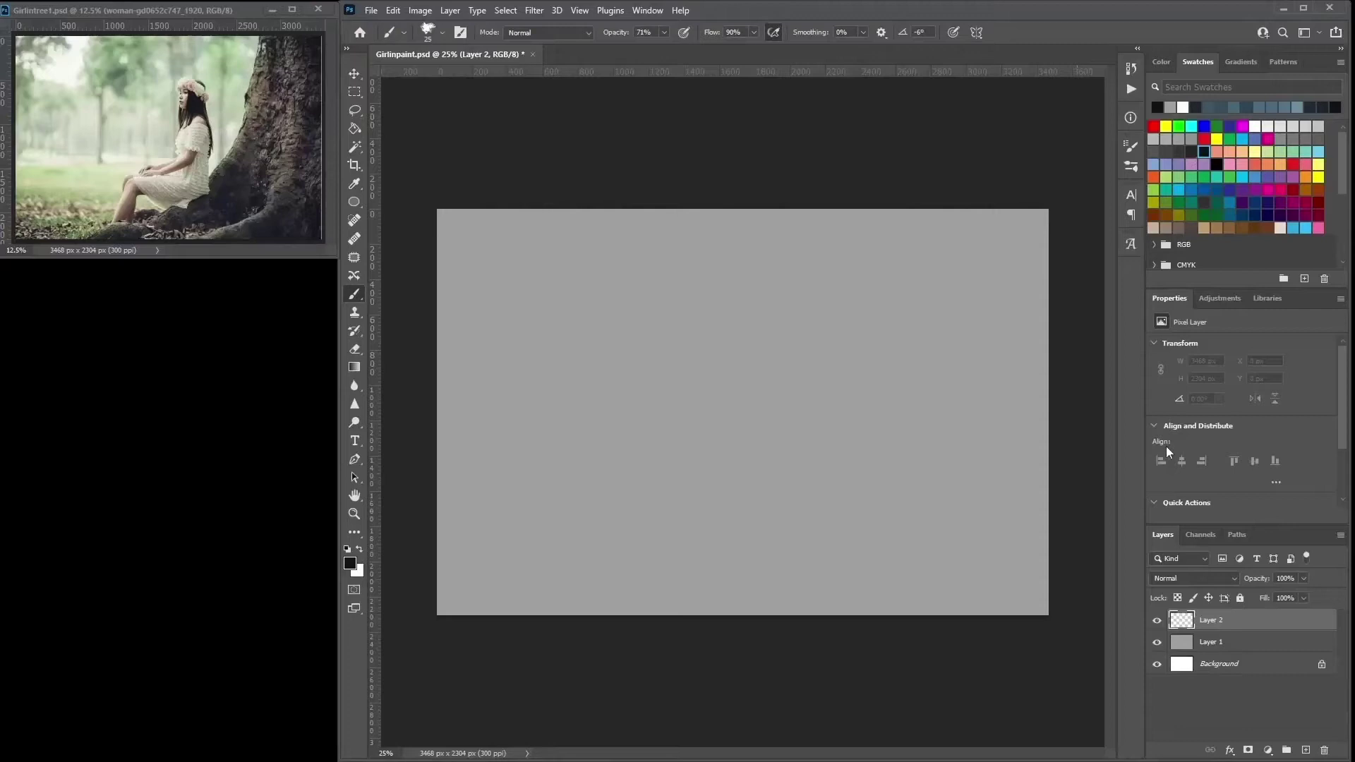
- Sketch the tree trunk edge and the seated girl, then fade the sketch layer to 15% opacity
mouse_move(915, 209)
left_mouse_down()
mouse_move(918, 268)
mouse_move(810, 553)
mouse_move(650, 612)
mouse_move(656, 587)
mouse_move(851, 445)
mouse_move(917, 212)
mouse_move(804, 421)
mouse_move(438, 390)
left_mouse_up()
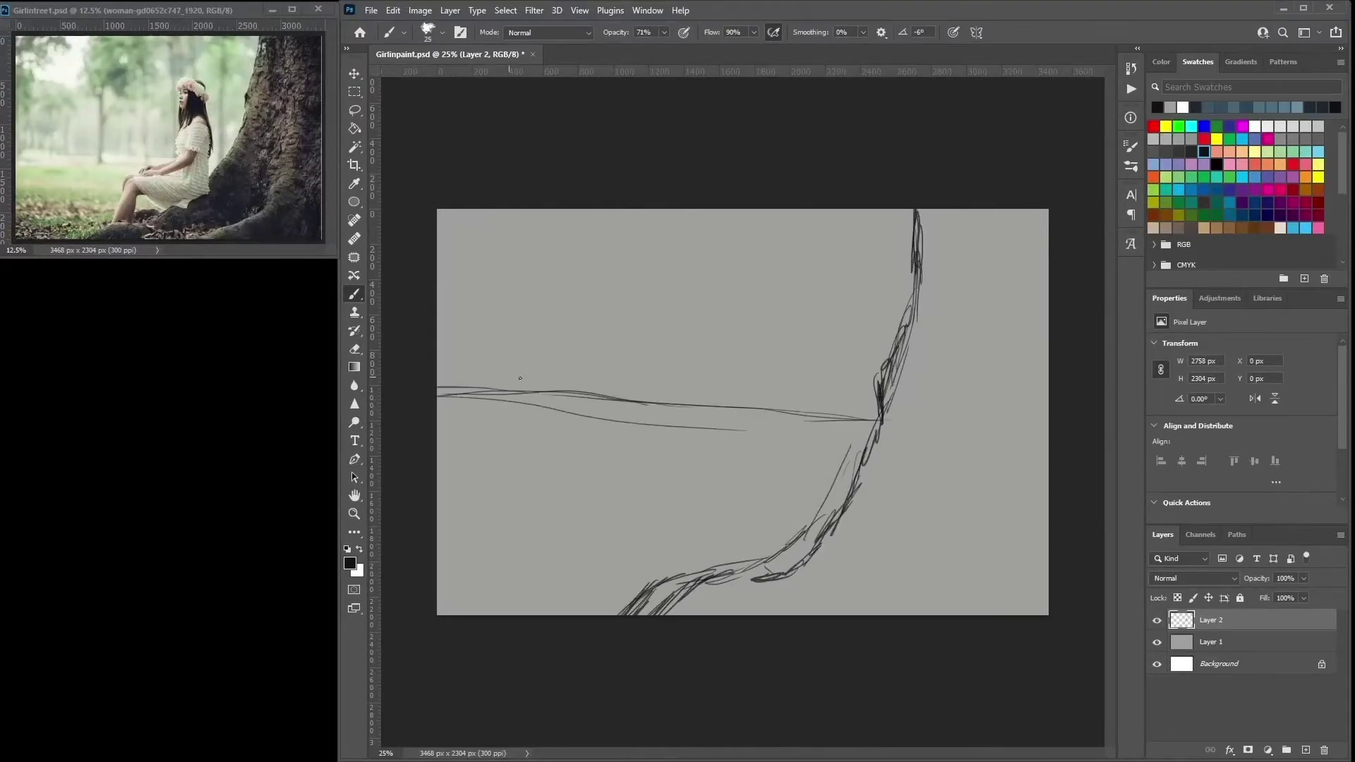
mouse_move(725, 311)
left_mouse_down()
mouse_move(773, 392)
mouse_move(798, 487)
mouse_move(748, 544)
mouse_move(702, 508)
mouse_move(794, 459)
mouse_move(748, 353)
mouse_move(766, 514)
left_mouse_up()
key("ctrl+plus")
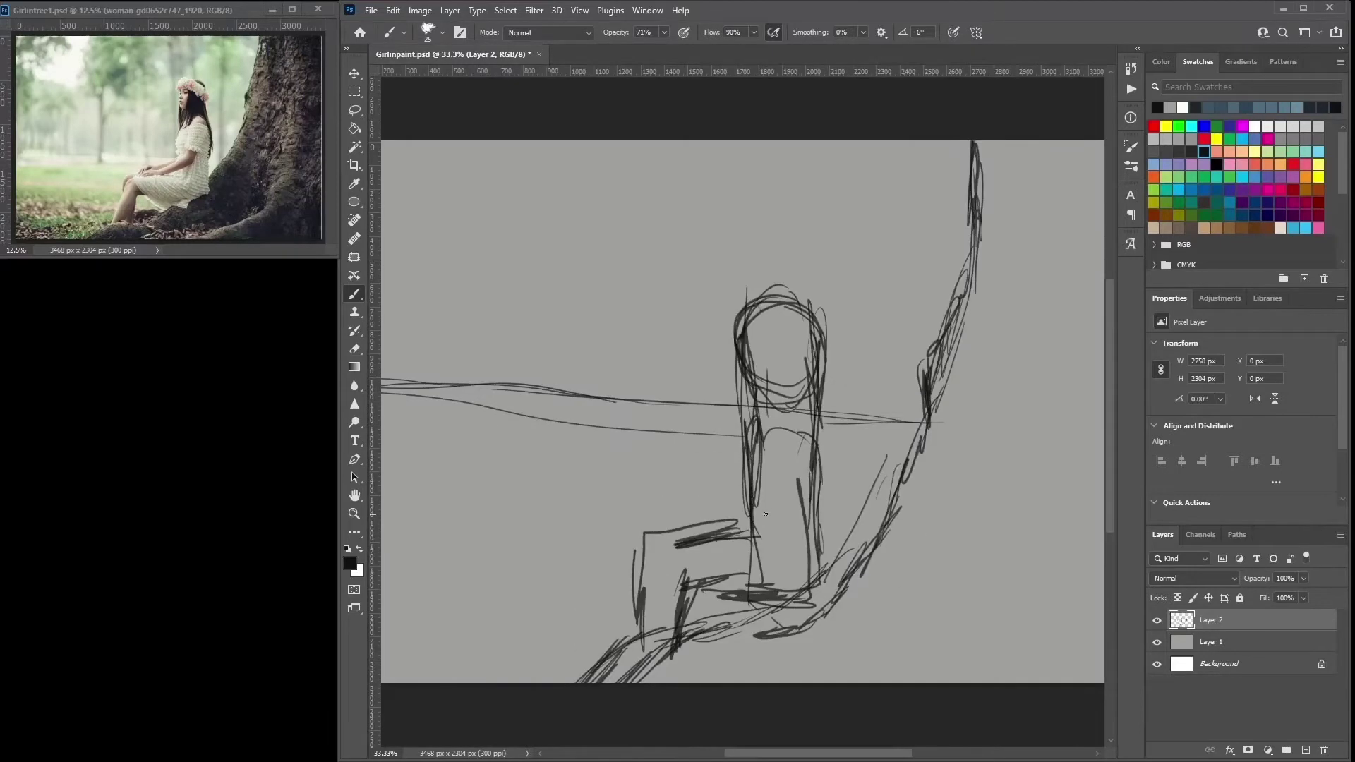
left_click(1285, 578)
type("15")
key("Return")
- Add Layer 3 and try a dark grey Paint Bucket fill right of the trunk, then undo it
left_click(1305, 750)
key("g")
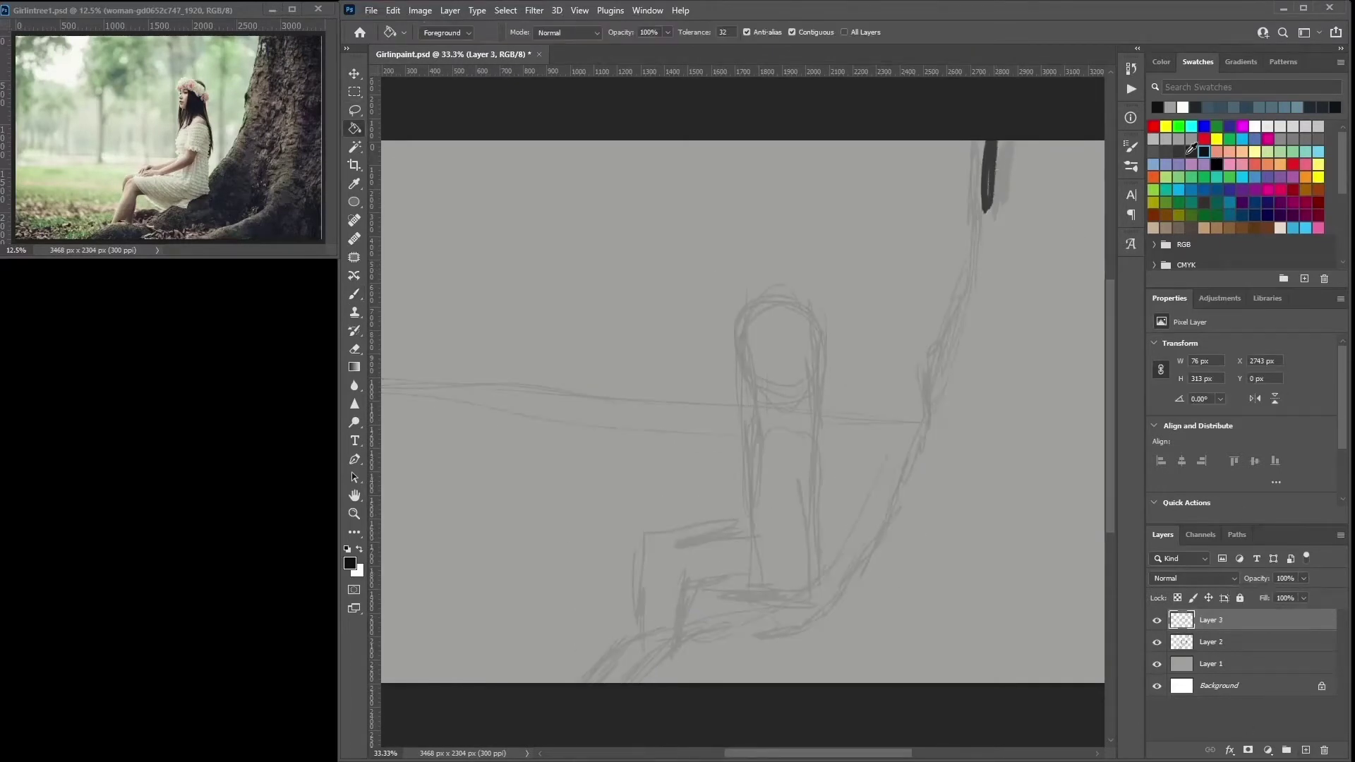
left_click(1186, 141)
left_click(1179, 151)
left_click(924, 550)
left_click(353, 295)
key("ctrl+z")
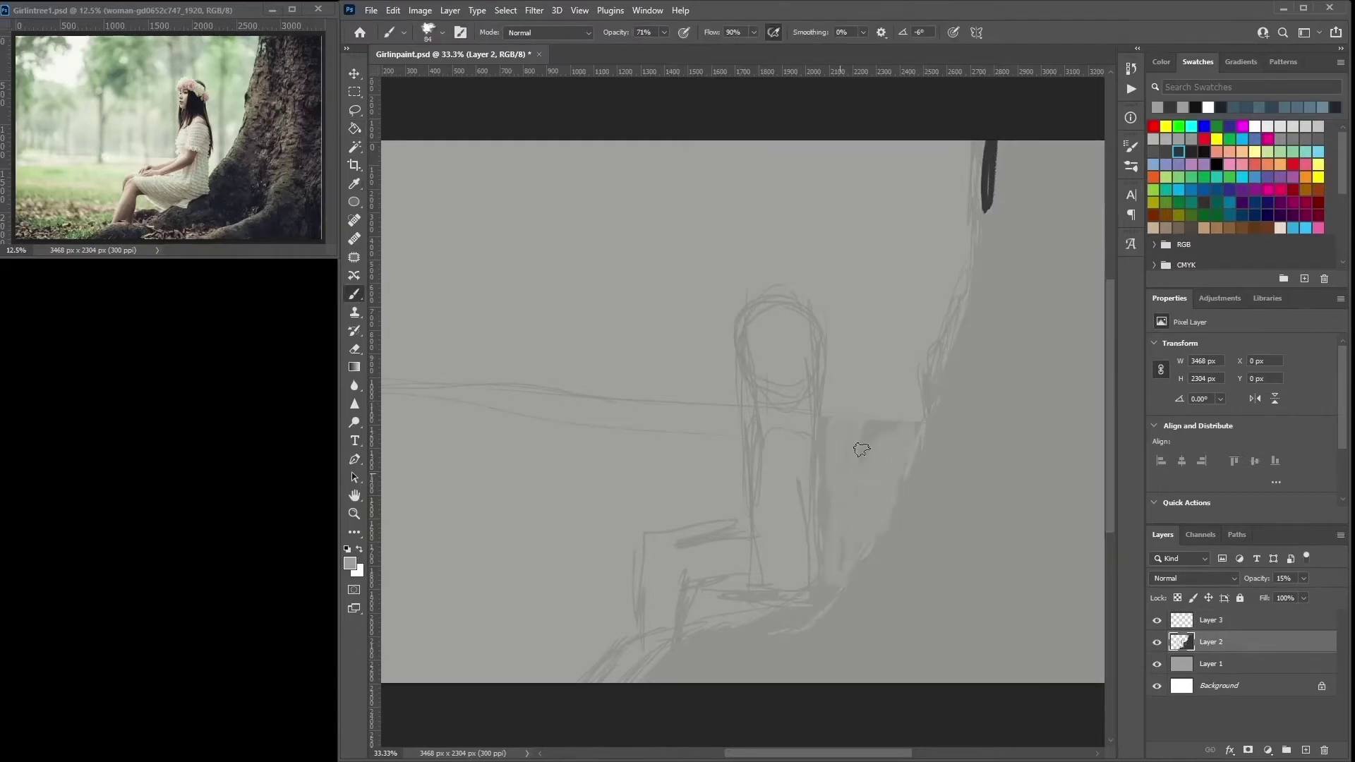
- In black, block in the girl's head, neck, torso, arm, back and bent legs
key("alt+bracketright")
key("d")
left_click_drag(828, 321, 839, 349)
left_click_drag(975, 144, 932, 321)
mouse_move(791, 262)
left_mouse_down()
mouse_move(890, 256)
mouse_move(832, 346)
mouse_move(805, 349)
left_mouse_up()
mouse_move(833, 360)
left_mouse_down()
mouse_move(858, 452)
mouse_move(780, 603)
left_mouse_up()
mouse_move(789, 356)
left_mouse_down()
mouse_move(771, 424)
mouse_move(639, 539)
mouse_move(621, 674)
left_mouse_up()
left_click_drag(762, 544, 670, 639)
left_click_drag(840, 564, 678, 586)
left_click_drag(699, 586, 635, 682)
mouse_move(636, 523)
left_mouse_down()
mouse_move(639, 588)
mouse_move(734, 522)
left_mouse_up()
- Redraw the thigh, box in the chest, and add torso lines and the reaching arm
left_click_drag(769, 434, 763, 505)
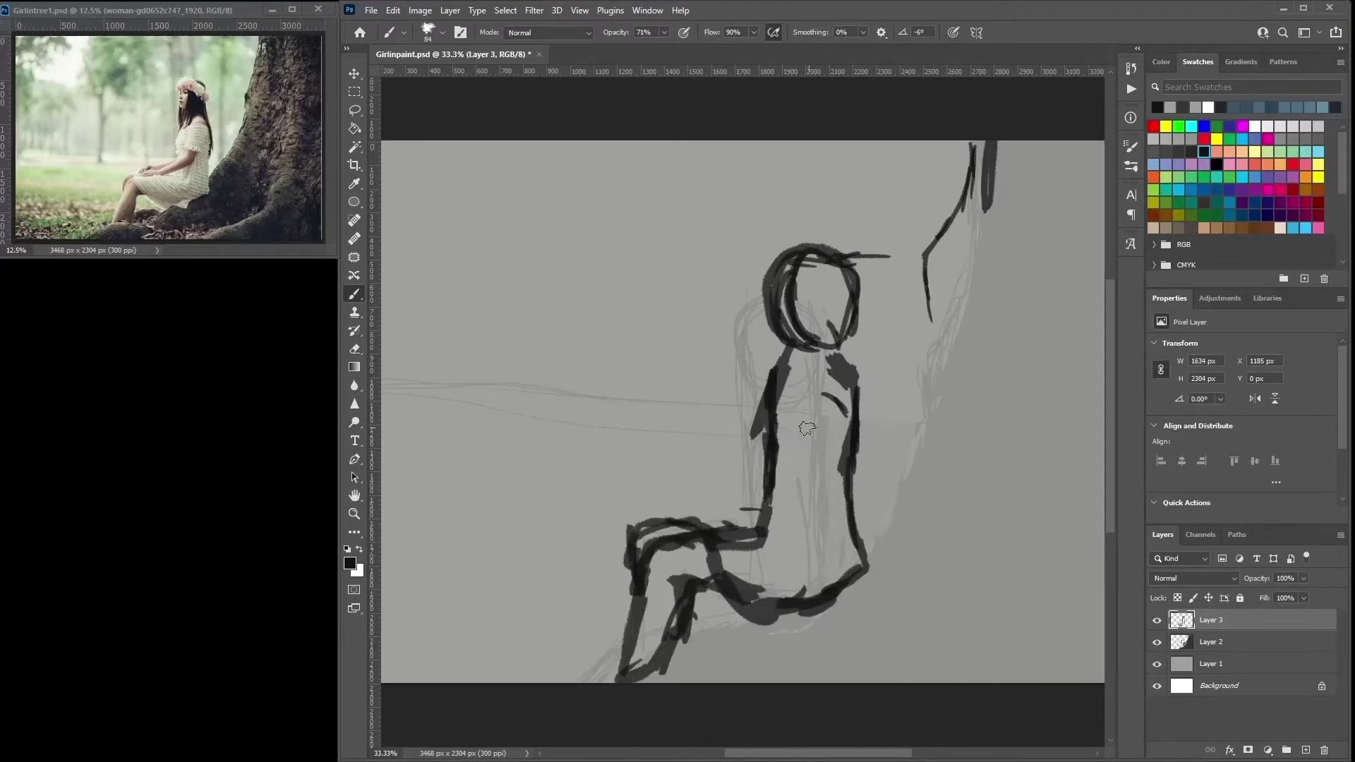
left_click_drag(790, 367, 847, 423)
mouse_move(812, 430)
left_mouse_down()
mouse_move(763, 519)
mouse_move(713, 518)
left_mouse_up()
left_click_drag(833, 515, 688, 529)
left_click_drag(826, 434, 819, 516)
mouse_move(769, 470)
left_mouse_down()
mouse_move(694, 487)
mouse_move(660, 519)
left_mouse_up()
left_click_drag(768, 467, 706, 512)
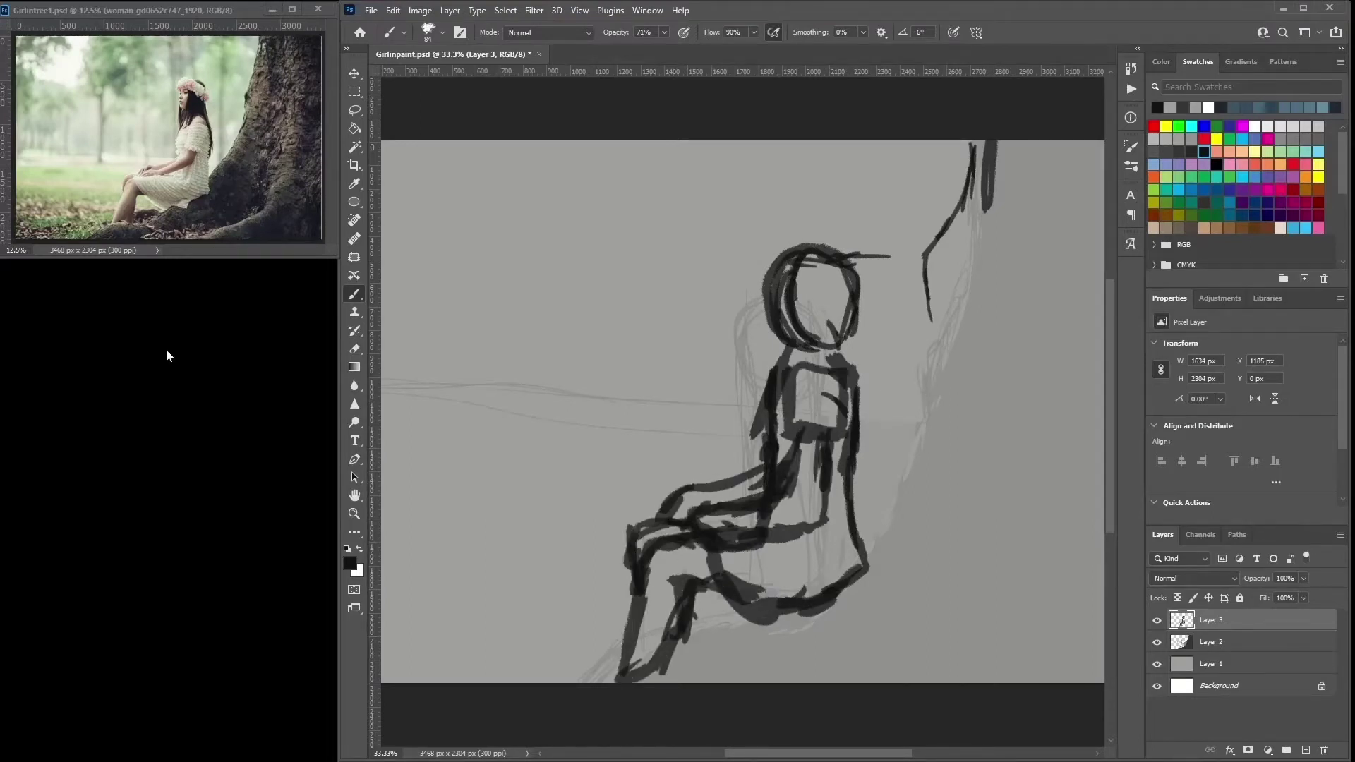
- Paint light grey tone over the head, torso, hips and legs, then fade the block-in layer
left_click(1298, 134)
mouse_move(790, 268)
left_mouse_down()
mouse_move(832, 339)
mouse_move(818, 530)
left_mouse_up()
mouse_move(833, 459)
left_mouse_down()
mouse_move(706, 522)
mouse_move(635, 663)
left_mouse_up()
left_click_drag(1256, 578, 1232, 578)
- On a new layer with a size 50 brush, outline the tree edge, head band and cap
left_click(1305, 751)
right_click(1009, 182)
mouse_move(992, 141)
left_mouse_down()
mouse_move(937, 379)
mouse_move(862, 550)
left_mouse_up()
left_click_drag(776, 279, 858, 286)
left_click_drag(819, 240, 854, 307)
mouse_move(766, 279)
left_mouse_down()
mouse_move(844, 237)
mouse_move(858, 353)
left_mouse_up()
- Paint the hair and dark side of the head, and outline the neck, shoulder and chest band
left_click_drag(864, 281, 858, 390)
left_click_drag(777, 295, 805, 350)
mouse_move(810, 308)
left_mouse_down()
mouse_move(800, 379)
mouse_move(758, 431)
left_mouse_up()
left_click_drag(805, 362, 784, 315)
left_click_drag(787, 371, 865, 395)
left_click_drag(777, 397, 766, 462)
- Outline the torso sides, waist band, lap and thigh toward the knee
mouse_move(805, 399)
left_mouse_down()
mouse_move(858, 458)
mouse_move(868, 424)
left_mouse_up()
mouse_move(867, 399)
left_mouse_down()
mouse_move(858, 466)
mouse_move(825, 507)
left_mouse_up()
mouse_move(805, 451)
left_mouse_down()
mouse_move(784, 491)
mouse_move(688, 531)
left_mouse_up()
left_click_drag(695, 519, 763, 536)
- Outline the lower leg, knee, shin and calf, redoing the knee stroke
mouse_move(681, 640)
left_mouse_down()
mouse_move(575, 681)
mouse_move(727, 594)
left_mouse_up()
left_click_drag(664, 537, 727, 596)
left_click_drag(674, 575, 650, 649)
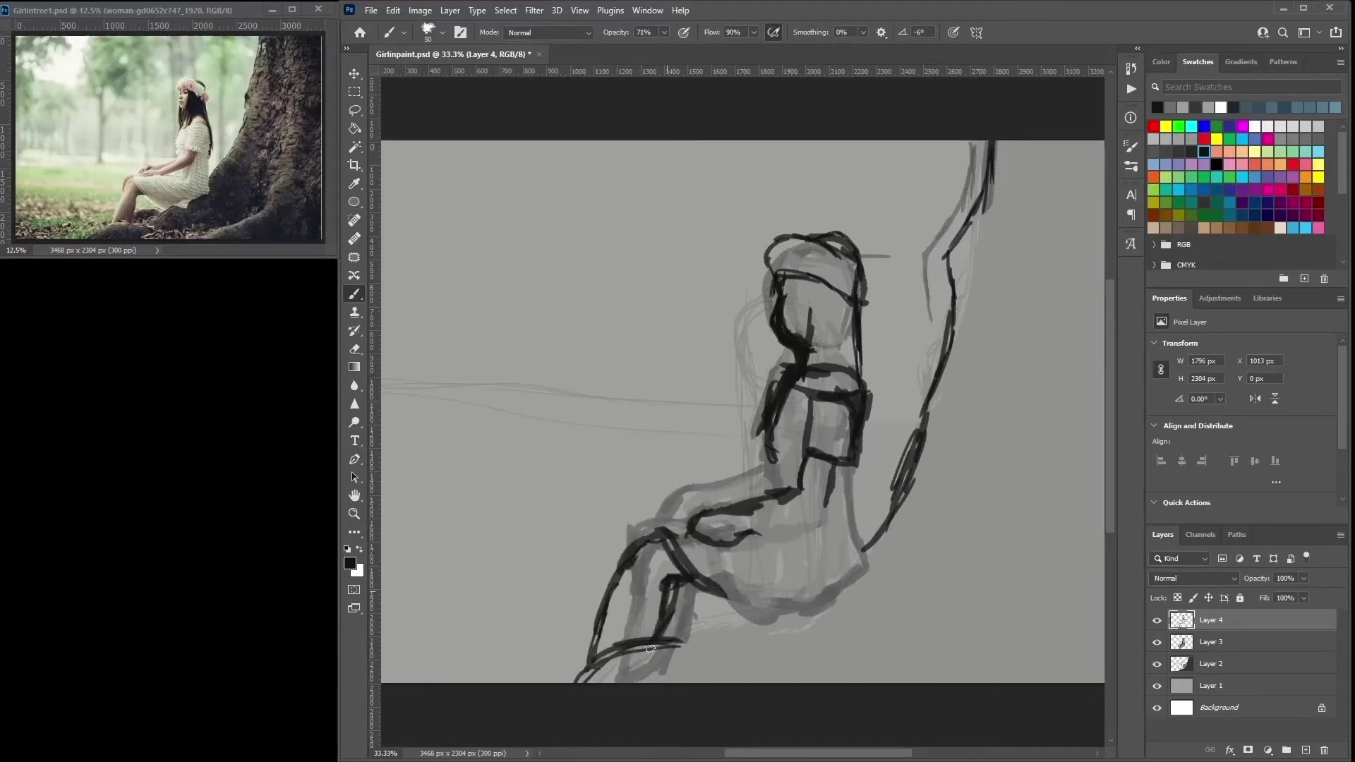
key("ctrl+z")
left_click_drag(674, 575, 730, 607)
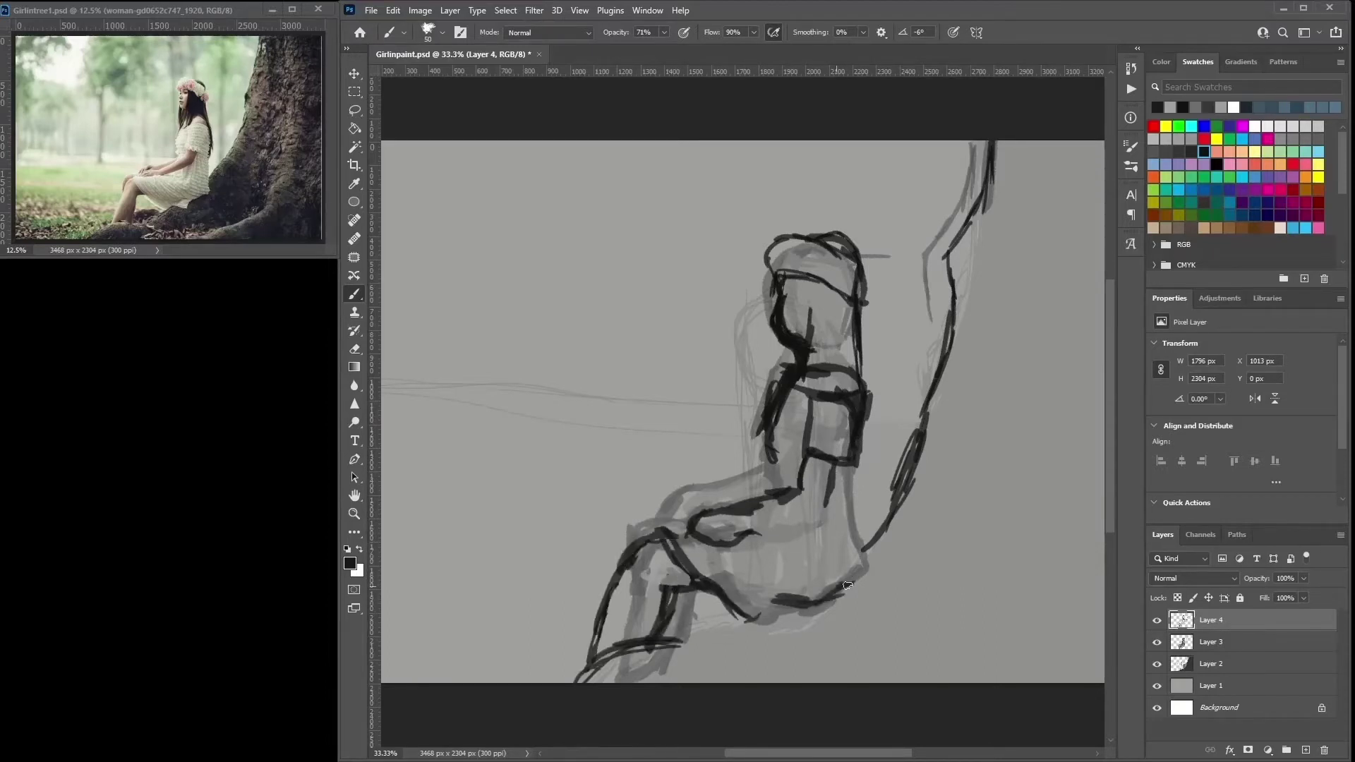
mouse_move(847, 586)
left_mouse_down()
mouse_move(860, 451)
mouse_move(751, 536)
left_mouse_up()
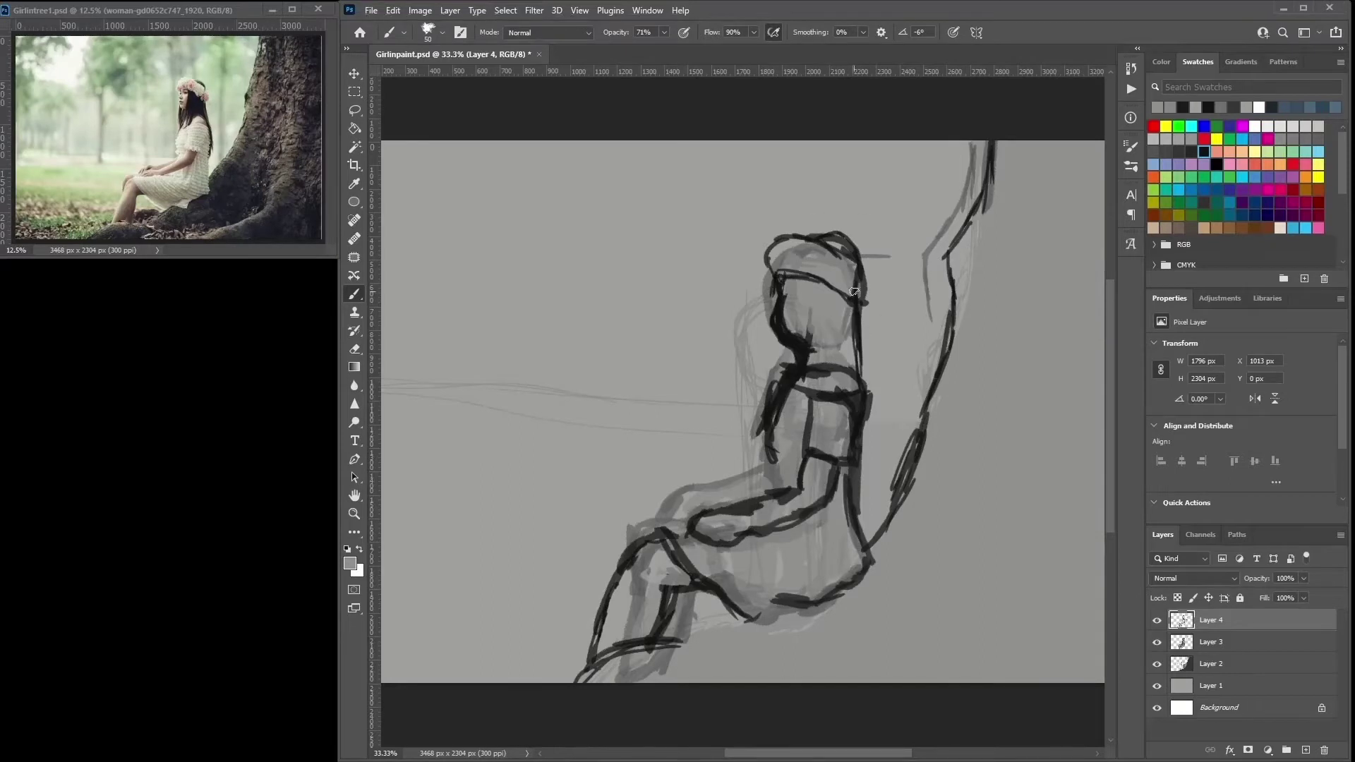
- Fill in the hair with dark strokes and darken its back edge
mouse_move(818, 282)
left_mouse_down()
mouse_move(812, 367)
mouse_move(868, 416)
left_mouse_up()
left_click_drag(872, 353, 875, 455)
left_click_drag(875, 385, 871, 445)
left_click_drag(858, 322, 850, 356)
mouse_move(822, 286)
left_mouse_down()
mouse_move(850, 335)
mouse_move(794, 314)
mouse_move(797, 342)
left_mouse_up()
- Refine the face edge, chin and hair strands, and bolden the shin, knee and thigh lines
left_click(1314, 130)
left_click(1210, 152)
mouse_move(778, 288)
left_mouse_down()
mouse_move(785, 311)
mouse_move(806, 294)
left_mouse_up()
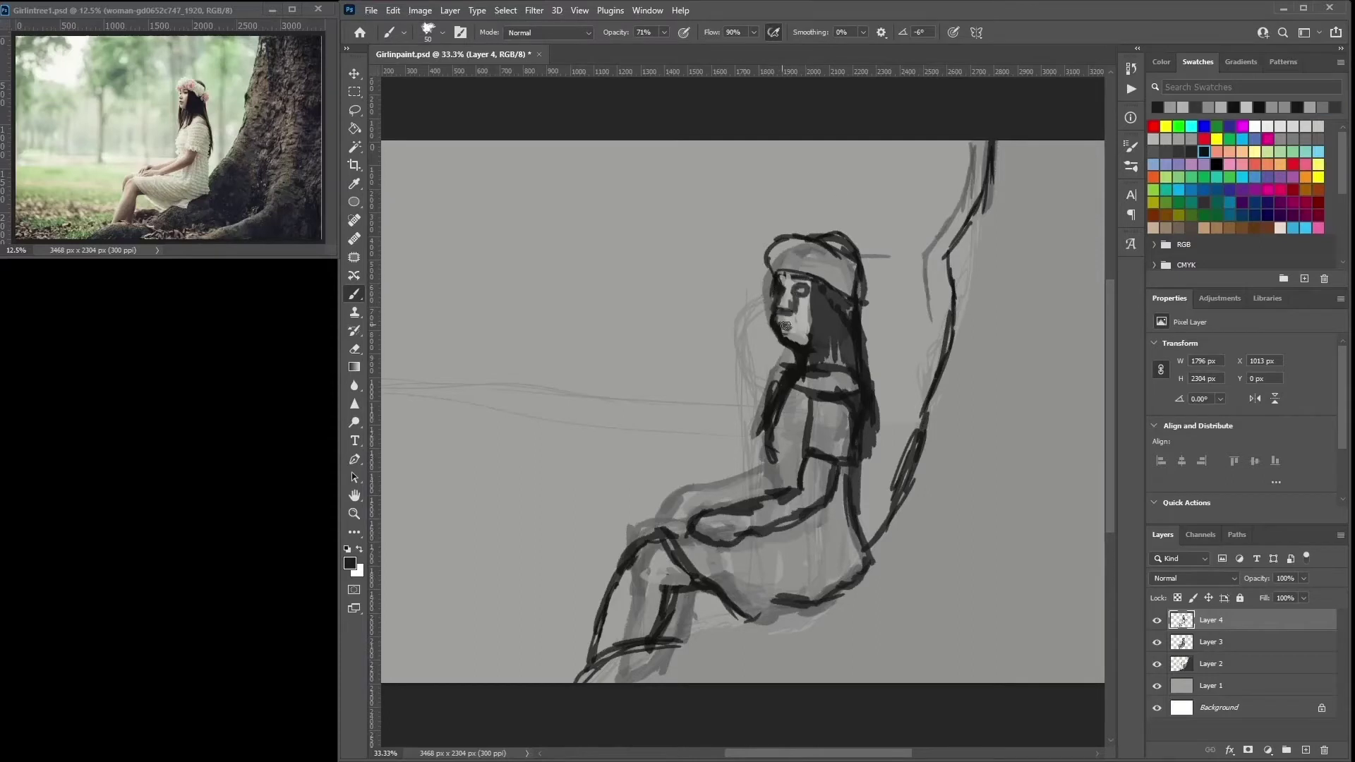
left_click_drag(791, 346, 776, 359)
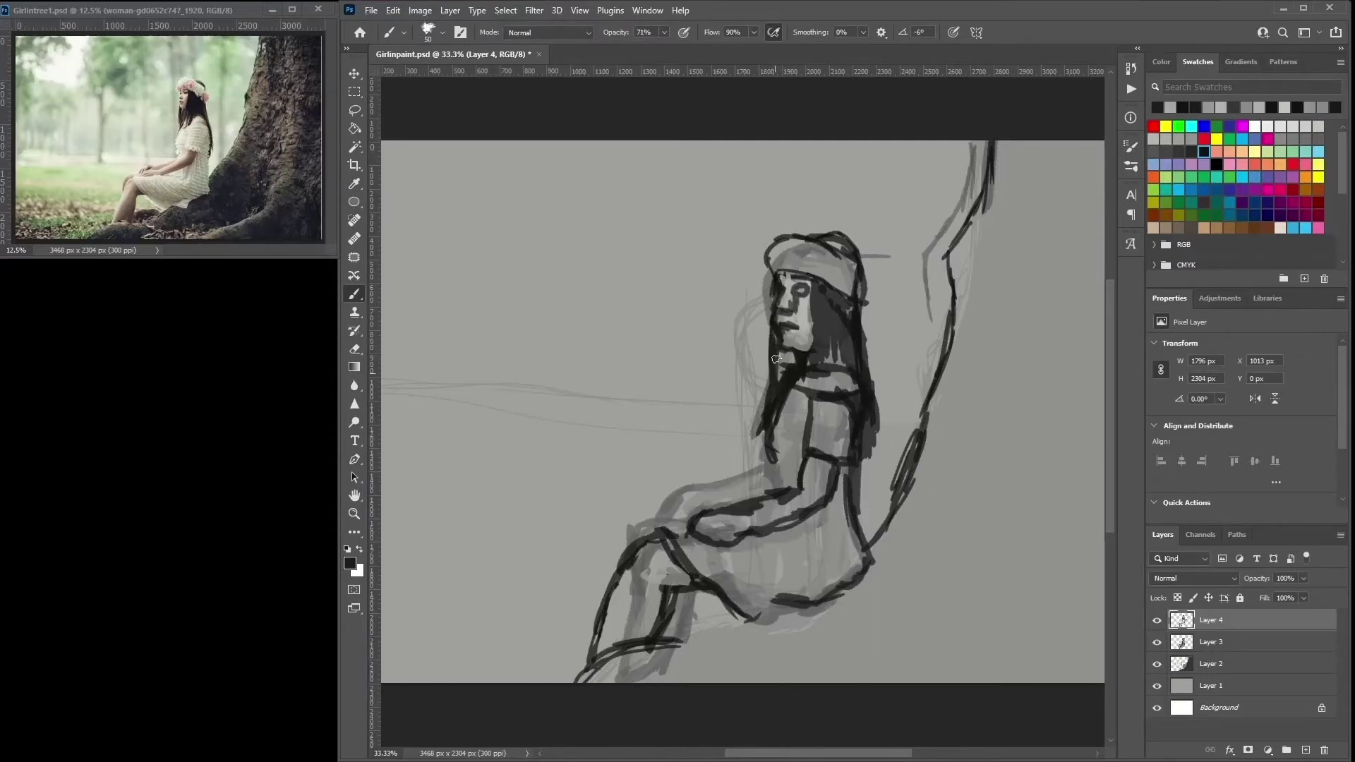
left_click_drag(838, 295, 818, 367)
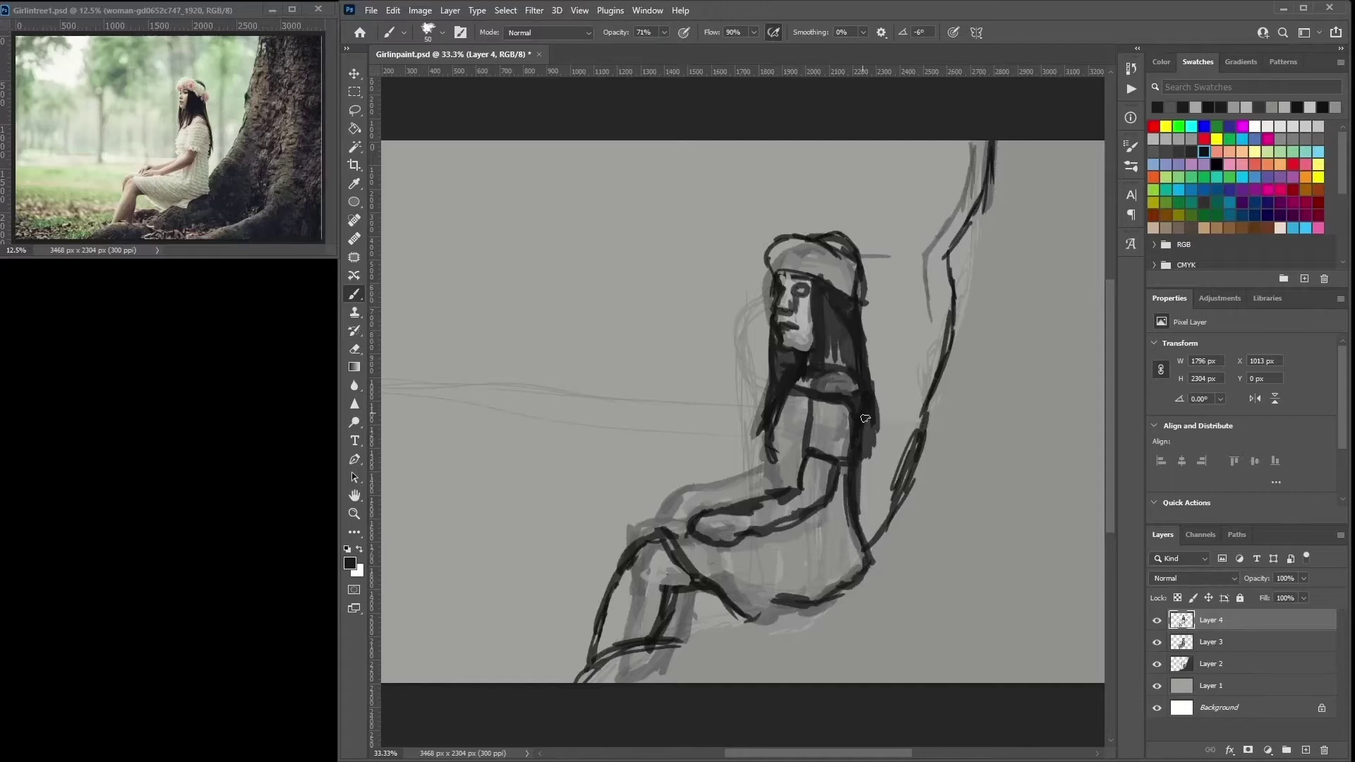
left_click_drag(833, 600, 663, 646)
mouse_move(667, 526)
left_mouse_down()
mouse_move(614, 558)
mouse_move(730, 468)
mouse_move(804, 462)
mouse_move(748, 498)
left_mouse_up()
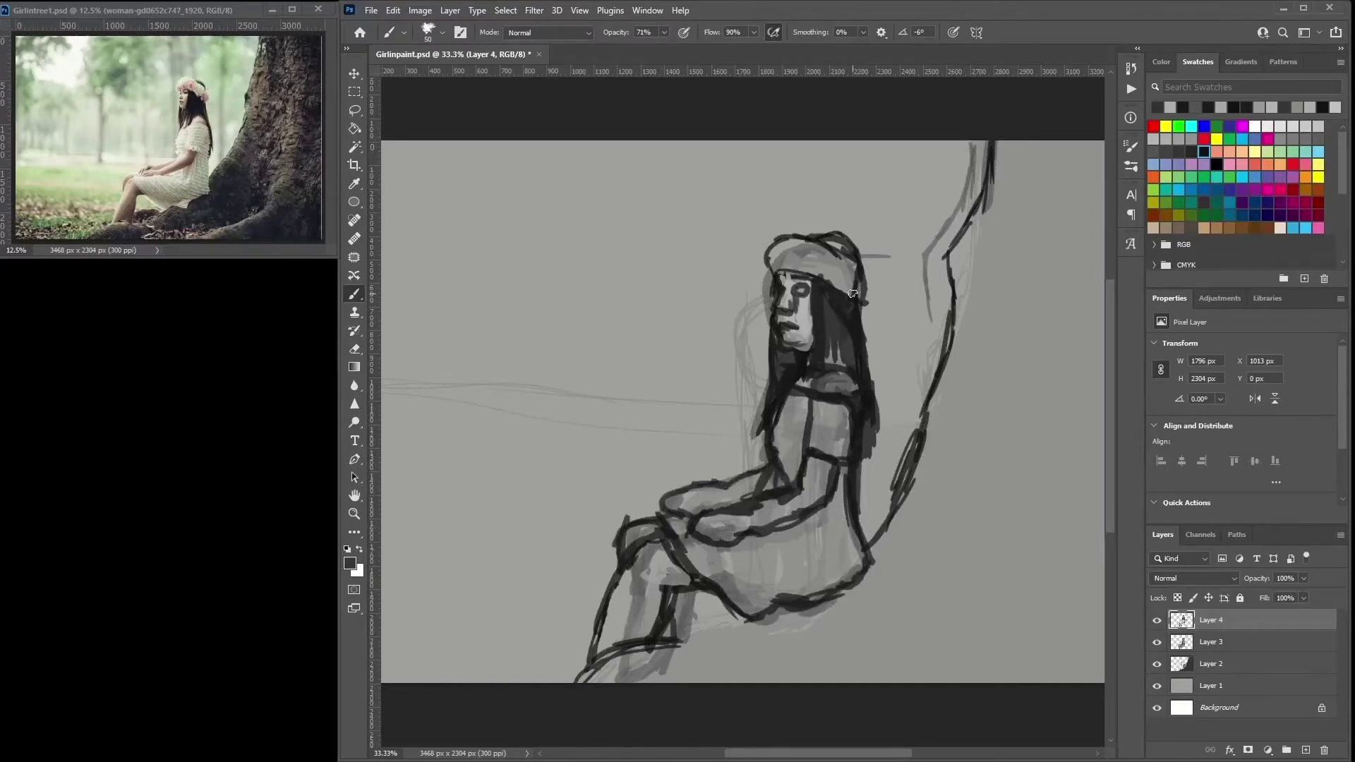
- Fade the detailed figure layer and add a new top layer with a light grey chest stroke
left_click(802, 316, "alt")
left_click_drag(1256, 578, 1238, 578)
key("ctrl+shift+alt+n")
mouse_move(819, 374)
left_mouse_down()
mouse_move(854, 406)
mouse_move(862, 561)
mouse_move(801, 604)
mouse_move(739, 605)
mouse_move(653, 520)
left_mouse_up()
left_click(1217, 163)
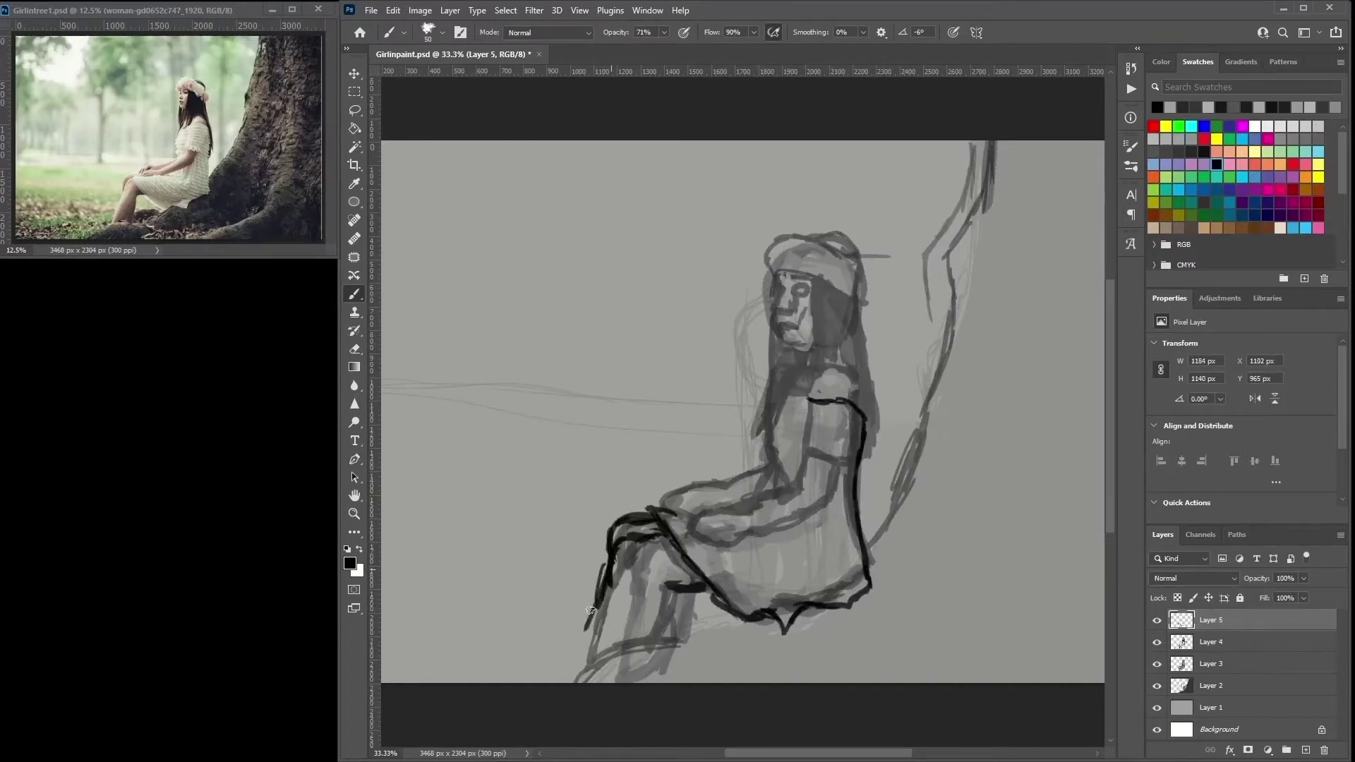
- Outline the legs and hem in bold black and add fold lines on the dress
left_click_drag(591, 611, 574, 667)
left_click_drag(612, 647, 660, 590)
left_click_drag(561, 681, 784, 618)
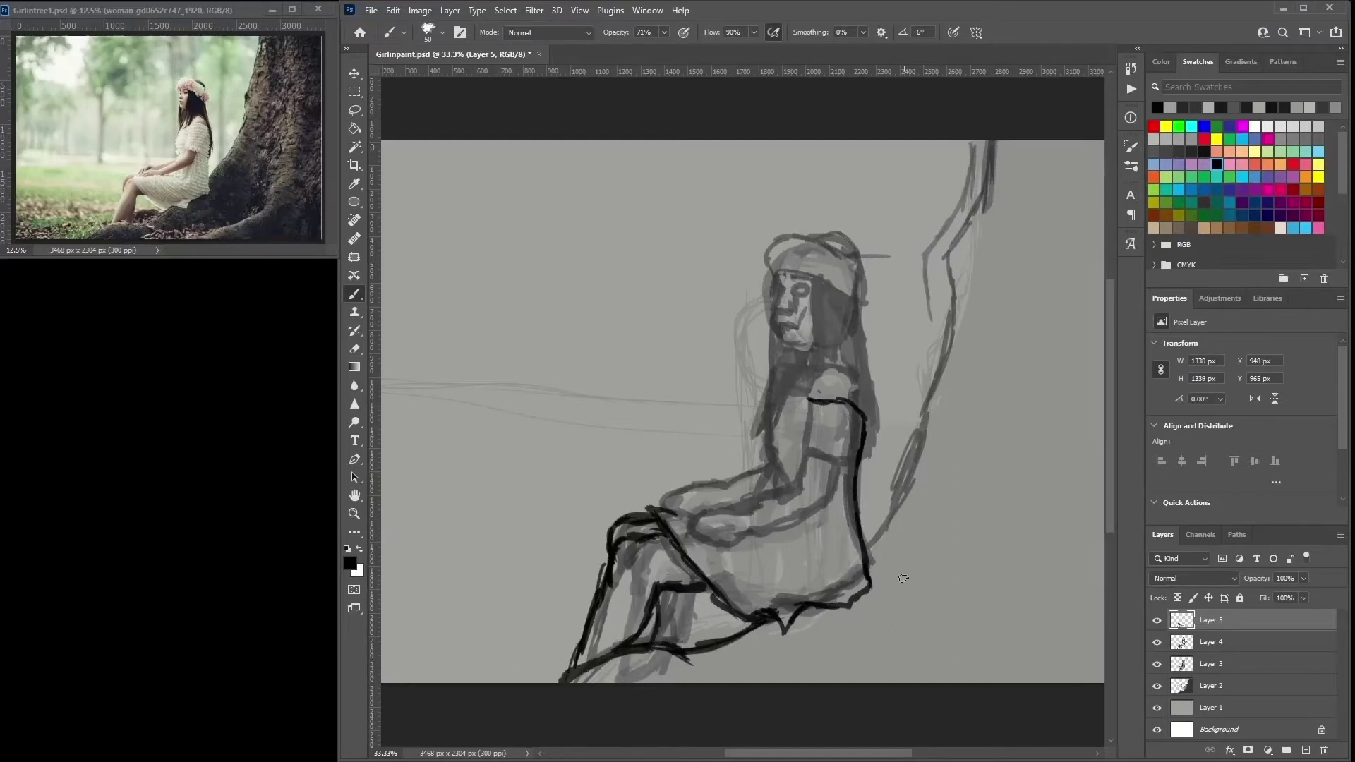
left_click_drag(824, 463, 824, 501)
left_click_drag(863, 462, 865, 559)
mouse_move(794, 483)
left_mouse_down()
mouse_move(791, 462)
mouse_move(688, 533)
mouse_move(826, 515)
left_mouse_up()
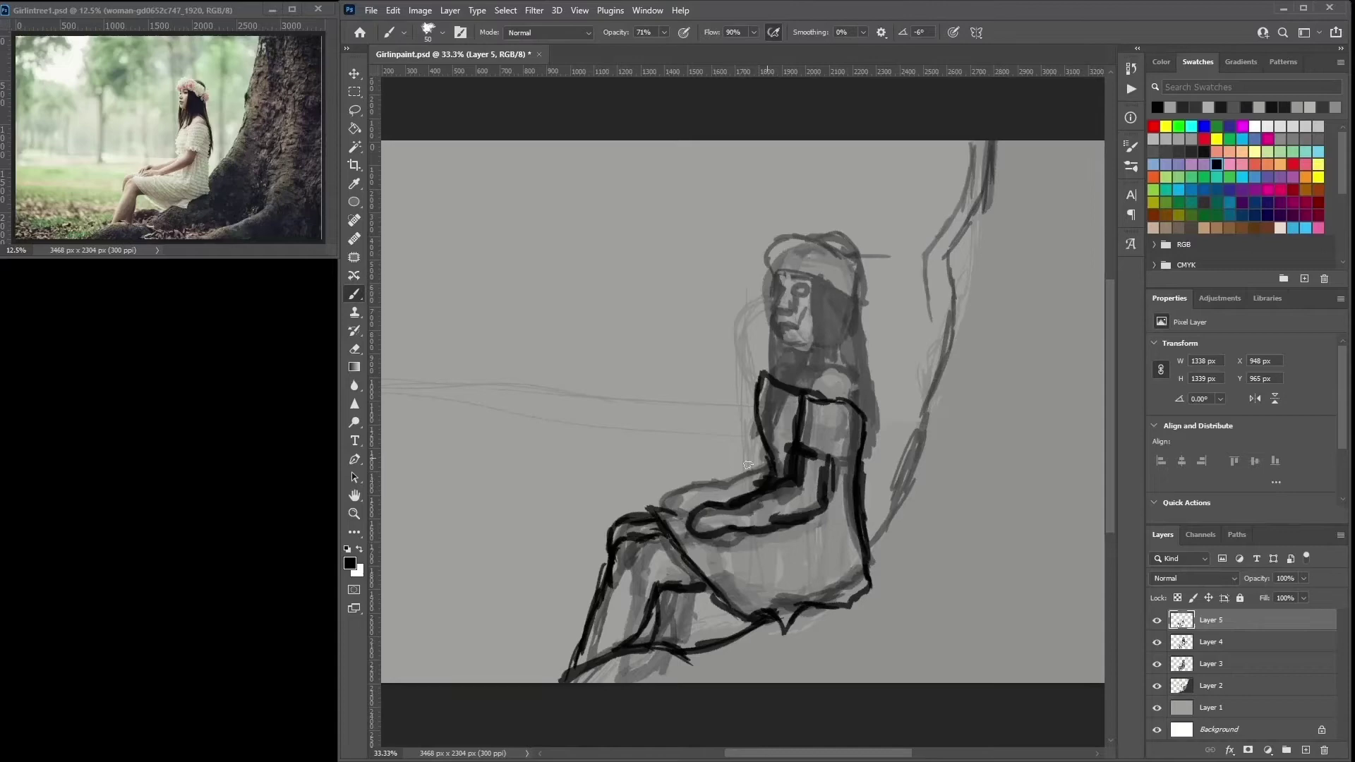
- Outline the arm, lap, left torso and head, adding hair and shading behind the face
mouse_move(769, 455)
left_mouse_down()
mouse_move(660, 515)
mouse_move(754, 431)
left_mouse_up()
left_click_drag(791, 387, 773, 341)
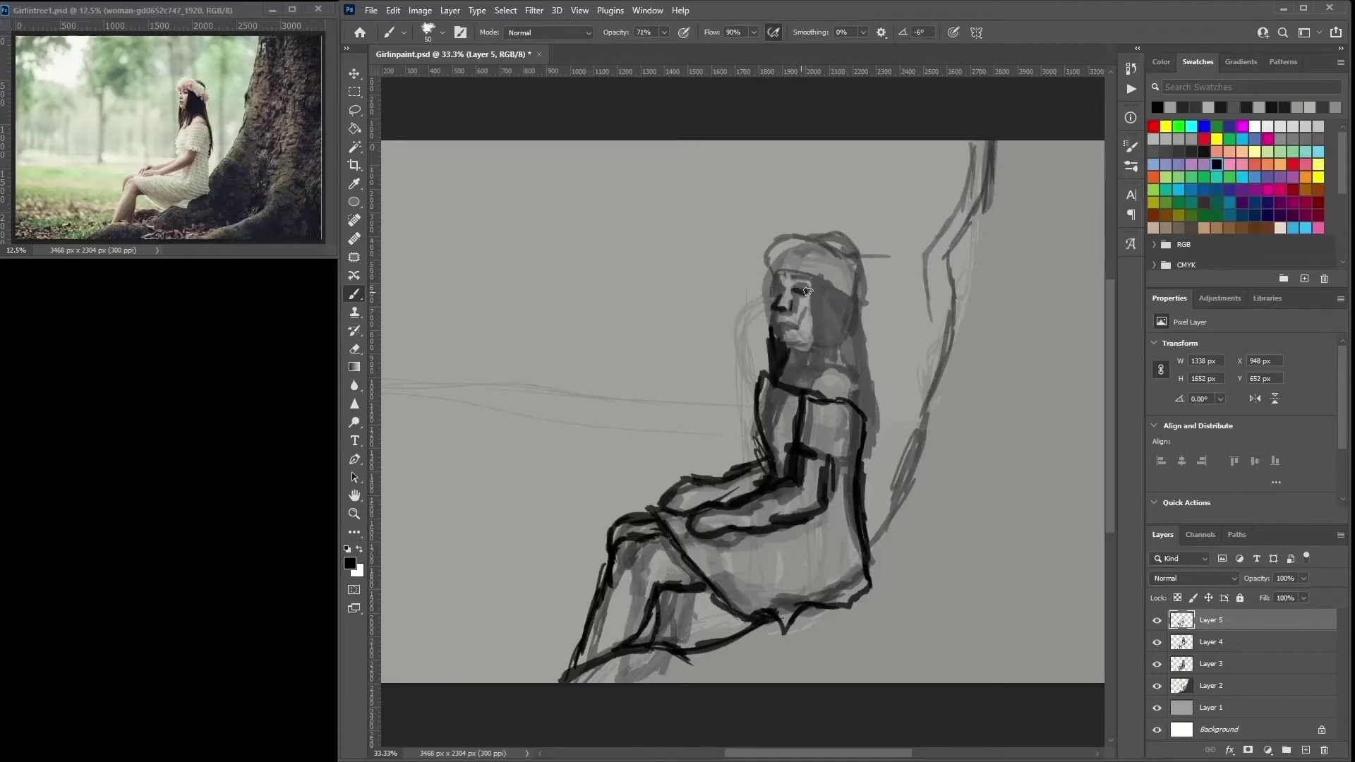
mouse_move(796, 267)
left_mouse_down()
mouse_move(836, 254)
mouse_move(890, 459)
left_mouse_up()
left_click_drag(850, 360, 805, 377)
left_click_drag(819, 303, 804, 354)
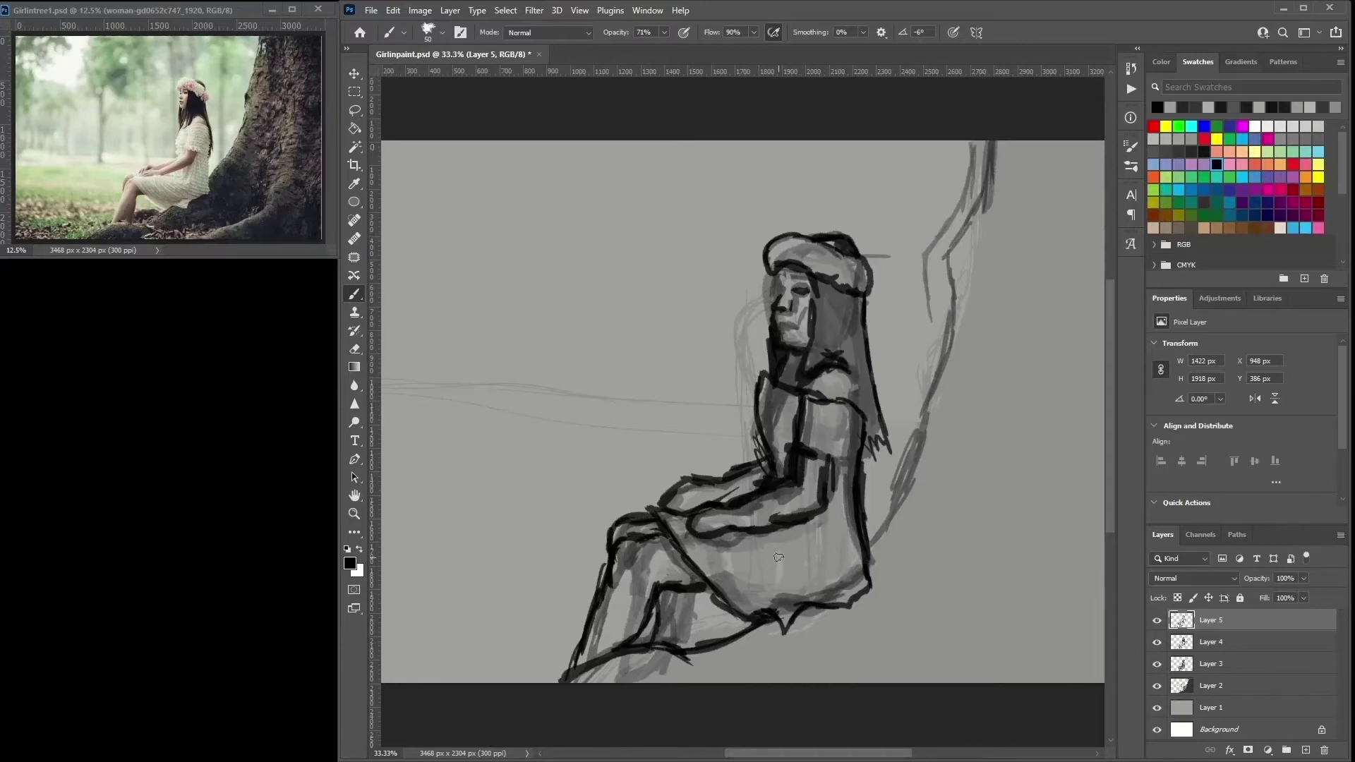
- In dark grey, paint the ground shadow, tree roots and trunk
left_click(1191, 151)
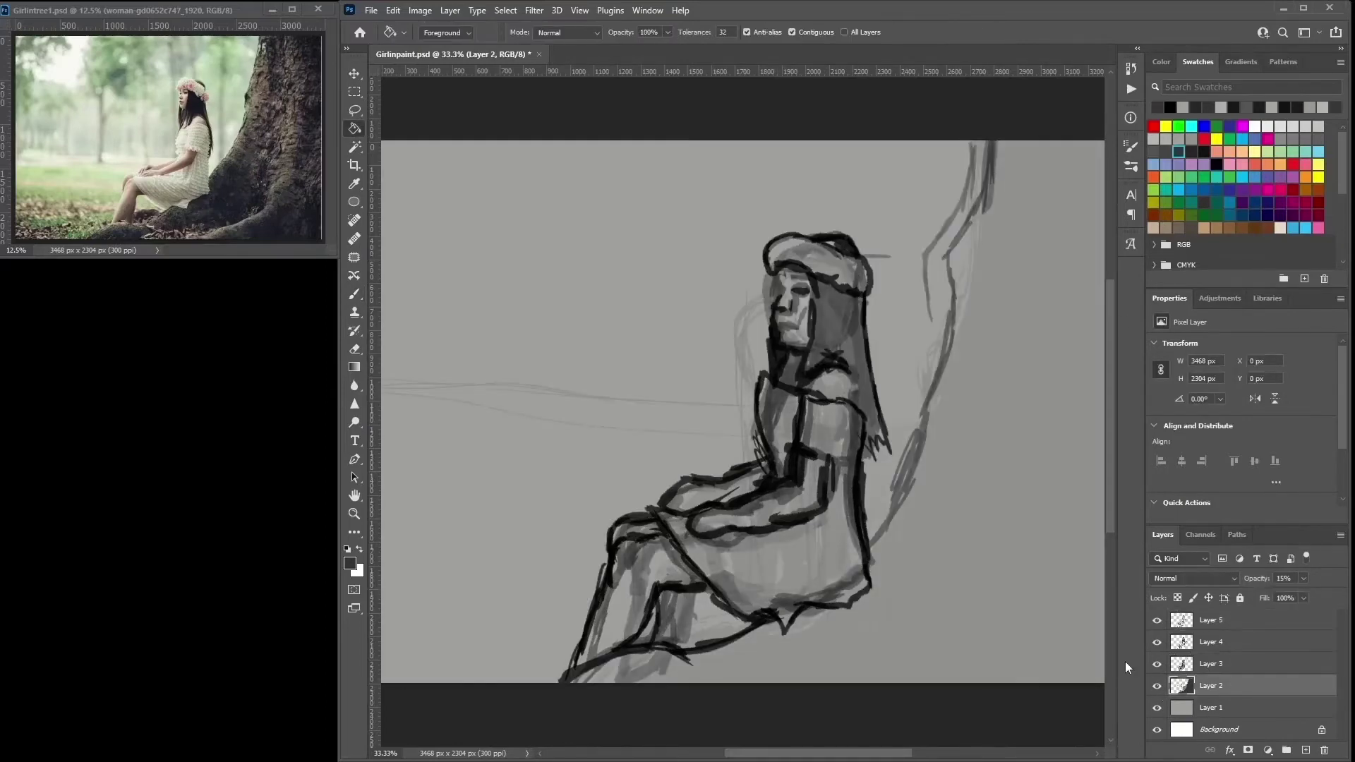
left_click_drag(844, 681, 988, 620)
mouse_move(974, 635)
left_mouse_down()
mouse_move(1044, 564)
mouse_move(955, 516)
left_mouse_up()
mouse_move(868, 540)
left_mouse_down()
mouse_move(957, 424)
mouse_move(960, 283)
left_mouse_up()
mouse_move(954, 328)
left_mouse_down()
mouse_move(999, 141)
mouse_move(924, 494)
left_mouse_up()
left_click_drag(978, 452, 875, 599)
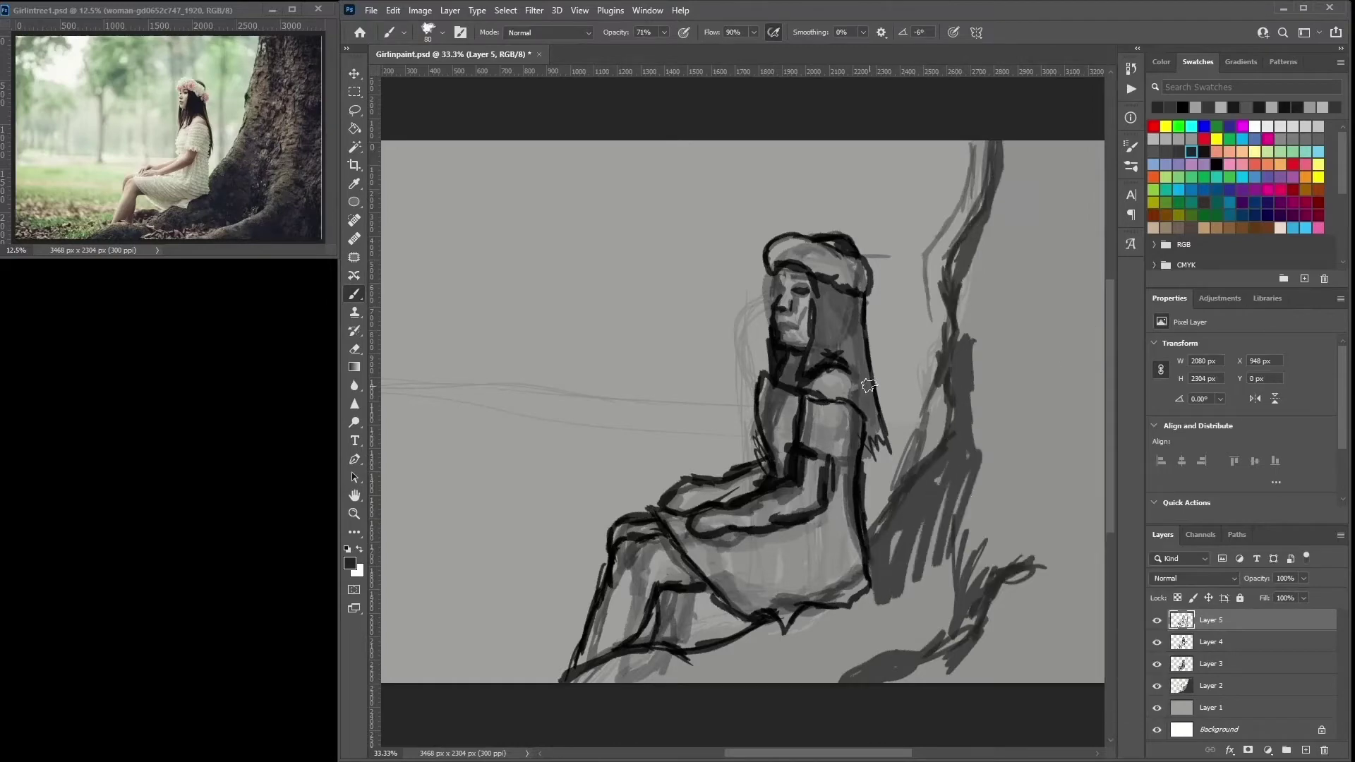
- Paint the flower crown light grey, finishing with a size 34 brush
left_click_drag(875, 297, 840, 392)
left_click(828, 255)
mouse_move(828, 255)
left_mouse_down()
mouse_move(773, 247)
mouse_move(847, 271)
left_mouse_up()
right_click(849, 284)
left_click_drag(917, 303, 891, 304)
- Zoom in and refine the face with lighter strokes and darker hair beside it
key("Return")
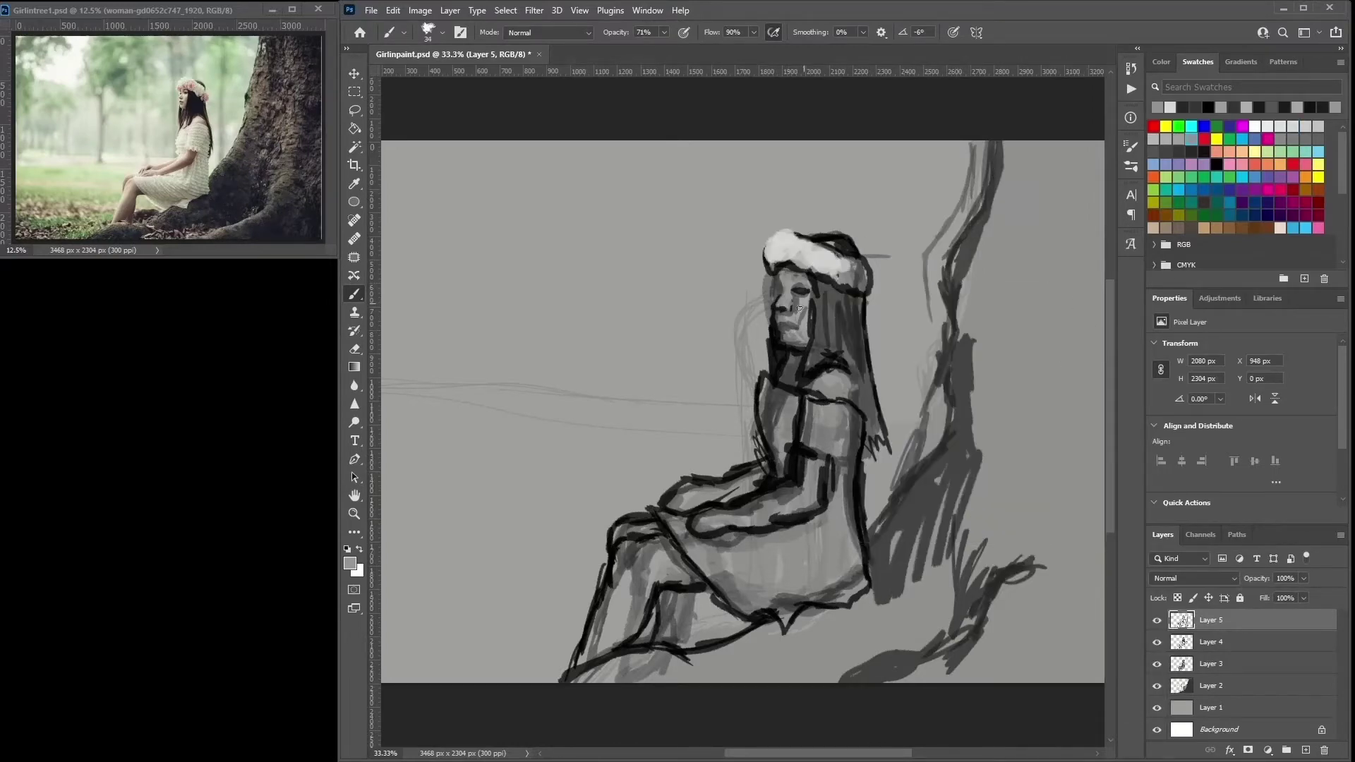
key("d")
scroll(761, 476, "up", 2)
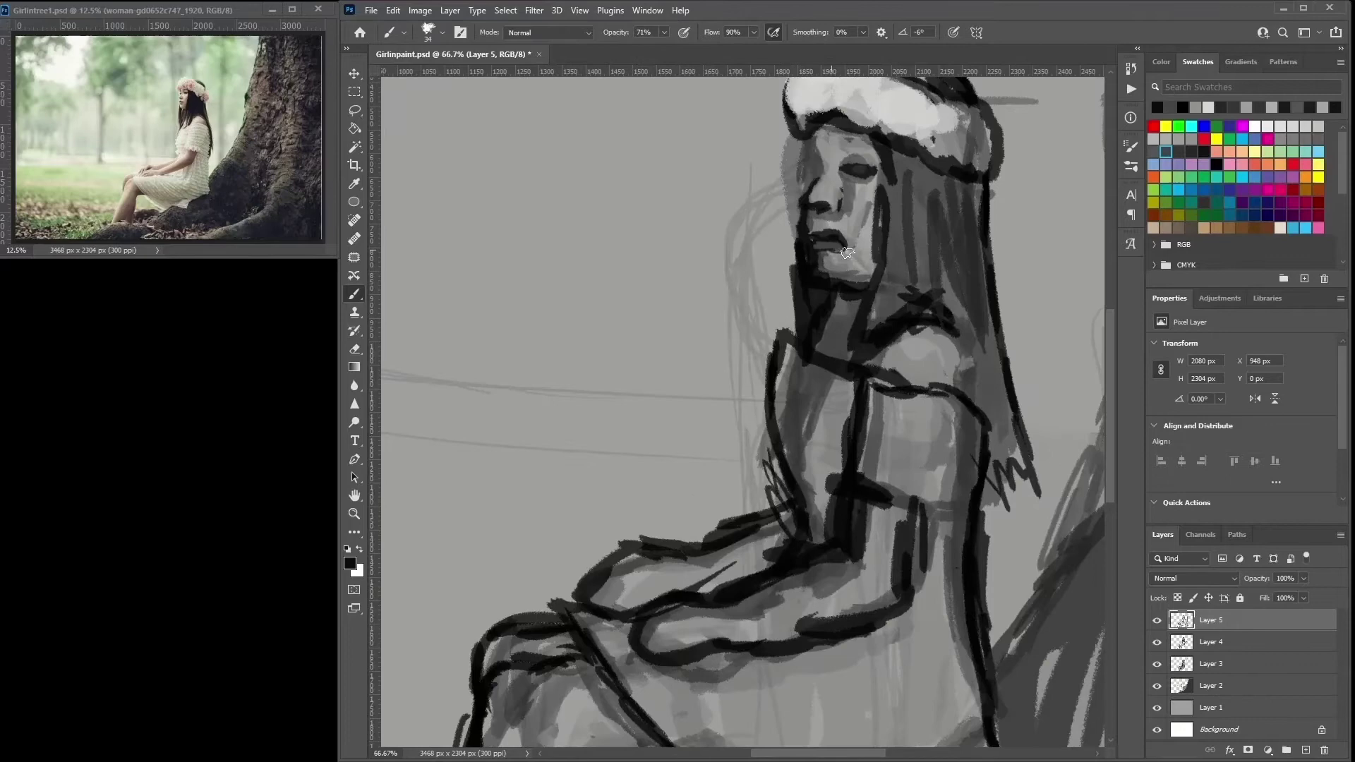
mouse_move(812, 275)
left_mouse_down()
mouse_move(881, 199)
mouse_move(879, 328)
left_mouse_up()
left_click_drag(911, 156, 939, 317)
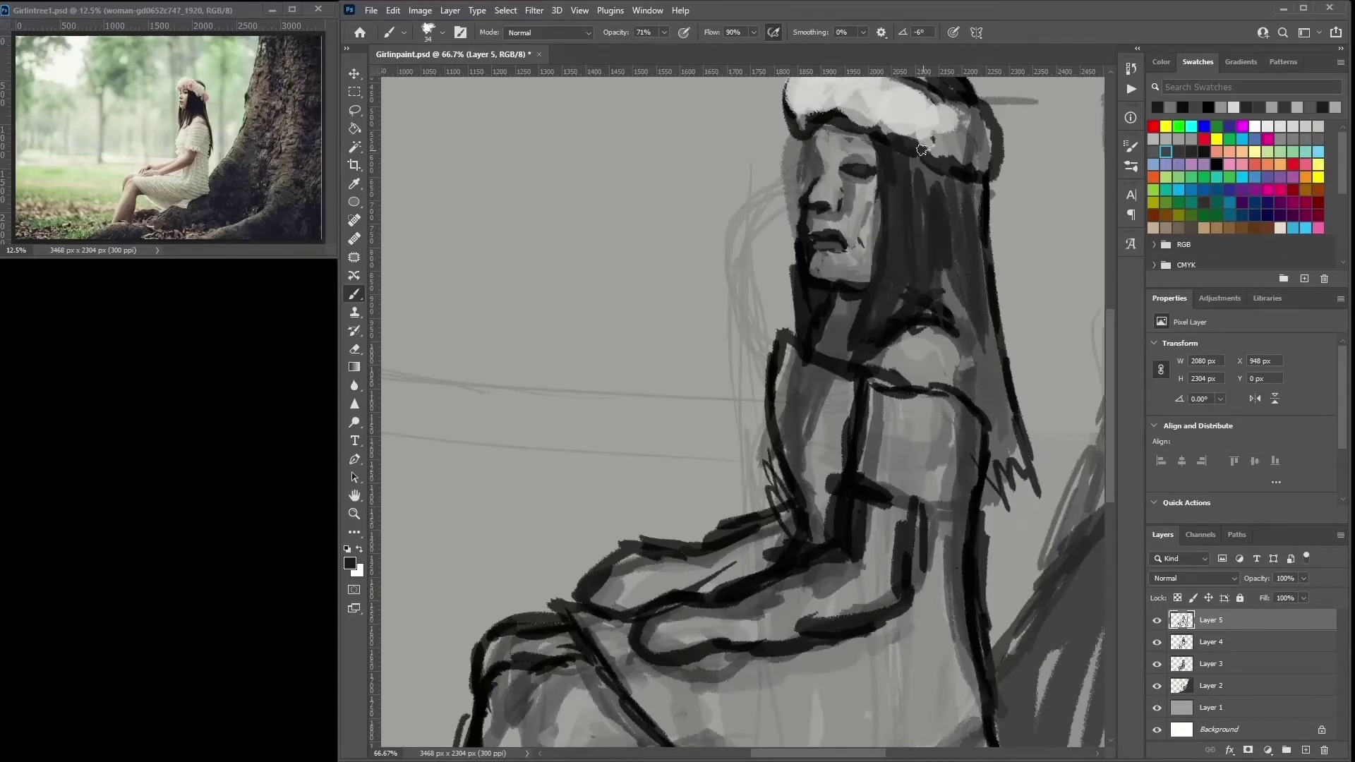
left_click_drag(794, 148, 798, 324)
- Sample greys from the painting and lighten the nose area
key("d")
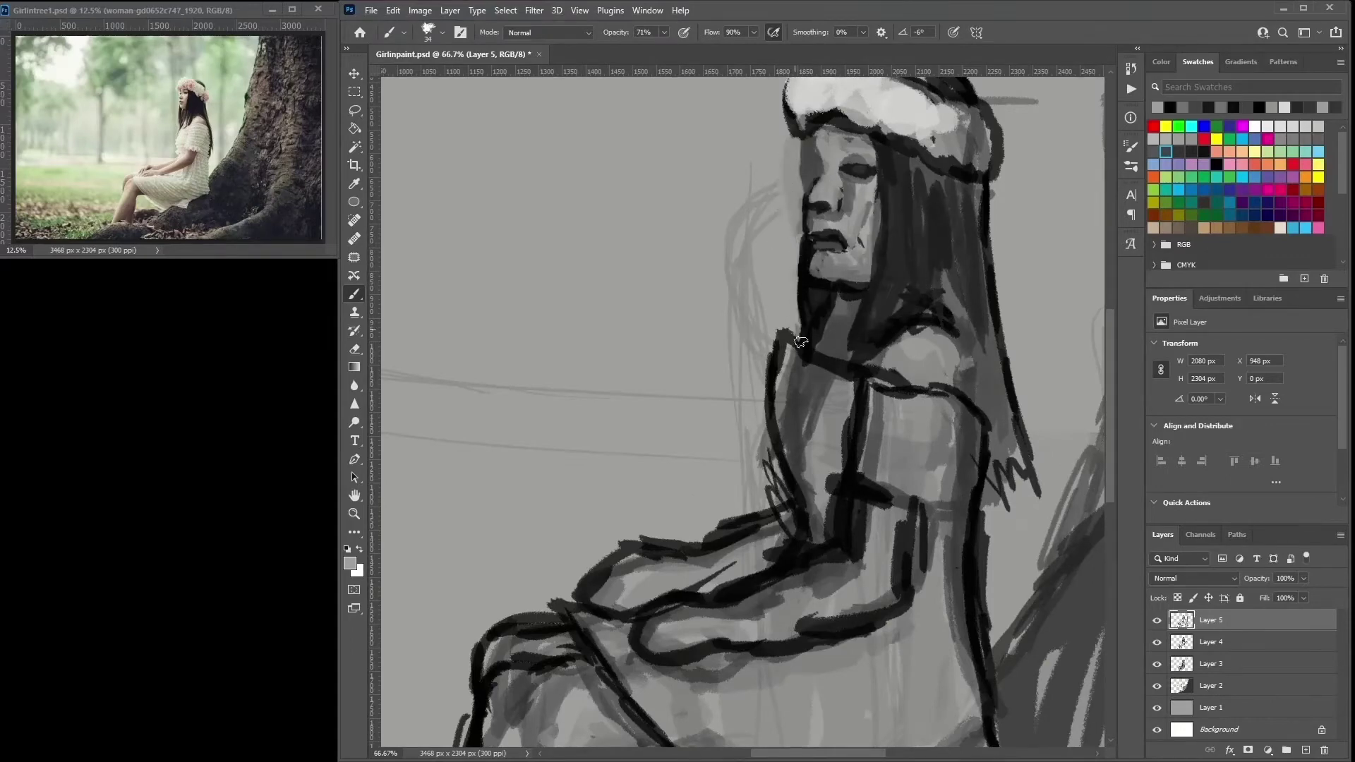
left_click(886, 187, "alt")
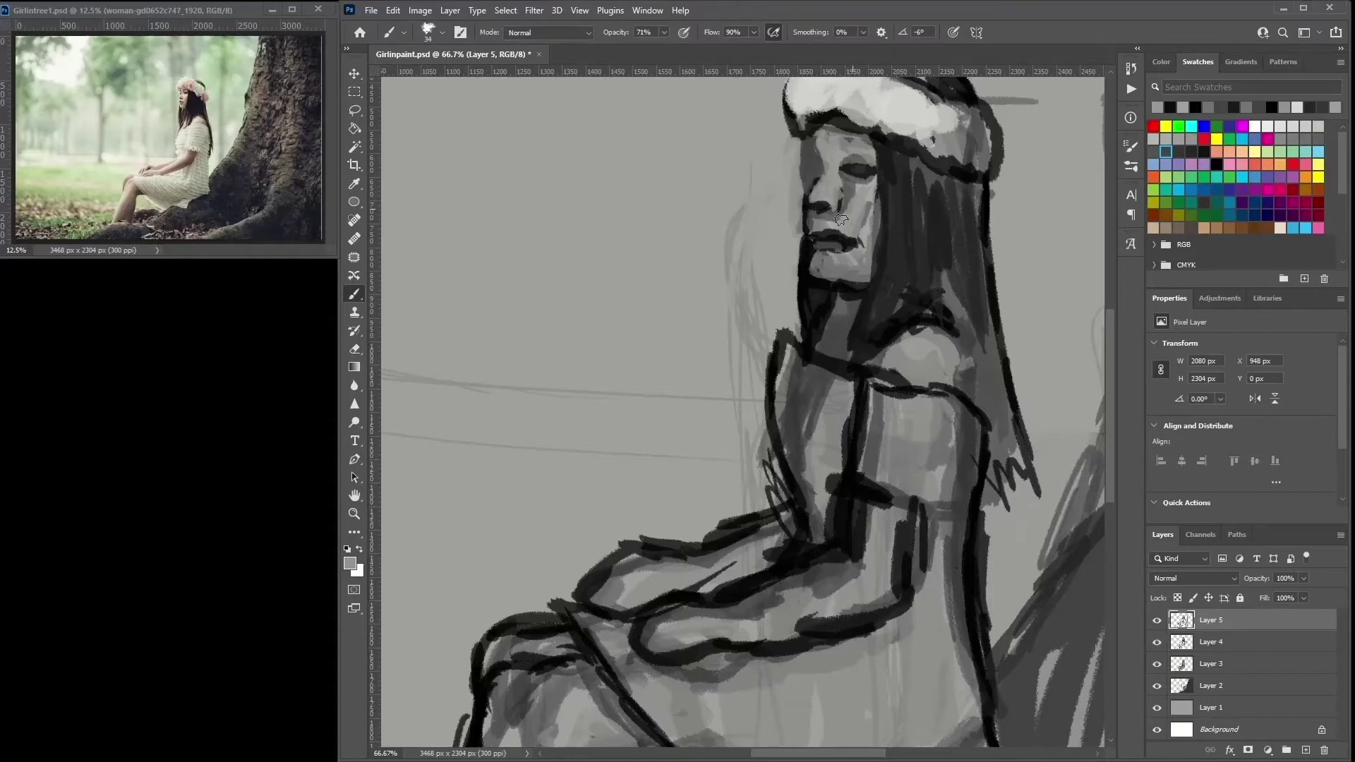
left_click_drag(844, 203, 819, 222)
left_click(816, 187, "alt")
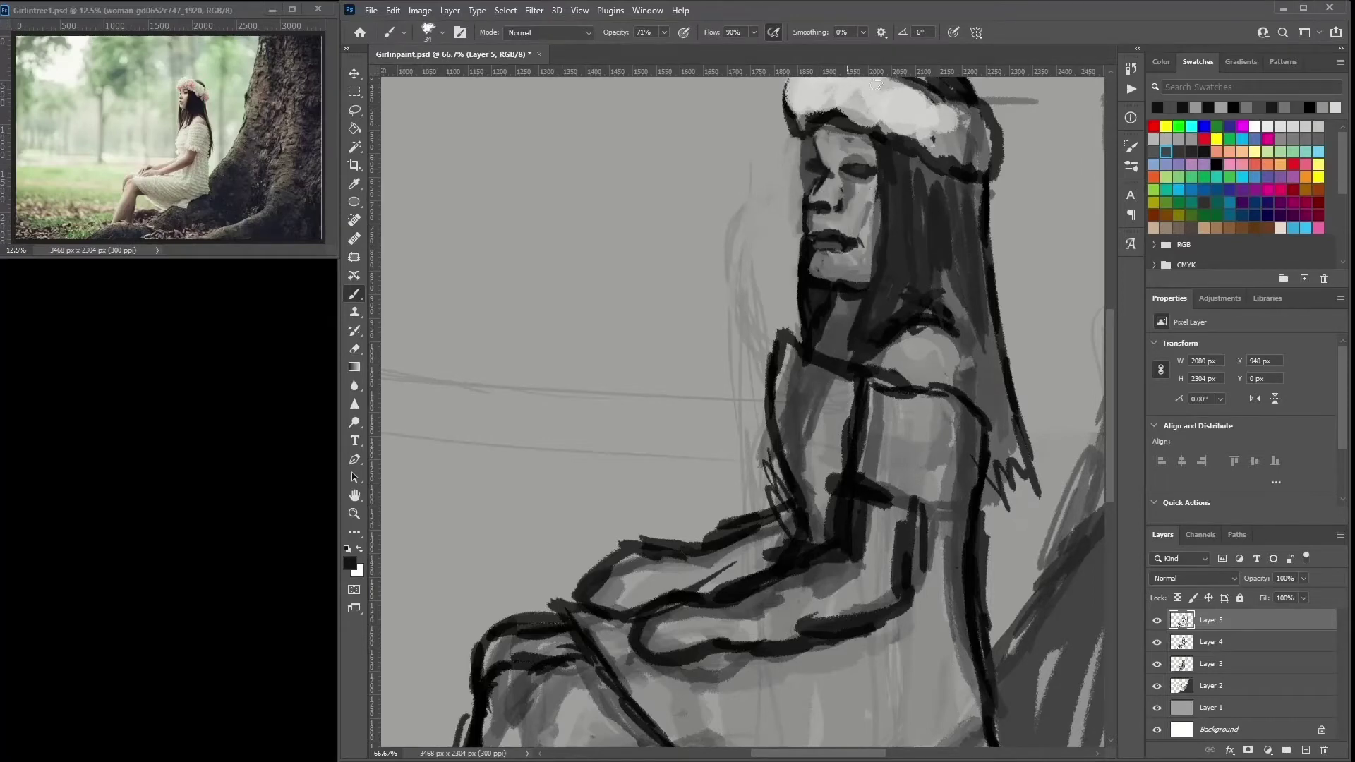
left_click(802, 118, "alt")
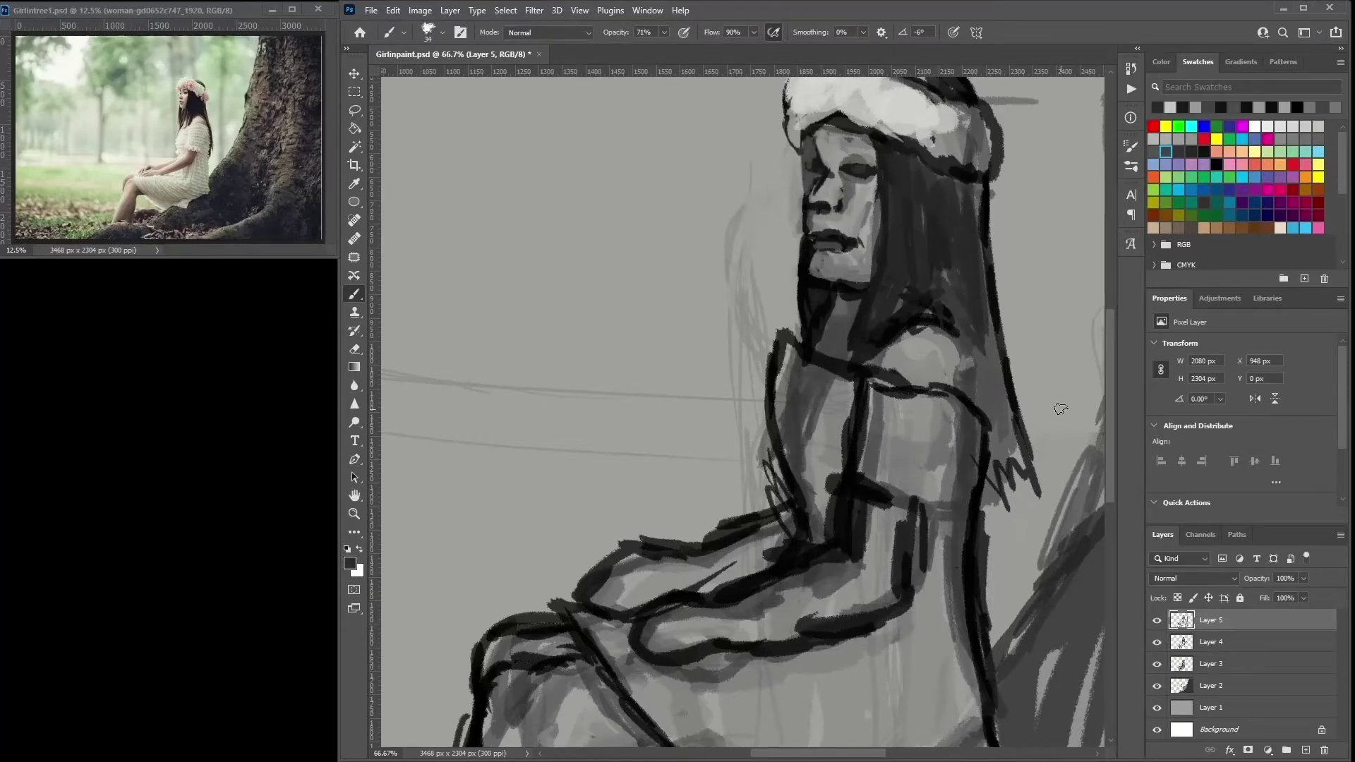
- Move the left shoulder edge further right, touch up the neck, and group the sketch layers
mouse_move(847, 371)
left_mouse_down()
mouse_move(781, 357)
mouse_move(777, 438)
left_mouse_up()
key("d")
left_click(756, 424, "alt")
left_click_drag(759, 353, 769, 494)
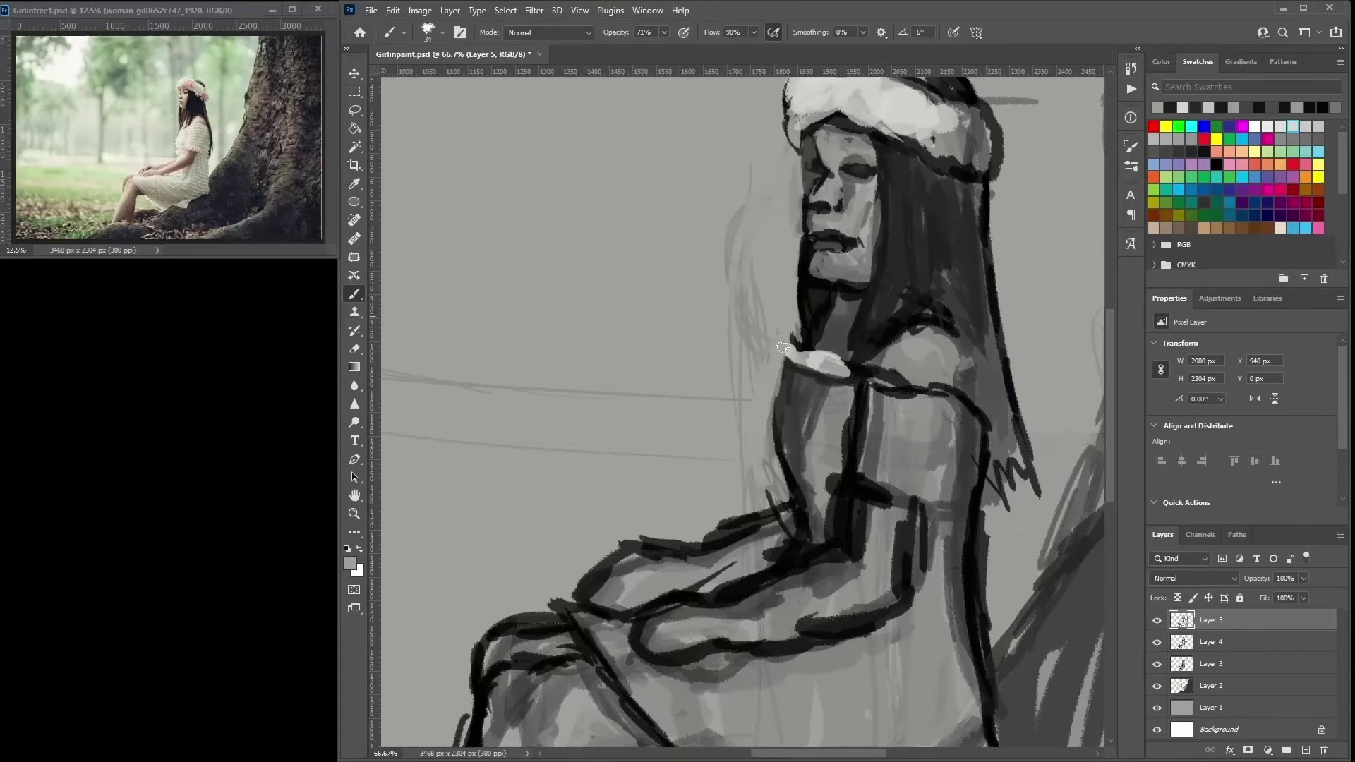
mouse_move(783, 332)
left_mouse_down()
mouse_move(804, 367)
mouse_move(776, 480)
left_mouse_up()
key("d")
left_click(918, 395, "alt")
mouse_move(847, 304)
left_mouse_down()
mouse_move(844, 331)
mouse_move(812, 349)
left_mouse_up()
key("d")
key("Return")
- Fade the grouped sketch layers, add a new empty layer, and set a size-20 brush at 100% zoom
left_click(1233, 686, "shift")
key("ctrl+g")
key("ctrl+0")
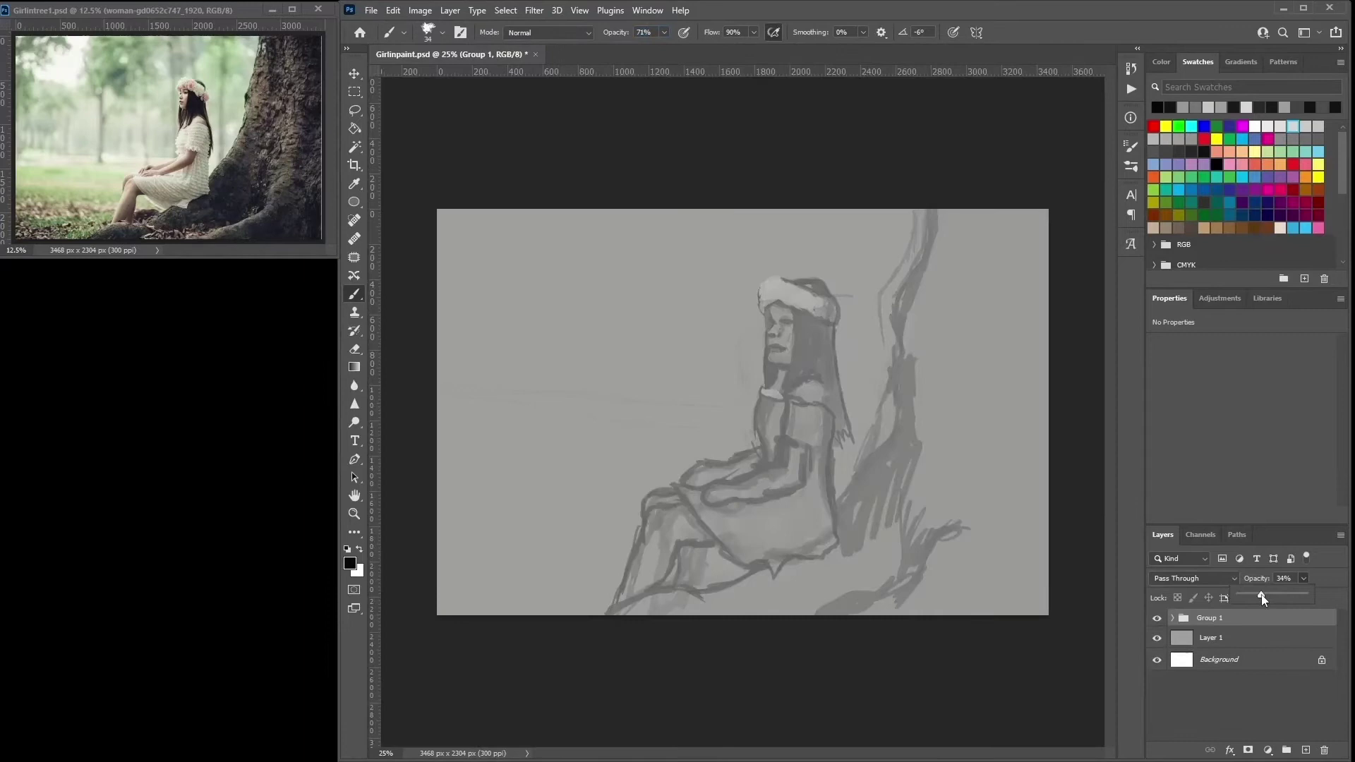
left_click(1306, 750)
key("ctrl+1")
key("bracketleft")
key("bracketleft")
key("bracketleft")
- Ink the eye, forehead-to-nose profile, chin, neck and shoulders in black
left_click_drag(726, 327, 733, 310)
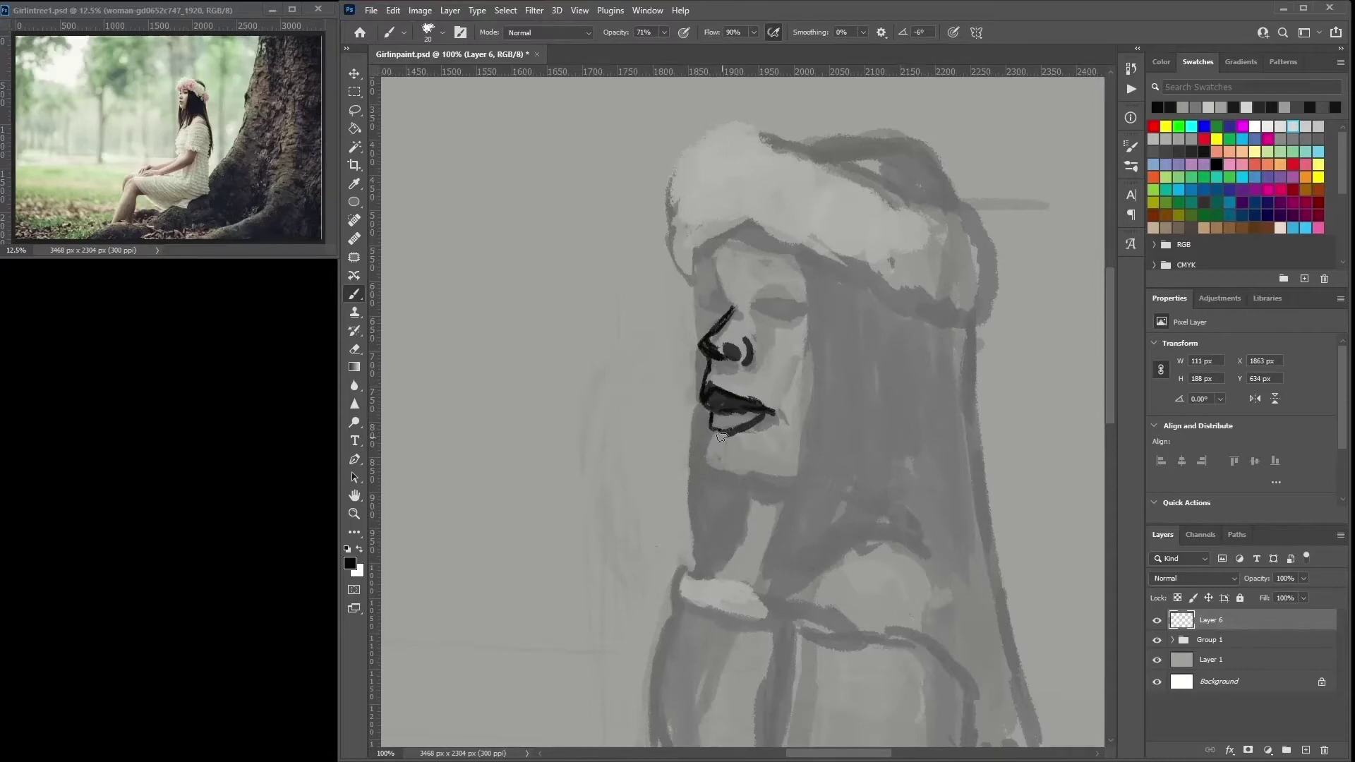
mouse_move(741, 465)
left_mouse_down()
mouse_move(798, 480)
mouse_move(738, 544)
mouse_move(800, 595)
mouse_move(858, 616)
mouse_move(783, 649)
left_mouse_up()
mouse_move(741, 583)
left_mouse_down()
mouse_move(689, 652)
mouse_move(706, 540)
left_mouse_up()
left_click_drag(716, 533, 679, 684)
left_click_drag(706, 353, 678, 429)
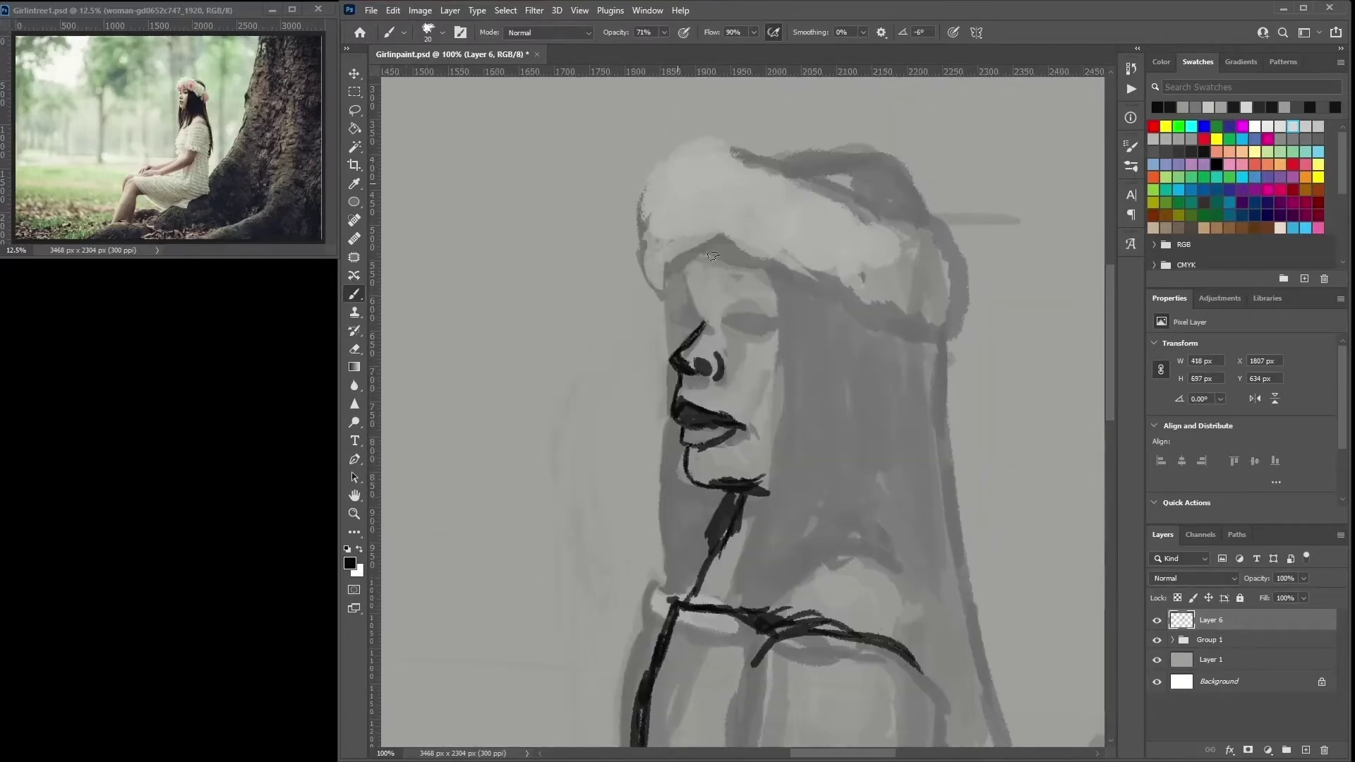
mouse_move(705, 325)
left_mouse_down()
mouse_move(683, 265)
mouse_move(748, 245)
mouse_move(762, 515)
mouse_move(723, 593)
left_mouse_up()
- Outline the hair strands, wavy hairline, top of the flower crown and the hair's right edge
left_click_drag(770, 598, 879, 494)
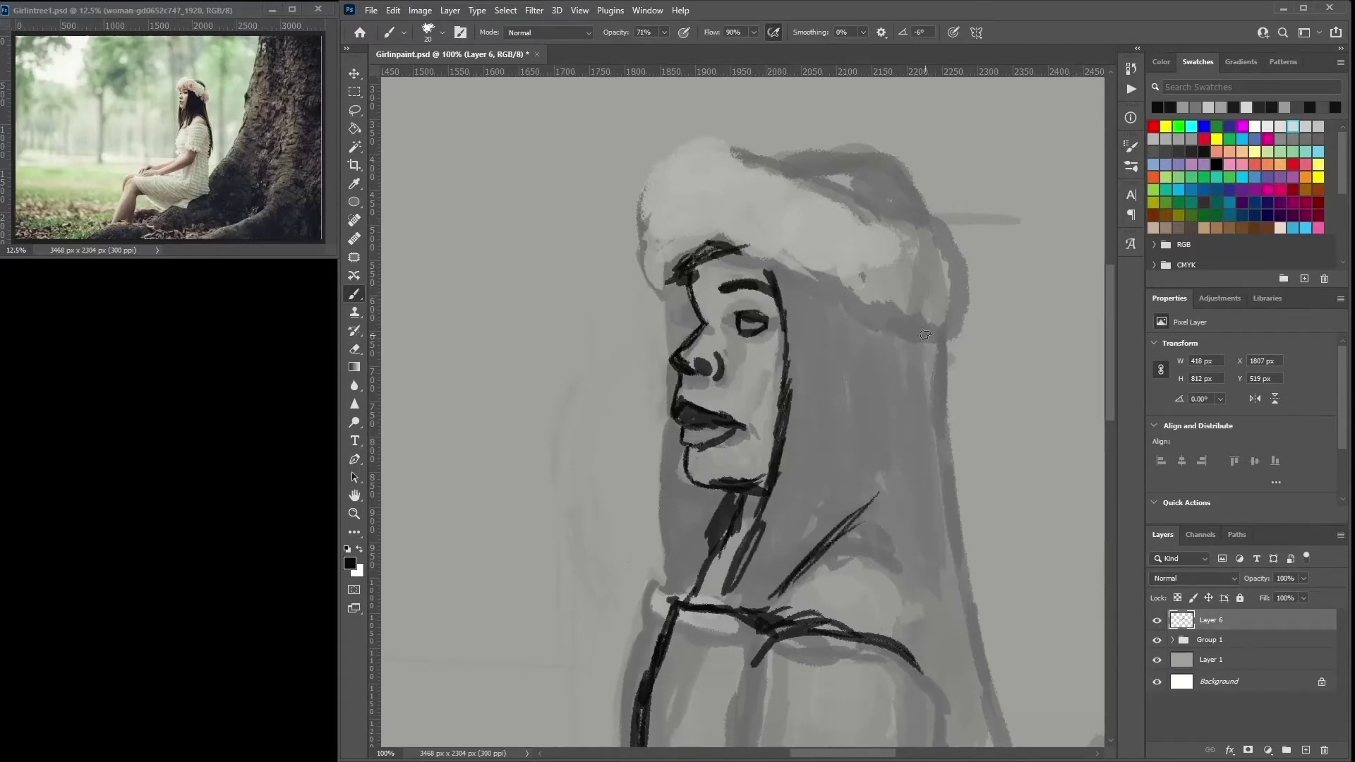
left_click_drag(784, 257, 867, 276)
mouse_move(784, 265)
left_mouse_down()
mouse_move(710, 240)
mouse_move(648, 248)
mouse_move(741, 141)
mouse_move(801, 155)
mouse_move(918, 226)
left_mouse_up()
mouse_move(794, 166)
left_mouse_down()
mouse_move(914, 207)
mouse_move(964, 331)
mouse_move(847, 310)
left_mouse_up()
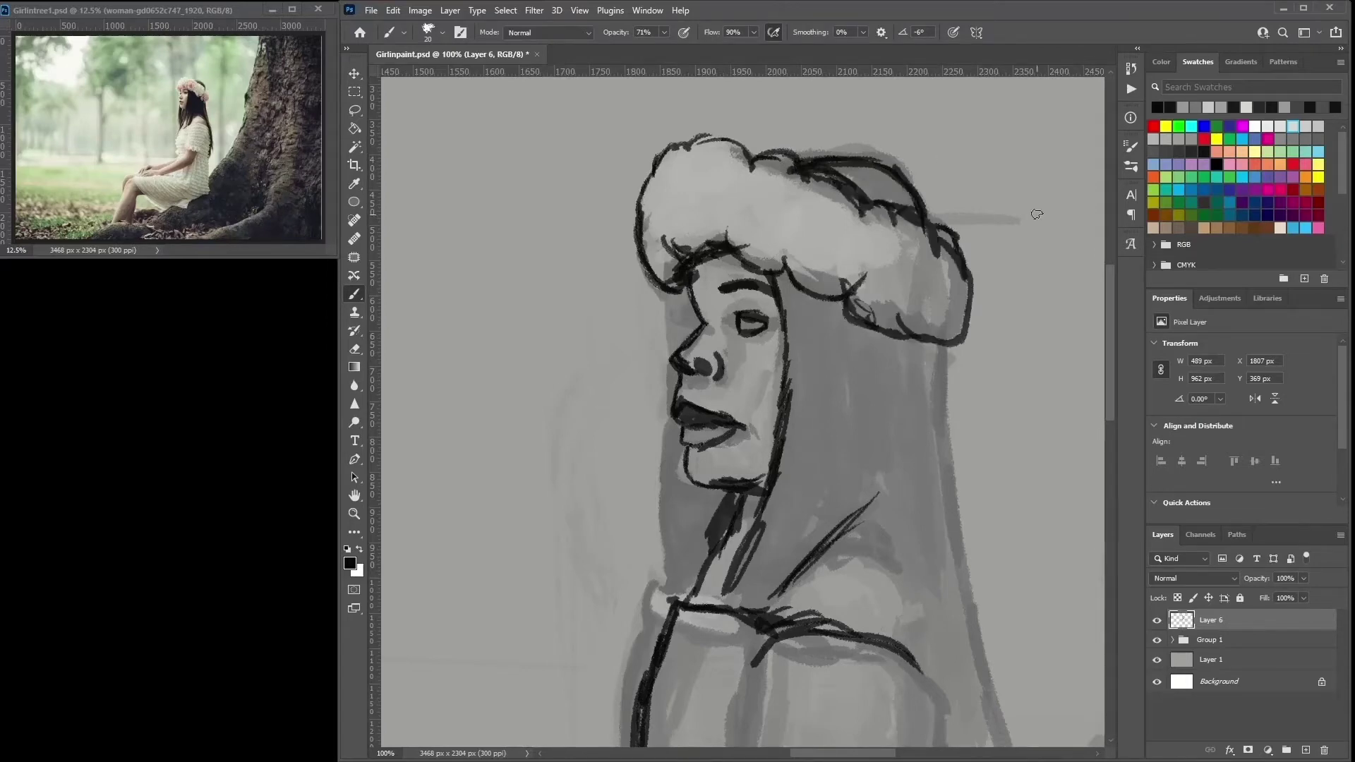
left_click_drag(950, 338, 953, 421)
scroll(974, 378, "down", 5)
mouse_move(852, 369)
left_mouse_down()
mouse_move(883, 487)
mouse_move(787, 385)
mouse_move(745, 431)
left_mouse_up()
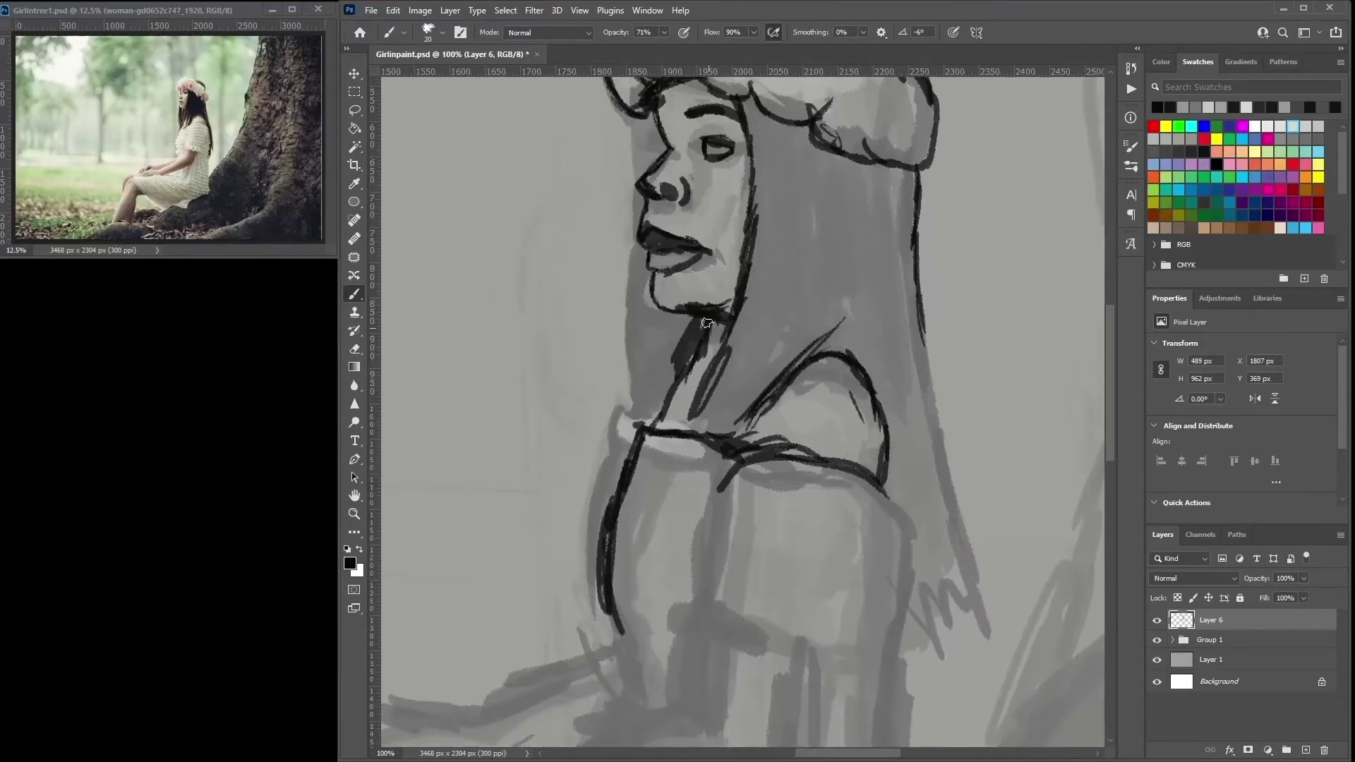
left_click_drag(918, 328, 905, 445)
left_click_drag(857, 360, 909, 497)
- Outline the arm down the right side with long black strokes
left_click_drag(930, 434, 939, 627)
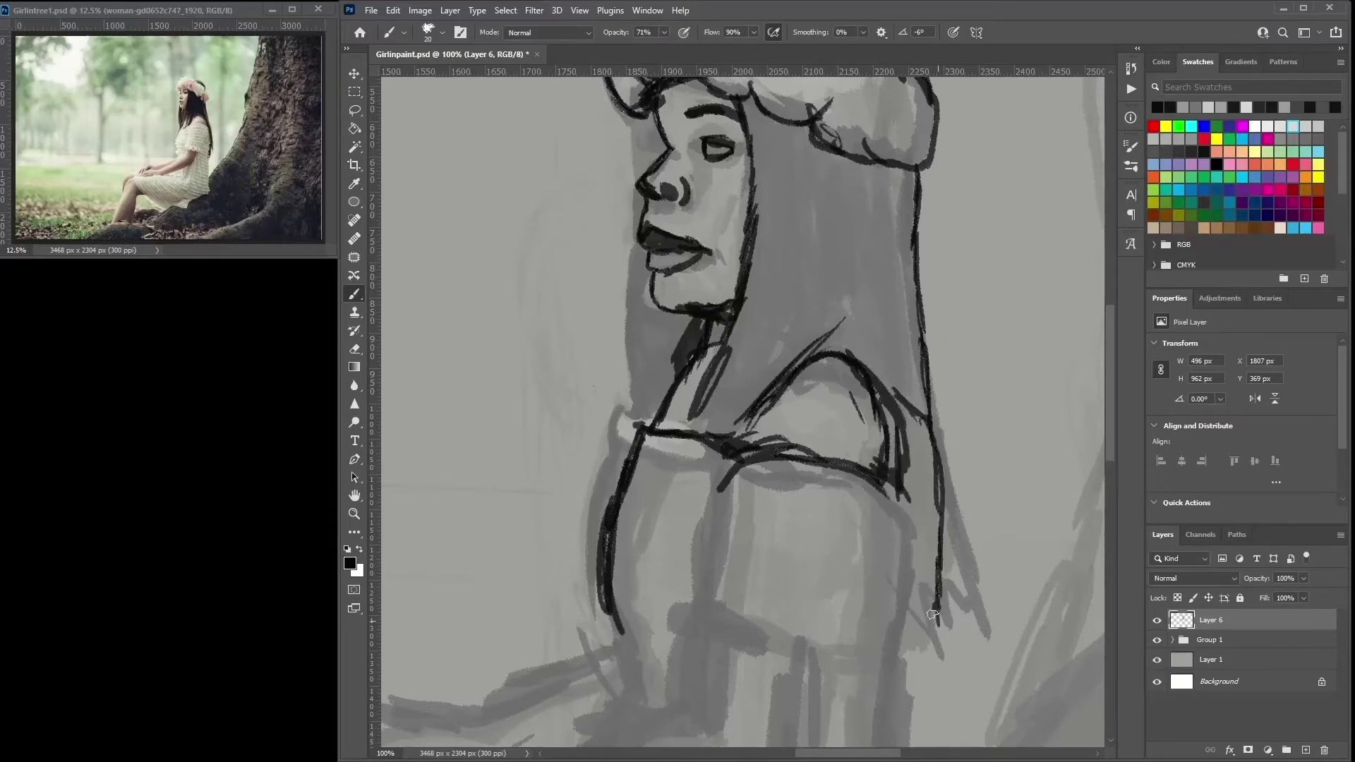
left_click_drag(939, 568, 904, 663)
left_click_drag(905, 491, 911, 698)
scroll(910, 699, "down", 3)
left_click_drag(734, 321, 702, 519)
left_click_drag(703, 519, 847, 543)
left_click_drag(875, 314, 844, 494)
left_click_drag(840, 466, 847, 543)
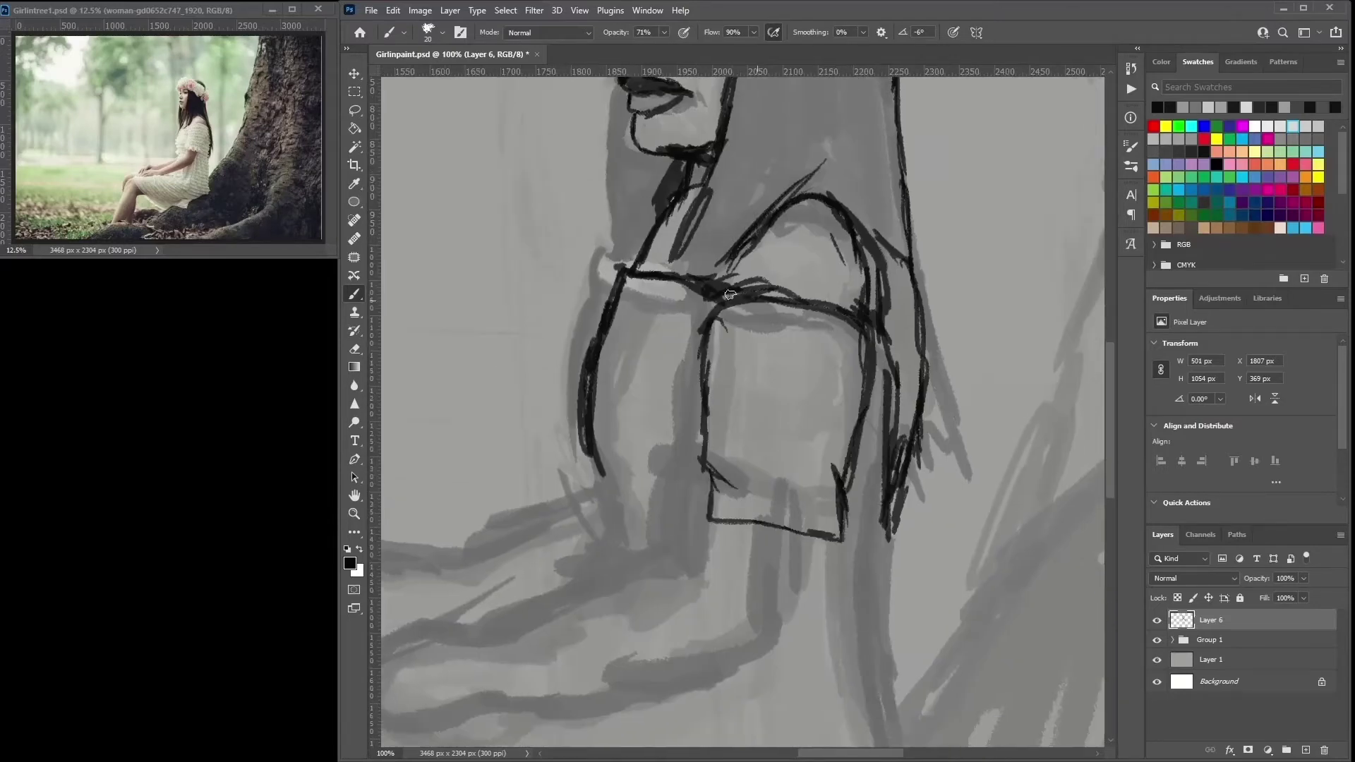
left_click_drag(741, 289, 720, 520)
scroll(769, 450, "down", 2)
- Ink the forearm, wrist and lower-arm outlines in black
left_click_drag(749, 448, 752, 513)
left_click_drag(856, 462, 840, 555)
mouse_move(858, 515)
left_mouse_down()
mouse_move(741, 587)
mouse_move(926, 502)
mouse_move(891, 525)
left_mouse_up()
mouse_move(939, 436)
left_mouse_down()
mouse_move(699, 486)
mouse_move(592, 521)
mouse_move(584, 542)
left_mouse_up()
mouse_move(559, 566)
left_mouse_down()
mouse_move(709, 550)
mouse_move(837, 557)
left_mouse_up()
mouse_move(925, 509)
left_mouse_down()
mouse_move(829, 537)
mouse_move(660, 547)
left_mouse_up()
mouse_move(938, 519)
left_mouse_down()
mouse_move(688, 568)
mouse_move(710, 585)
left_mouse_up()
key("ctrl+minus")
key("ctrl+minus")
key("ctrl+minus")
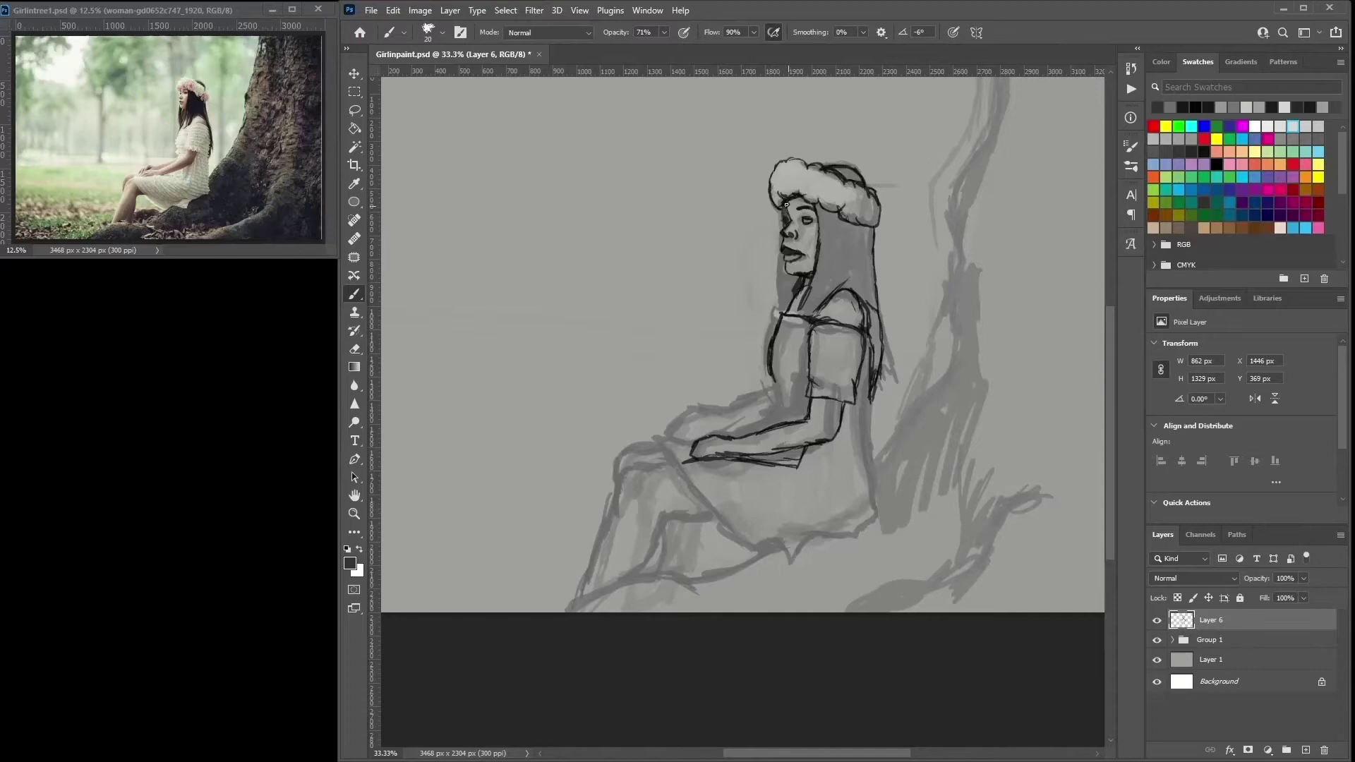
- Darken the hair's left edge and outline the leg down to the bottom edge
left_click(809, 244, "alt")
left_click_drag(777, 285, 776, 311)
left_click(801, 316, "alt")
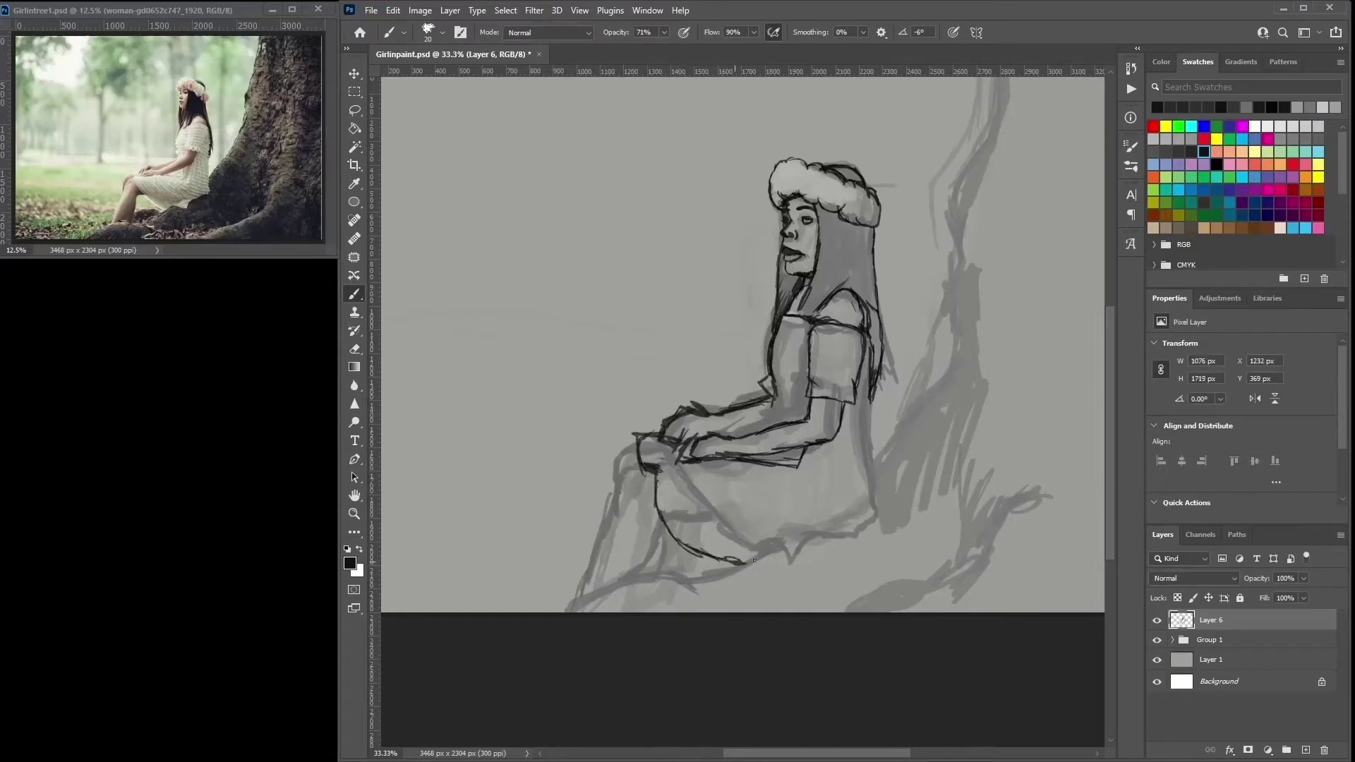
left_click_drag(711, 583, 547, 611)
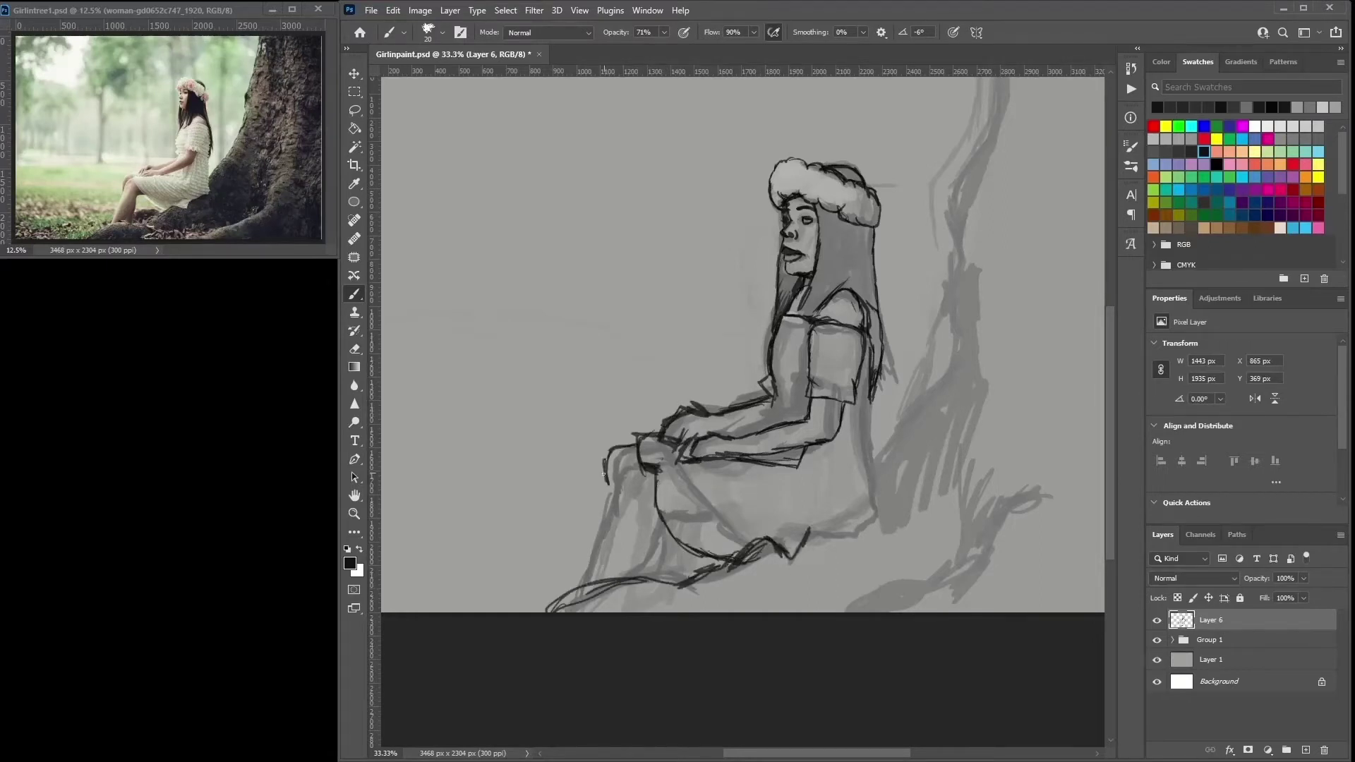
left_click_drag(616, 490, 573, 604)
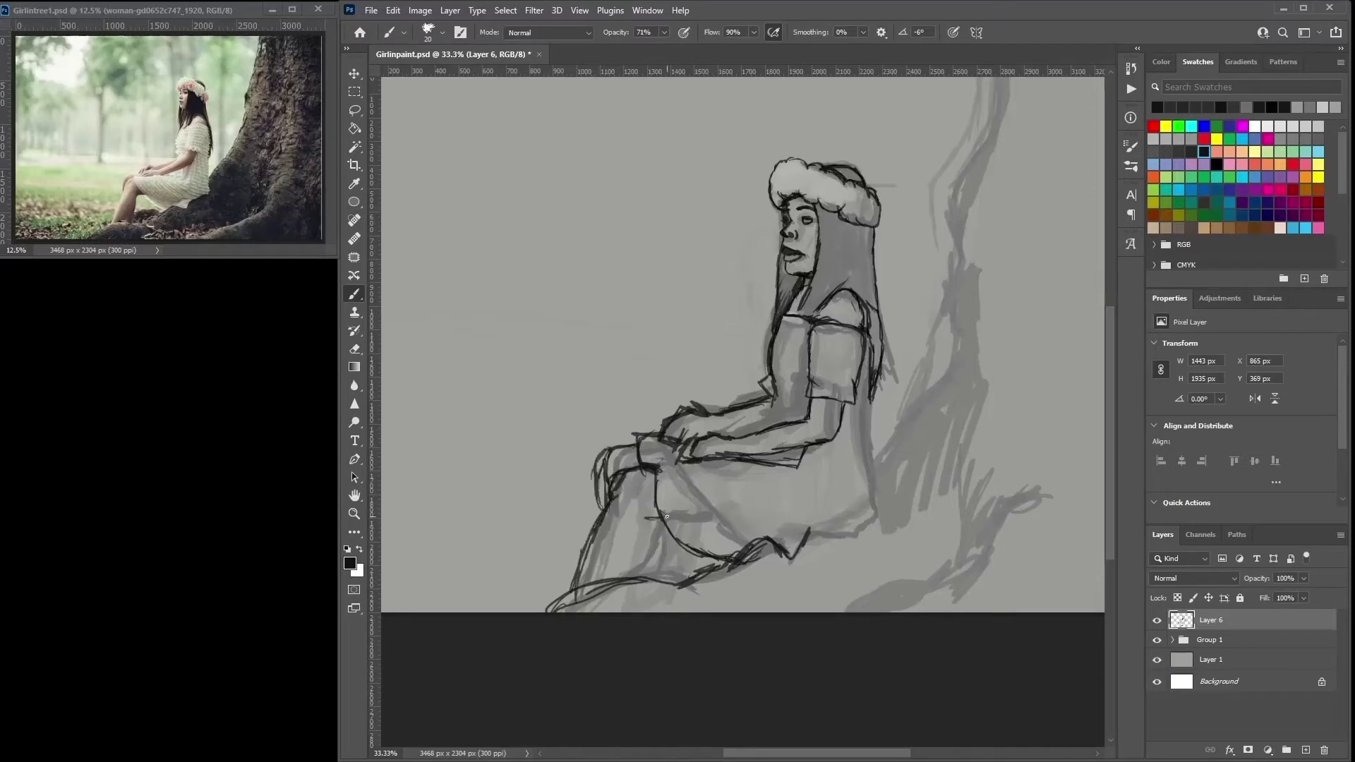
key("ctrl+minus")
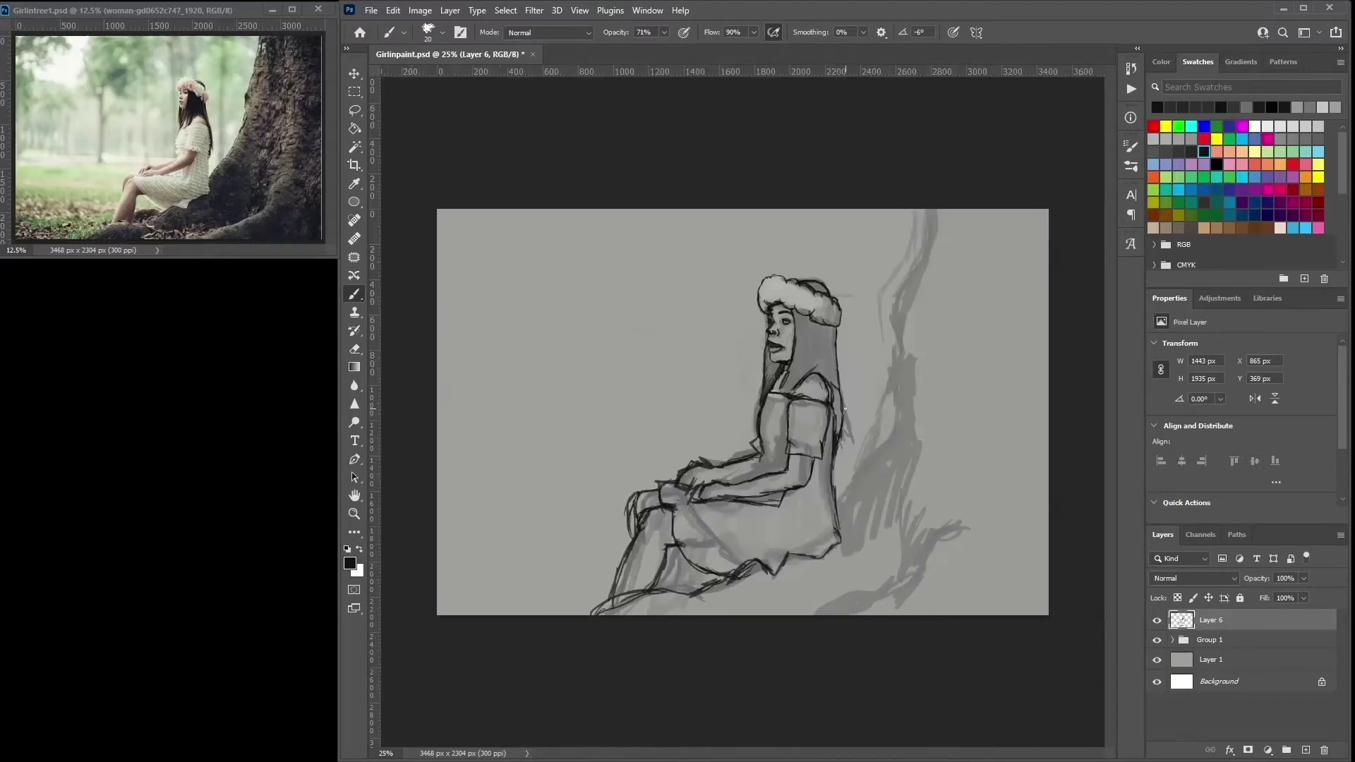
- On a new layer, paint the hair darker with a size-70 brush
key("ctrl+shift+alt+n")
mouse_move(896, 388)
left_mouse_down()
mouse_move(441, 364)
mouse_move(900, 386)
left_mouse_up()
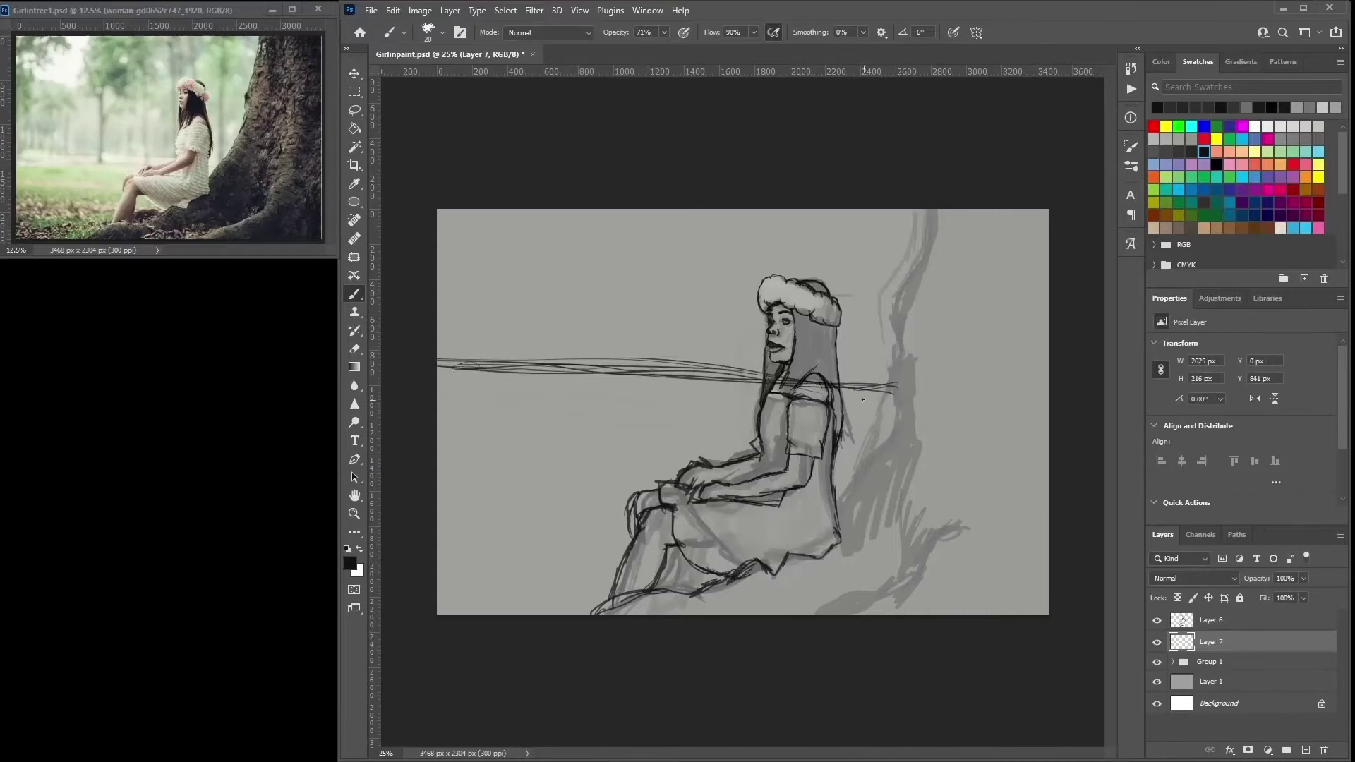
right_click(819, 389)
double_click(868, 555)
left_click_drag(775, 387, 803, 339)
- Darken the left leg, add light grey by the arm and shoulder, and darken the forearm at size 32
left_click(665, 548, "alt")
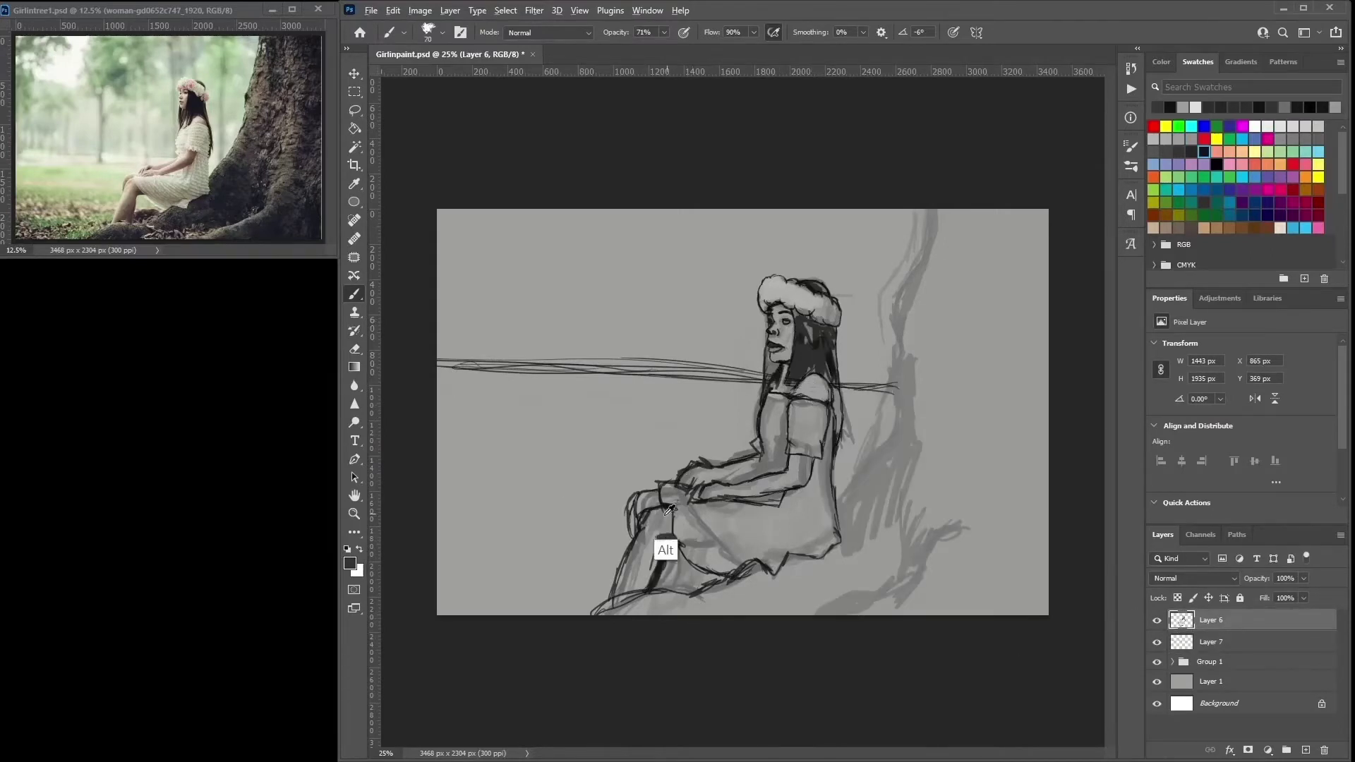
left_click_drag(609, 611, 651, 493)
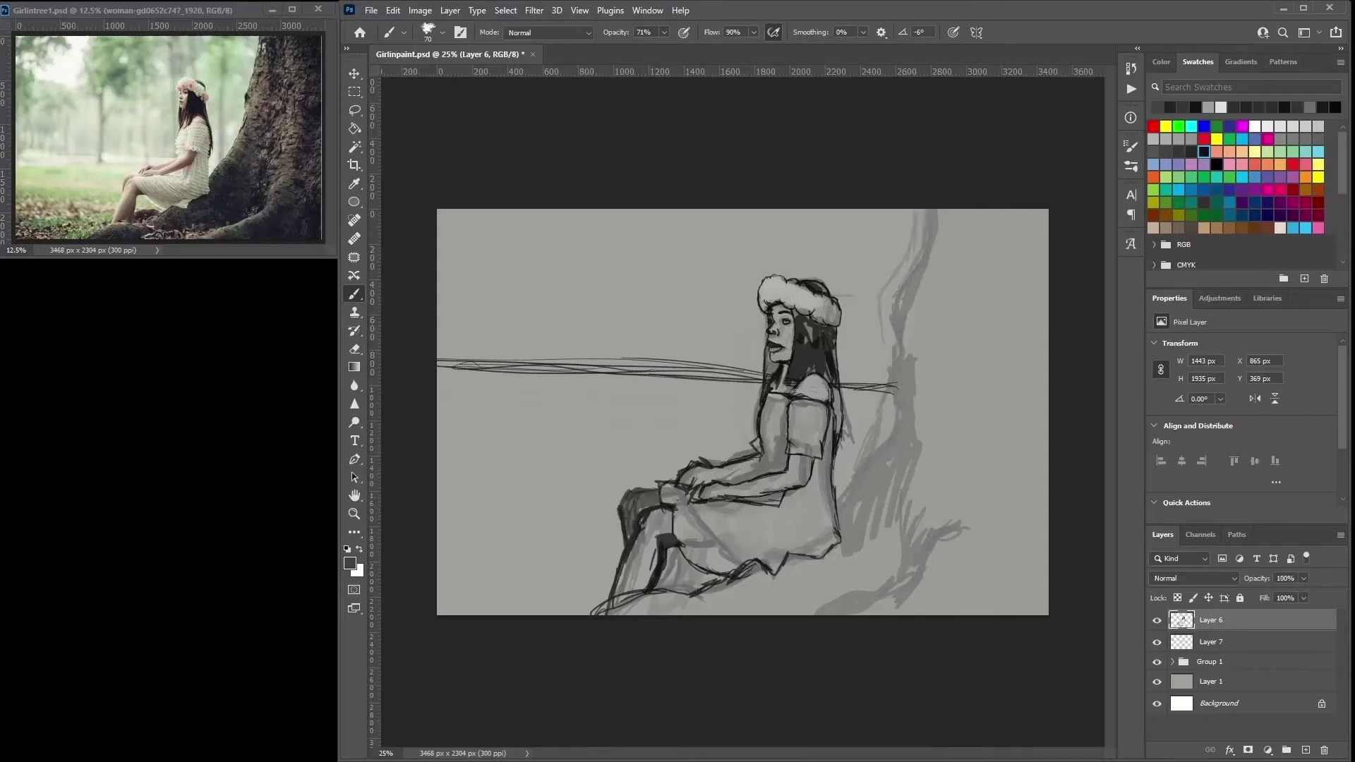
left_click(835, 430, "alt")
left_click_drag(834, 431, 833, 417)
left_click(844, 434, "alt")
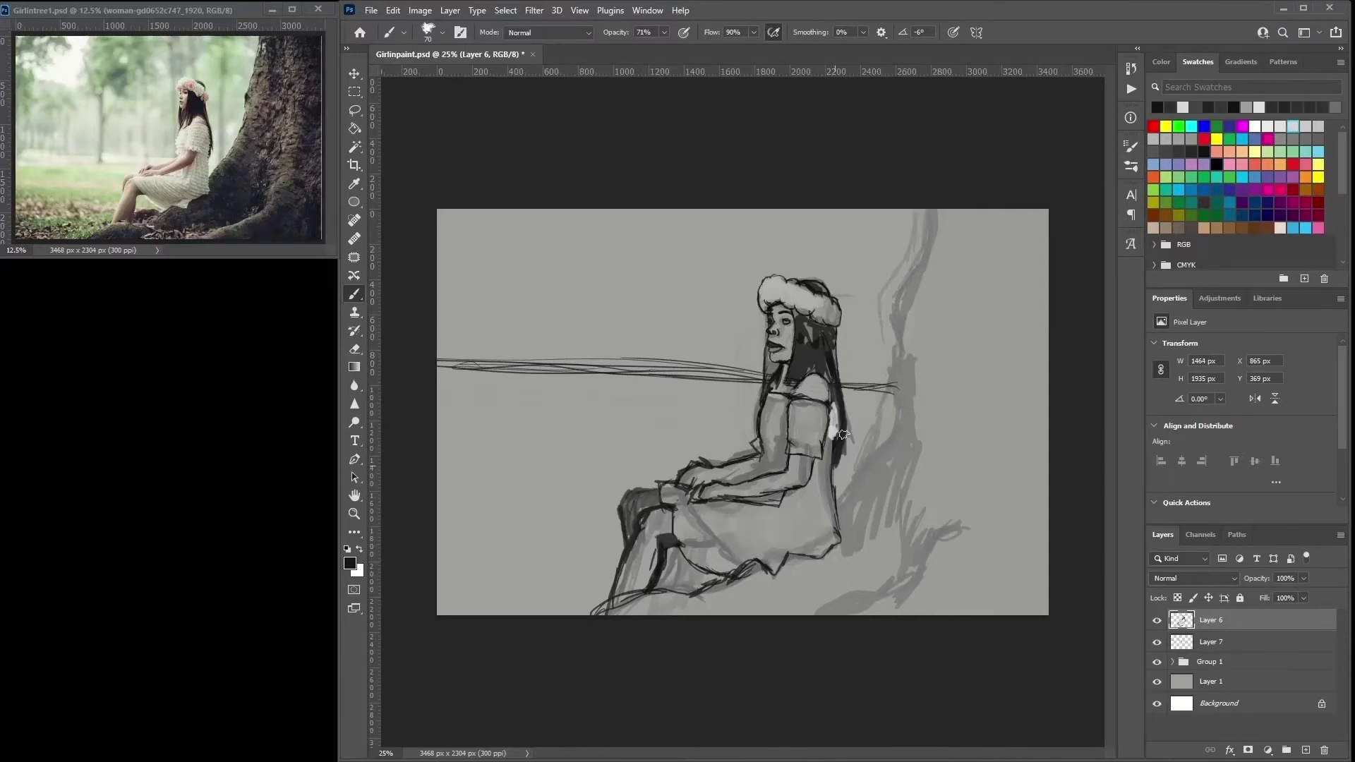
key("ctrl+plus")
key("ctrl+plus")
left_click(808, 438, "alt")
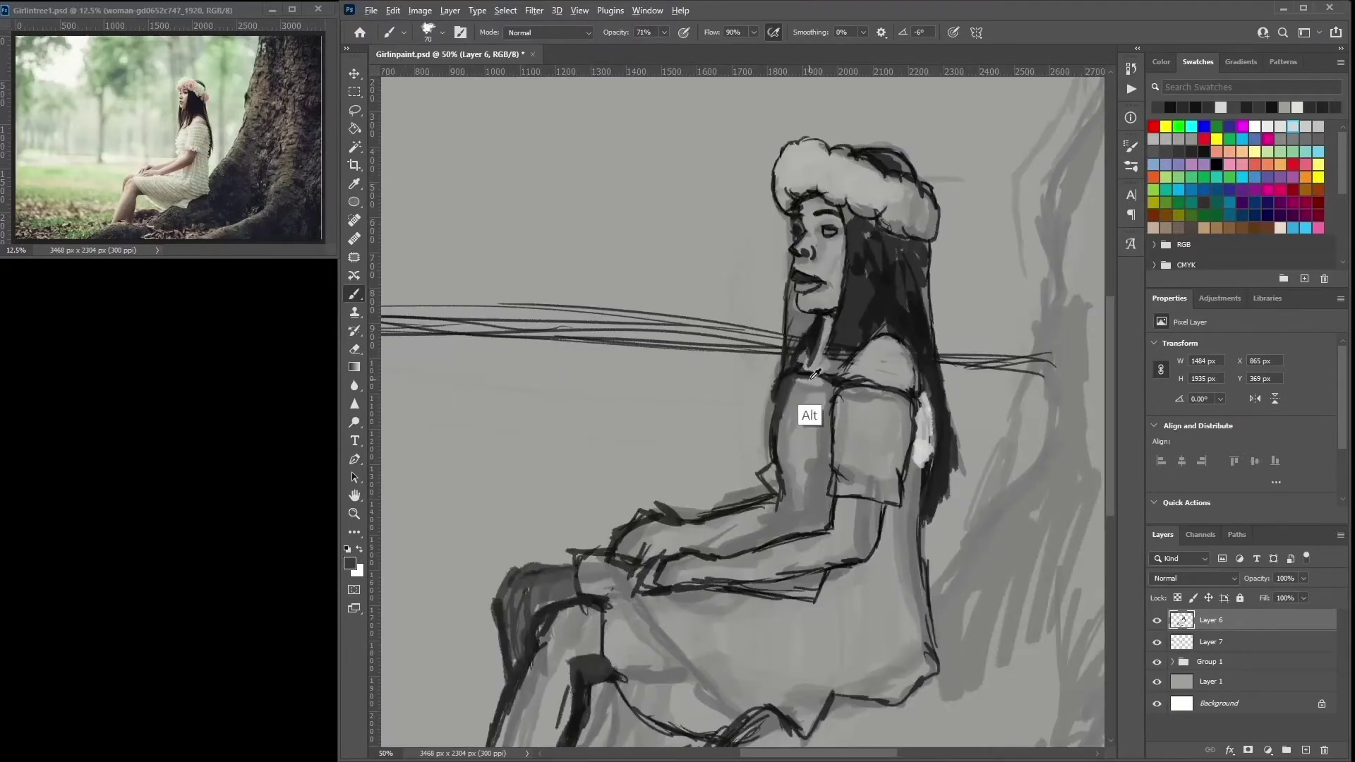
left_click_drag(797, 396, 789, 458)
left_click(780, 494, "alt")
key("[")
key("[")
key("[")
key("[")
left_click_drag(713, 547, 828, 520)
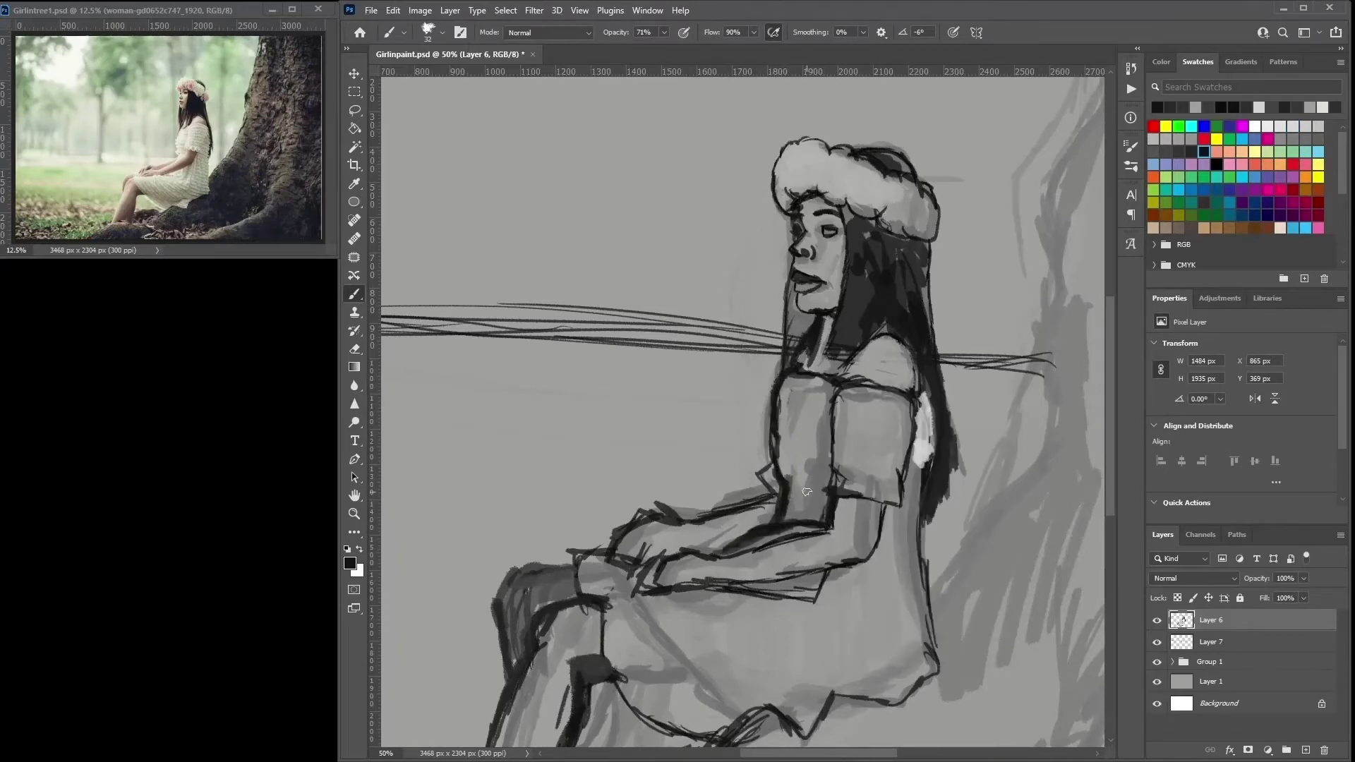
- Block in the tree trunk with broad dark strokes at size 108, shading down to its base
key("ctrl+minus")
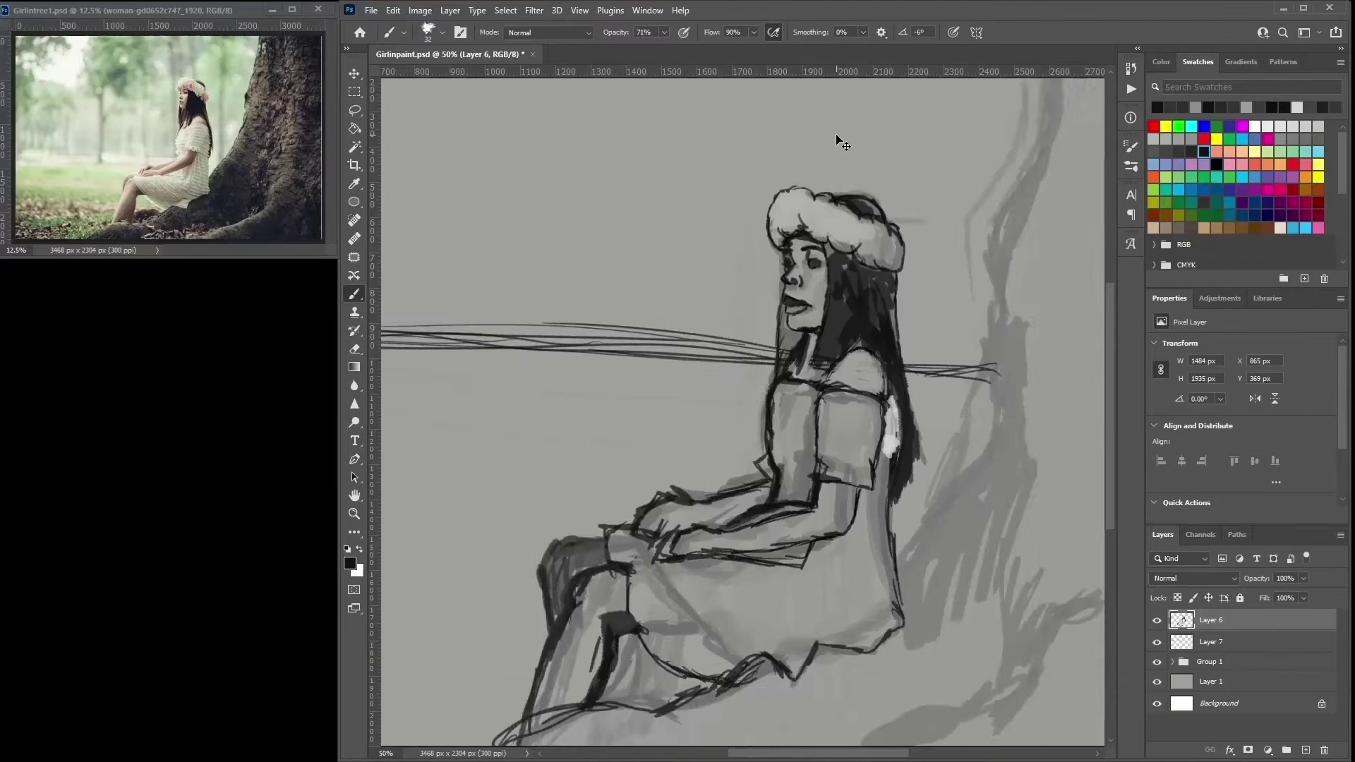
mouse_move(949, 141)
left_mouse_down()
mouse_move(974, 201)
mouse_move(921, 331)
left_mouse_up()
left_click_drag(962, 254, 856, 248)
key("]")
key("]")
key("]")
key("]")
mouse_move(1002, 141)
left_mouse_down()
mouse_move(882, 395)
mouse_move(833, 367)
mouse_move(815, 312)
mouse_move(777, 487)
mouse_move(727, 557)
mouse_move(649, 622)
left_mouse_up()
mouse_move(851, 569)
left_mouse_down()
mouse_move(909, 535)
mouse_move(699, 667)
mouse_move(403, 660)
left_mouse_up()
- Hide Group 1 and paint soft light patches above the head with a soft round brush
left_click(1157, 661)
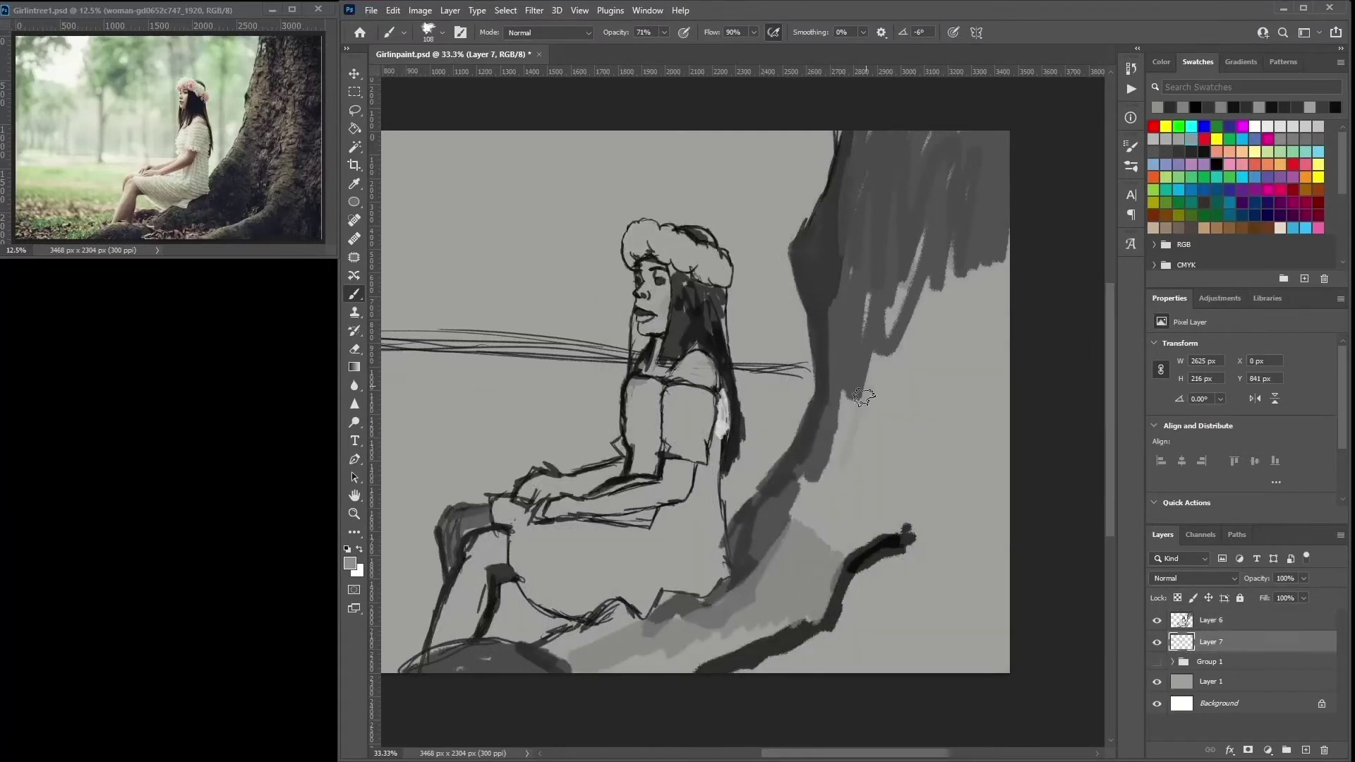
left_click_drag(739, 349, 734, 205)
left_click(443, 32)
left_click(371, 151)
mouse_move(715, 153)
left_mouse_down()
mouse_move(742, 157)
mouse_move(727, 324)
left_mouse_up()
- Paint soft dark background tree trunks and lighter grey strokes across the top of the backdrop
left_click_drag(537, 233, 522, 324)
left_click_drag(564, 123, 543, 233)
left_click_drag(591, 171, 856, 216)
left_click_drag(508, 180, 494, 374)
left_click_drag(551, 184, 600, 275)
mouse_move(614, 176)
left_mouse_down()
mouse_move(639, 371)
mouse_move(575, 351)
mouse_move(922, 274)
mouse_move(1045, 211)
left_mouse_up()
left_click(586, 363, "alt")
left_click_drag(1031, 339, 1038, 184)
mouse_move(677, 183)
left_mouse_down()
mouse_move(699, 311)
mouse_move(783, 180)
mouse_move(649, 304)
mouse_move(680, 257)
mouse_move(635, 212)
mouse_move(658, 356)
mouse_move(466, 388)
mouse_move(763, 381)
mouse_move(917, 410)
mouse_move(618, 390)
mouse_move(801, 417)
mouse_move(713, 448)
mouse_move(741, 226)
mouse_move(952, 291)
mouse_move(781, 490)
mouse_move(849, 572)
left_mouse_up()
- Add a new layer above Layer 6 and set the brush to size 66
left_click(1211, 620)
left_click(1306, 750)
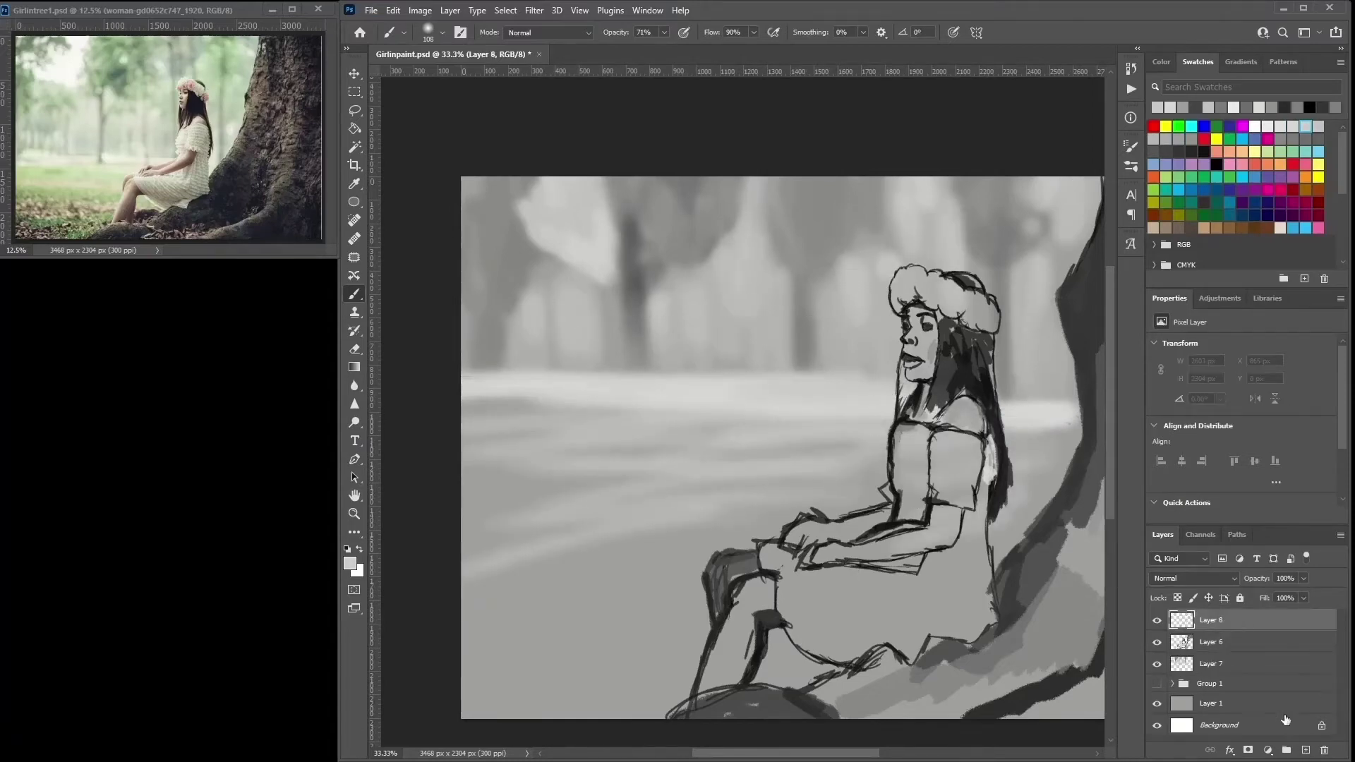
mouse_move(897, 424)
left_mouse_down()
mouse_move(760, 389)
mouse_move(786, 432)
mouse_move(770, 460)
mouse_move(830, 446)
mouse_move(814, 432)
mouse_move(753, 452)
mouse_move(824, 481)
mouse_move(797, 504)
left_mouse_up()
right_click(847, 390)
double_click(910, 452)
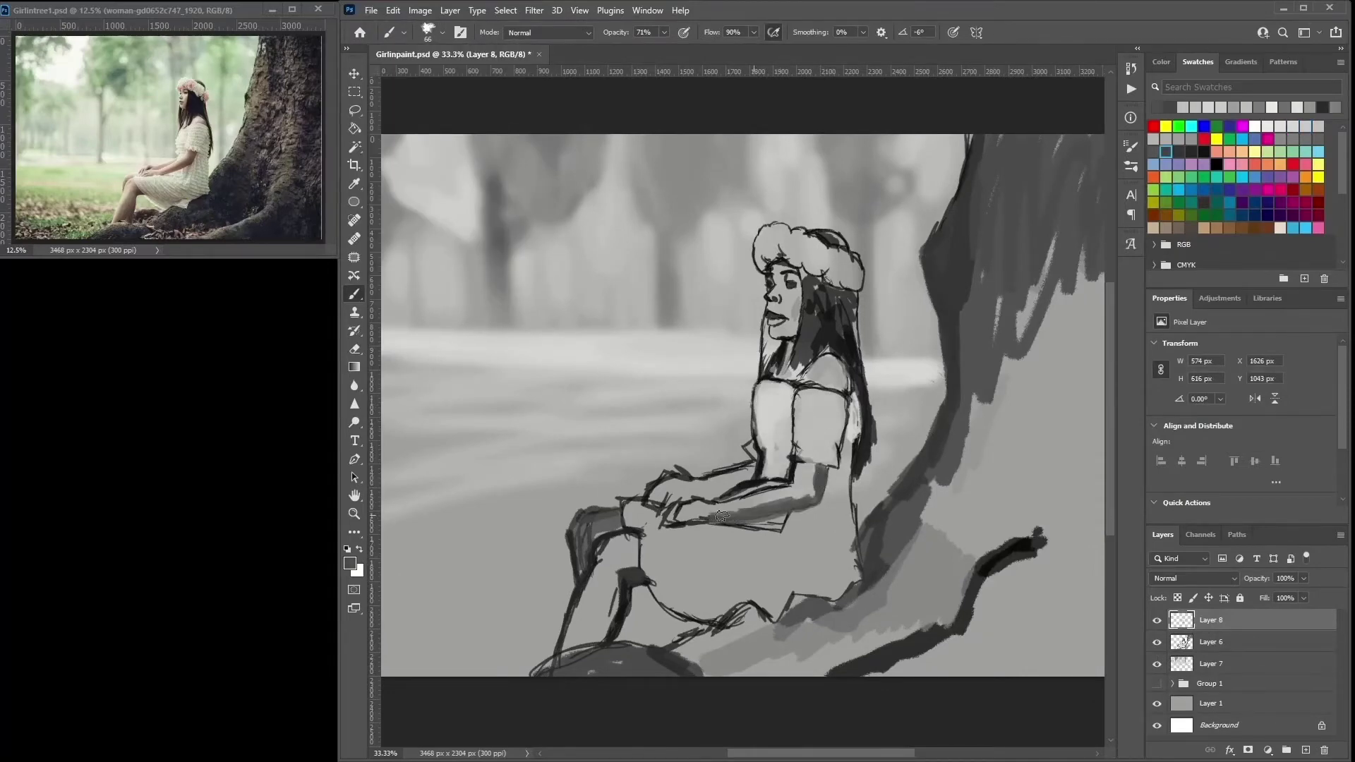
- Paint sampled greys over the bodice, neck, flower crown, shin and knee
mouse_move(825, 378)
left_mouse_down()
mouse_move(850, 395)
mouse_move(805, 360)
left_mouse_up()
left_click(811, 367, "alt")
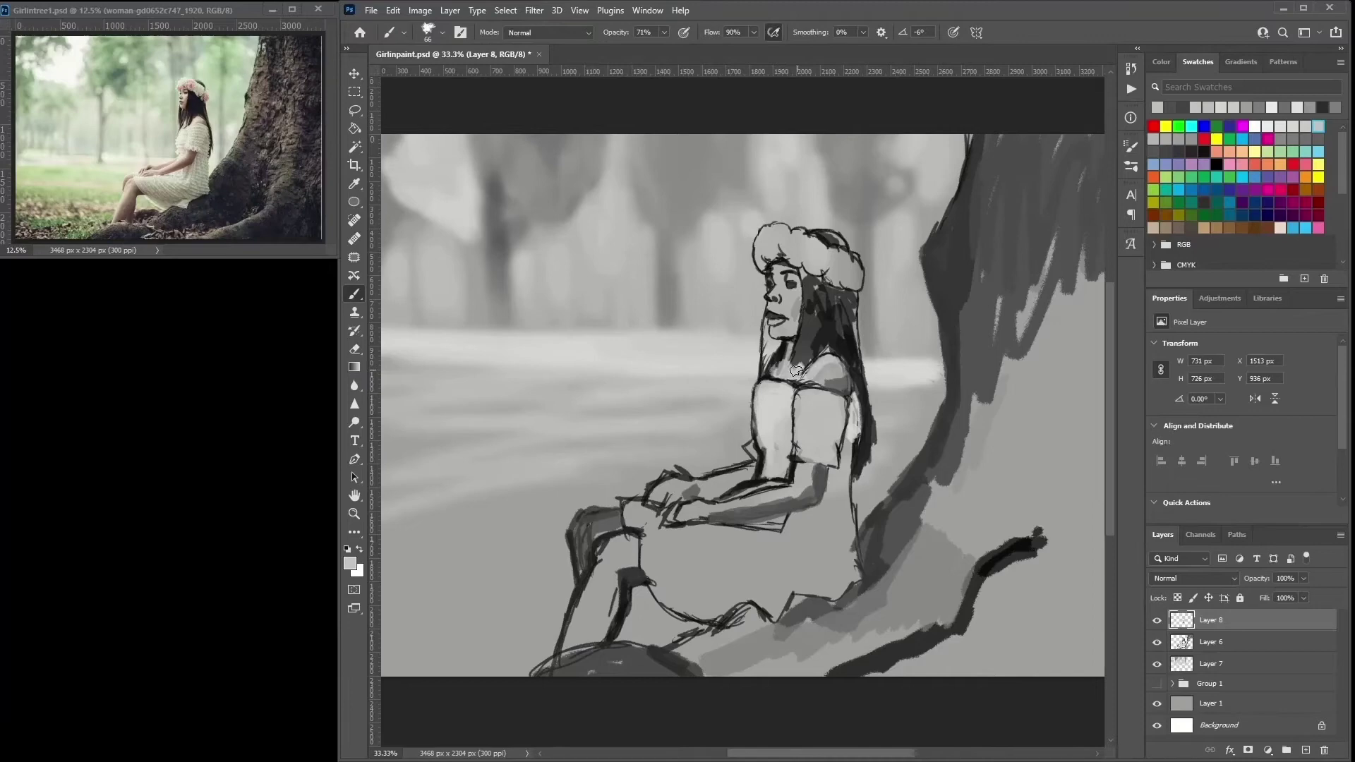
left_click(766, 332, "alt")
left_click_drag(759, 321, 774, 348)
left_click(790, 244, "alt")
mouse_move(804, 249)
left_mouse_down()
mouse_move(771, 234)
mouse_move(847, 255)
mouse_move(813, 245)
left_mouse_up()
left_click(847, 282, "alt")
left_click(600, 565, "alt")
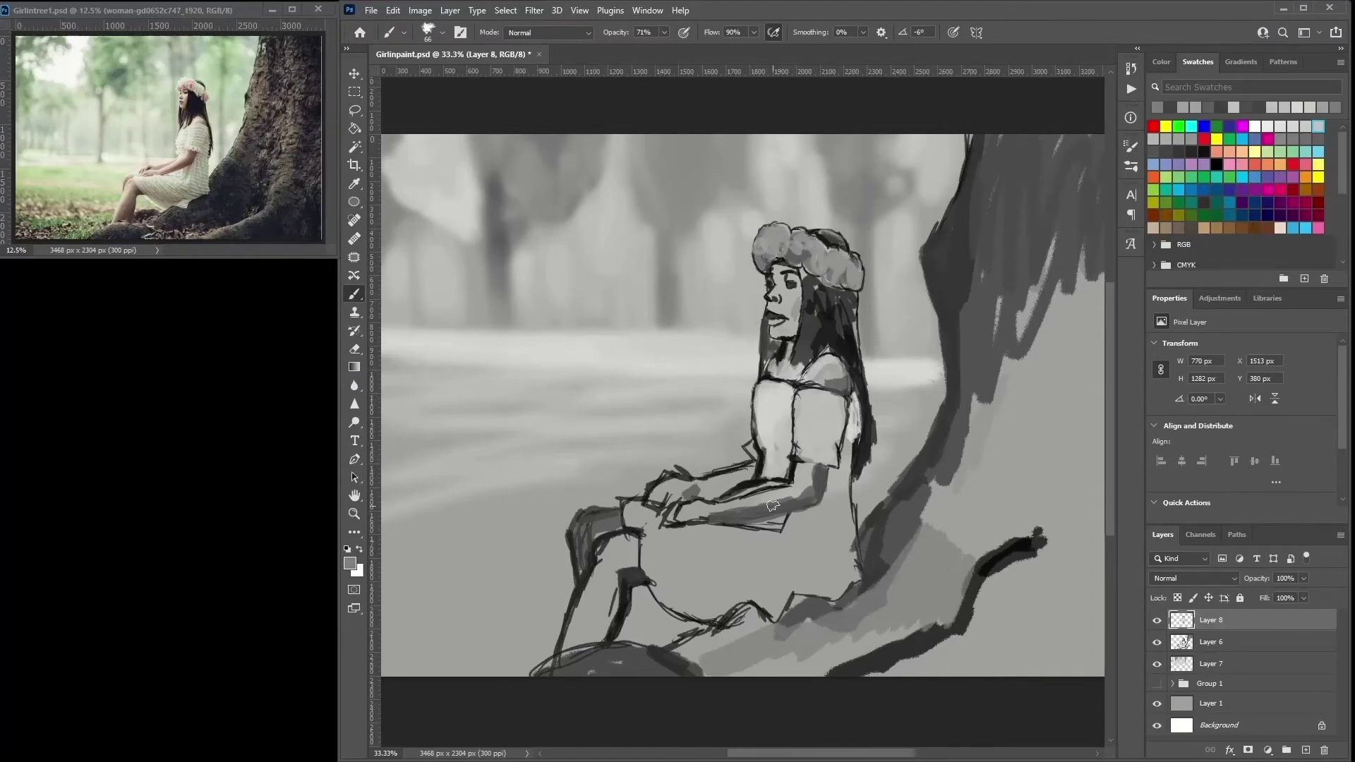
mouse_move(600, 558)
left_mouse_down()
mouse_move(582, 642)
mouse_move(596, 544)
left_mouse_up()
- Scribble grey bark strokes down the trunk and lighten its lower-right base
mouse_move(1052, 226)
left_mouse_down()
mouse_move(1002, 417)
mouse_move(917, 586)
mouse_move(801, 597)
mouse_move(727, 635)
mouse_move(565, 664)
mouse_move(616, 589)
left_mouse_up()
left_click(1209, 153)
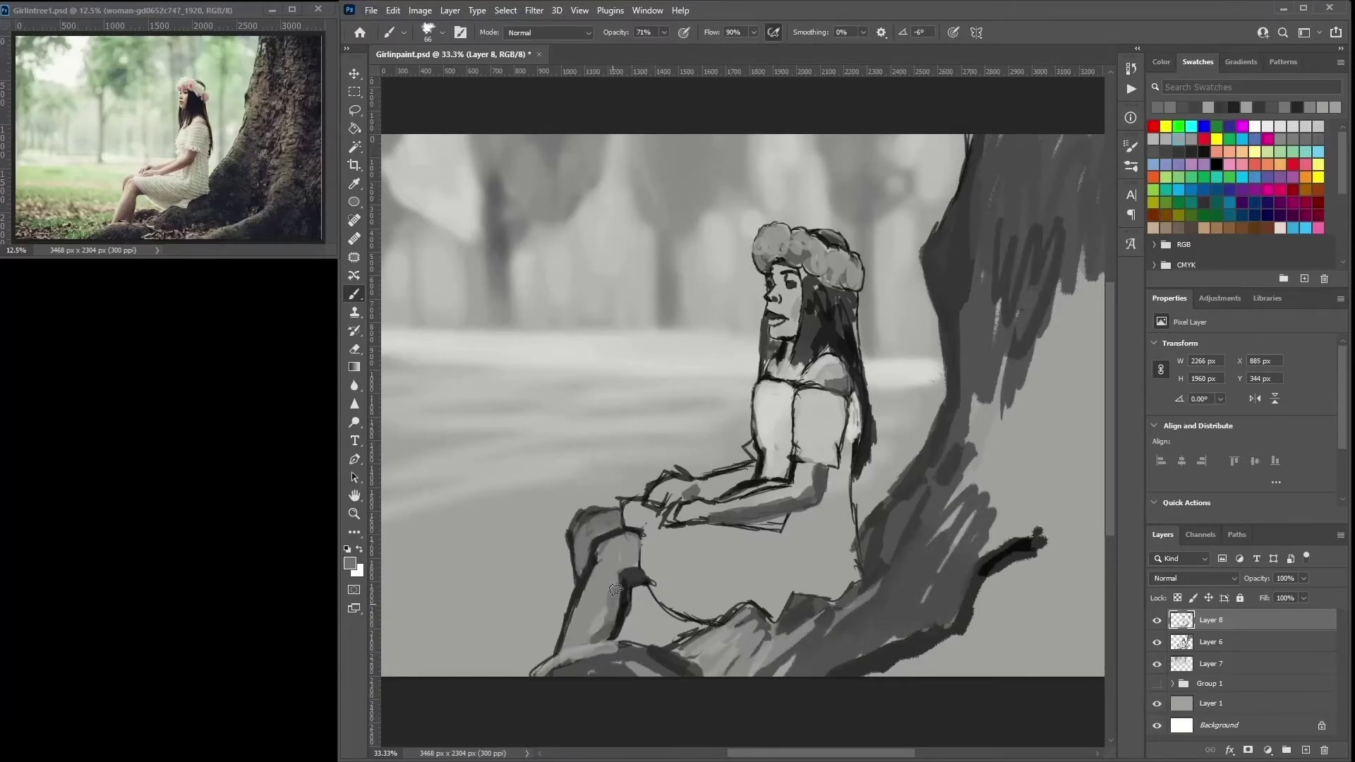
left_click(627, 674, "alt")
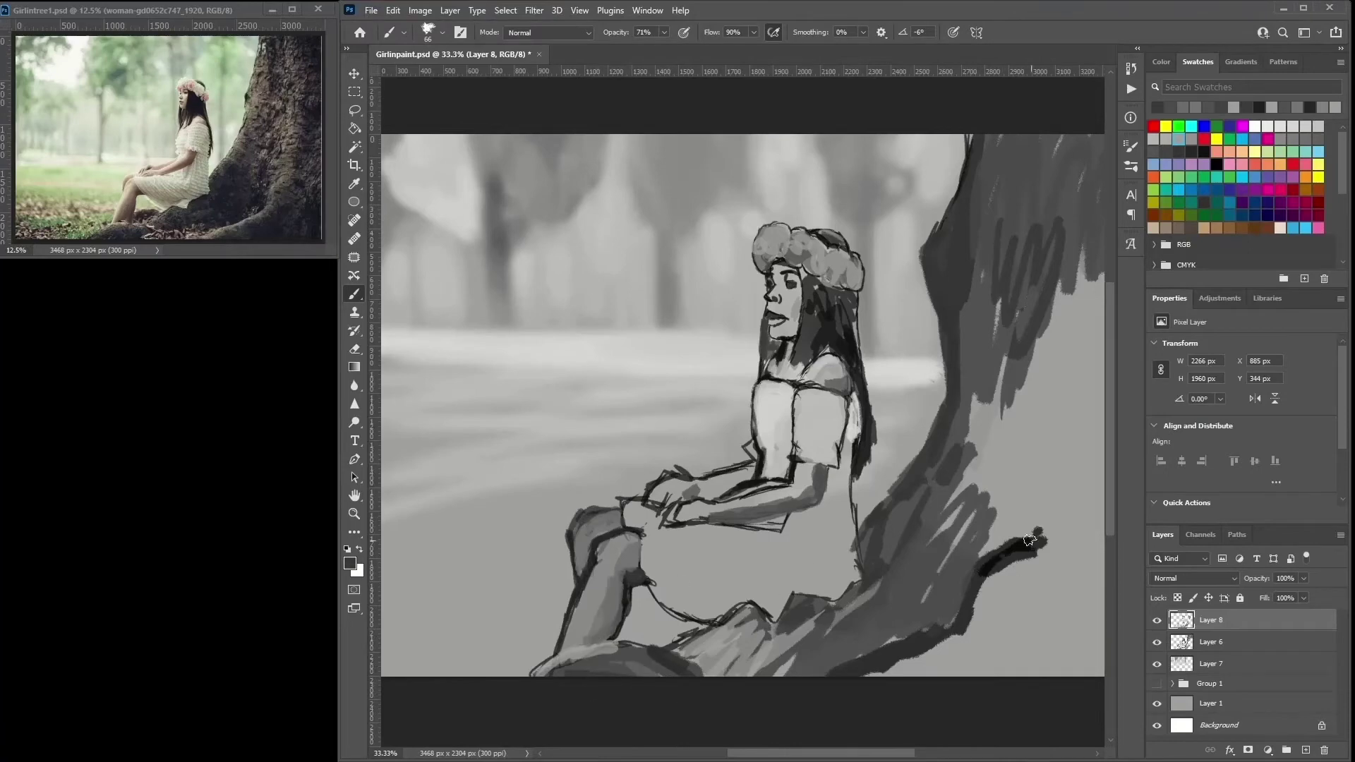
key("ctrl+minus")
mouse_move(981, 543)
left_mouse_down()
mouse_move(1009, 533)
mouse_move(984, 610)
mouse_move(914, 632)
mouse_move(1012, 508)
mouse_move(952, 350)
mouse_move(1020, 327)
mouse_move(945, 254)
mouse_move(1015, 233)
mouse_move(922, 469)
mouse_move(914, 610)
mouse_move(1049, 457)
left_mouse_up()
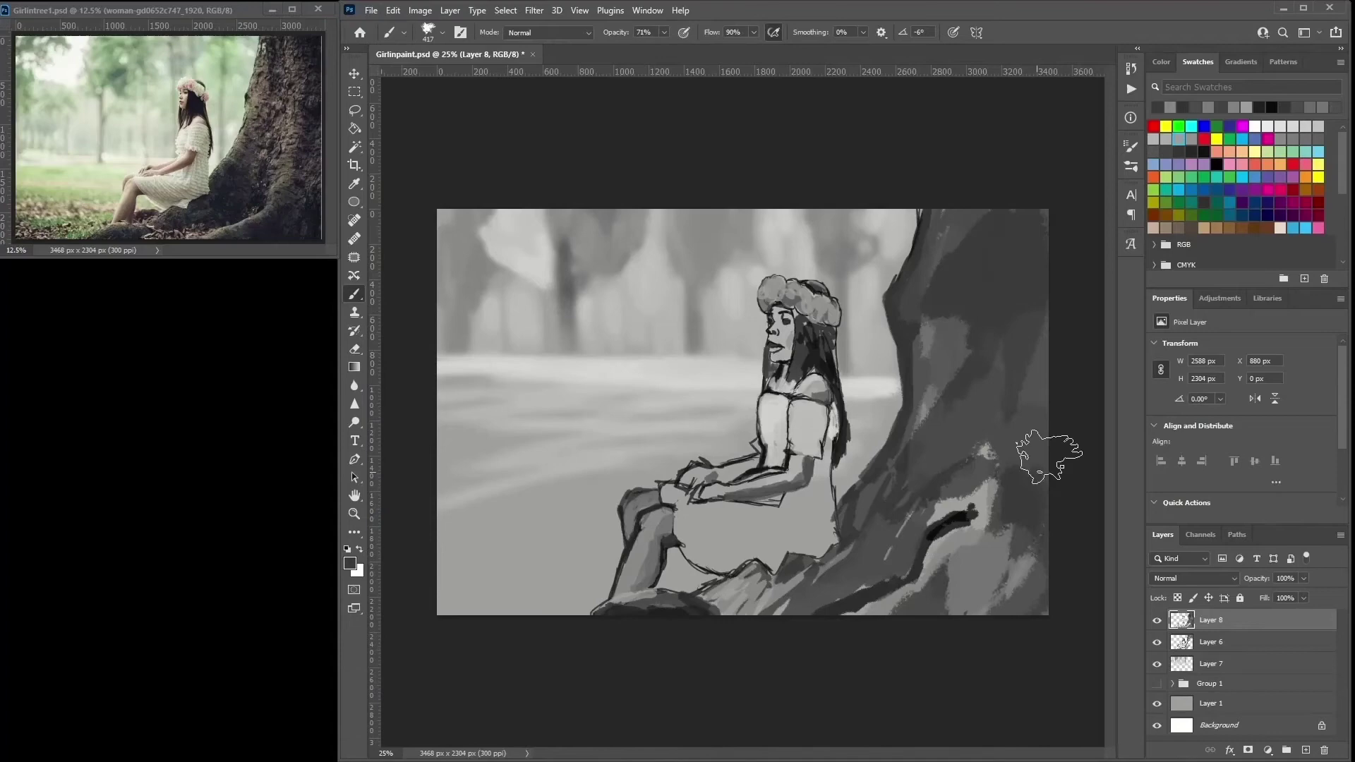
- Shrink the brush to size 47 and paint dark and light strokes on the tree trunk
right_click(1030, 275)
left_click_drag(1143, 268, 1041, 268)
left_click(968, 206)
mouse_move(926, 212)
left_mouse_down()
mouse_move(942, 240)
mouse_move(969, 216)
mouse_move(941, 307)
mouse_move(950, 248)
mouse_move(963, 246)
mouse_move(976, 283)
left_mouse_up()
left_click_drag(923, 518, 914, 550)
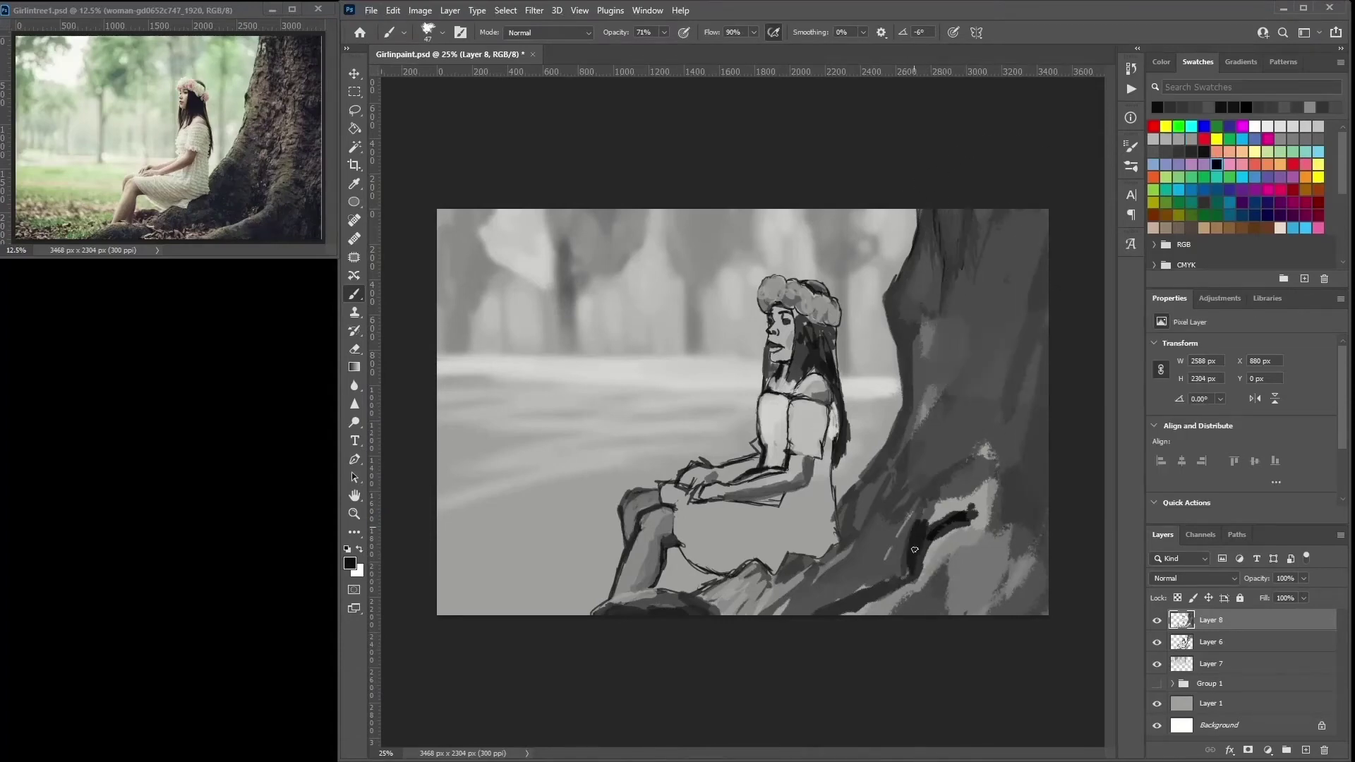
- Paint light and darker grey ground strokes along the bottom edge, skirt, rock and trunk edge
left_click(804, 605, "alt")
left_click_drag(840, 595, 738, 616)
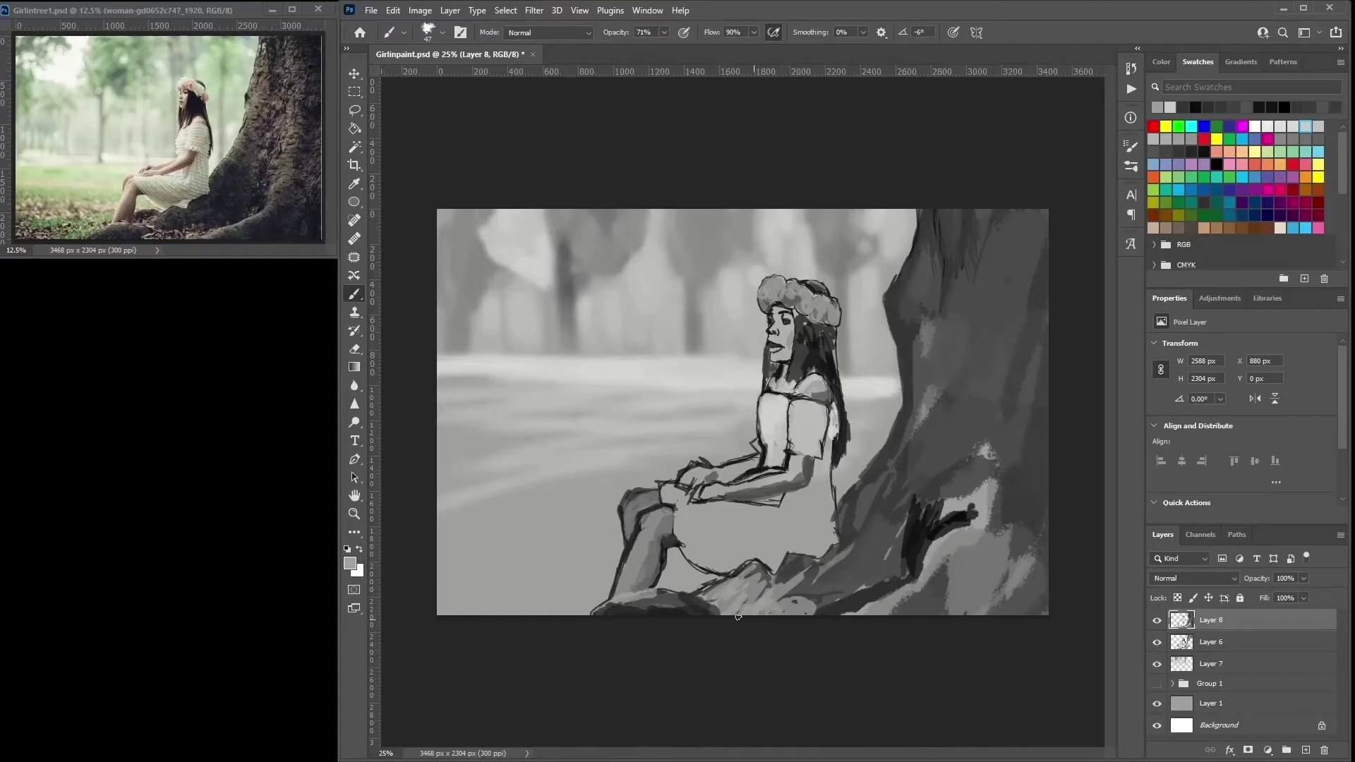
left_click(822, 602, "alt")
mouse_move(819, 602)
left_mouse_down()
mouse_move(710, 594)
mouse_move(852, 588)
mouse_move(713, 606)
left_mouse_up()
left_click(839, 599, "alt")
left_click(783, 569, "alt")
left_click(790, 572, "alt")
left_click_drag(825, 557, 756, 589)
left_click_drag(910, 452, 868, 502)
- Sample pure black and other tones from around the arm, zooming closer on the figure
left_click(784, 498, "alt")
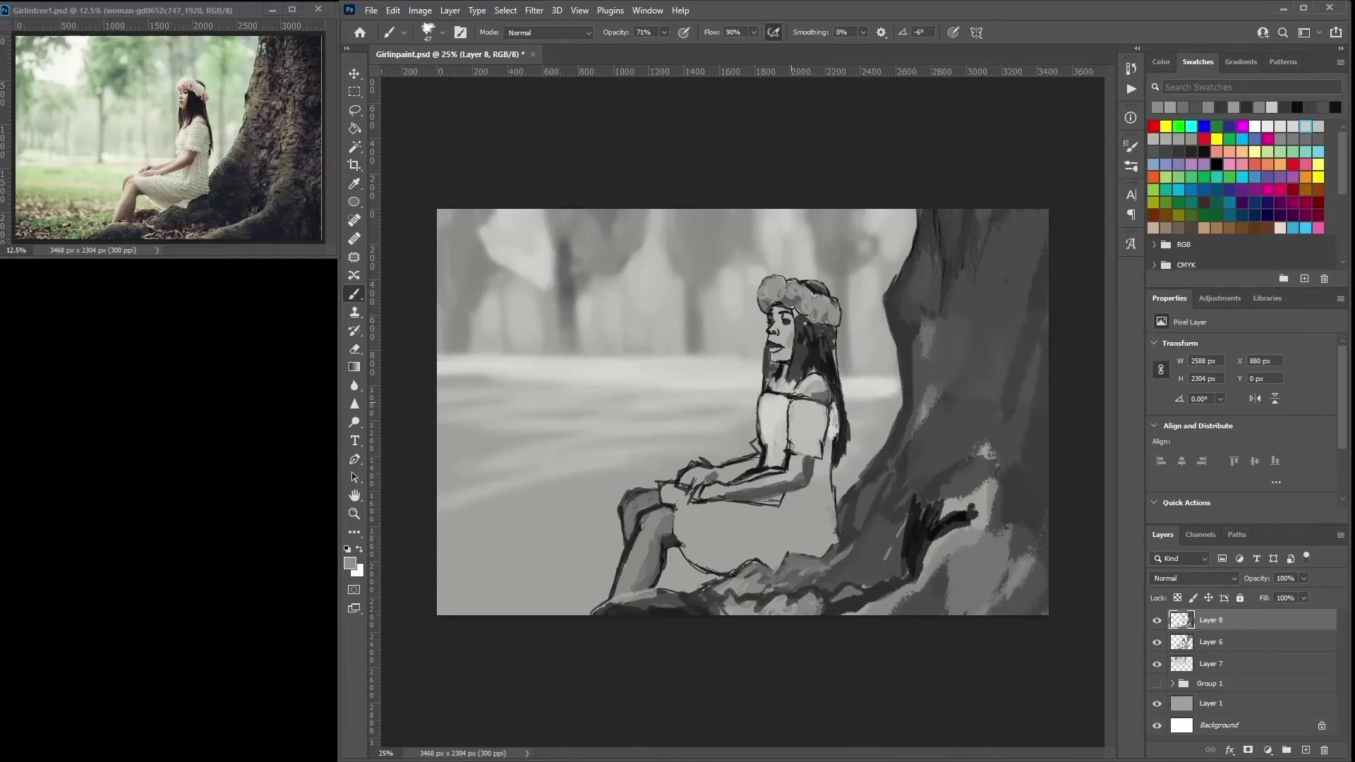
left_click(771, 494, "alt")
left_click(776, 503, "alt")
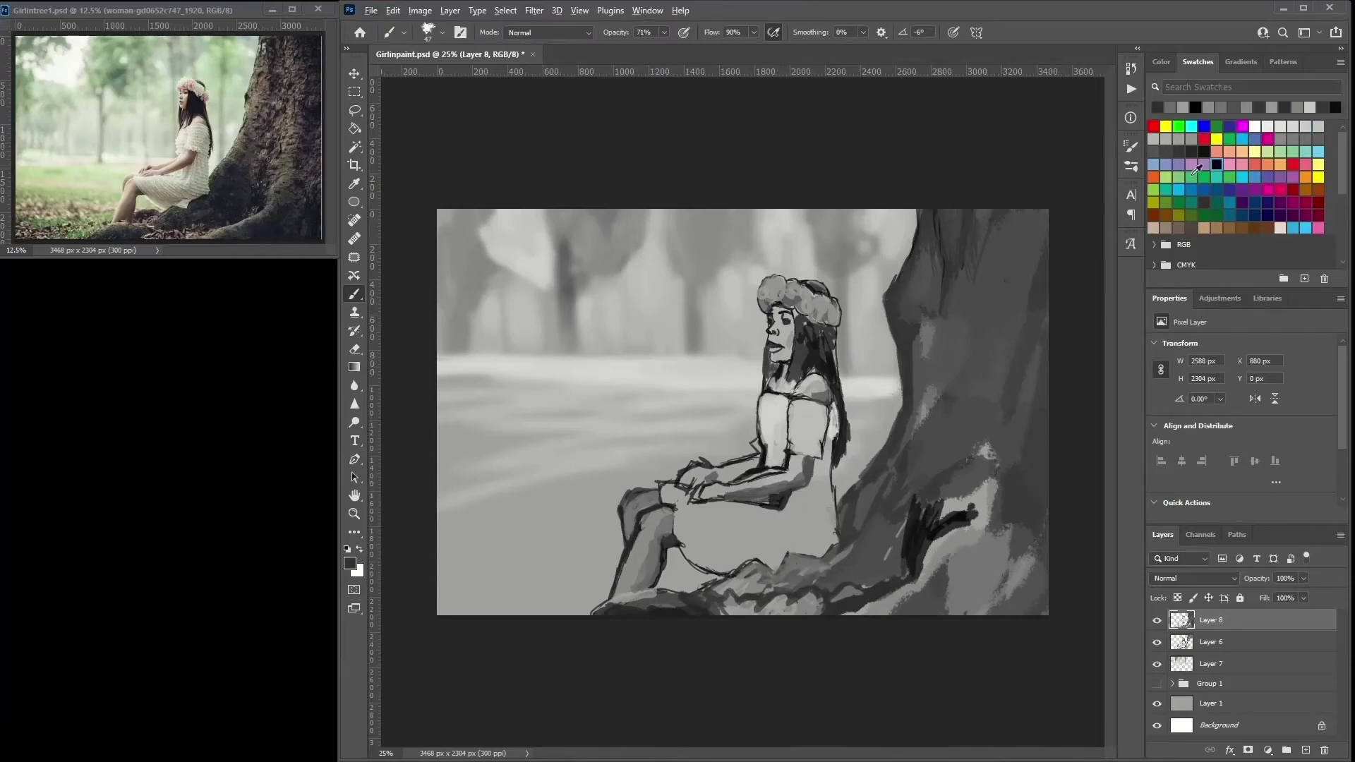
left_click(769, 498, "alt")
left_click(766, 480, "alt")
left_click(765, 475, "alt")
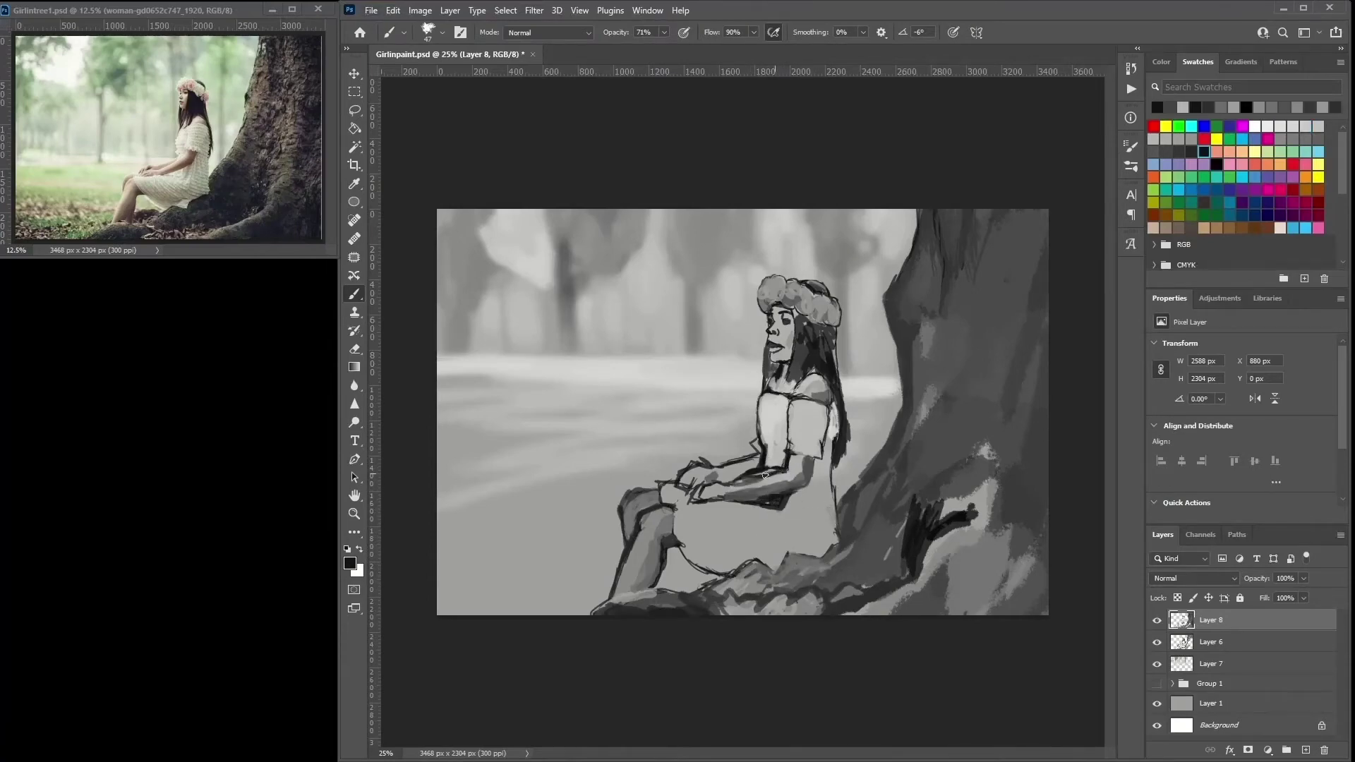
left_click(790, 443, "alt")
key("ctrl+plus")
left_click(777, 533, "alt")
- Sample light grey and black from the arm and repaint the forearm's underside
left_click(775, 466, "alt")
left_click(776, 474, "alt")
left_click(789, 460, "alt")
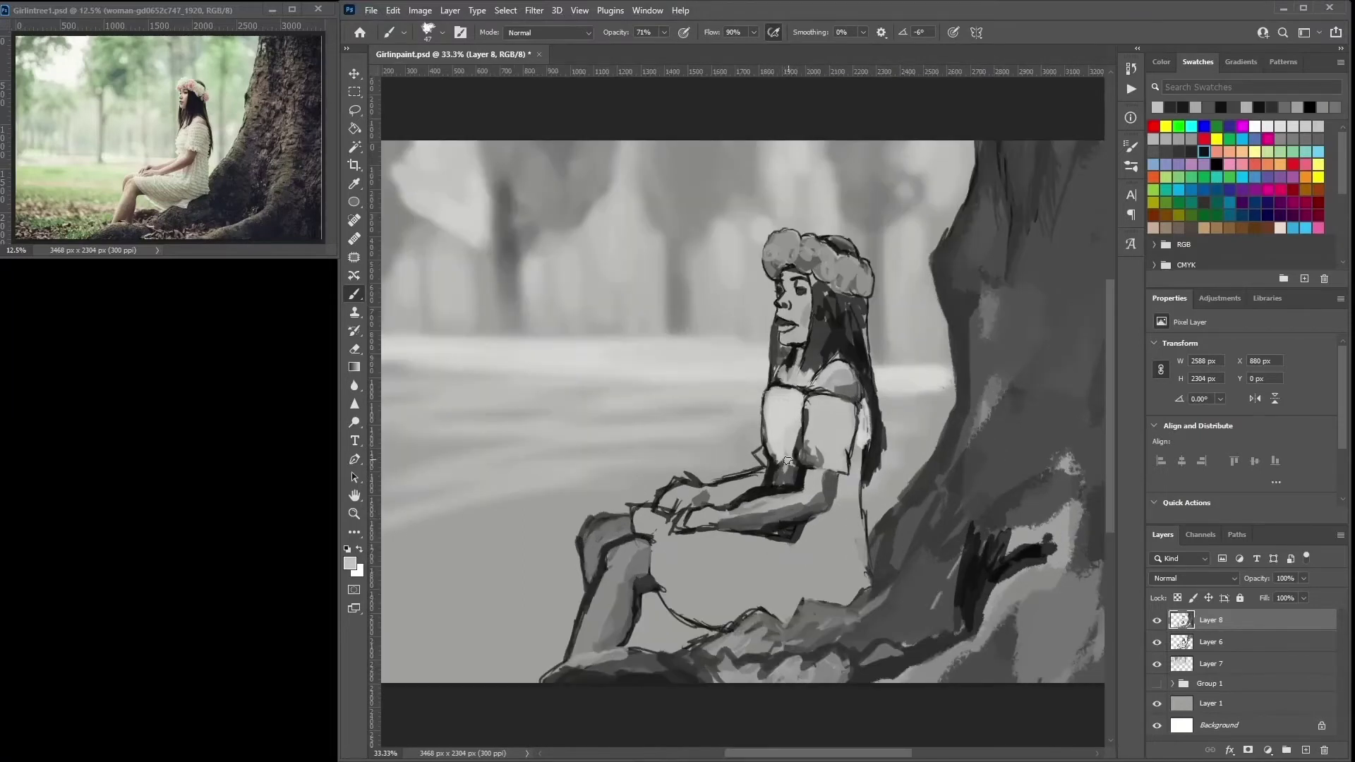
left_click(784, 480, "alt")
left_click(766, 498, "alt")
left_click(755, 522, "alt")
left_click(795, 526, "alt")
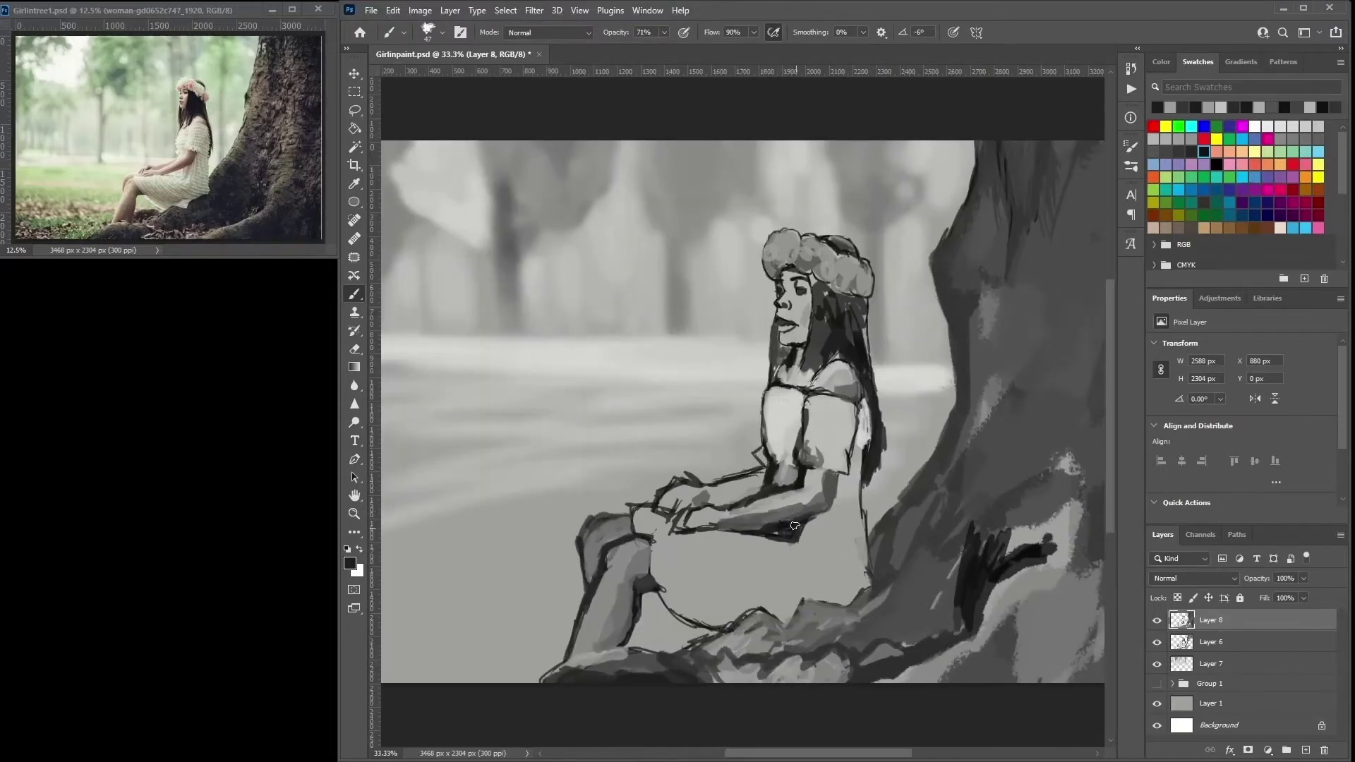
mouse_move(795, 526)
left_mouse_down()
mouse_move(796, 514)
mouse_move(811, 563)
mouse_move(805, 551)
left_mouse_up()
- Touch up the forearm's underside in light grey and add a grey patch near the sleeve
left_click(796, 514, "alt")
left_click(811, 562, "alt")
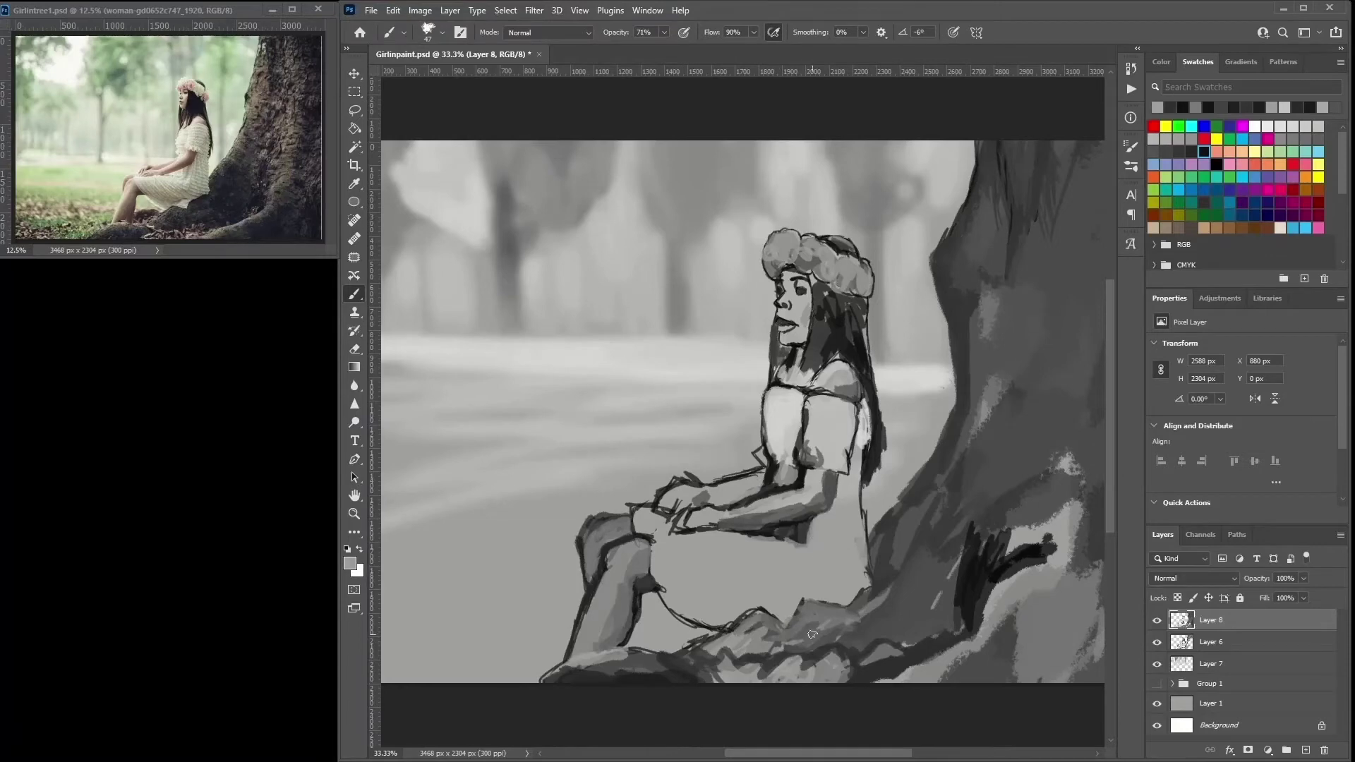
left_click(786, 515, "alt")
left_click(812, 475, "alt")
left_click_drag(805, 452, 816, 456)
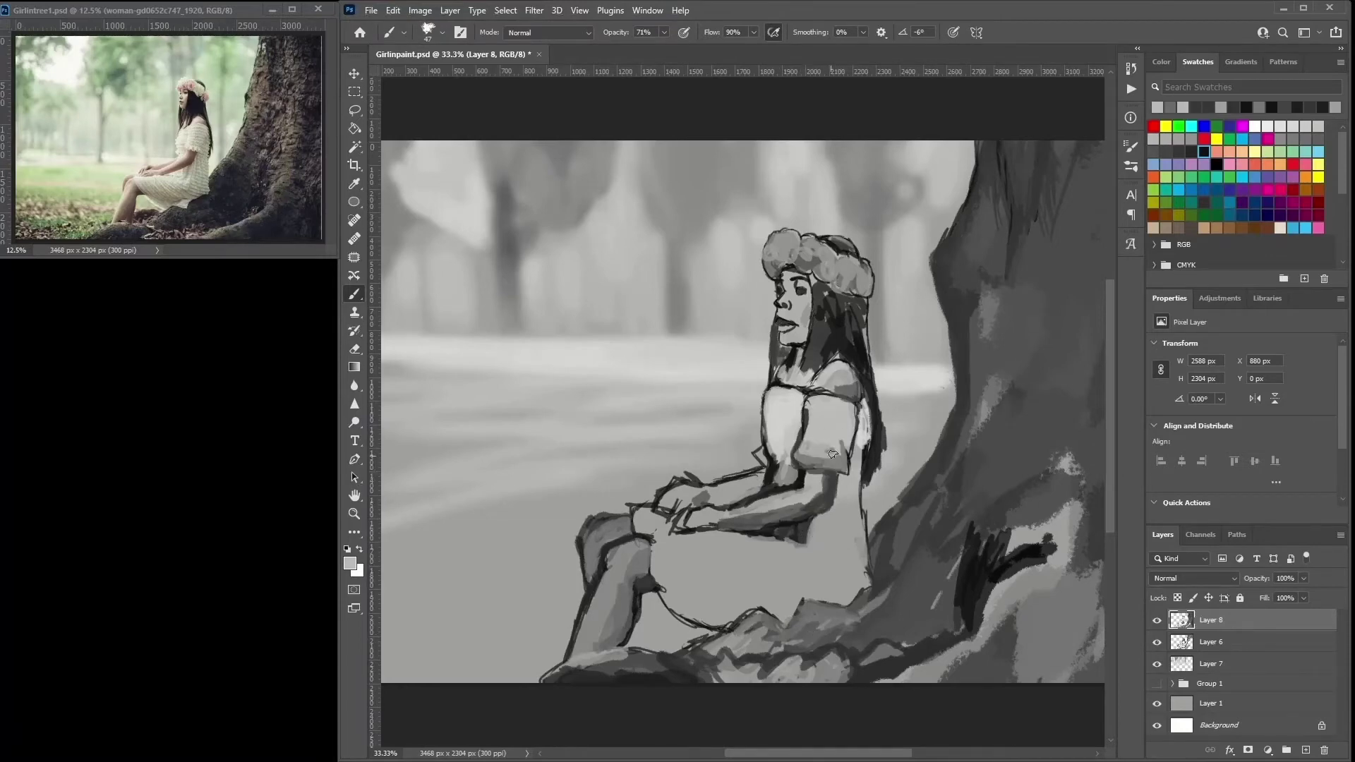
- Sample forearm tones and touch up small strokes around the hands
left_click(763, 455, "alt")
left_click(685, 494, "alt")
left_click_drag(685, 495, 706, 510)
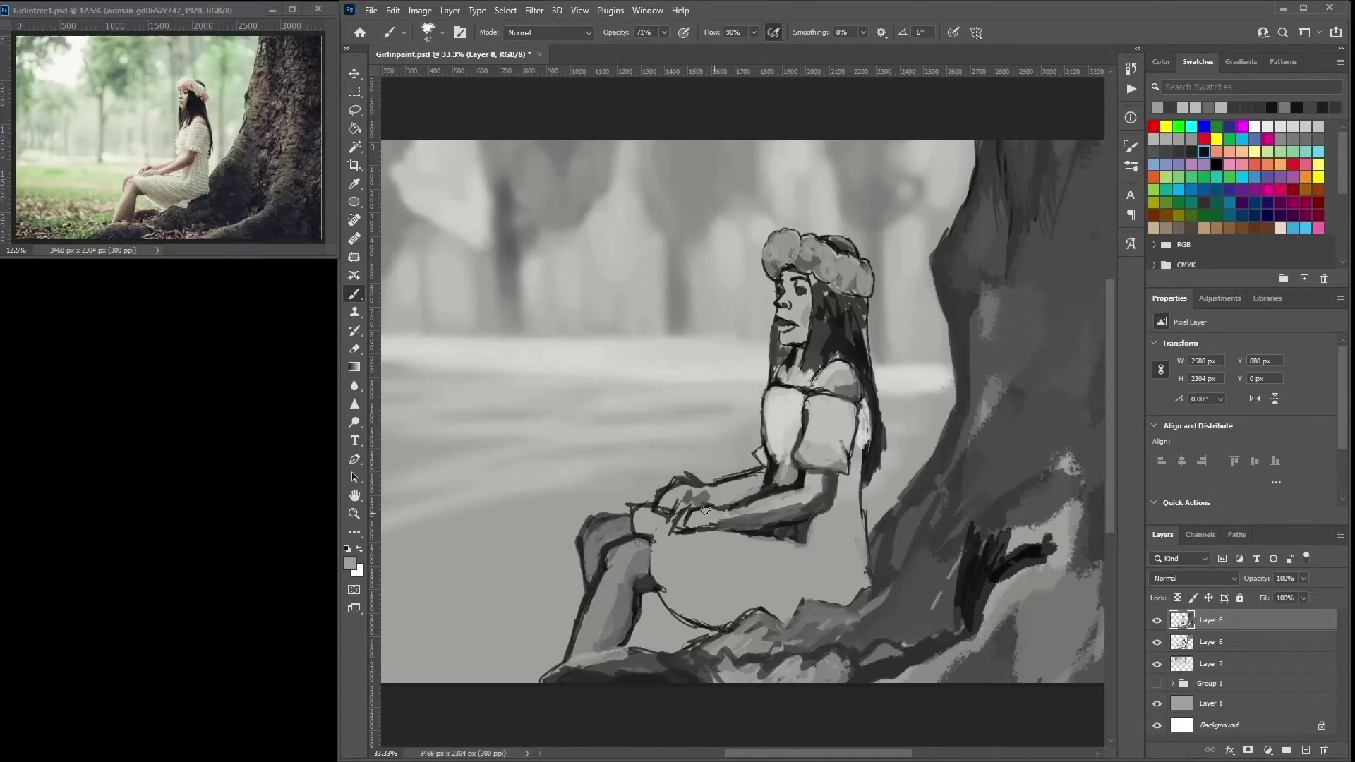
left_click(702, 521, "alt")
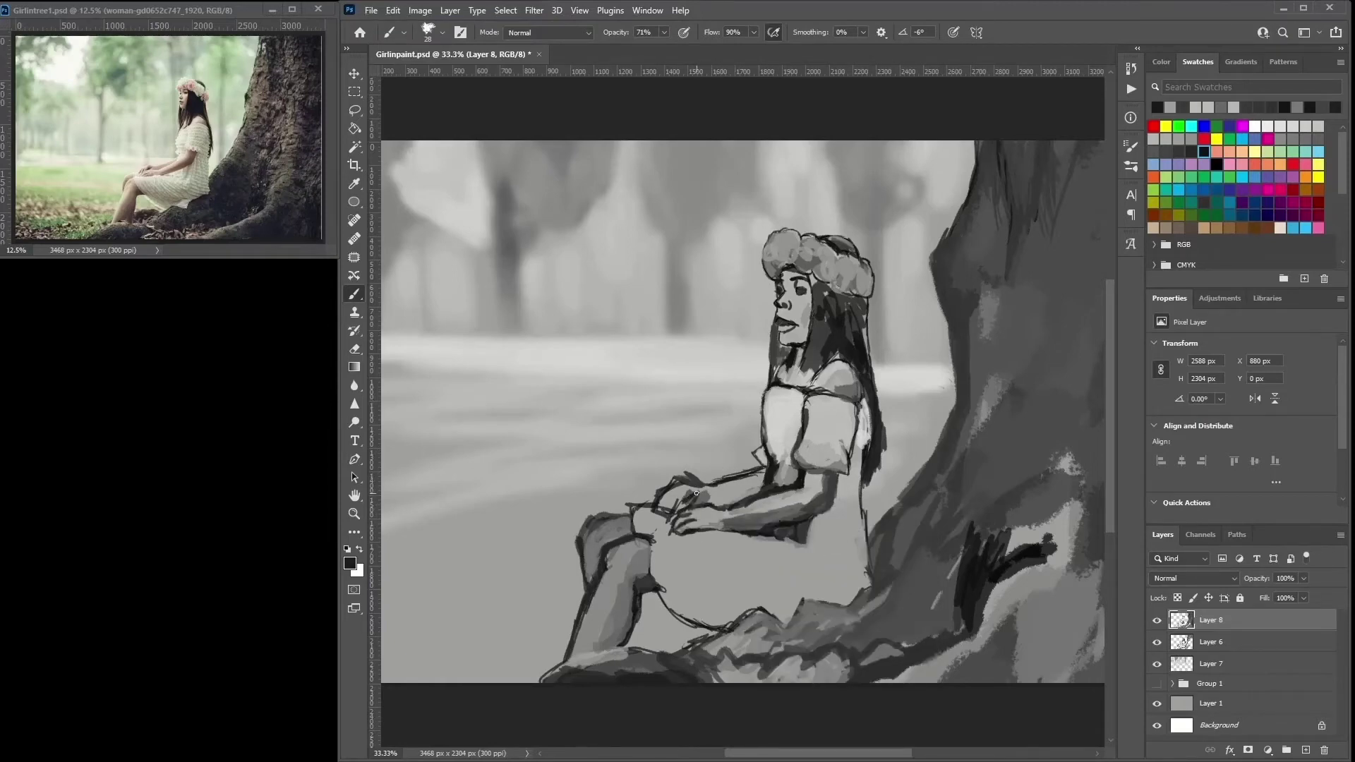
left_click(672, 521, "alt")
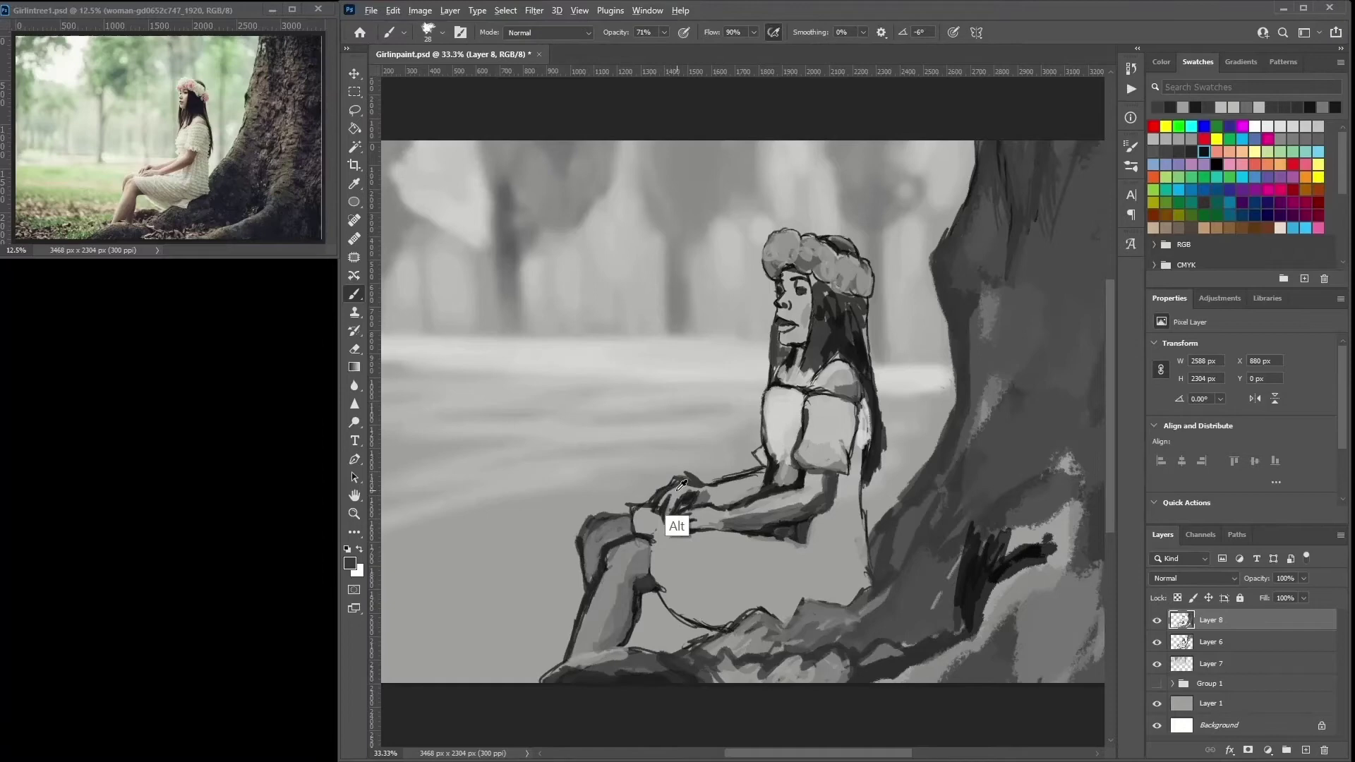
- With the textured brush tip, paint a dark curved skirt fold and lighter grey on its right side
right_click(625, 269)
double_click(712, 451)
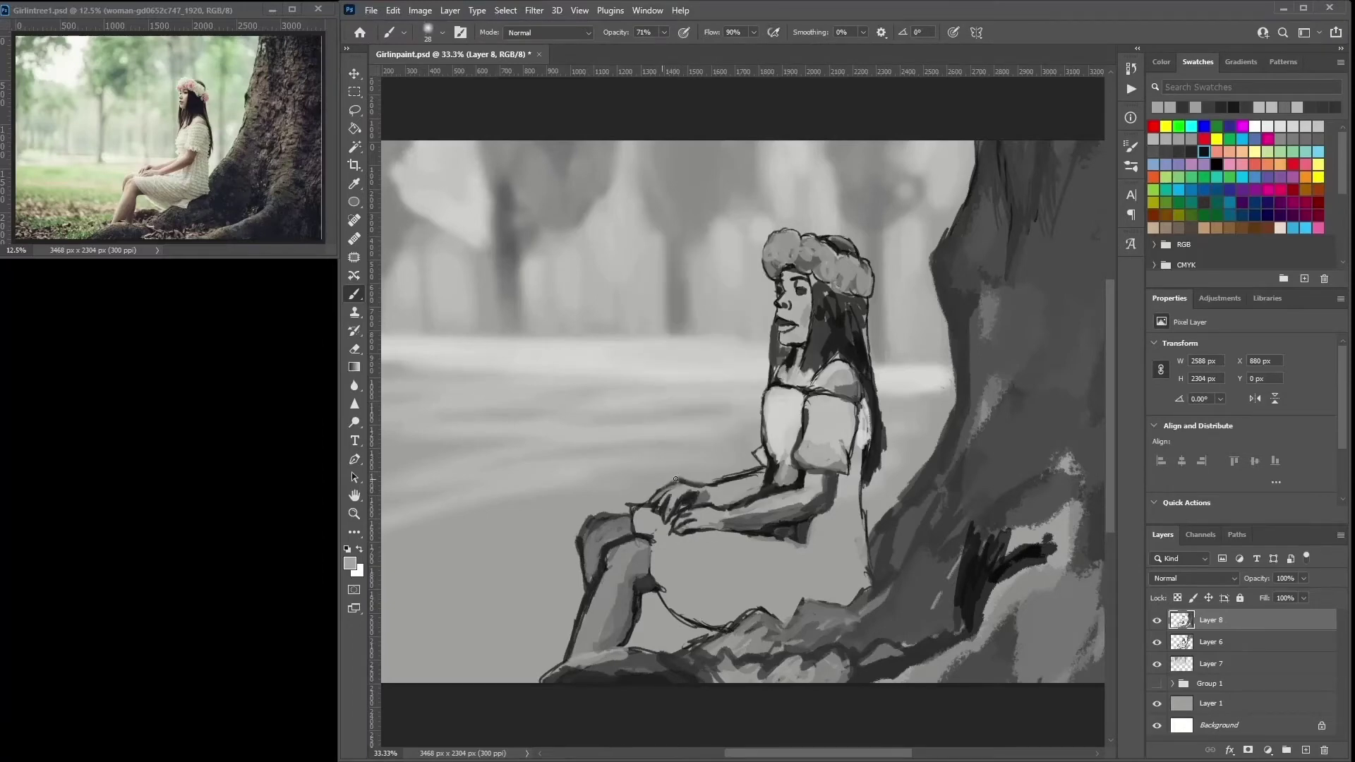
right_click(371, 244)
double_click(436, 224)
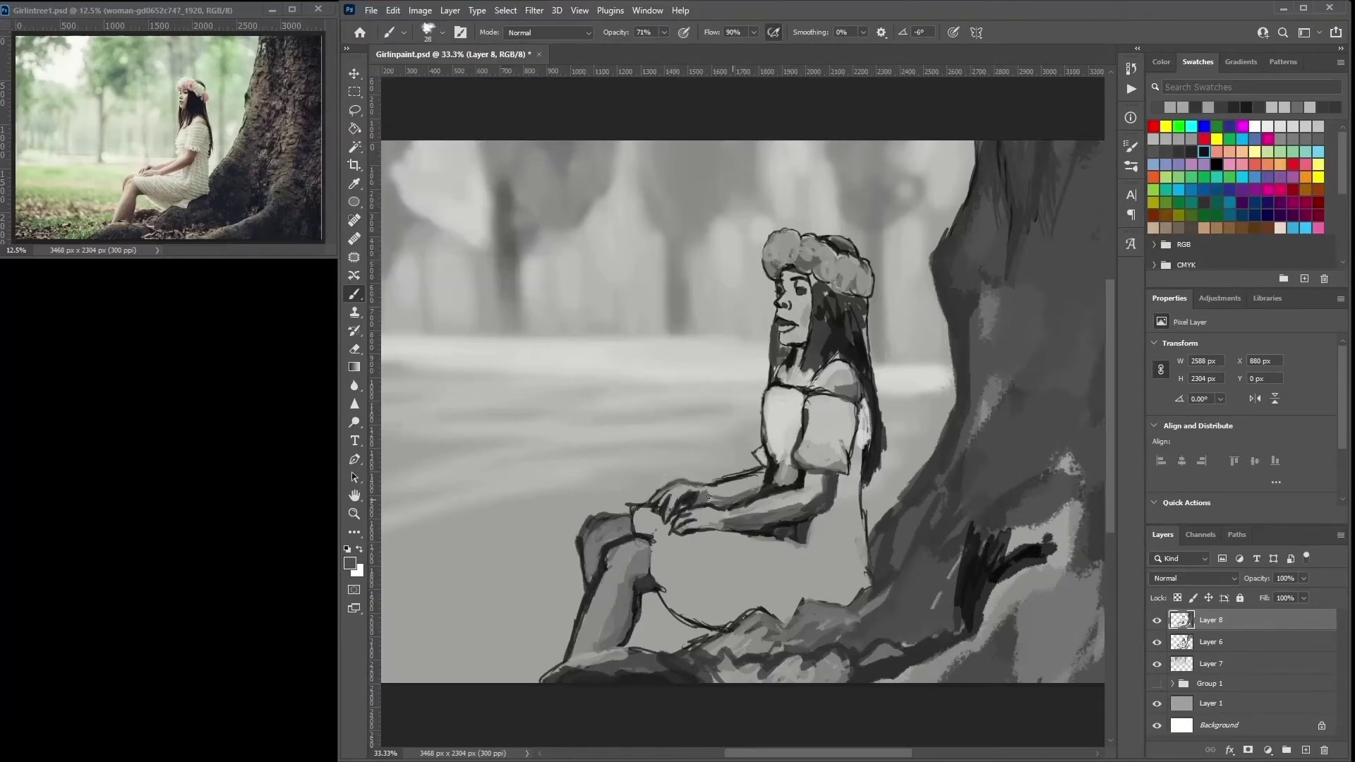
left_click_drag(760, 605, 711, 540)
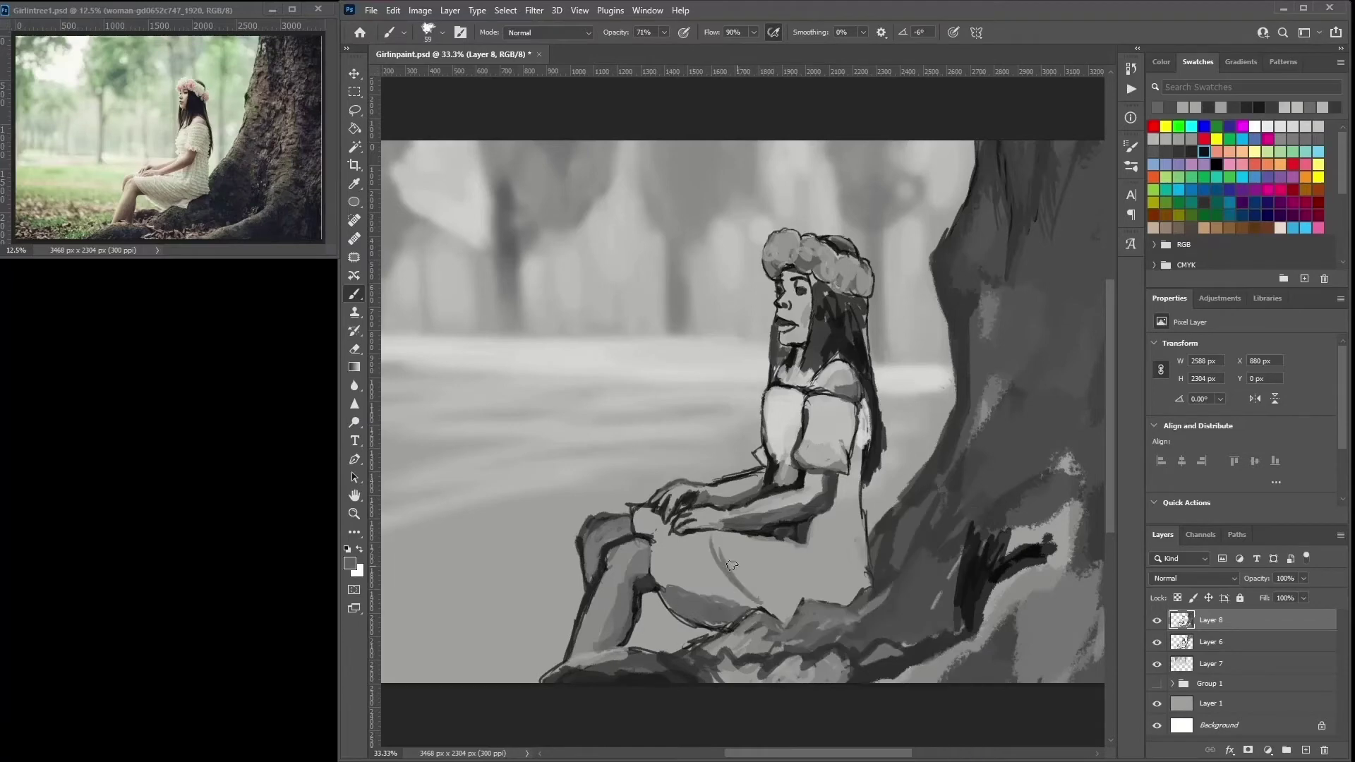
mouse_move(819, 567)
left_mouse_down()
mouse_move(859, 592)
mouse_move(846, 541)
left_mouse_up()
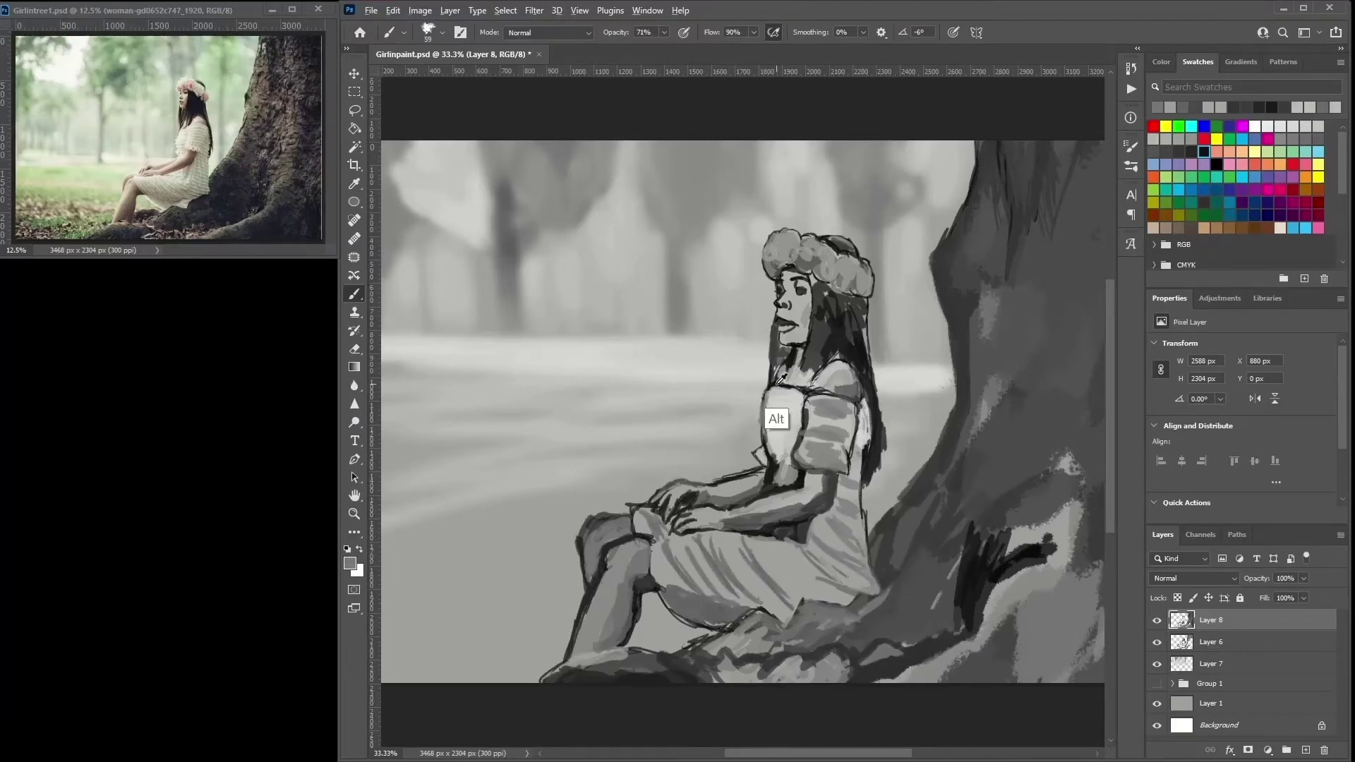
- Paint light grey strokes over the chest, bodice and shoulder
left_click(779, 384, "alt")
left_click_drag(766, 388, 763, 413)
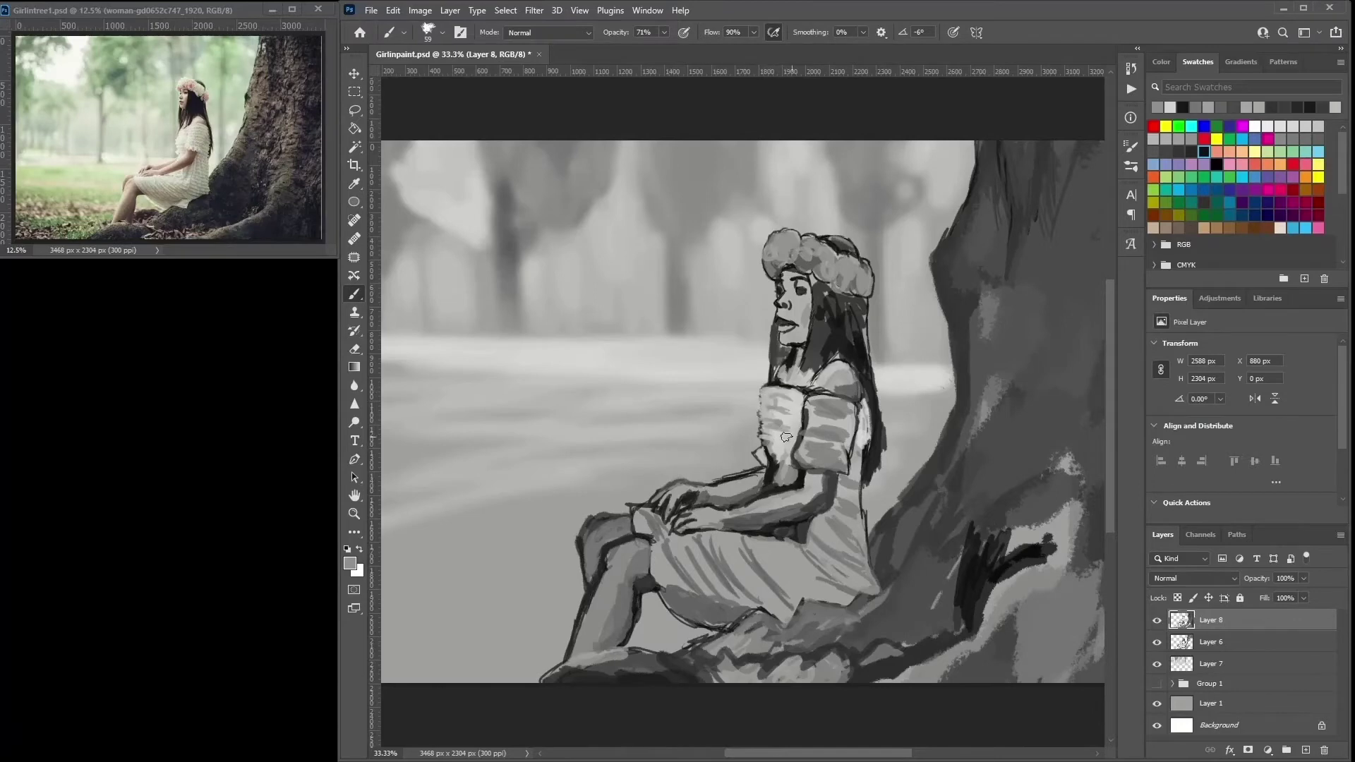
left_click_drag(783, 458, 785, 487)
left_click_drag(782, 432, 785, 478)
mouse_move(861, 416)
left_mouse_down()
mouse_move(819, 419)
mouse_move(811, 391)
mouse_move(852, 396)
mouse_move(808, 396)
mouse_move(852, 415)
mouse_move(827, 439)
mouse_move(850, 413)
left_mouse_up()
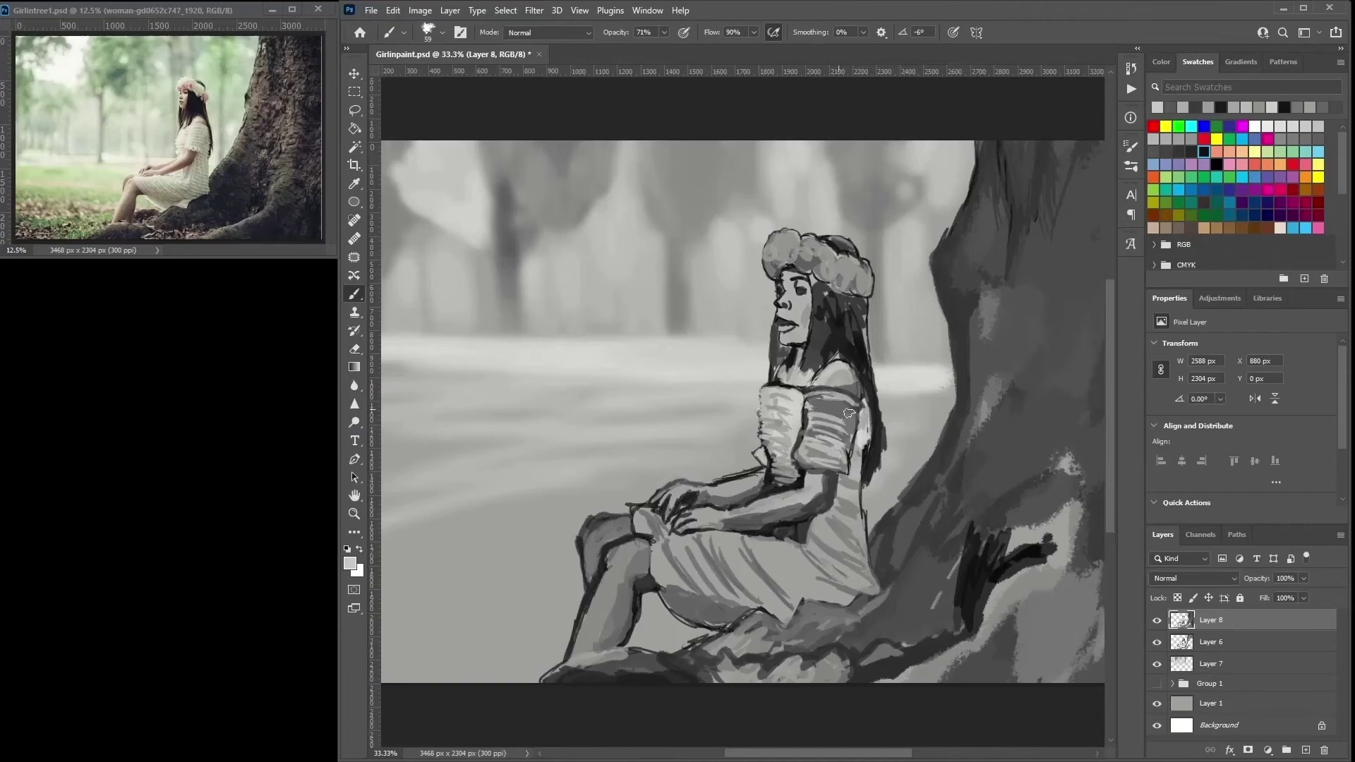
- Paint dark and light pleated folds across the lower right of the dress
left_click(864, 480, "alt")
left_click_drag(830, 522, 797, 579)
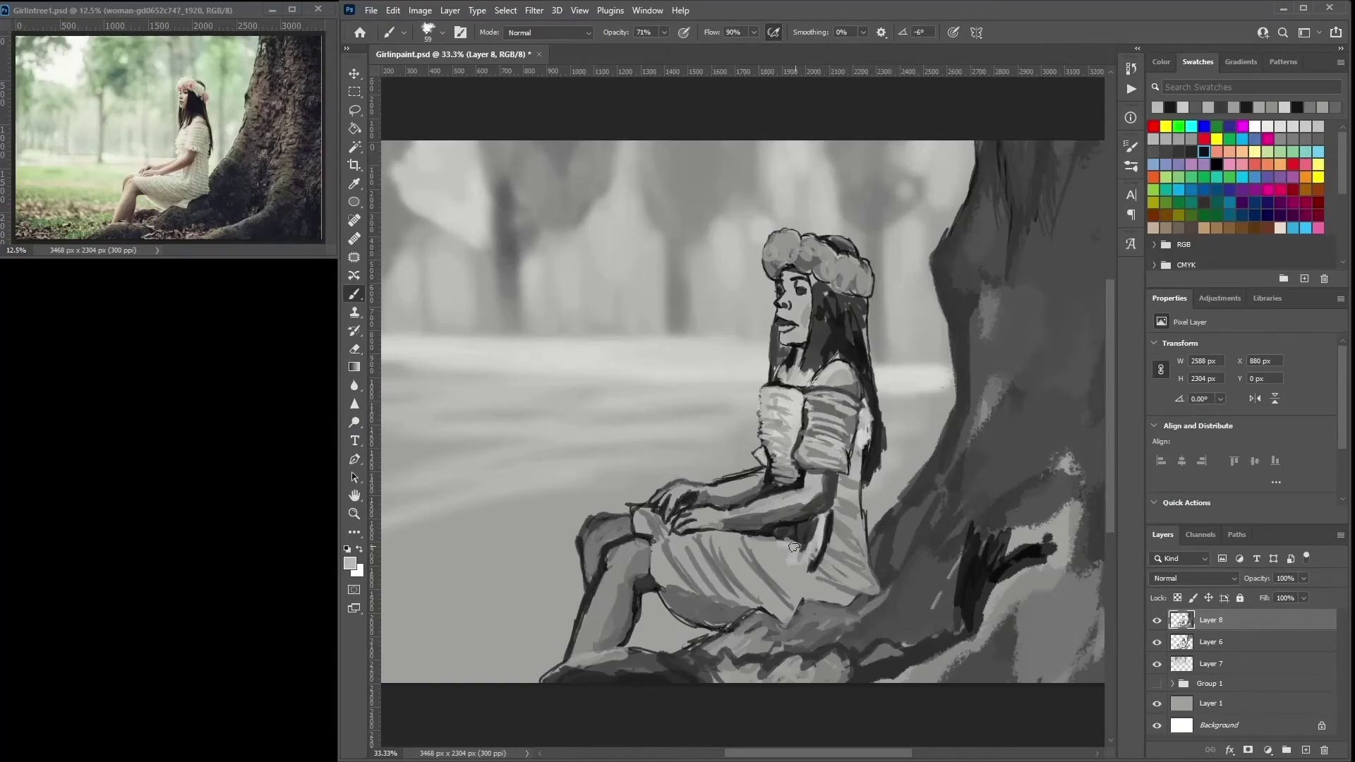
left_click(826, 554, "alt")
left_click_drag(857, 480, 822, 572)
mouse_move(847, 502)
left_mouse_down()
mouse_move(815, 576)
mouse_move(783, 600)
left_mouse_up()
left_click(812, 572, "alt")
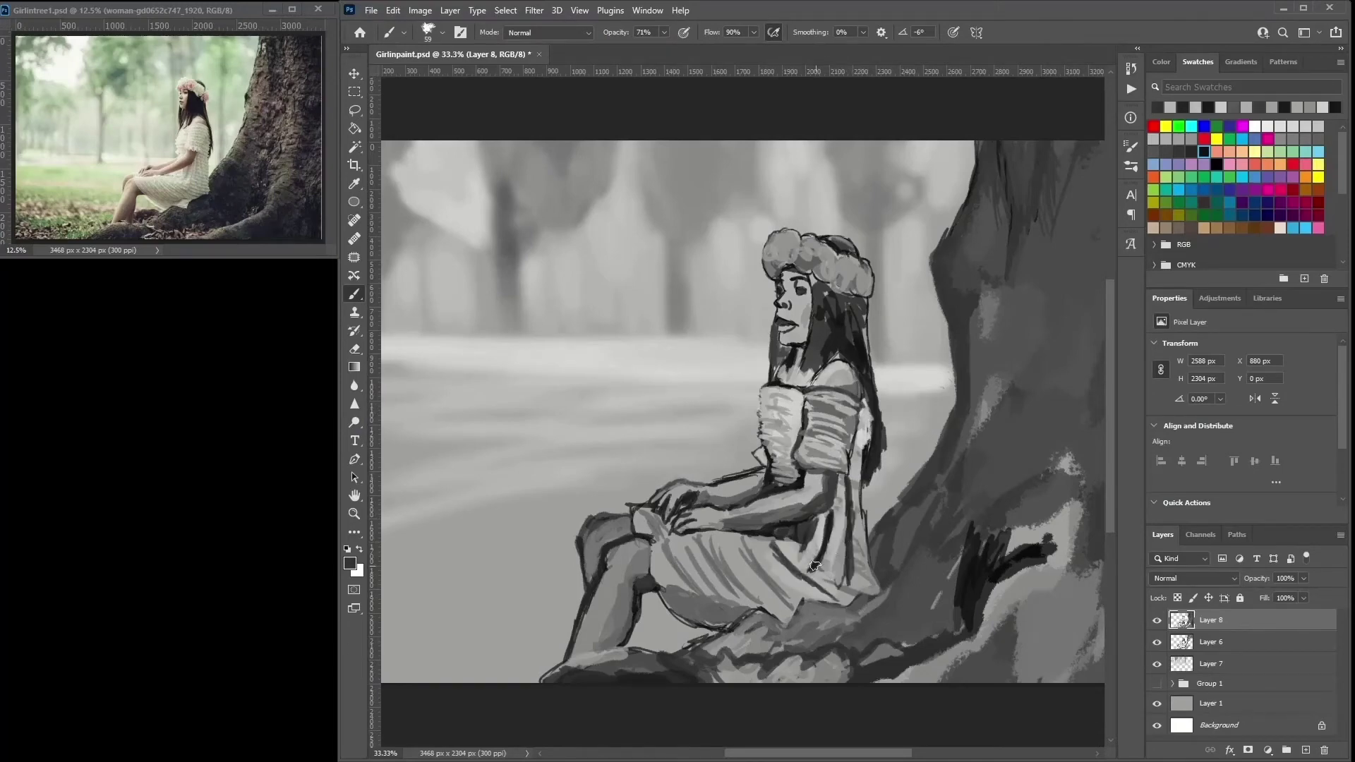
mouse_move(797, 544)
left_mouse_down()
mouse_move(759, 601)
mouse_move(727, 603)
mouse_move(704, 539)
left_mouse_up()
left_click(766, 557, "alt")
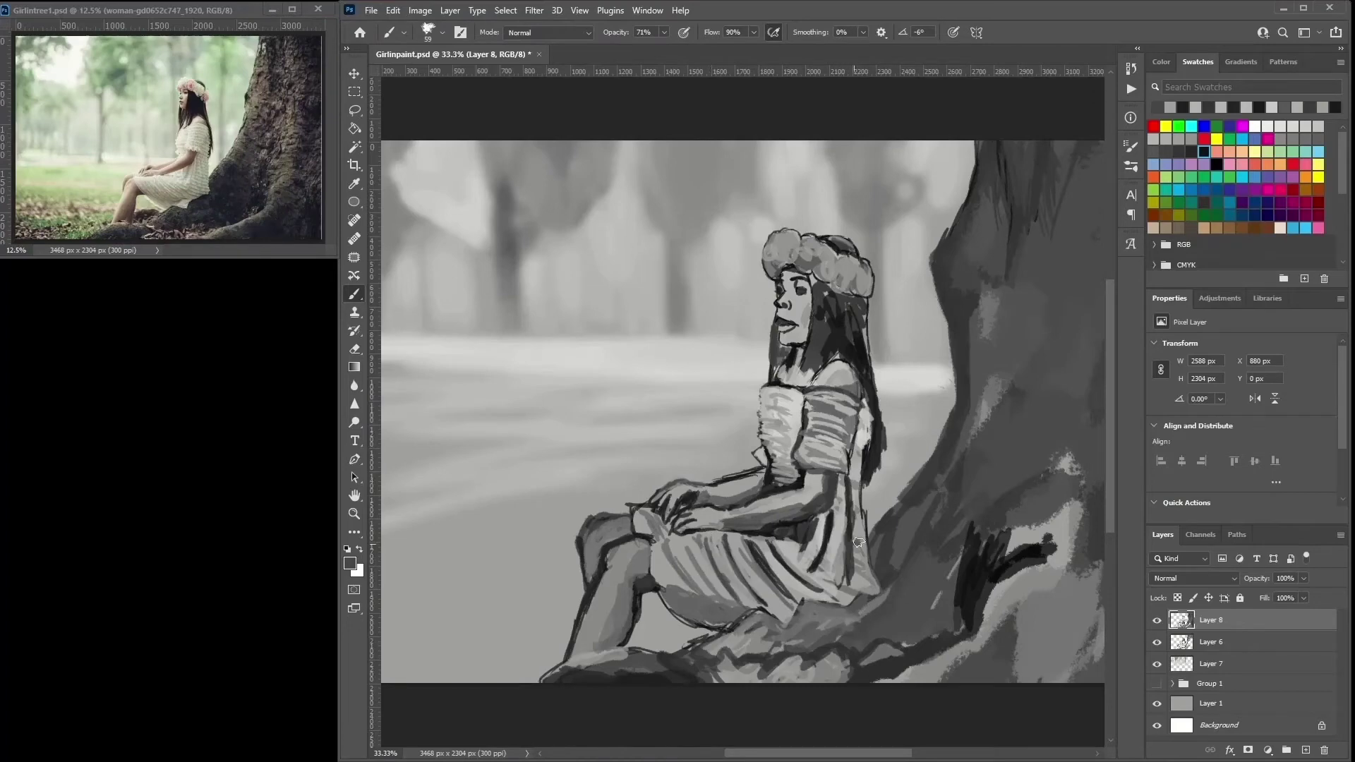
- Paint dark strands over the hair beside the face, then zoom in closer
left_click(822, 288, "alt")
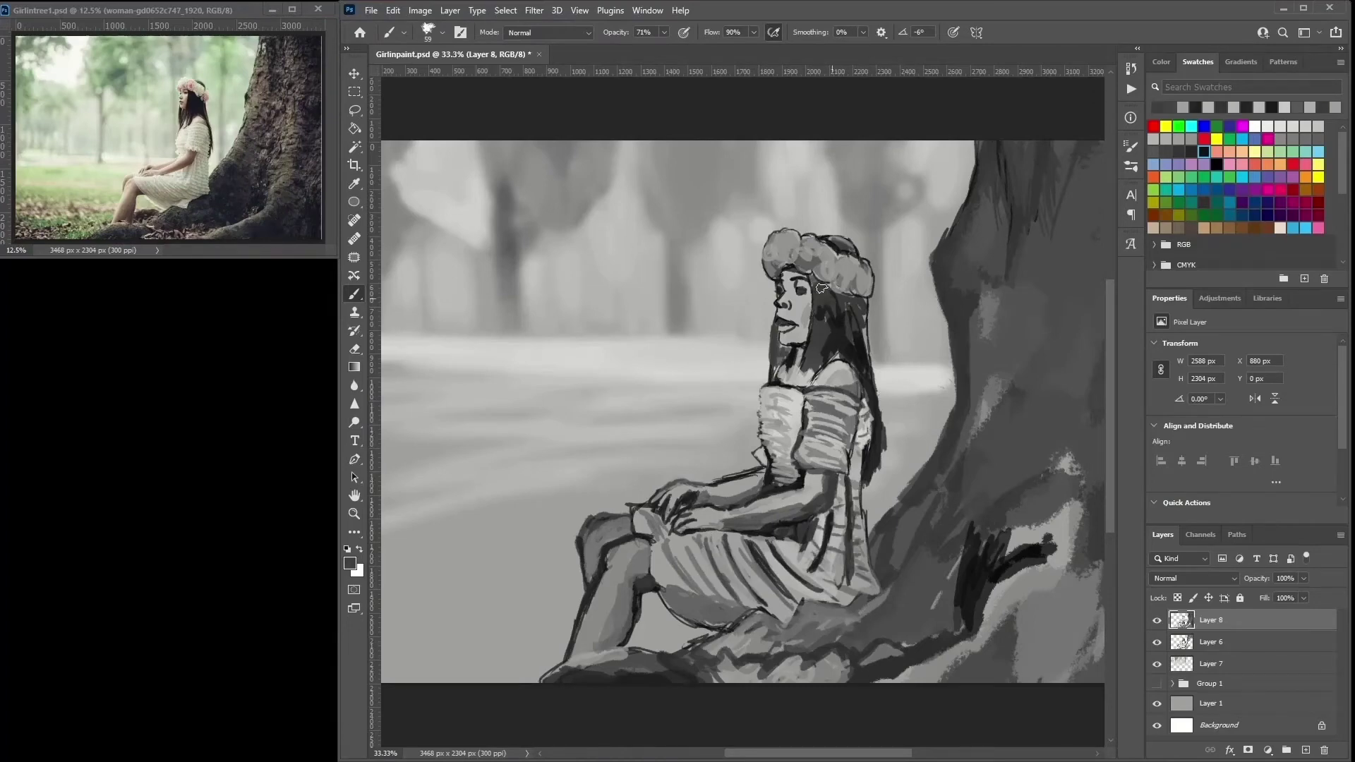
left_click_drag(811, 317, 801, 378)
left_click(804, 353, "alt")
left_click_drag(822, 289, 812, 374)
left_click_drag(843, 279, 818, 370)
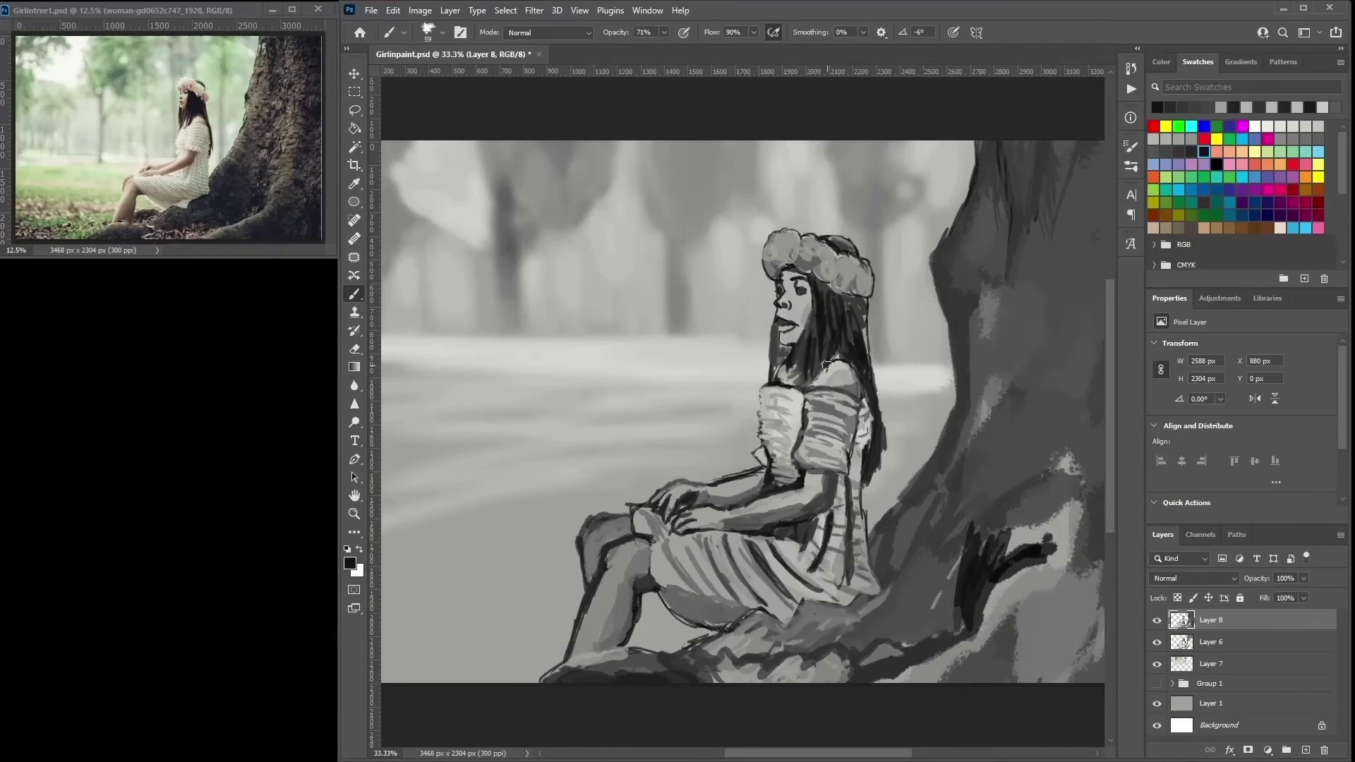
left_click_drag(854, 307, 847, 339)
left_click(806, 346, "alt")
key("ctrl+plus")
key("ctrl+plus")
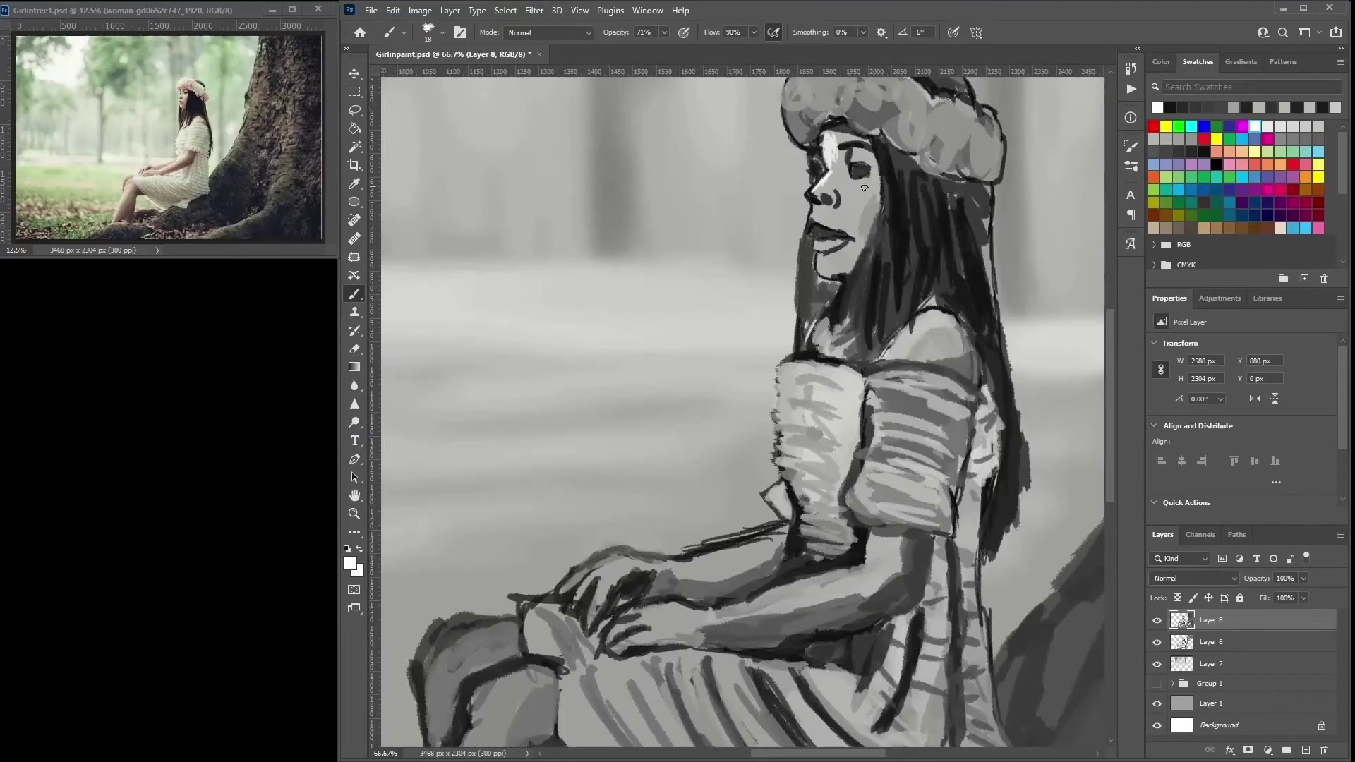
- Highlight the cheek beside the nose and the chin, and extend the neck's dark edge
mouse_move(868, 180)
left_mouse_down()
mouse_move(827, 242)
mouse_move(808, 340)
mouse_move(855, 311)
left_mouse_up()
left_click(824, 233, "alt")
left_click(808, 339, "alt")
- Paint near-black strokes across the hair and into the flower crown
left_click(845, 374, "alt")
mouse_move(911, 141)
left_mouse_down()
mouse_move(930, 211)
mouse_move(984, 215)
mouse_move(992, 311)
left_mouse_up()
left_click(960, 141, "alt")
left_click_drag(938, 99, 967, 169)
left_click_drag(982, 181, 993, 295)
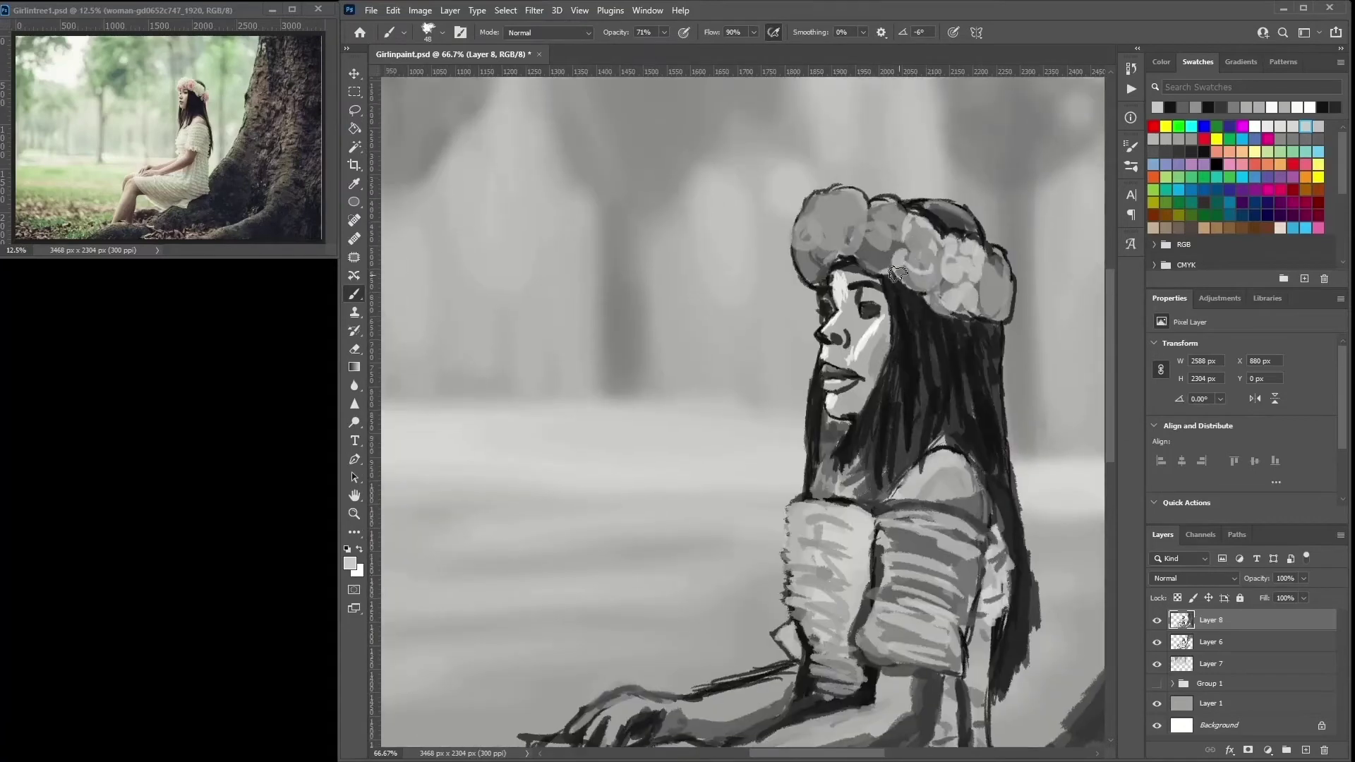
- Brighten the flower crown with light grey
left_click(967, 218, "alt")
mouse_move(897, 274)
left_mouse_down()
mouse_move(925, 228)
mouse_move(960, 229)
mouse_move(998, 301)
left_mouse_up()
left_click(814, 263, "alt")
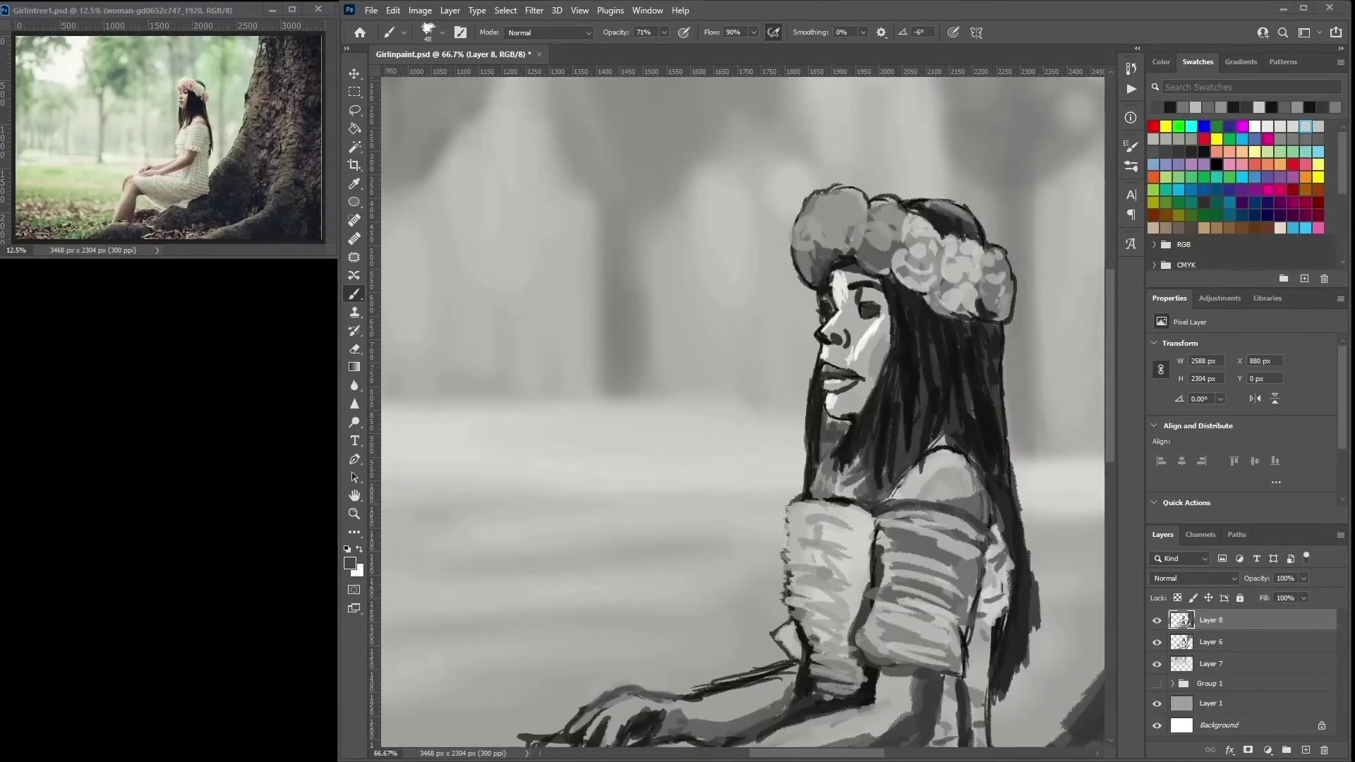
- Darken the hair below the crown and by the chin, and repaint the neck and shoulder in grey
left_click(932, 339, "alt")
left_click_drag(934, 346, 915, 402)
mouse_move(889, 473)
left_mouse_down()
mouse_move(895, 431)
mouse_move(875, 452)
mouse_move(833, 448)
left_mouse_up()
left_click(872, 459, "alt")
left_click(835, 453, "alt")
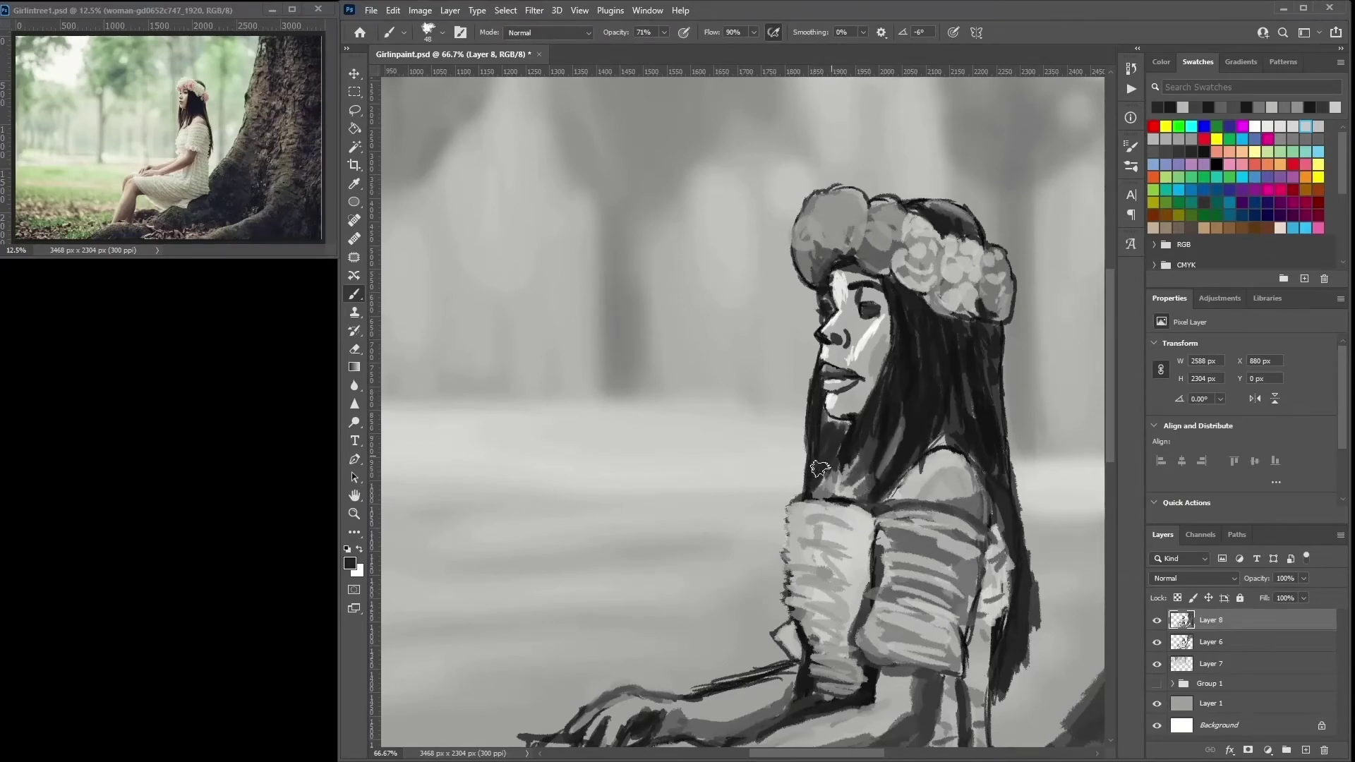
left_click(849, 507, "alt")
mouse_move(839, 505)
left_mouse_down()
mouse_move(811, 473)
mouse_move(788, 506)
left_mouse_up()
- Add dark strokes along the sleeve seam with the textured brush tip
left_click(782, 506, "alt")
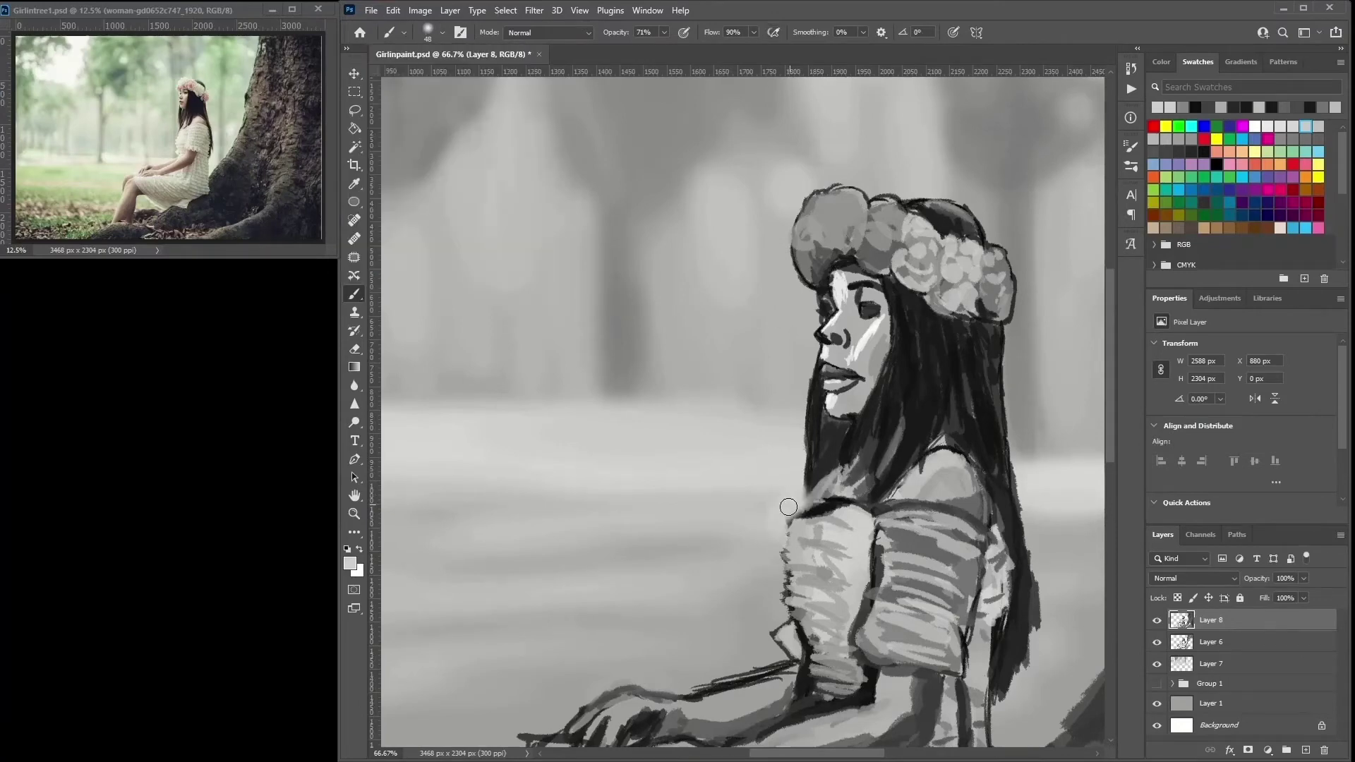
left_click(421, 38)
double_click(395, 106)
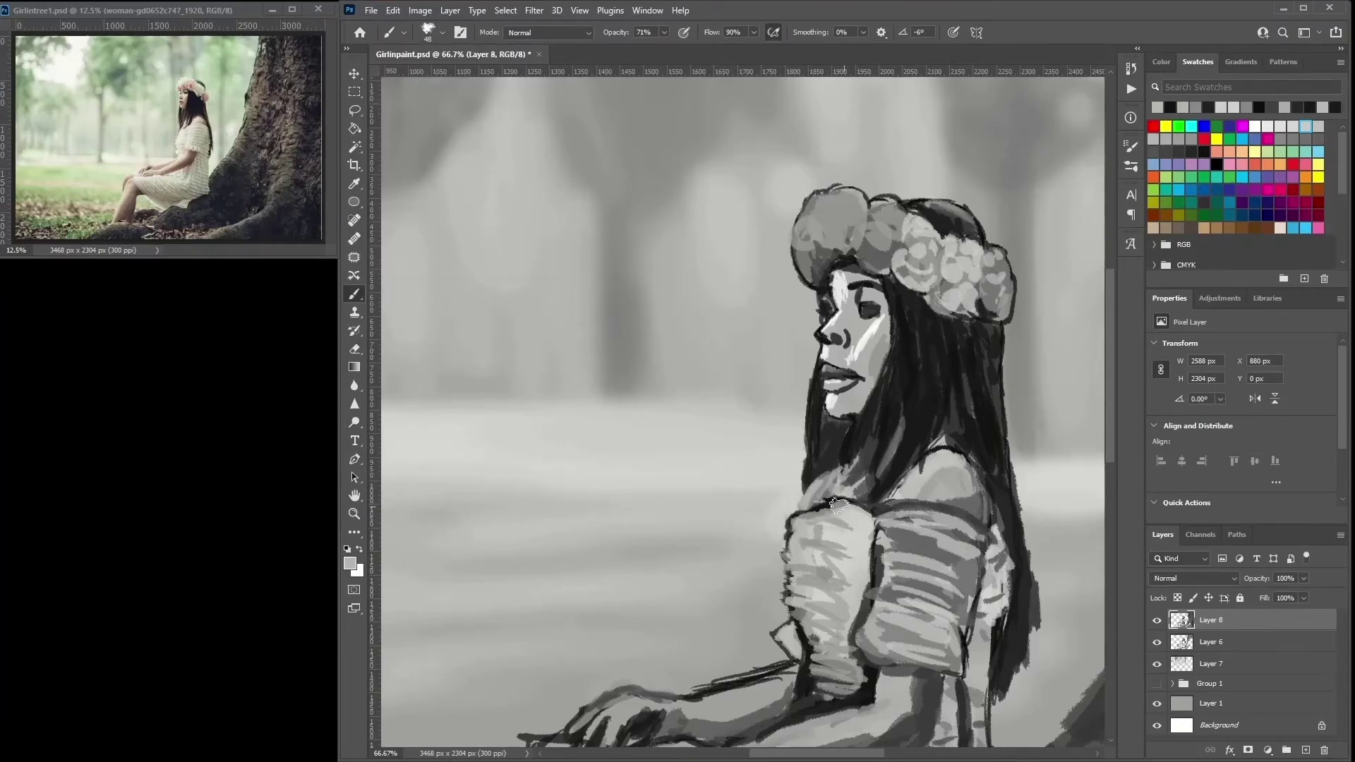
mouse_move(838, 505)
left_mouse_down()
mouse_move(872, 565)
mouse_move(856, 553)
left_mouse_up()
- Darken the shoulder top, layer light strokes along it, and add dark grey beside the sleeve
left_click(872, 573, "alt")
left_click_drag(882, 503, 965, 519)
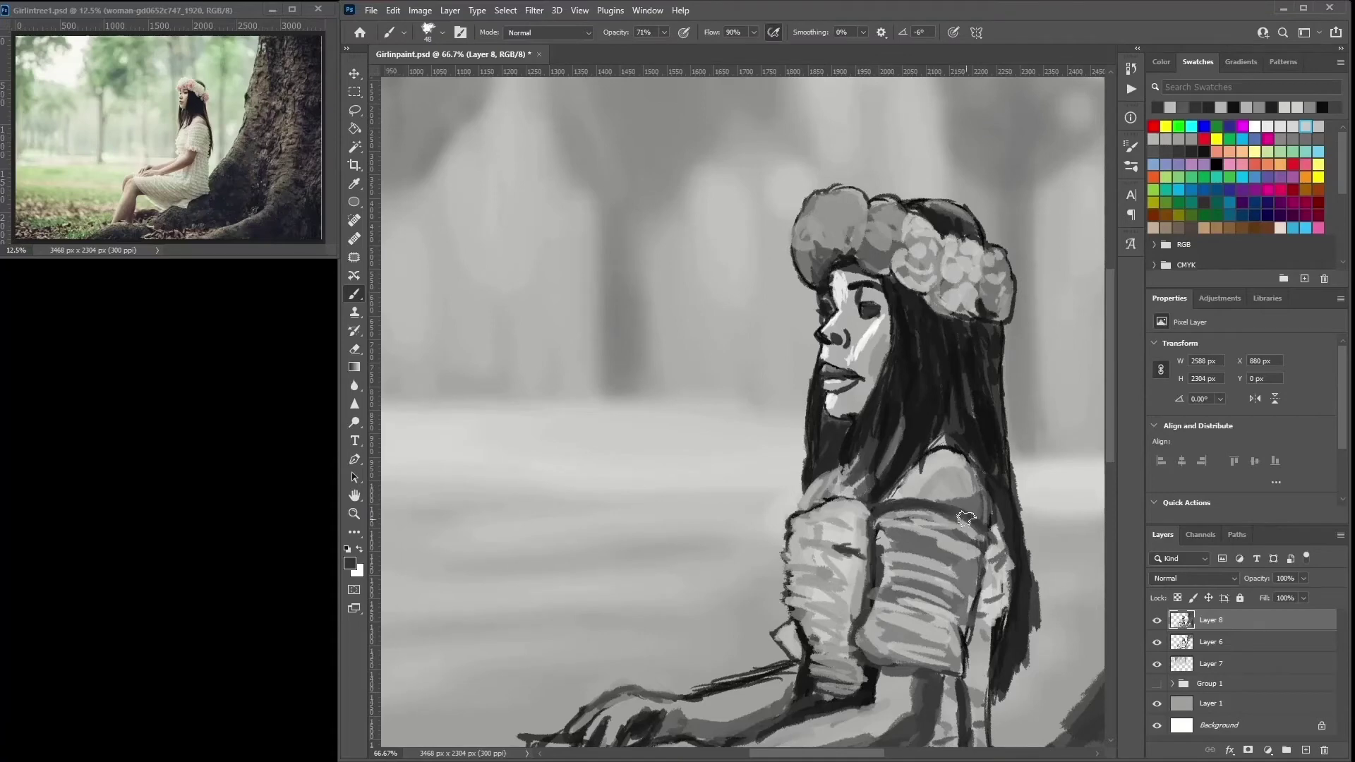
left_click(840, 557, "alt")
left_click_drag(875, 500, 926, 506)
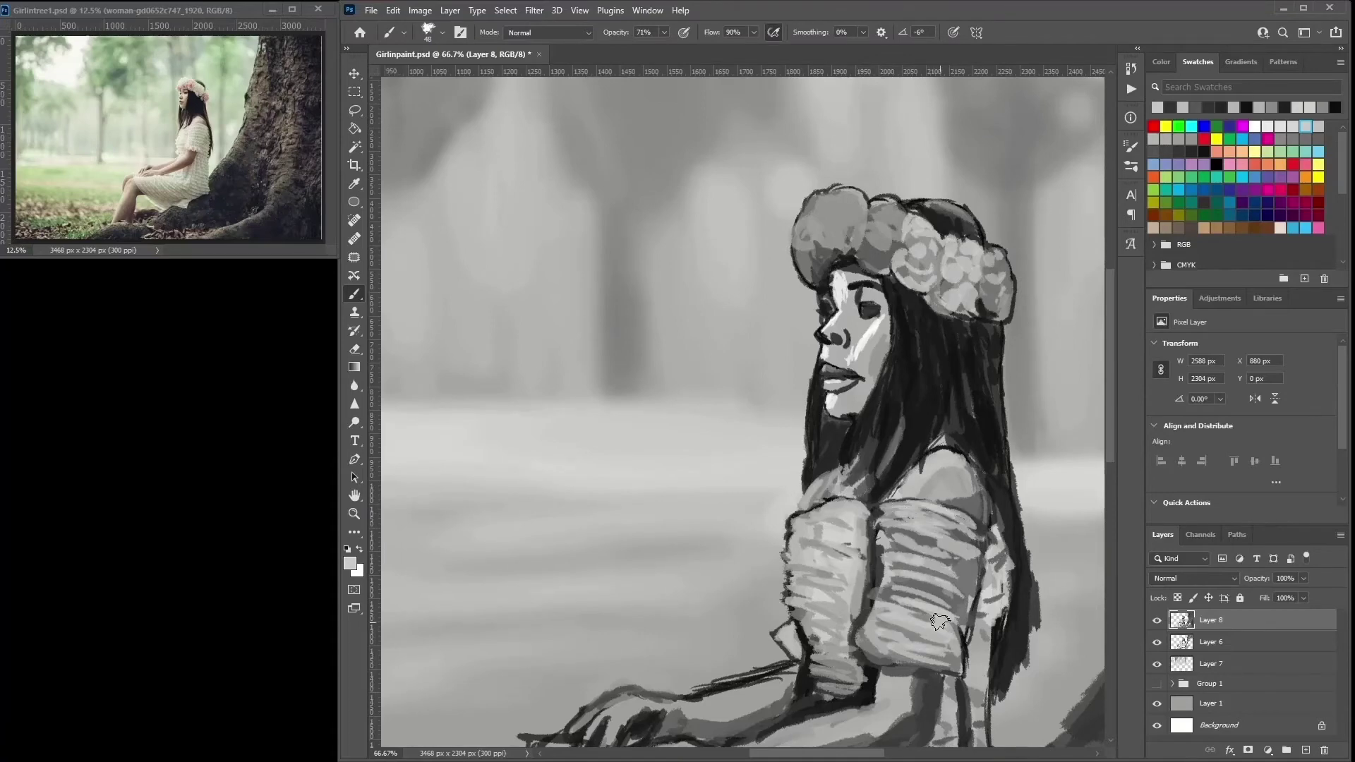
mouse_move(996, 583)
left_mouse_down()
mouse_move(952, 440)
mouse_move(918, 552)
left_mouse_up()
left_click(950, 436, "alt")
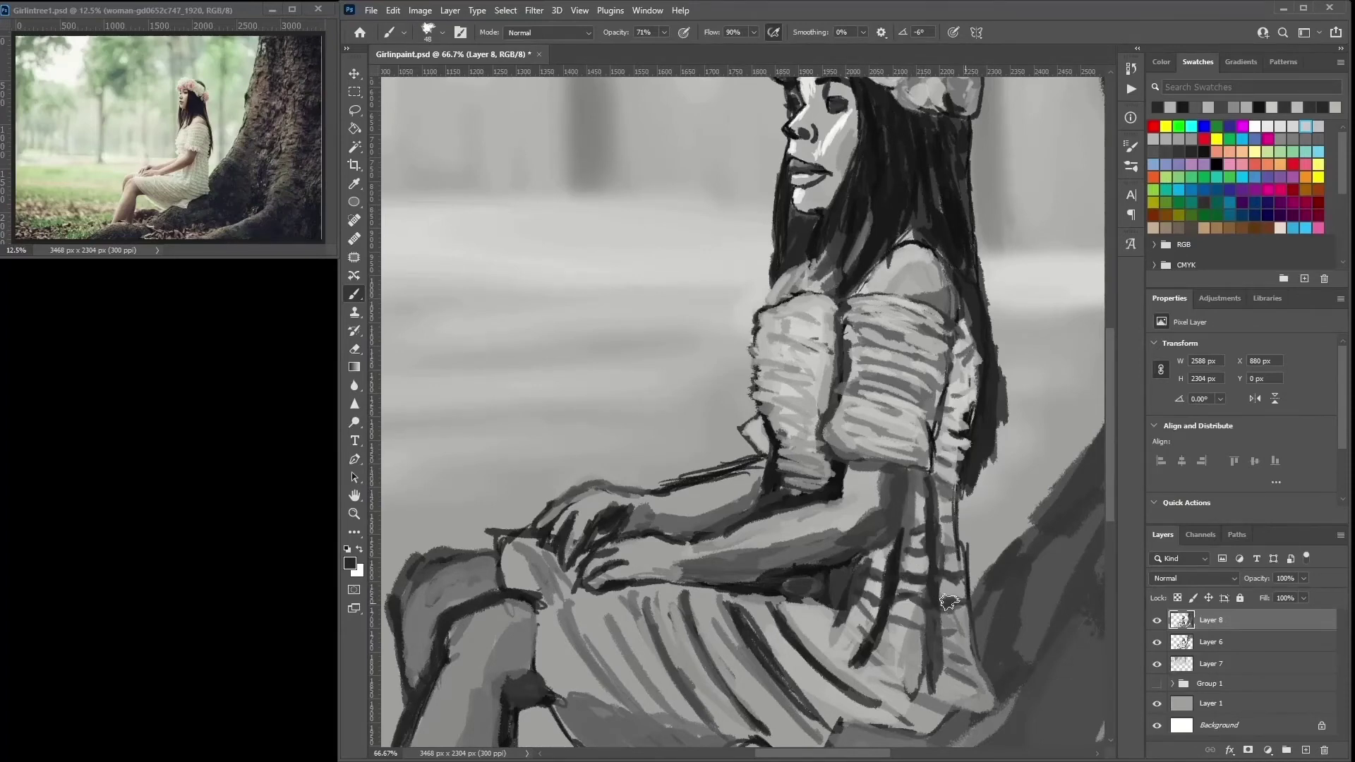
- Paint light strokes on the crown's top-left and along the forearm
left_click_drag(962, 487, 957, 624)
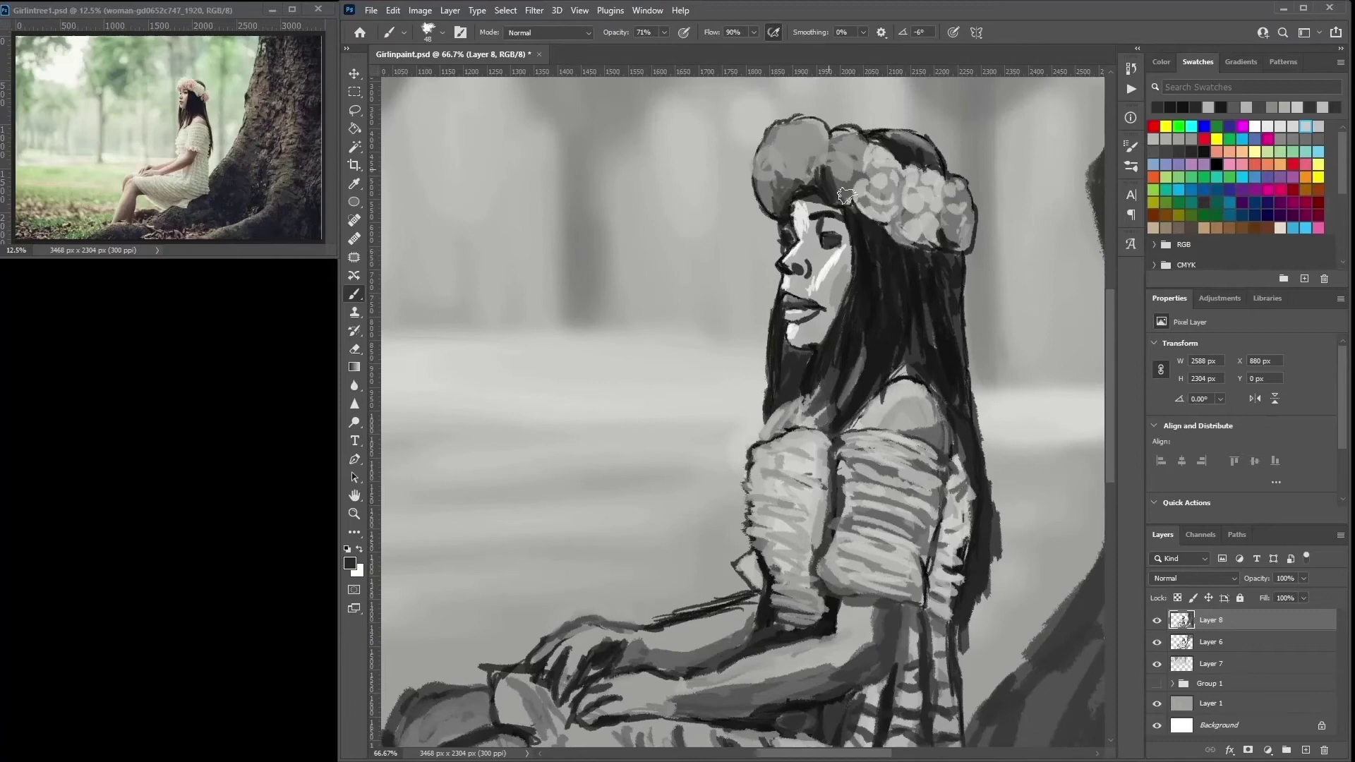
left_click(775, 143, "alt")
mouse_move(776, 152)
left_mouse_down()
mouse_move(805, 138)
mouse_move(791, 141)
left_mouse_up()
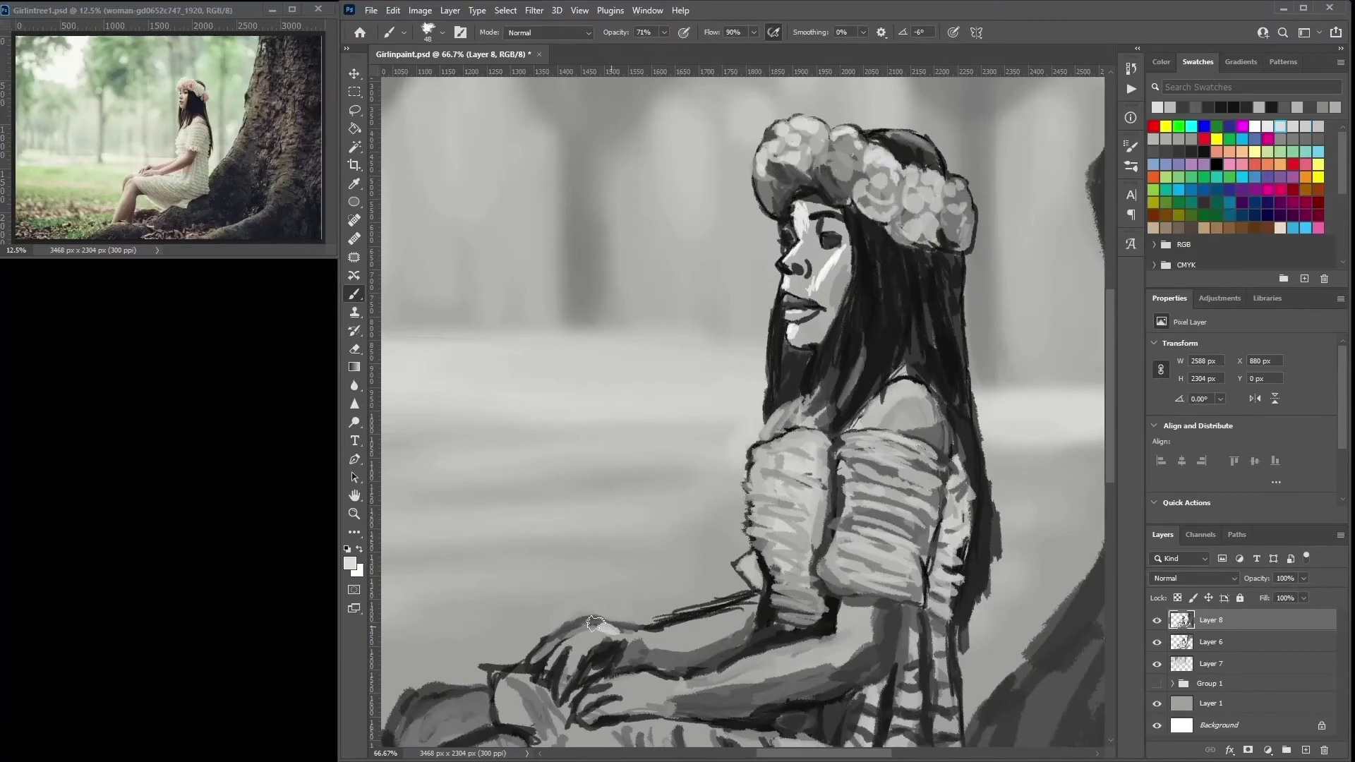
left_click_drag(730, 666, 836, 640)
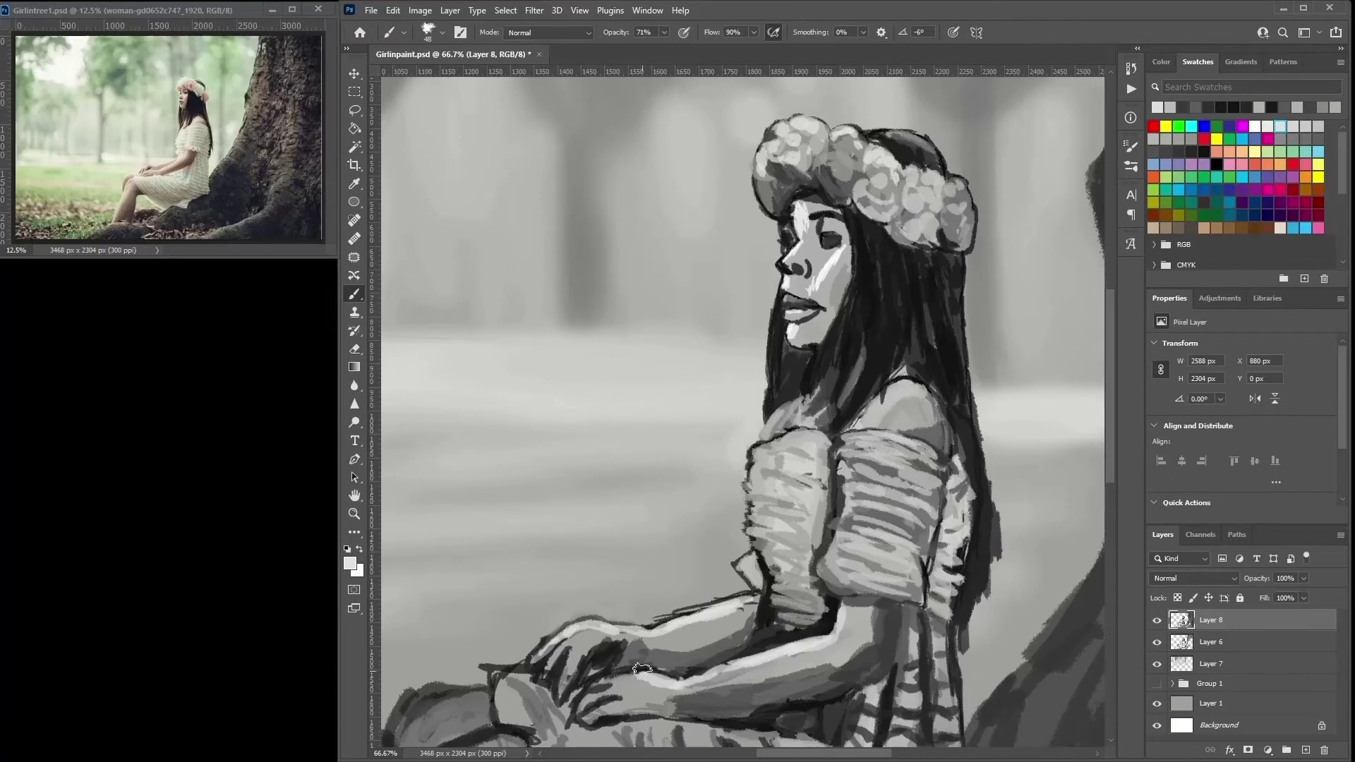
- Paint light strokes near the hand and knee and over the dress pleats
mouse_move(641, 669)
left_mouse_down()
mouse_move(586, 524)
mouse_move(530, 557)
left_mouse_up()
left_click_drag(529, 557, 625, 510)
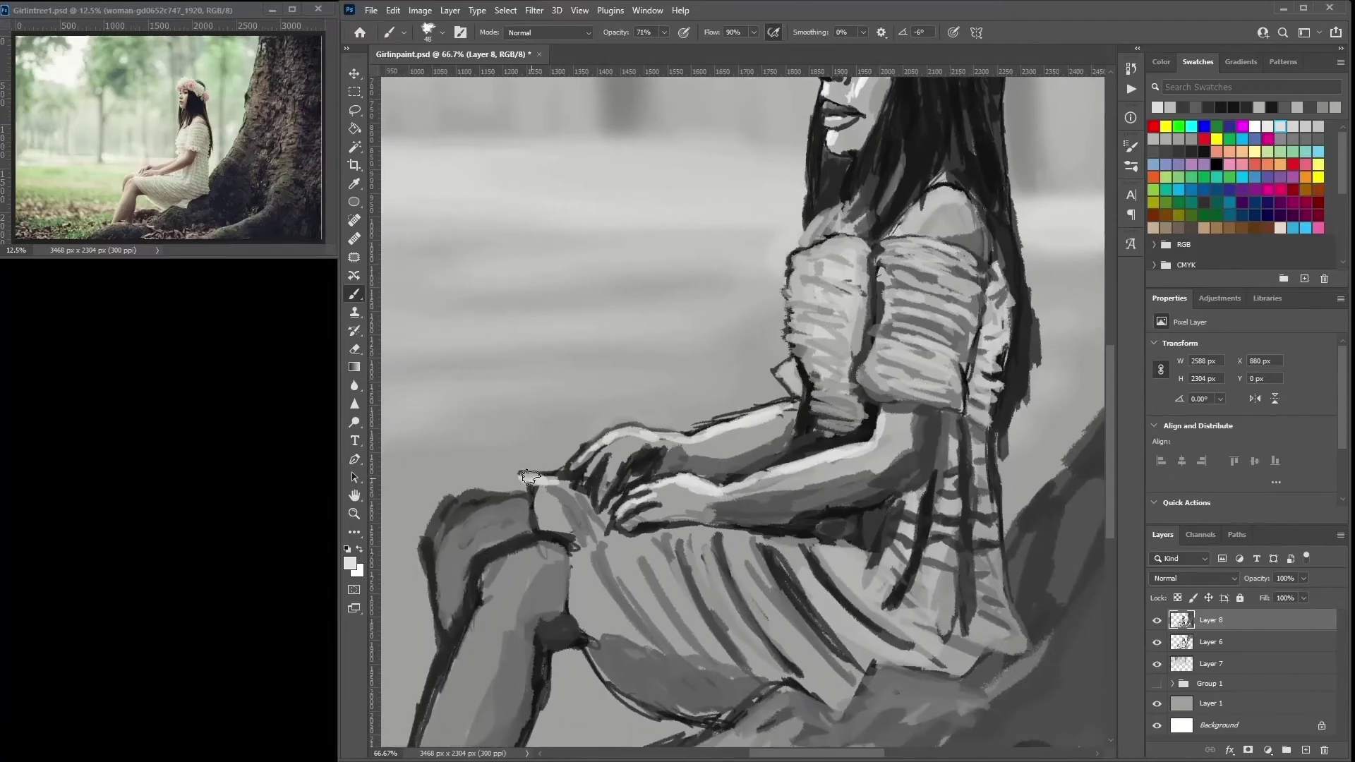
mouse_move(523, 480)
left_mouse_down()
mouse_move(593, 520)
mouse_move(605, 553)
mouse_move(584, 539)
mouse_move(593, 508)
mouse_move(607, 593)
left_mouse_up()
left_click(548, 506, "alt")
left_click(604, 554, "alt")
left_click(584, 539, "alt")
left_click_drag(635, 537, 699, 628)
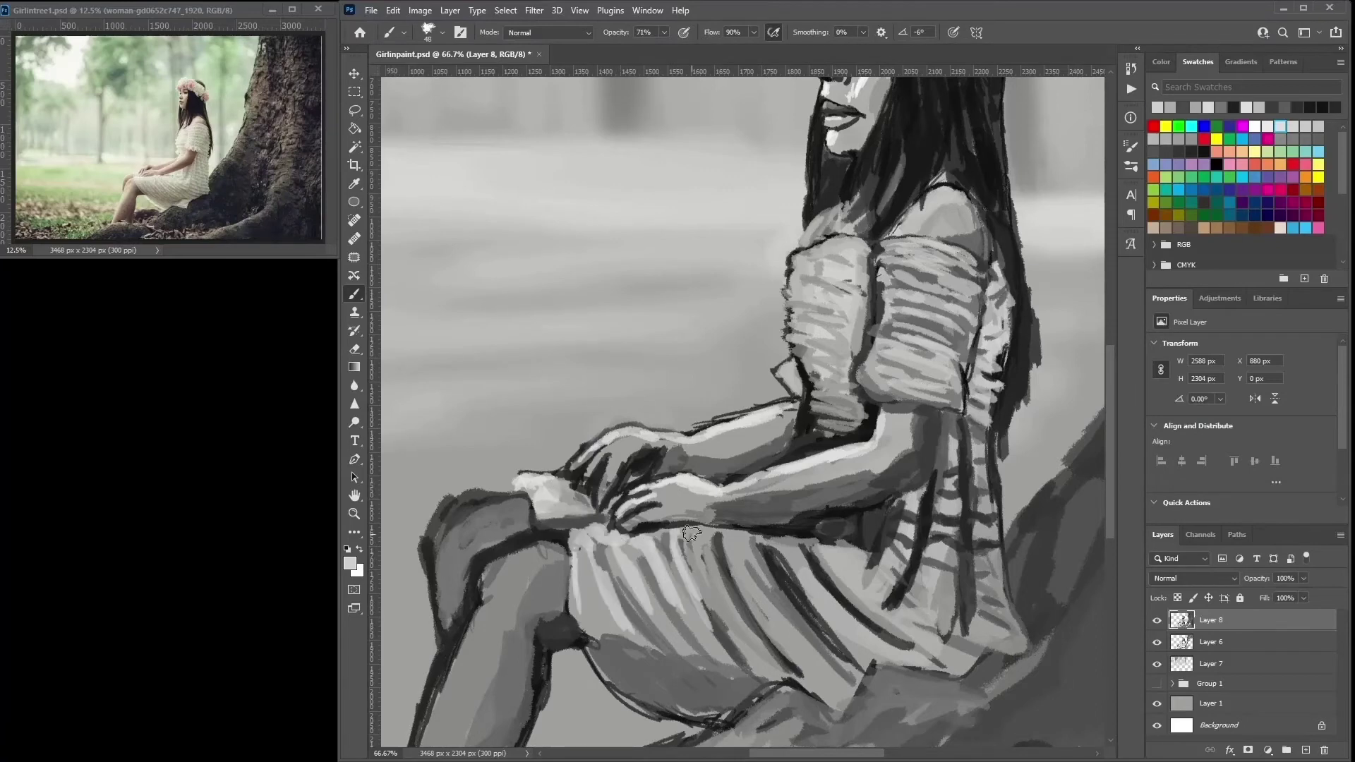
left_click_drag(699, 530, 791, 635)
- Add a light stroke near the arm and darken the arm's underside
left_click(737, 541, "alt")
left_click(777, 539, "alt")
mouse_move(801, 539)
left_mouse_down()
mouse_move(847, 522)
mouse_move(823, 535)
left_mouse_up()
left_click(849, 525, "alt")
left_click(813, 475, "alt")
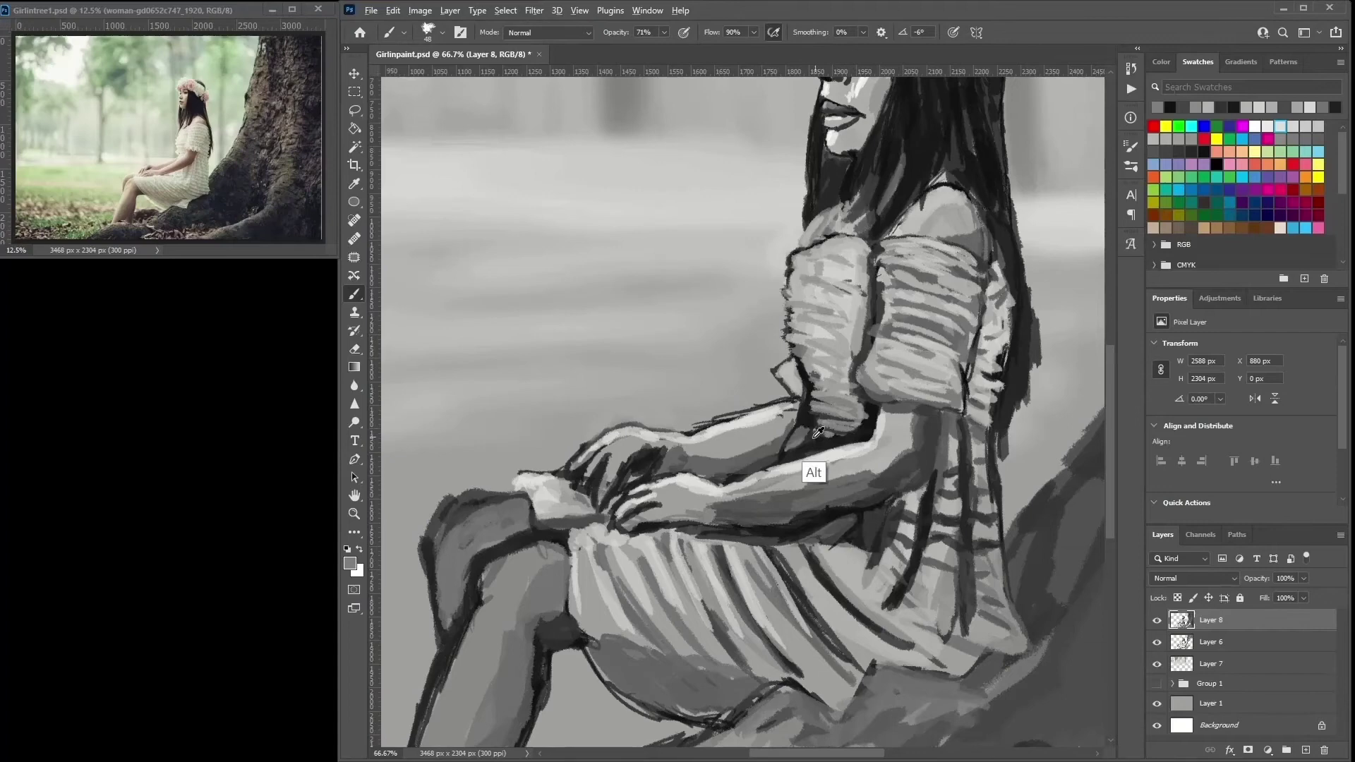
left_click(812, 404, "alt")
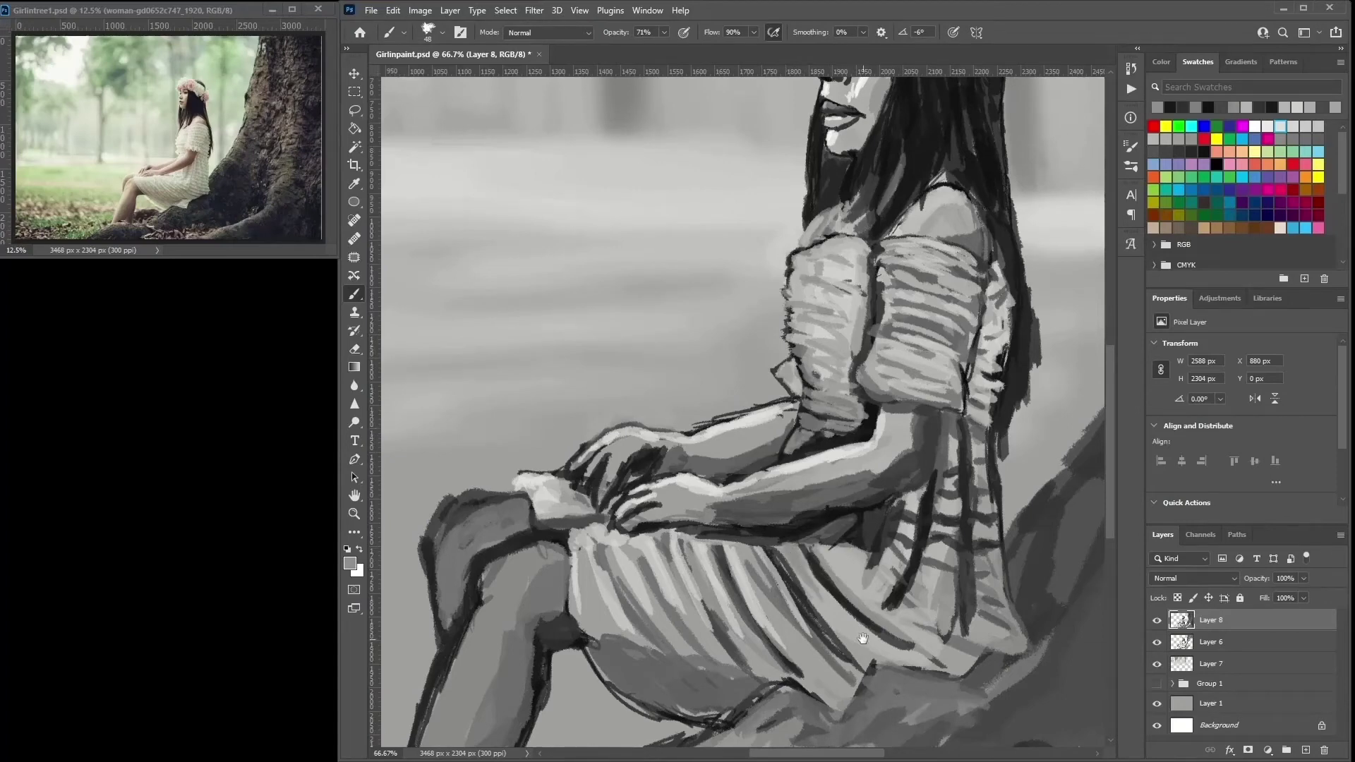
- Darken the skirt's lower right edge with a dark grey
mouse_move(862, 639)
left_mouse_down()
mouse_move(841, 558)
mouse_move(732, 614)
mouse_move(611, 626)
left_mouse_up()
left_click(831, 597, "alt")
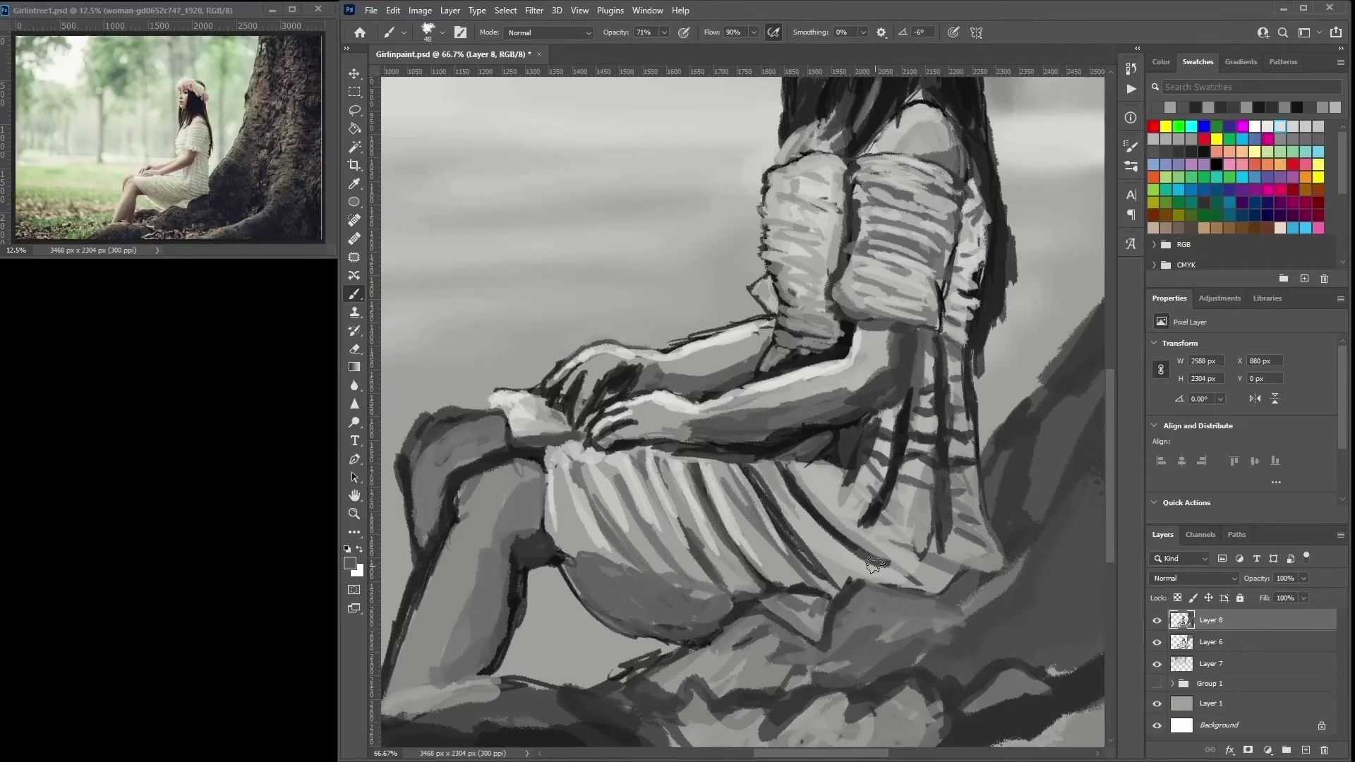
mouse_move(875, 564)
left_mouse_down()
mouse_move(906, 595)
mouse_move(953, 605)
mouse_move(991, 494)
mouse_move(914, 540)
left_mouse_up()
- Zoom out, enlarge the brush slightly and paint dark strokes on the tree trunk
key("ctrl+minus")
key("ctrl+minus")
key("ctrl+minus")
key("bracketright")
left_click_drag(964, 477, 925, 526)
- Enlarge the brush and paint broad dark shading over the trunk and its right edge
left_click_drag(967, 423, 954, 339)
right_click(956, 382)
left_click_drag(1023, 406, 1059, 406)
key("Return")
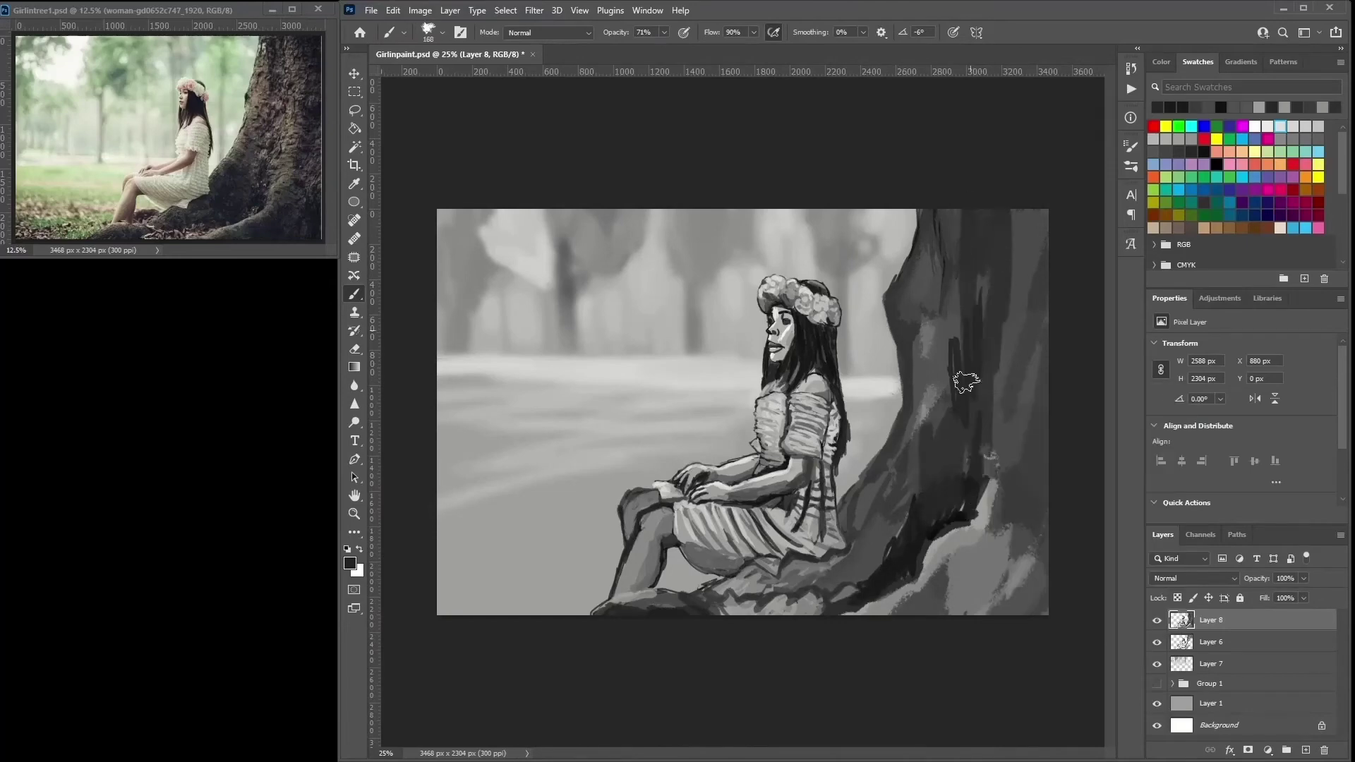
mouse_move(966, 381)
left_mouse_down()
mouse_move(1028, 532)
mouse_move(955, 469)
mouse_move(925, 516)
left_mouse_up()
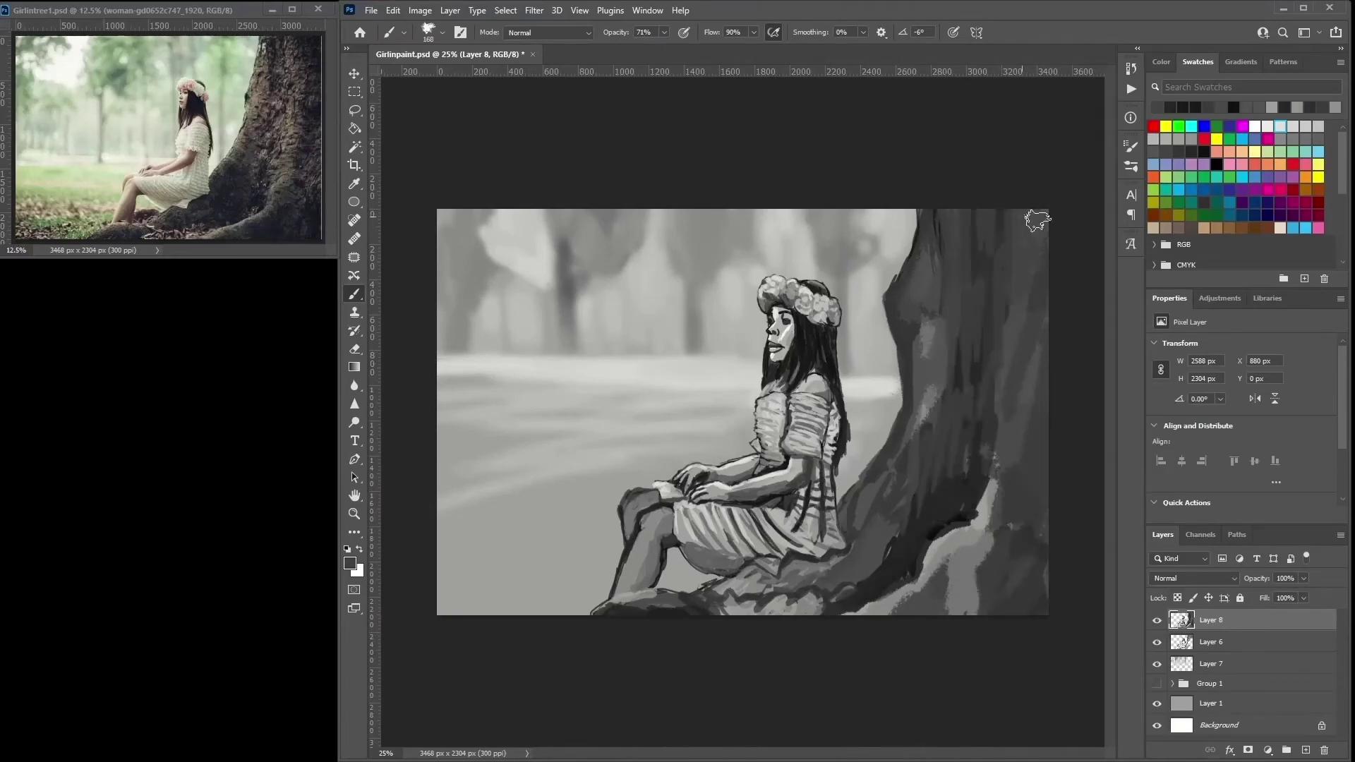
left_click_drag(1044, 514, 1044, 551)
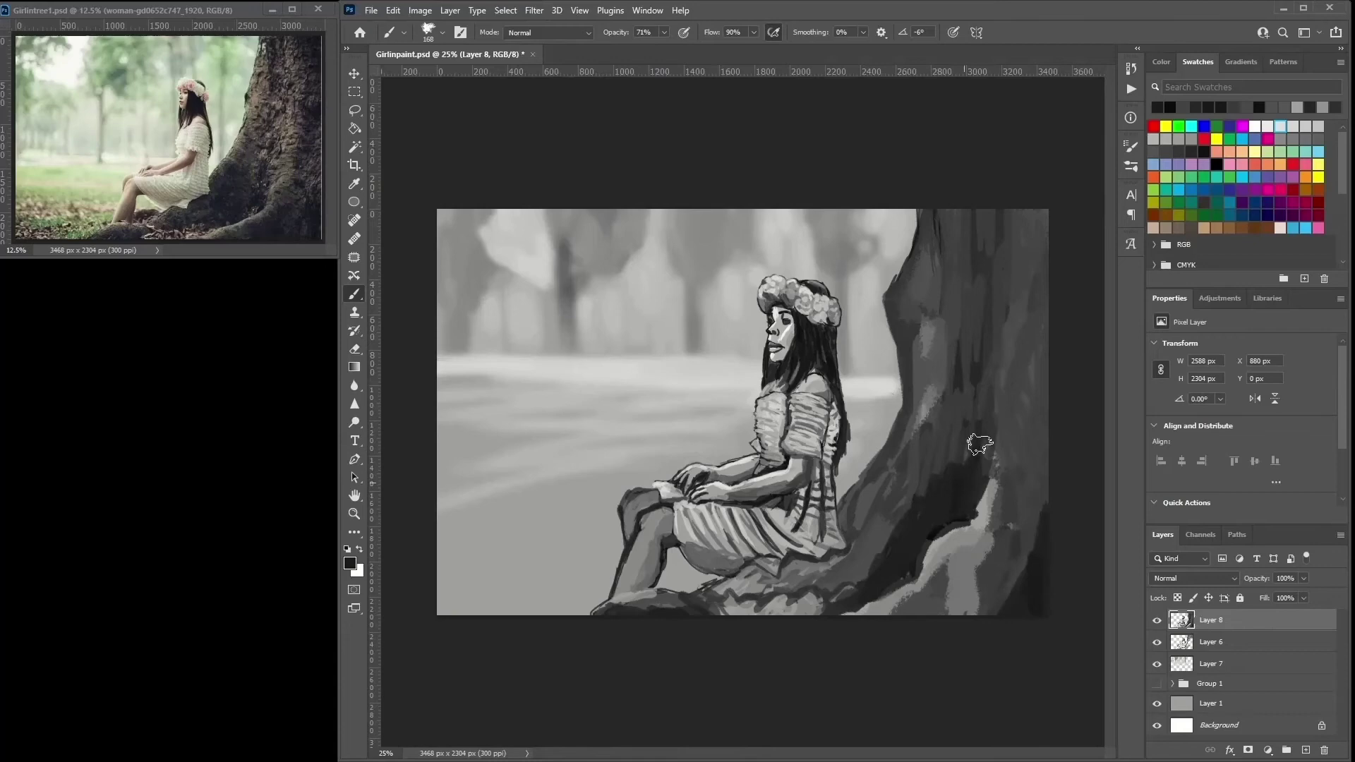
- Shrink the brush to size 44, zoom in, and darken the lower sleeve
right_click(929, 323)
left_click_drag(1028, 344, 987, 343)
key("Return")
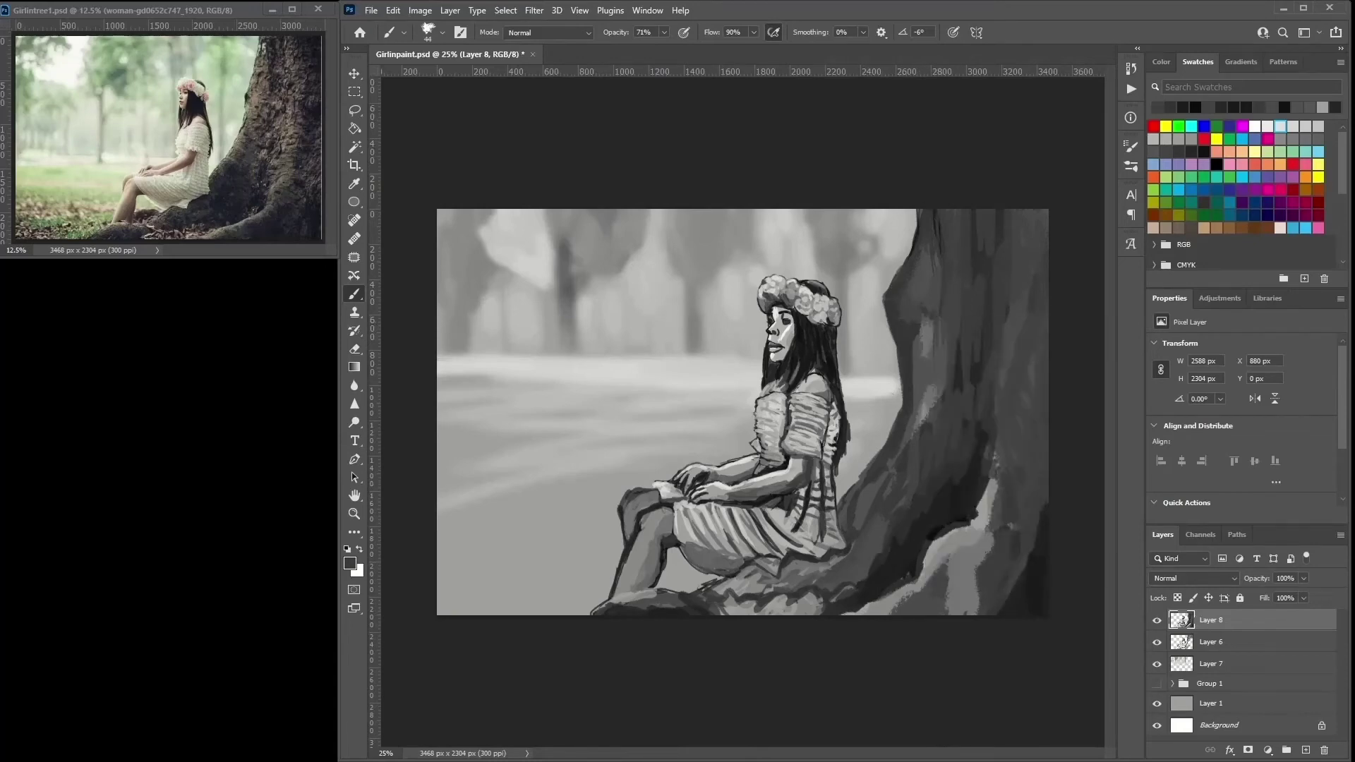
key("ctrl+plus")
key("ctrl+plus")
key("ctrl+plus")
mouse_move(935, 511)
left_mouse_down()
mouse_move(866, 513)
mouse_move(950, 505)
left_mouse_up()
- Brighten the upper sleeve stripes and the top of the sleeve with light grey
left_click(841, 483, "alt")
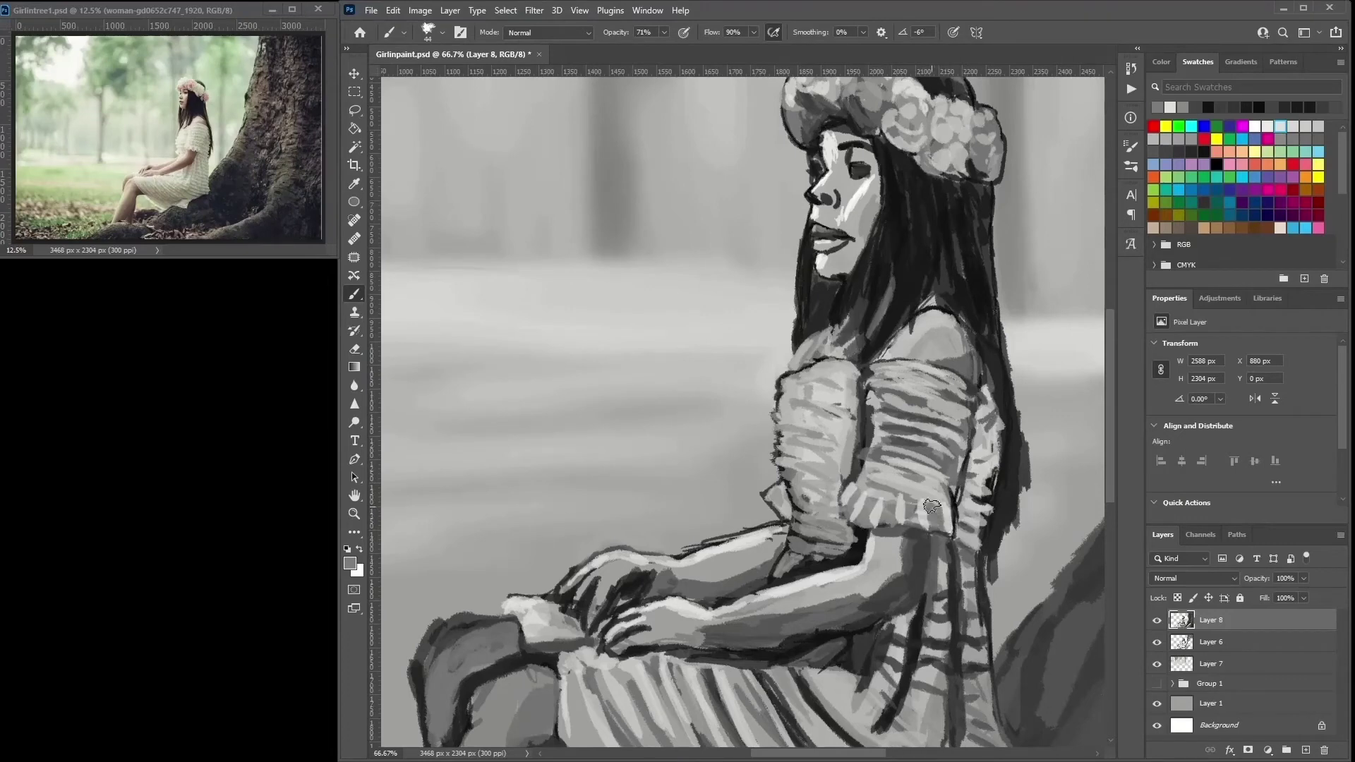
mouse_move(861, 487)
left_mouse_down()
mouse_move(939, 475)
mouse_move(971, 439)
mouse_move(990, 444)
mouse_move(970, 481)
left_mouse_up()
left_click_drag(866, 421, 931, 420)
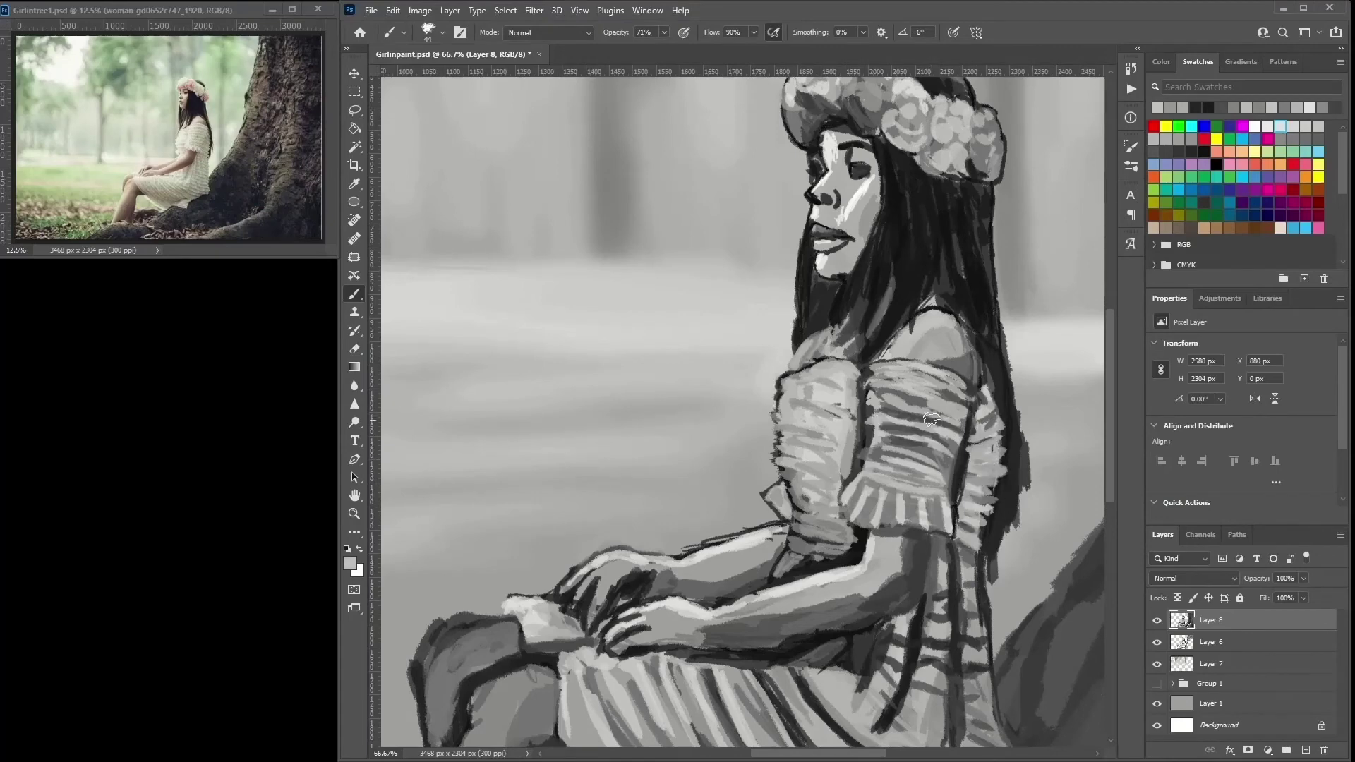
- Paint near-black hair over the shoulder and cover its edge with light grey
left_click(847, 332, "alt")
left_click_drag(865, 361, 812, 371)
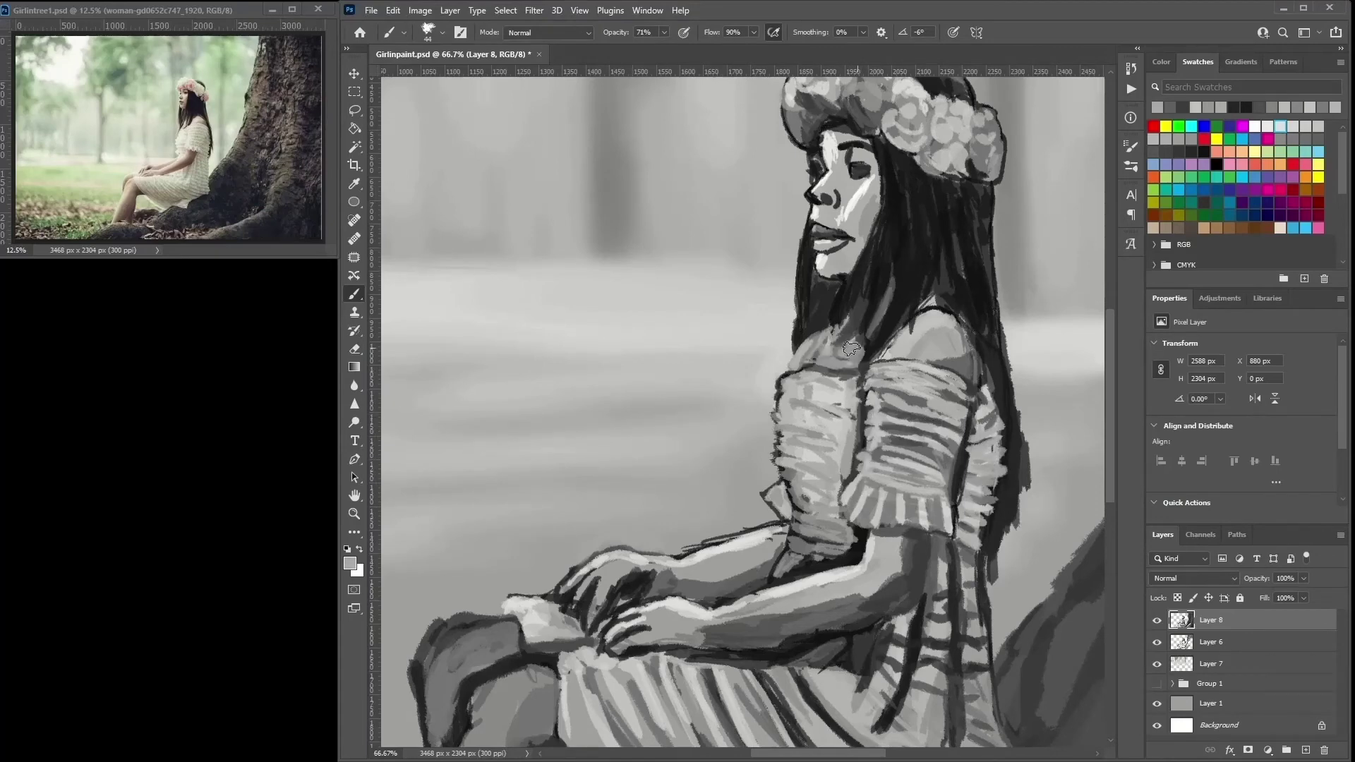
mouse_move(879, 307)
left_mouse_down()
mouse_move(840, 363)
mouse_move(840, 342)
left_mouse_up()
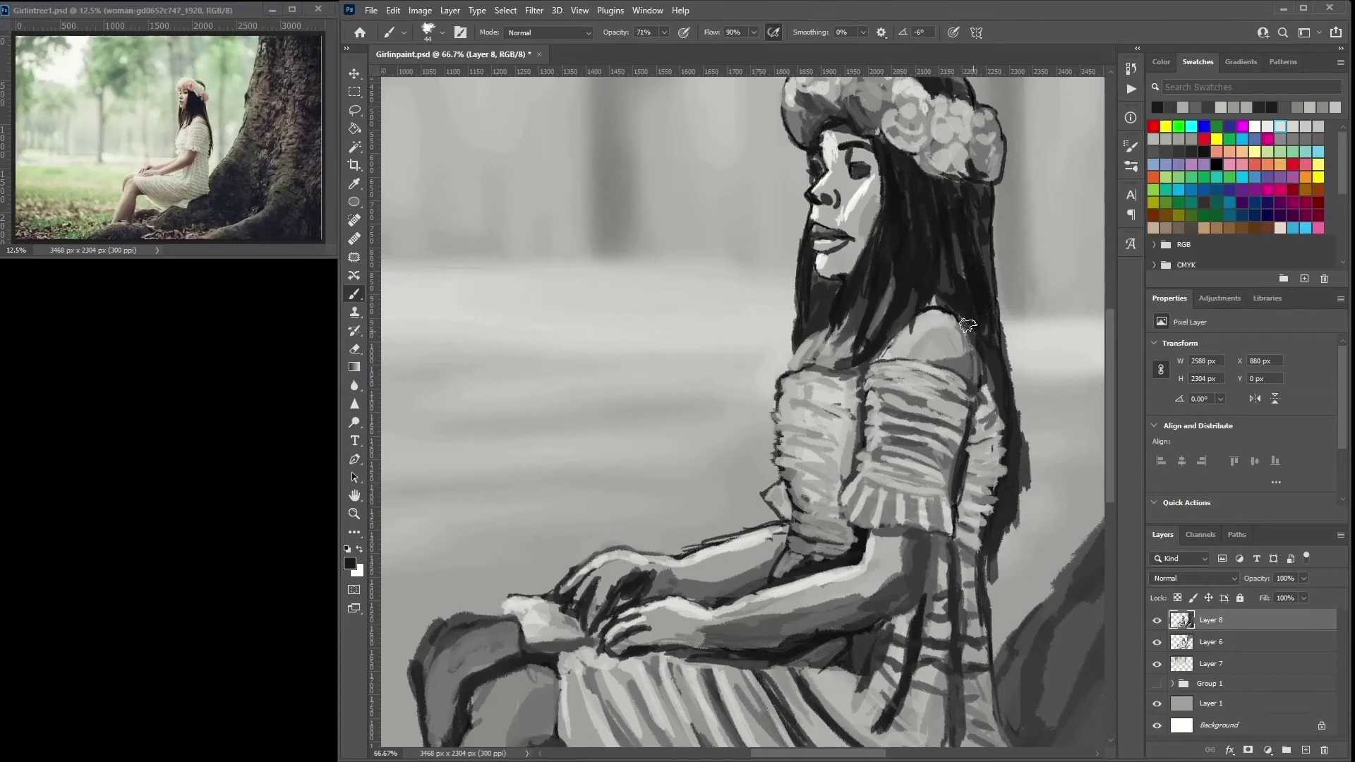
left_click(956, 394, "alt")
mouse_move(972, 331)
left_mouse_down()
mouse_move(952, 360)
mouse_move(977, 354)
mouse_move(988, 384)
left_mouse_up()
- Paint light and dark gathered stripes across the bodice
left_click(811, 384, "alt")
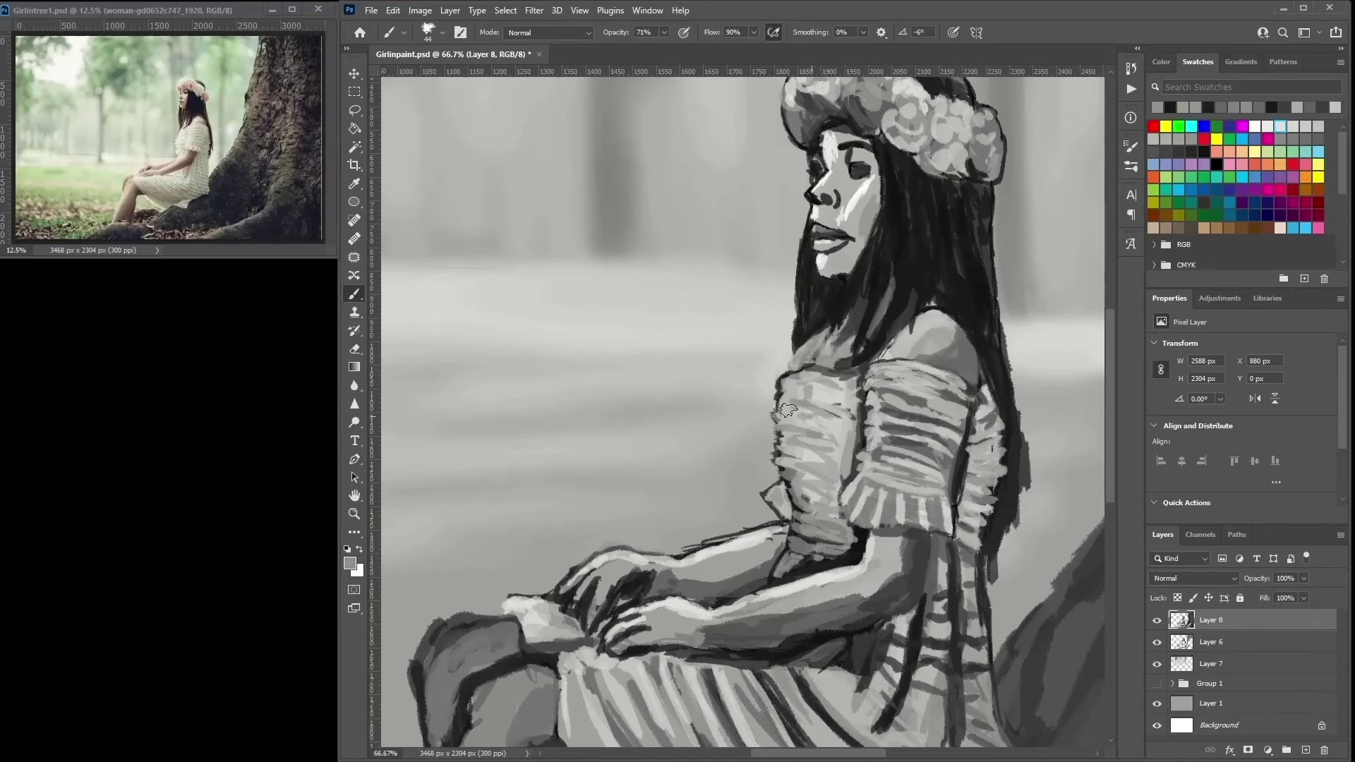
left_click(794, 406, "alt")
left_click_drag(797, 395, 851, 378)
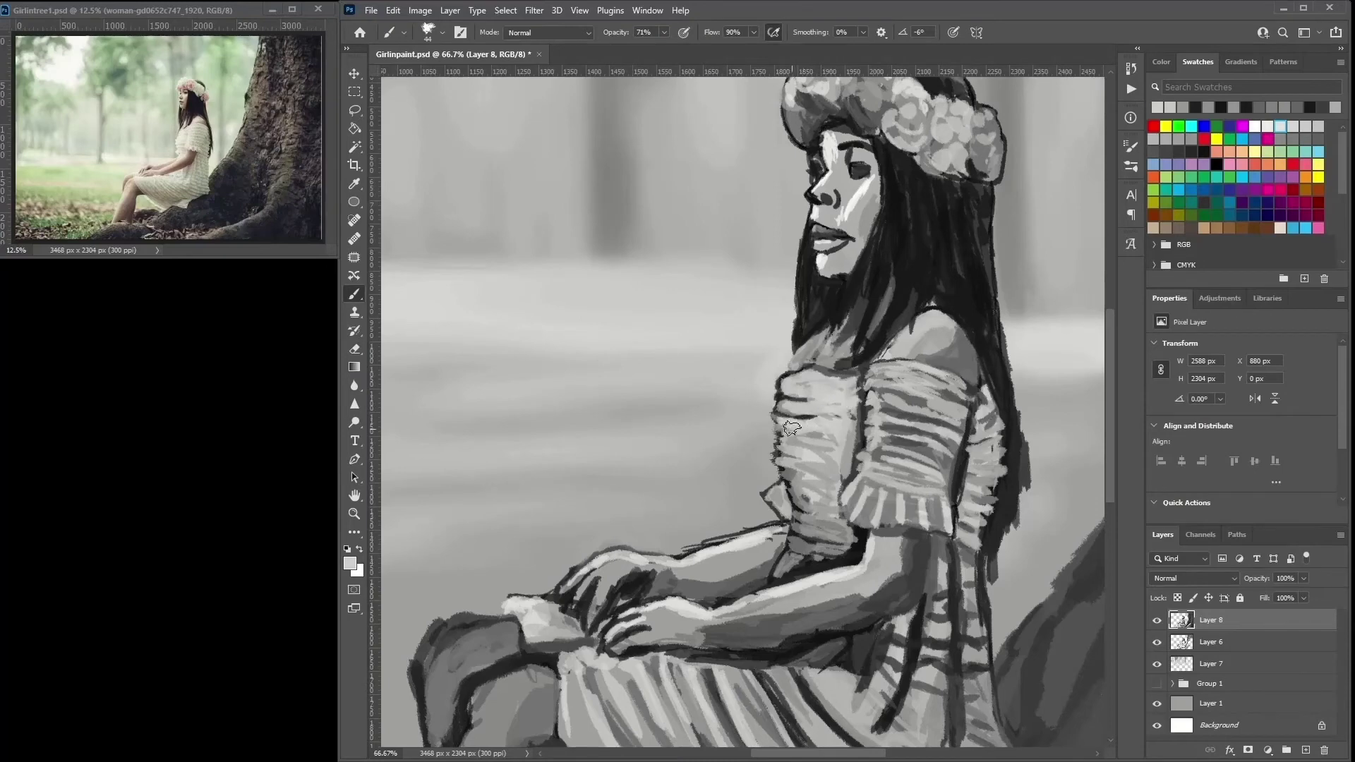
left_click(791, 427, "alt")
left_click_drag(776, 459, 844, 469)
mouse_move(854, 392)
left_mouse_down()
mouse_move(850, 462)
mouse_move(798, 378)
left_mouse_up()
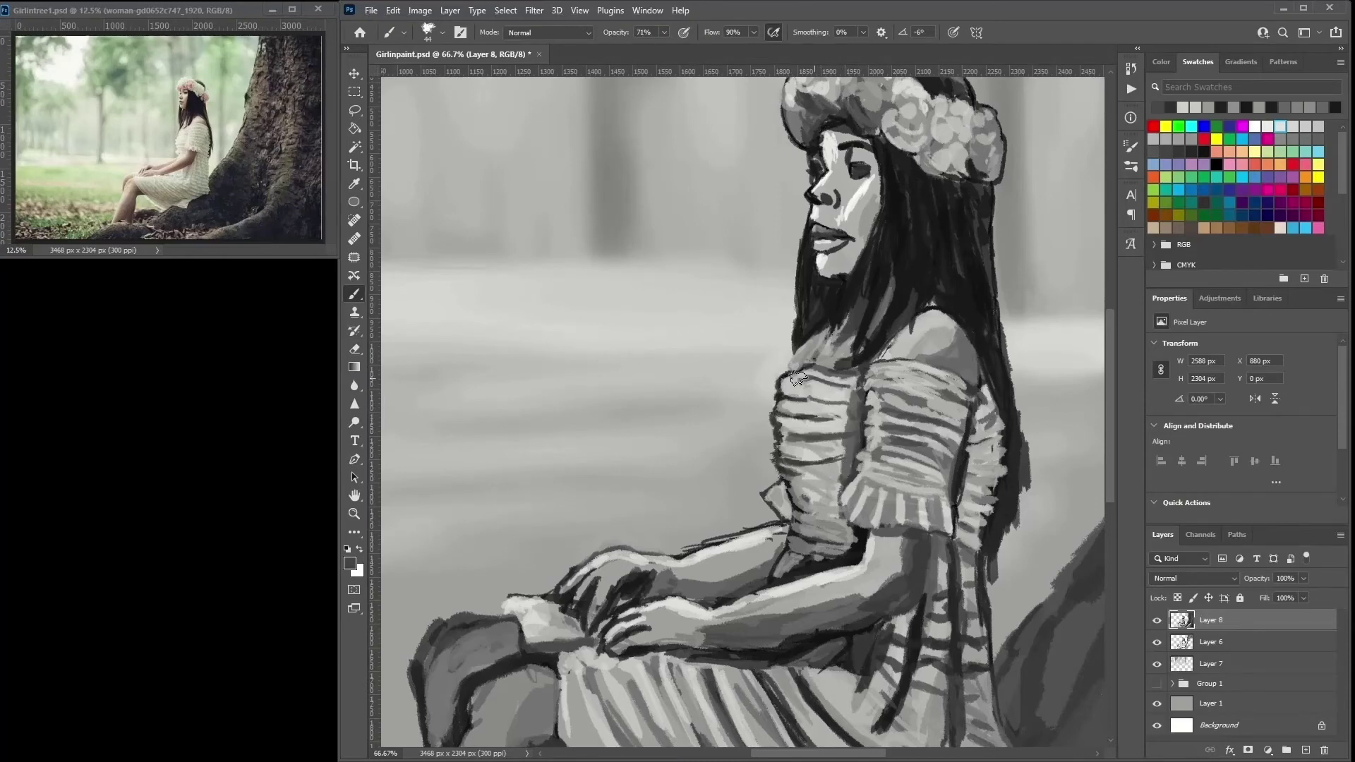
left_click_drag(833, 457, 826, 547)
- Brighten the neckline and touch up the bodice with a light vertical stroke
left_click(812, 427, "alt")
left_click_drag(840, 429, 800, 393)
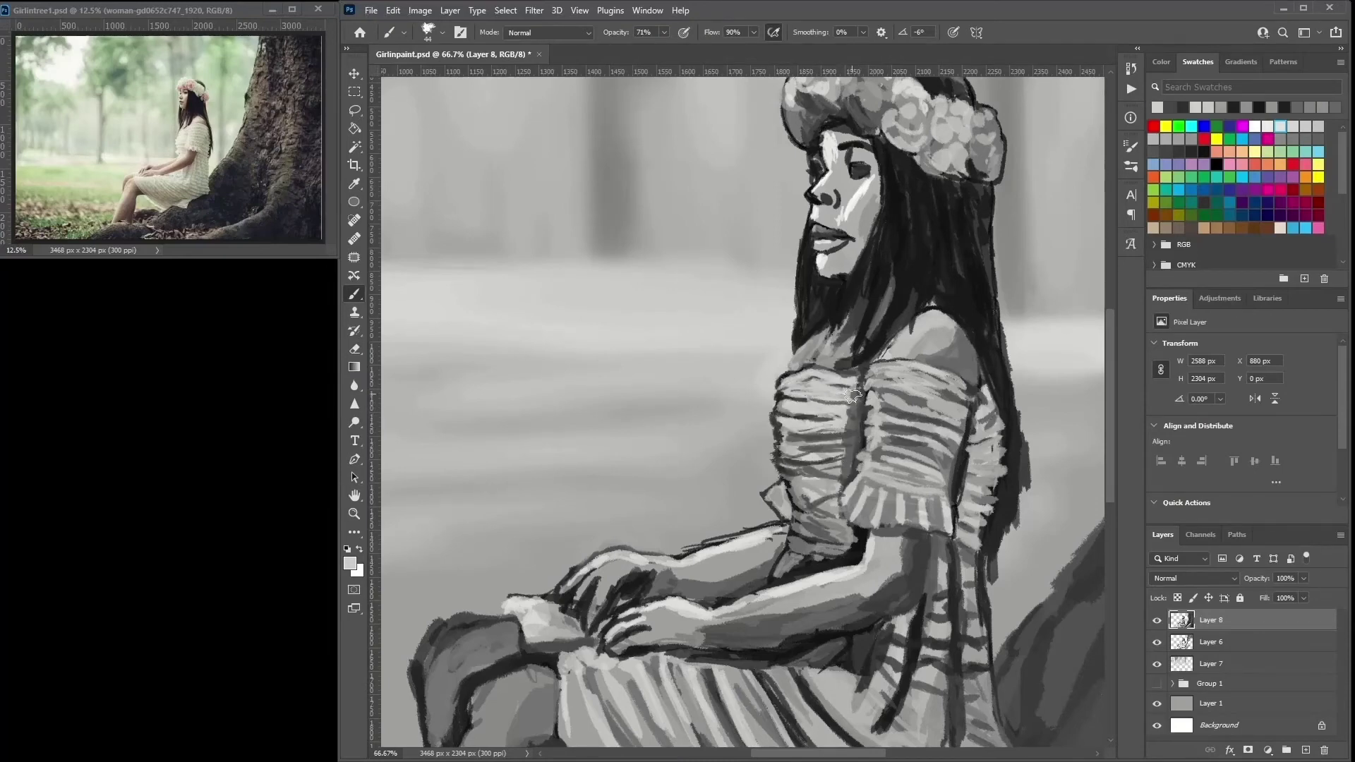
left_click(836, 441, "alt")
left_click_drag(837, 441, 825, 453)
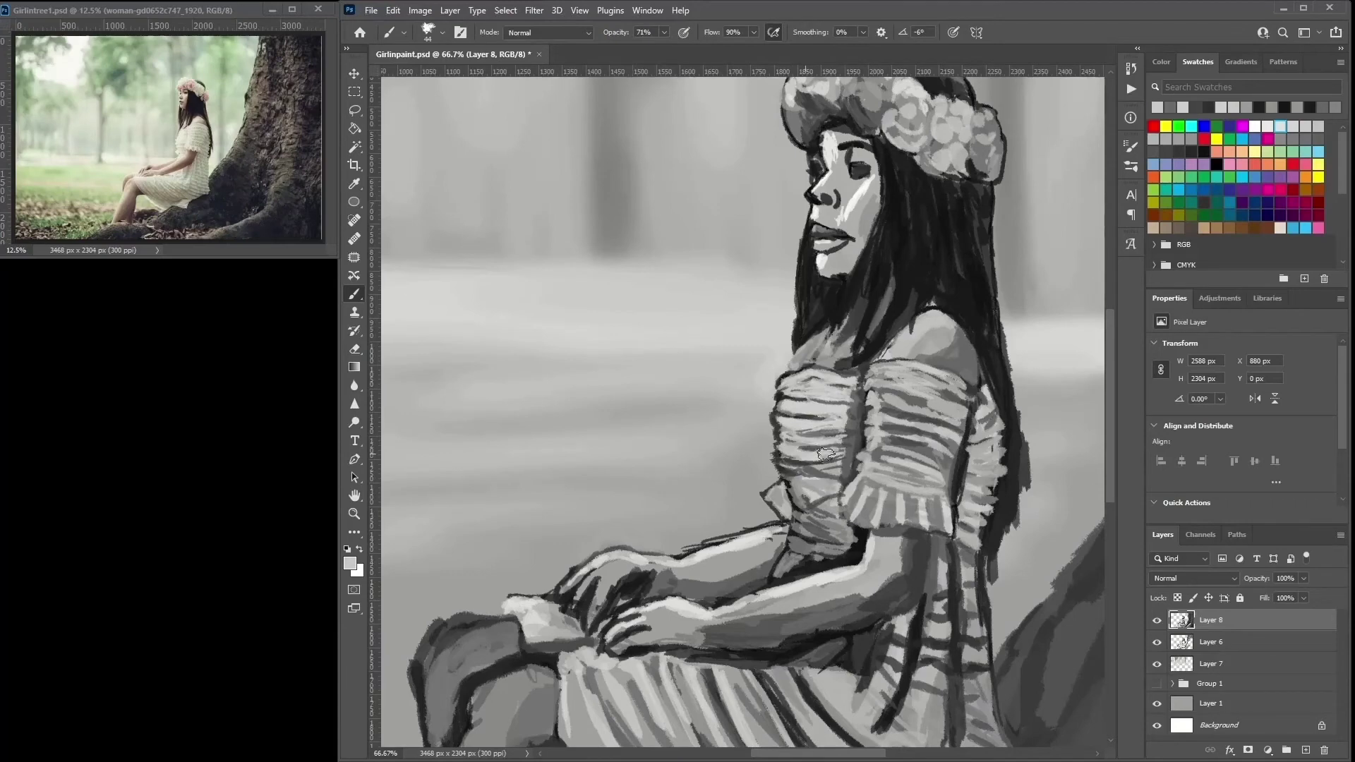
left_click(812, 513, "alt")
left_click(798, 516, "alt")
left_click(815, 492, "alt")
mouse_move(798, 536)
left_mouse_down()
mouse_move(796, 554)
mouse_move(796, 435)
left_mouse_up()
left_click_drag(754, 660, 741, 636)
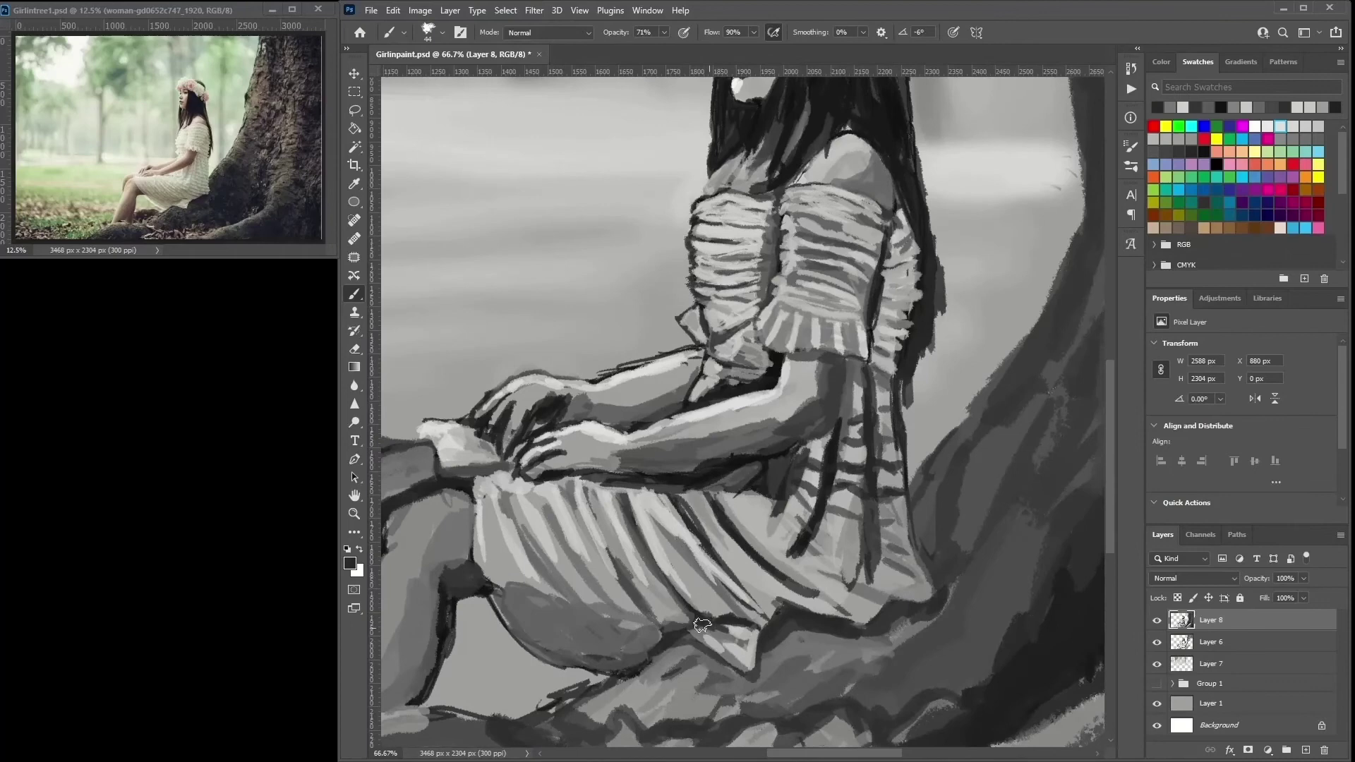
- Repaint the dress hem, then lighten the upper tree trunk with a sampled light grey
mouse_move(702, 625)
left_mouse_down()
mouse_move(706, 653)
mouse_move(660, 660)
mouse_move(727, 673)
left_mouse_up()
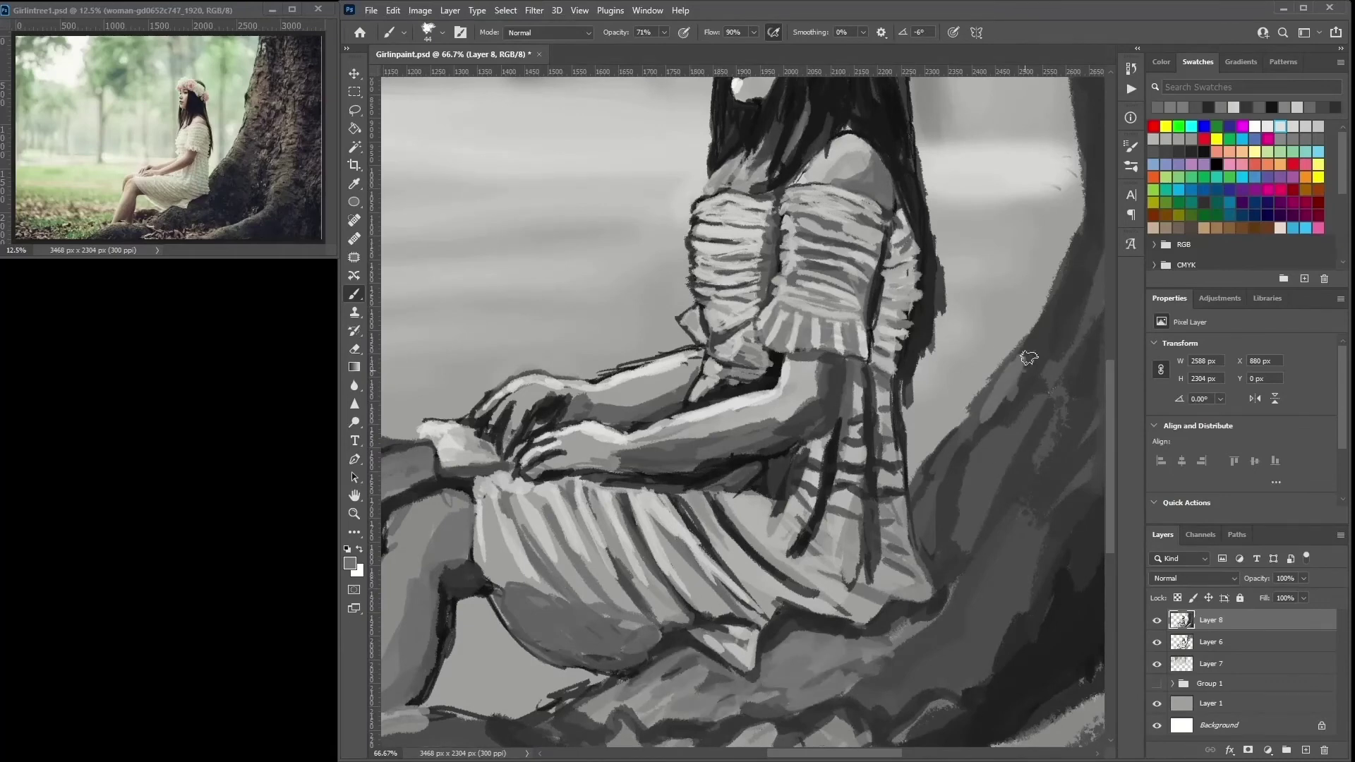
key("ctrl+minus")
key("ctrl+minus")
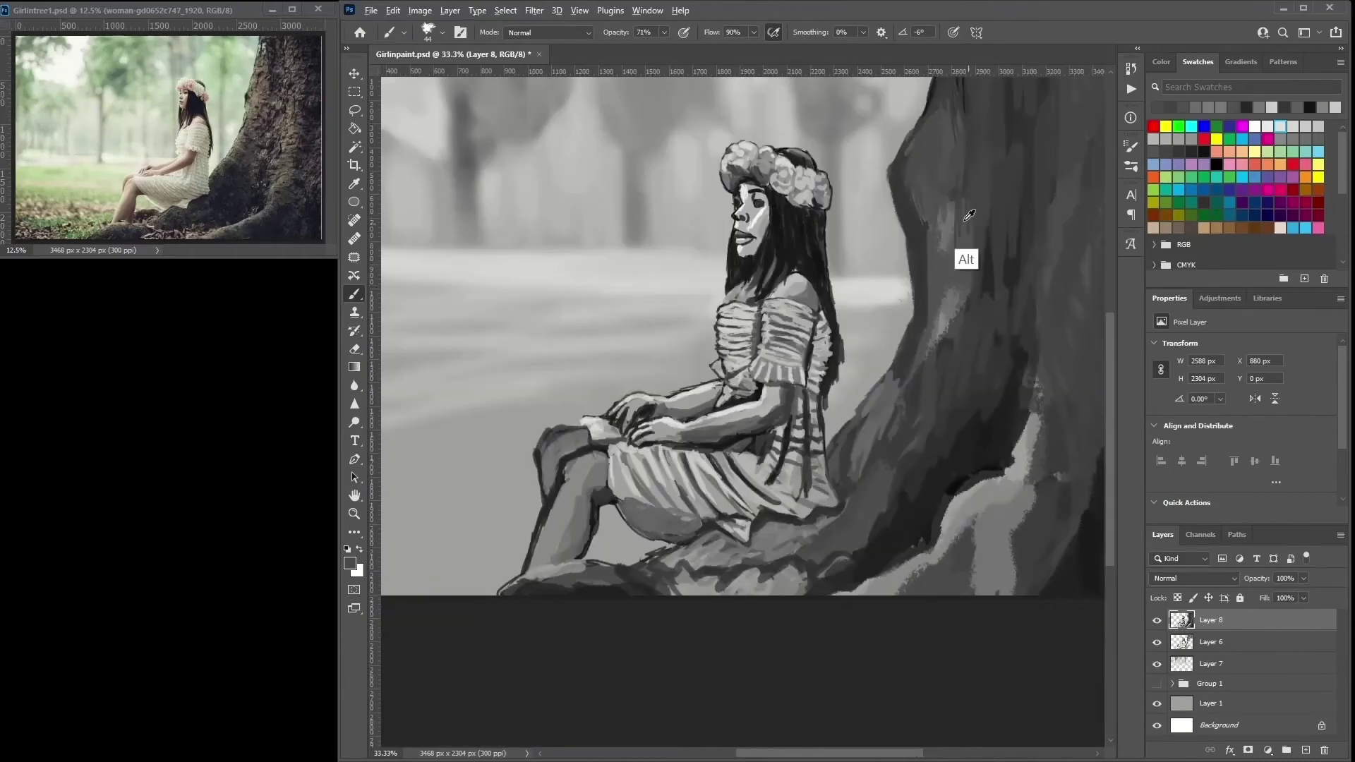
left_click(969, 214, "alt")
left_click_drag(931, 127, 930, 205)
left_click_drag(939, 113, 935, 318)
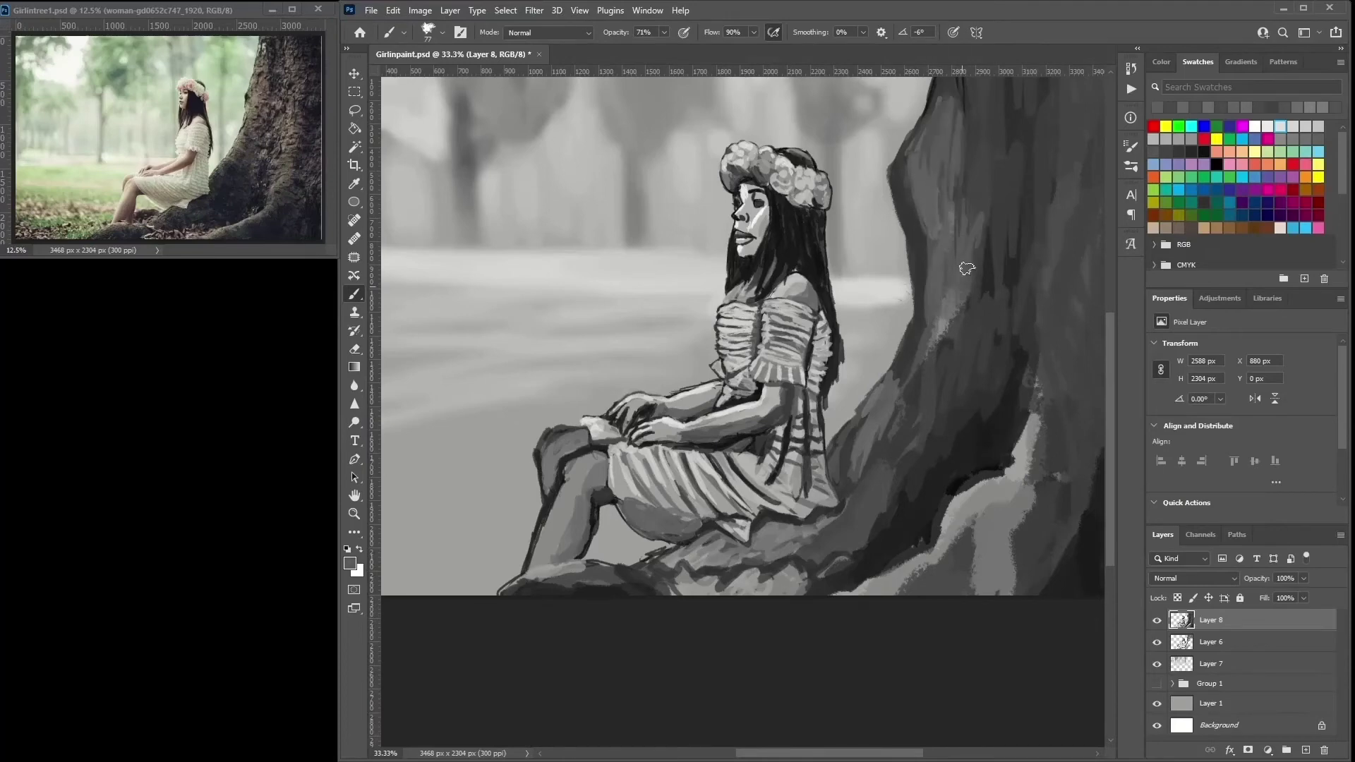
- Paint dark grey strokes over the lower trunk and its roots
mouse_move(998, 230)
left_mouse_down()
mouse_move(954, 293)
mouse_move(926, 371)
left_mouse_up()
scroll(901, 508, "down", 5)
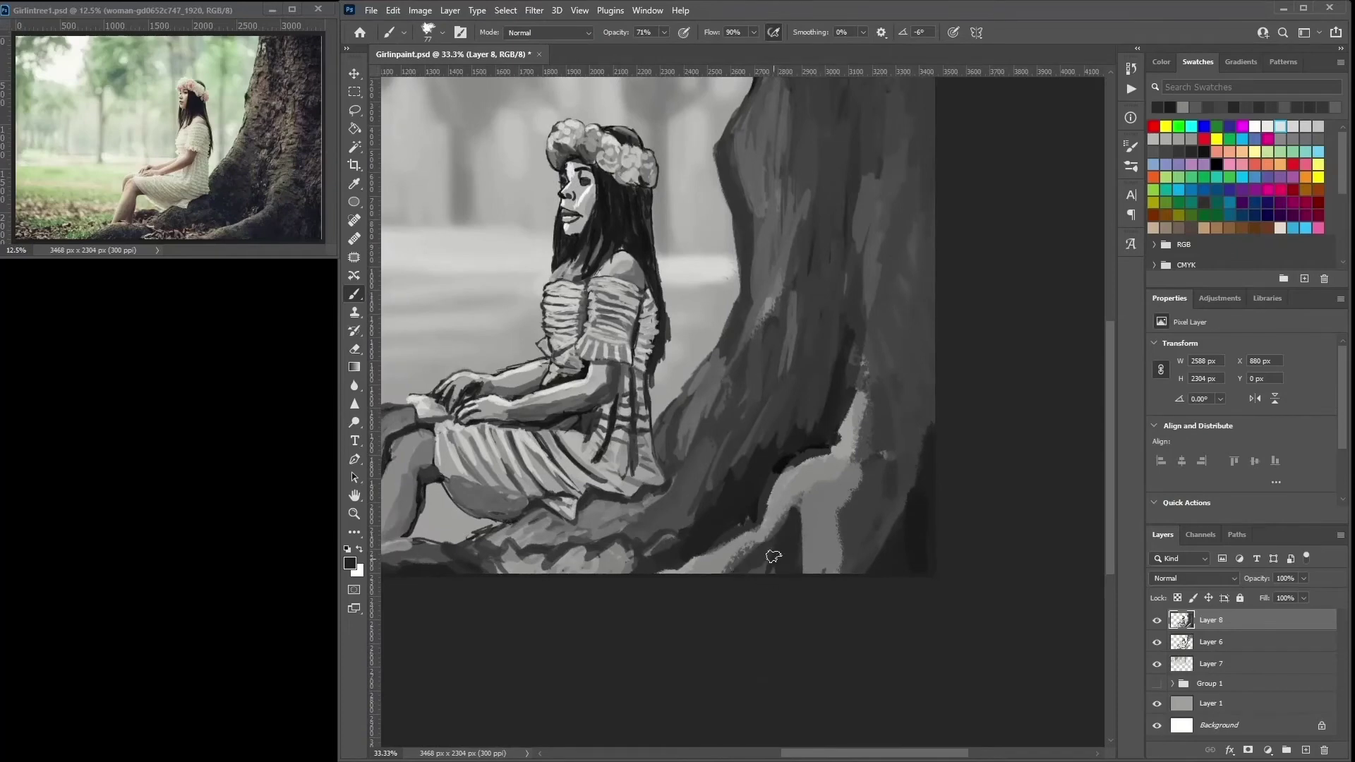
left_click(802, 502, "alt")
left_click_drag(803, 503, 774, 760)
left_click_drag(804, 529, 776, 625)
left_click_drag(794, 575, 666, 711)
left_click_drag(746, 686, 810, 545)
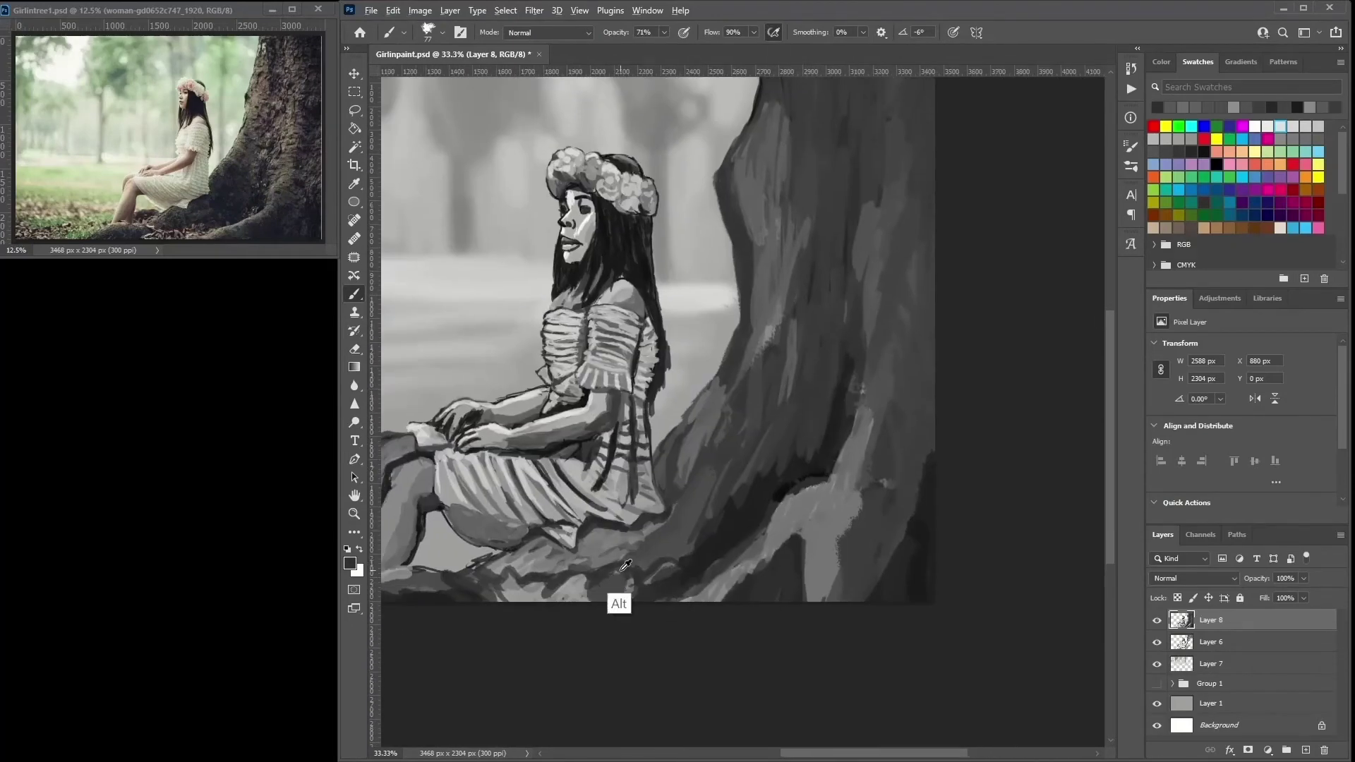
mouse_move(617, 602)
left_mouse_down()
mouse_move(593, 595)
mouse_move(549, 584)
mouse_move(514, 604)
mouse_move(608, 558)
mouse_move(625, 585)
mouse_move(541, 578)
mouse_move(510, 600)
left_mouse_up()
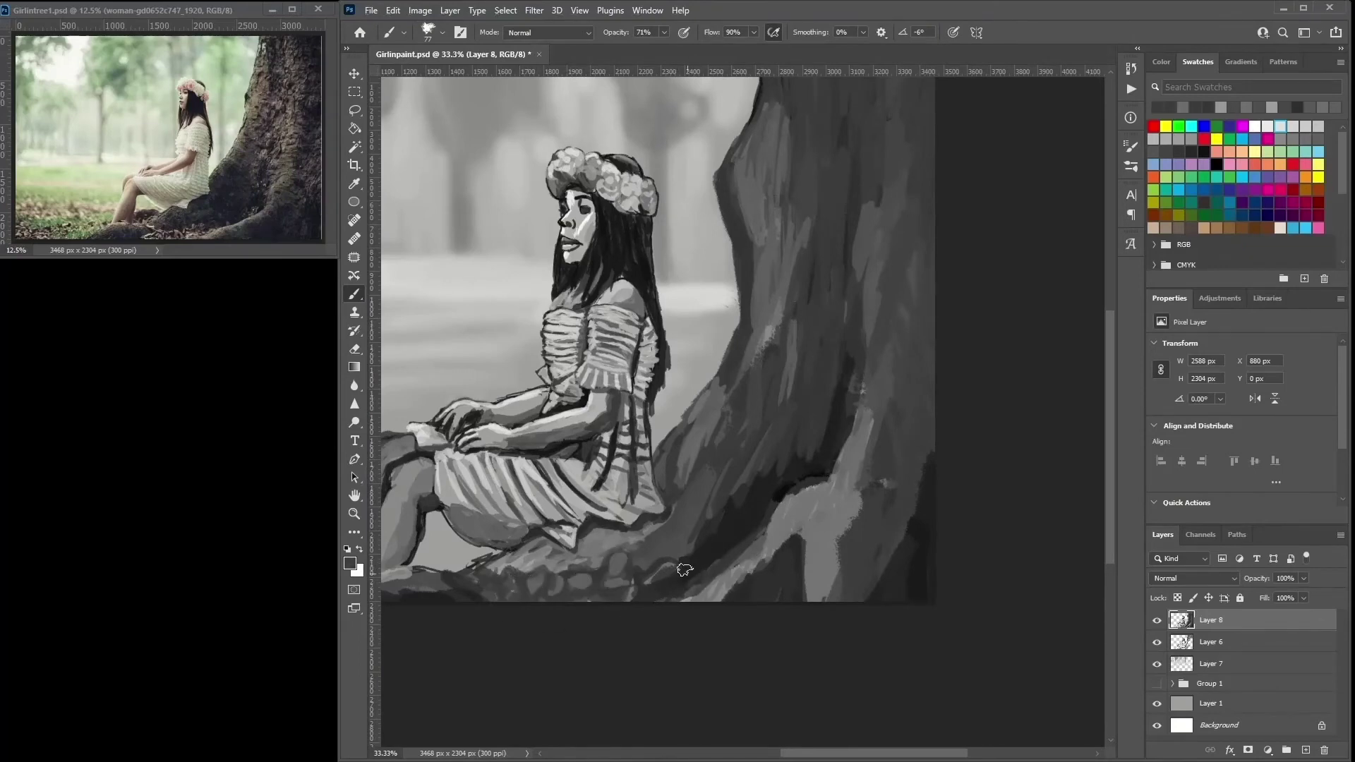
- Deepen the trunk's shadow from the roots upward and darken its right edge
mouse_move(685, 570)
left_mouse_down()
mouse_move(731, 543)
mouse_move(816, 436)
mouse_move(781, 439)
mouse_move(933, 447)
left_mouse_up()
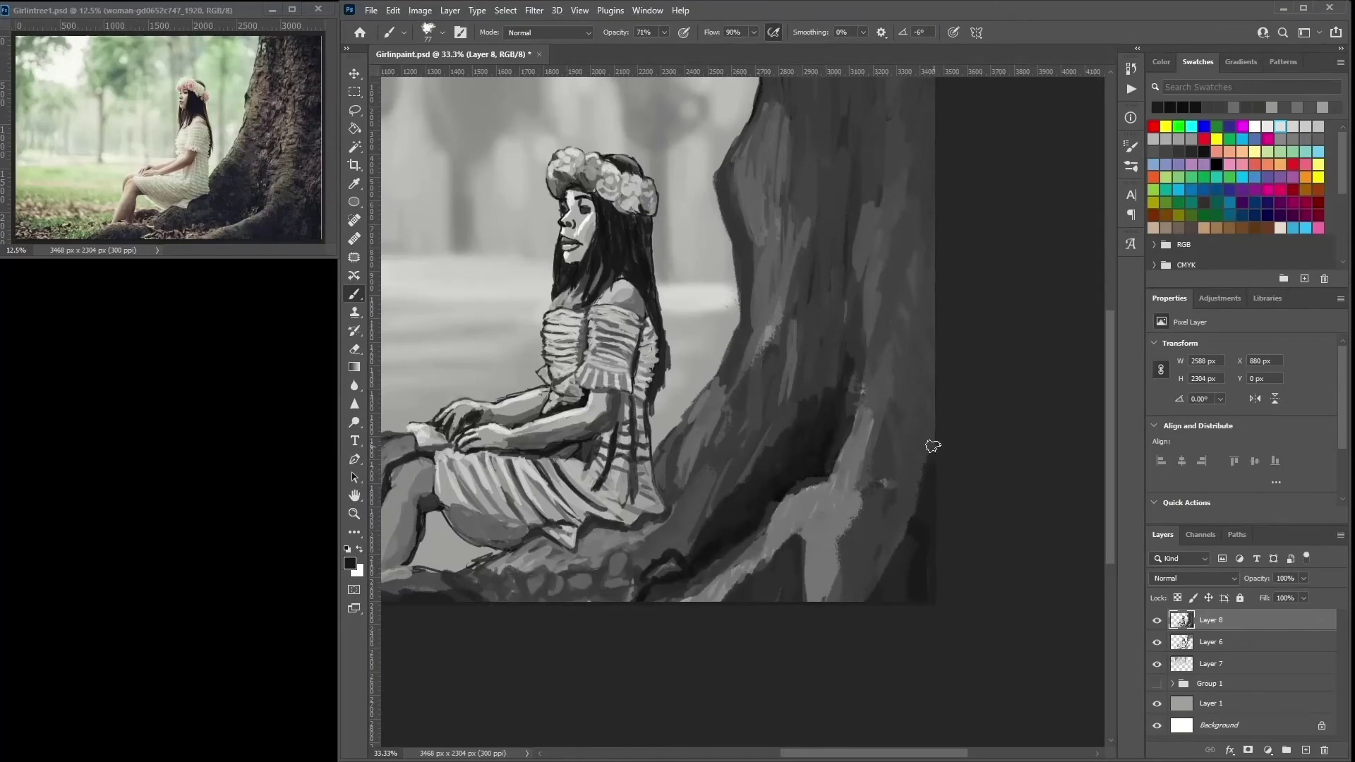
left_click_drag(926, 377, 913, 319)
left_click_drag(825, 113, 840, 484)
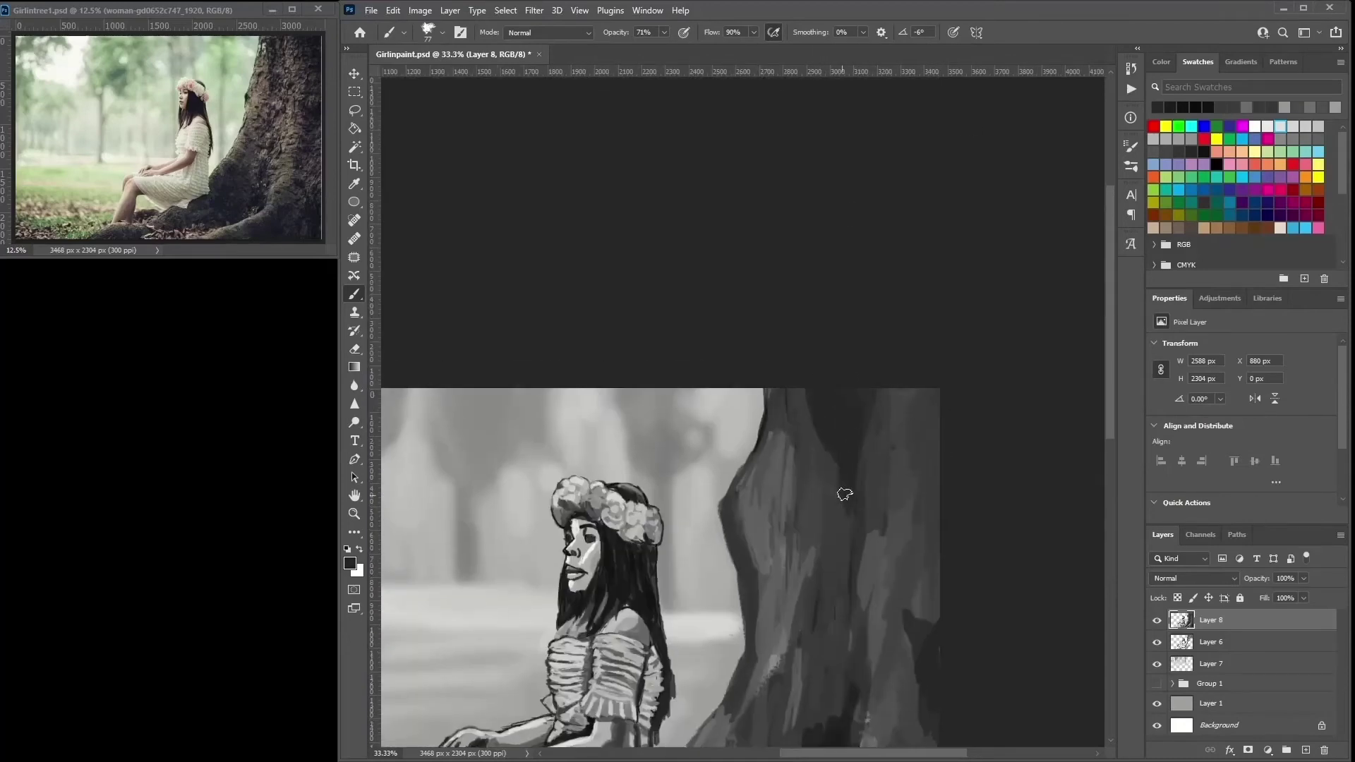
scroll(924, 325, "down", 1)
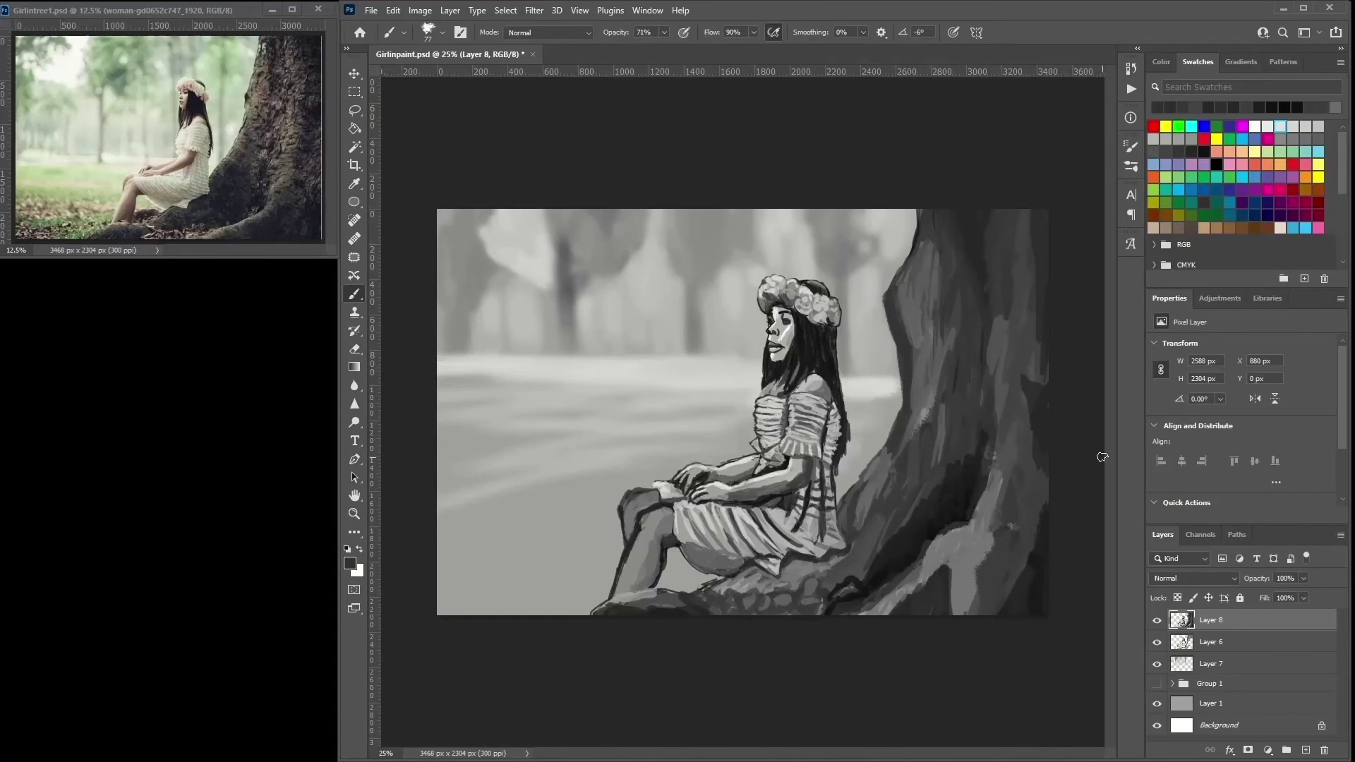
- Zoom in on the girl's head, tone down the cheek highlights and refine around the eye and temple
key("ctrl+plus")
key("ctrl+plus")
right_click(938, 263)
key("Escape")
scroll(938, 262, "up", 1)
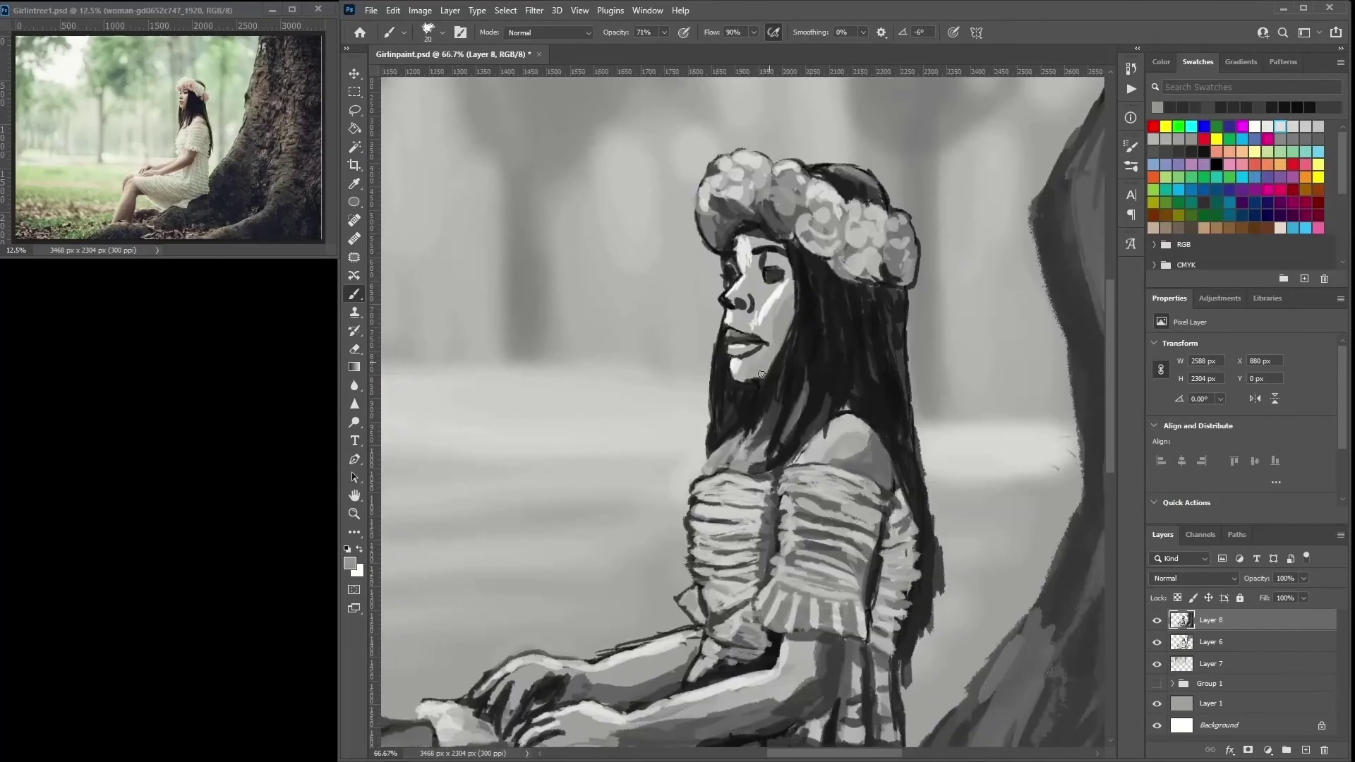
mouse_move(780, 298)
left_mouse_down()
mouse_move(770, 337)
mouse_move(754, 326)
left_mouse_up()
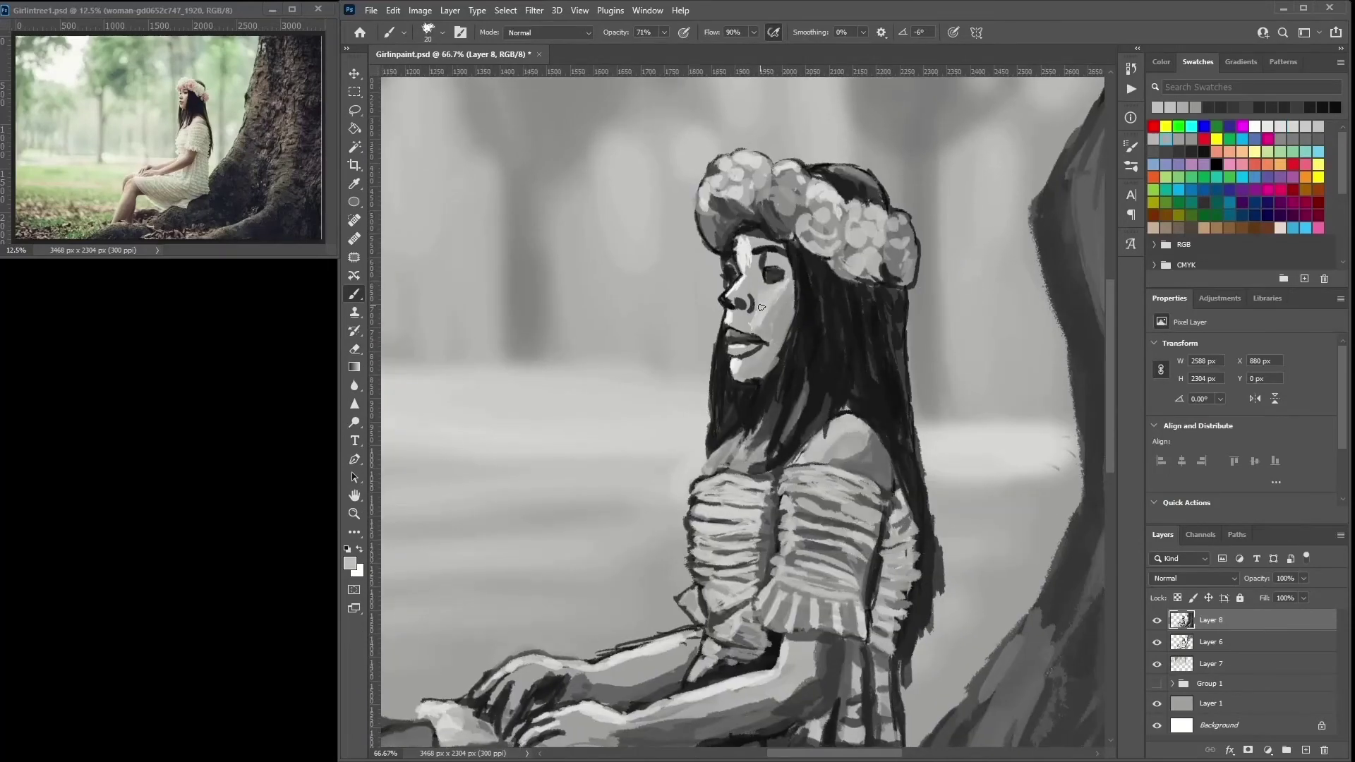
left_click(754, 275, "alt")
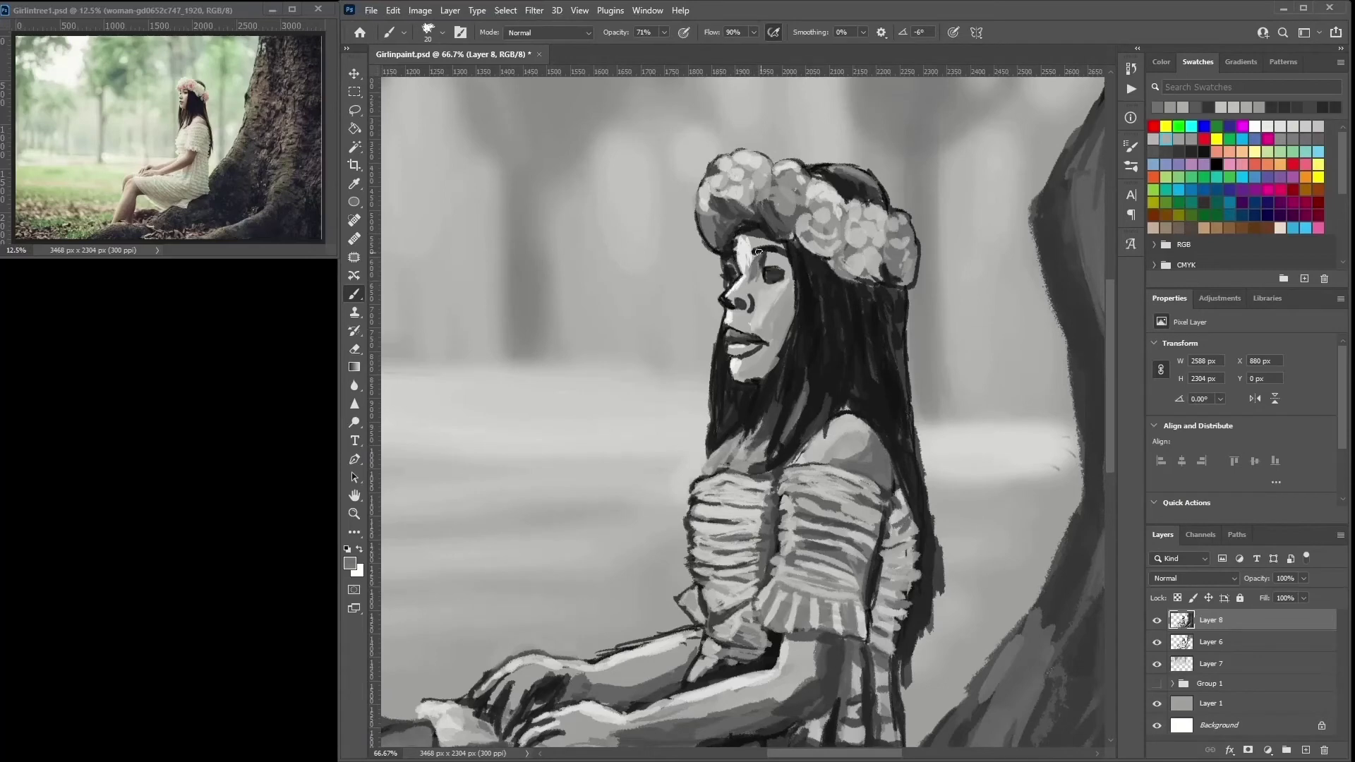
left_click_drag(753, 272, 759, 253)
- Sample greys from the hair and cheek and dab light and dark tones around the eye
left_click(755, 246, "alt")
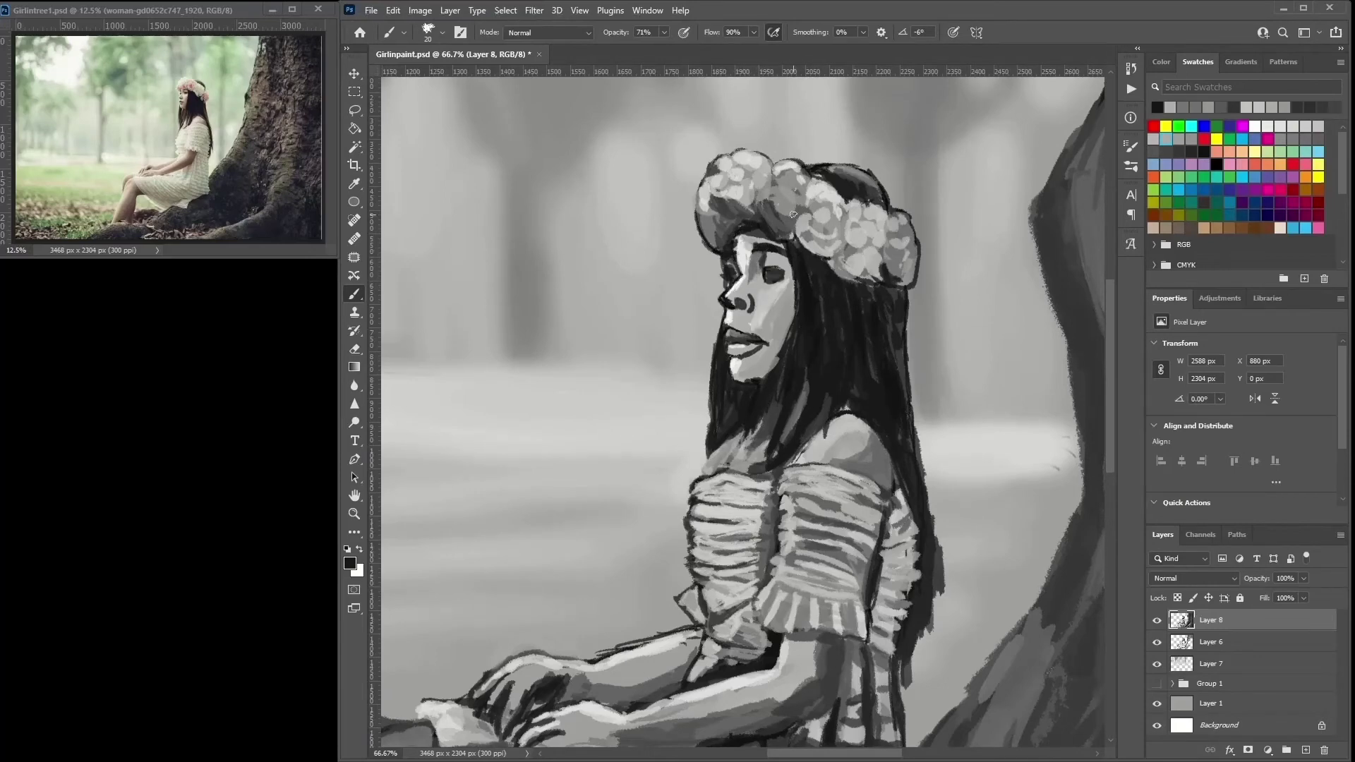
left_click(759, 293, "alt")
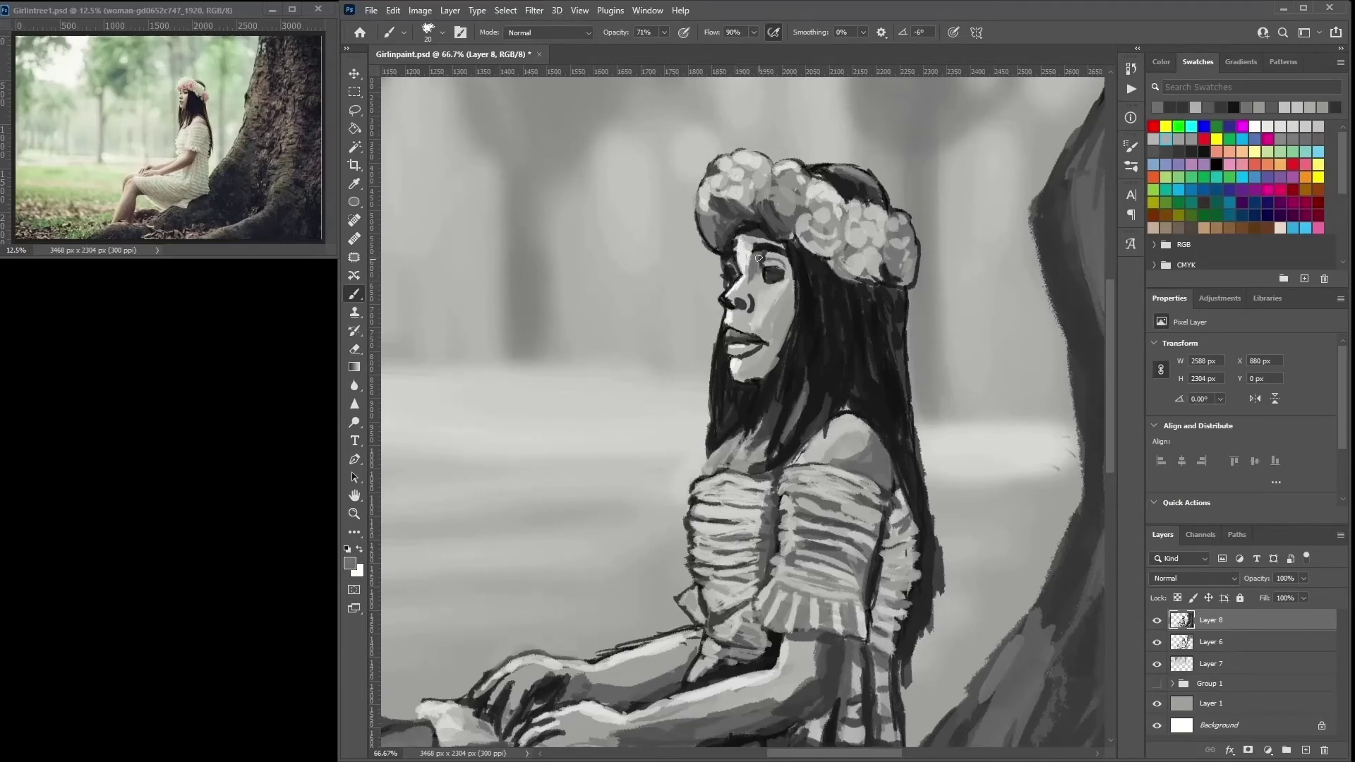
left_click(757, 300, "alt")
left_click(779, 286)
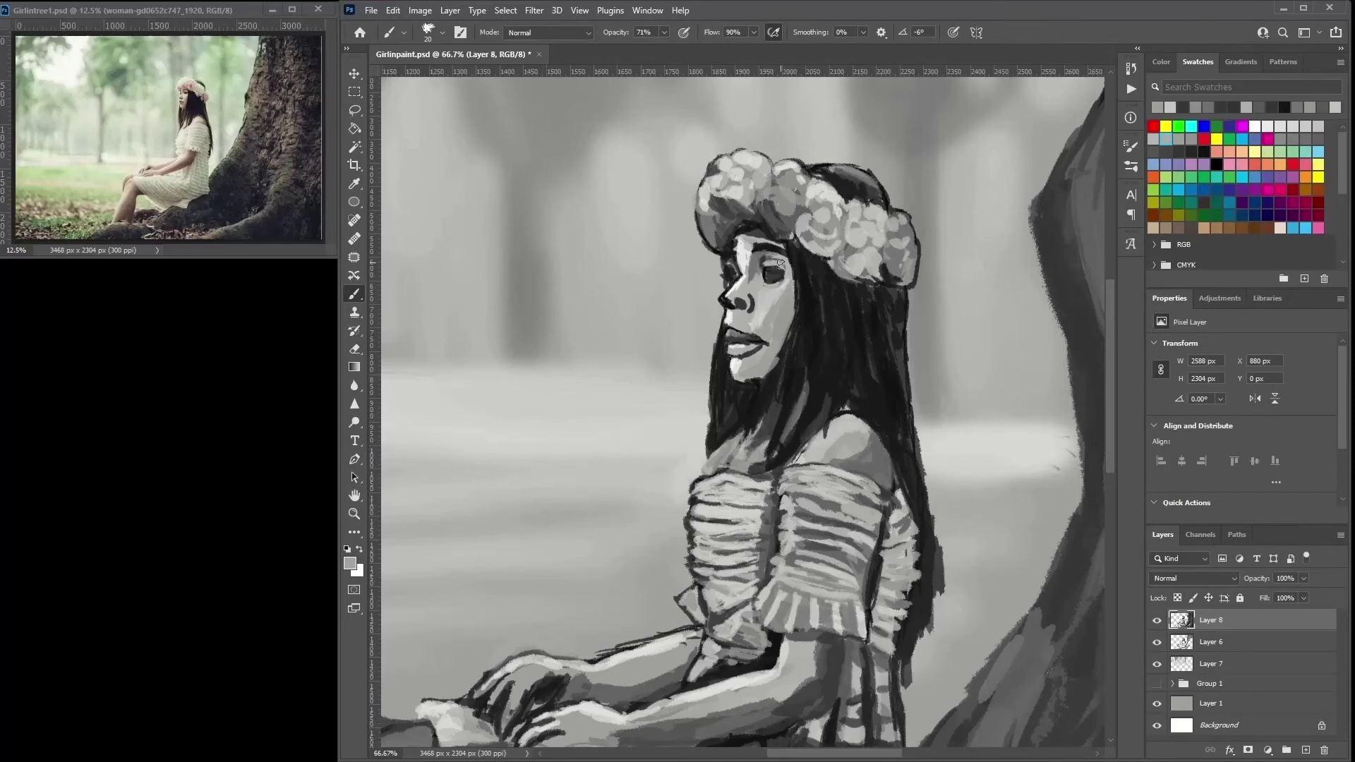
left_click(760, 264)
left_click(819, 320, "alt")
left_click(781, 270)
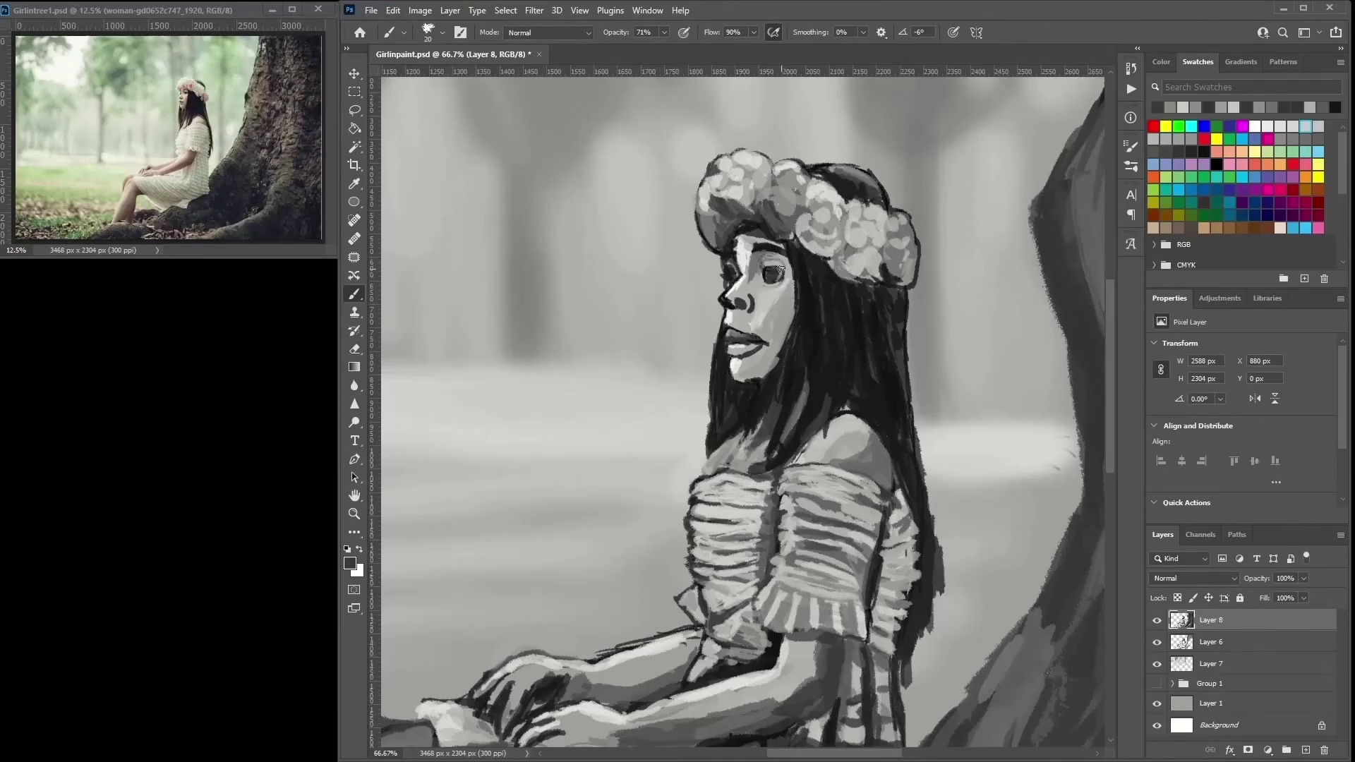
- Dab light highlights onto the nose tip using sampled lighter greys
left_click(750, 314, "alt")
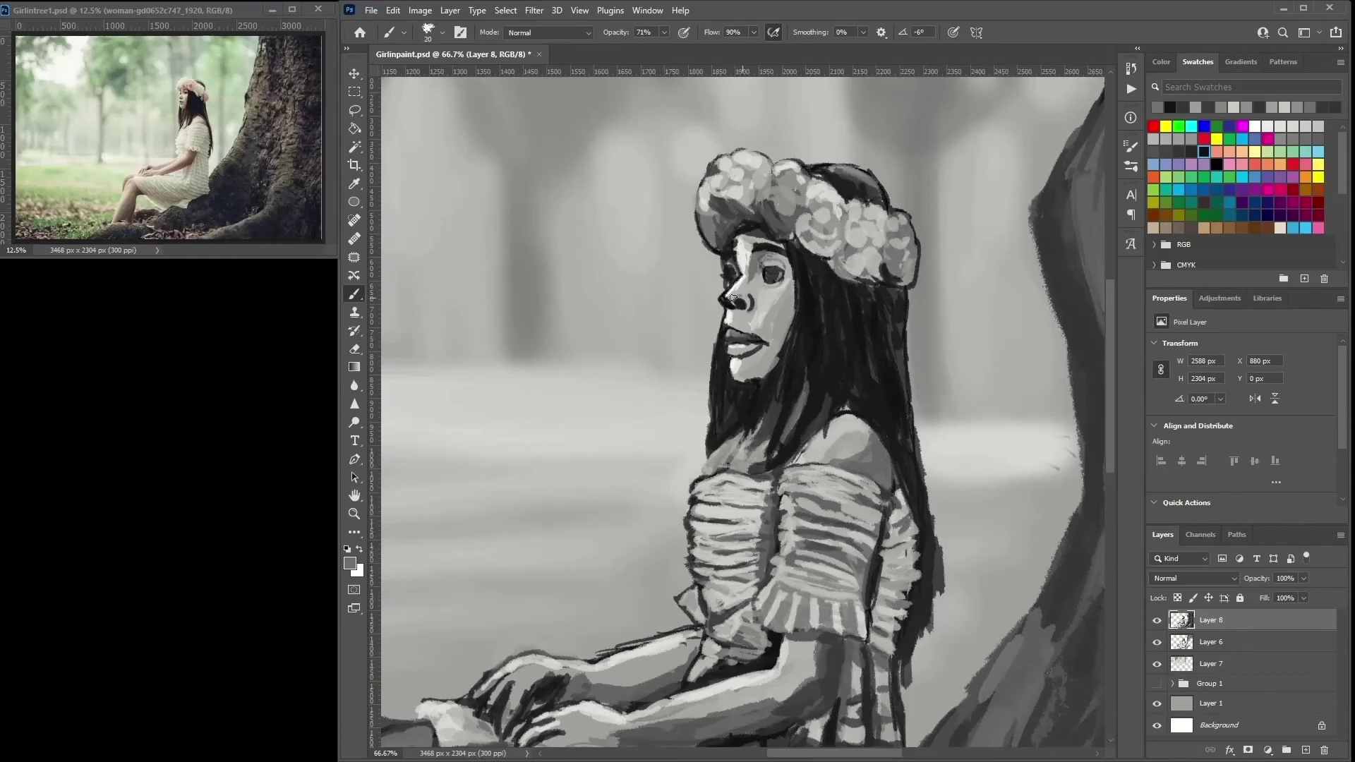
left_click(736, 302)
left_click(737, 325, "alt")
left_click(726, 295)
left_click(727, 323, "alt")
left_click(727, 330)
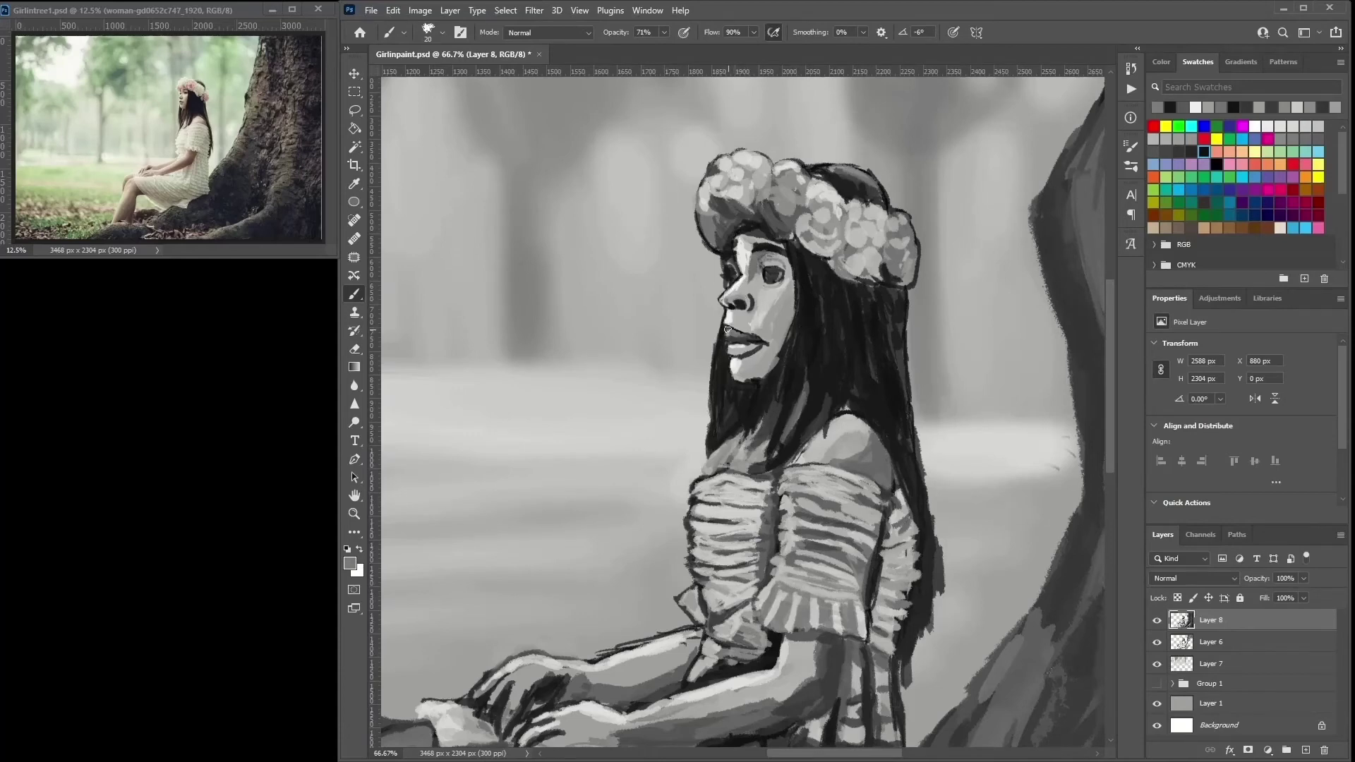
- Paint dark shadow along the jaw and cheek, then add light tone near the nose and upper lip
mouse_move(738, 372)
left_mouse_down()
mouse_move(782, 357)
mouse_move(767, 363)
left_mouse_up()
left_click(776, 339, "alt")
left_click(788, 315, "alt")
left_click(782, 323)
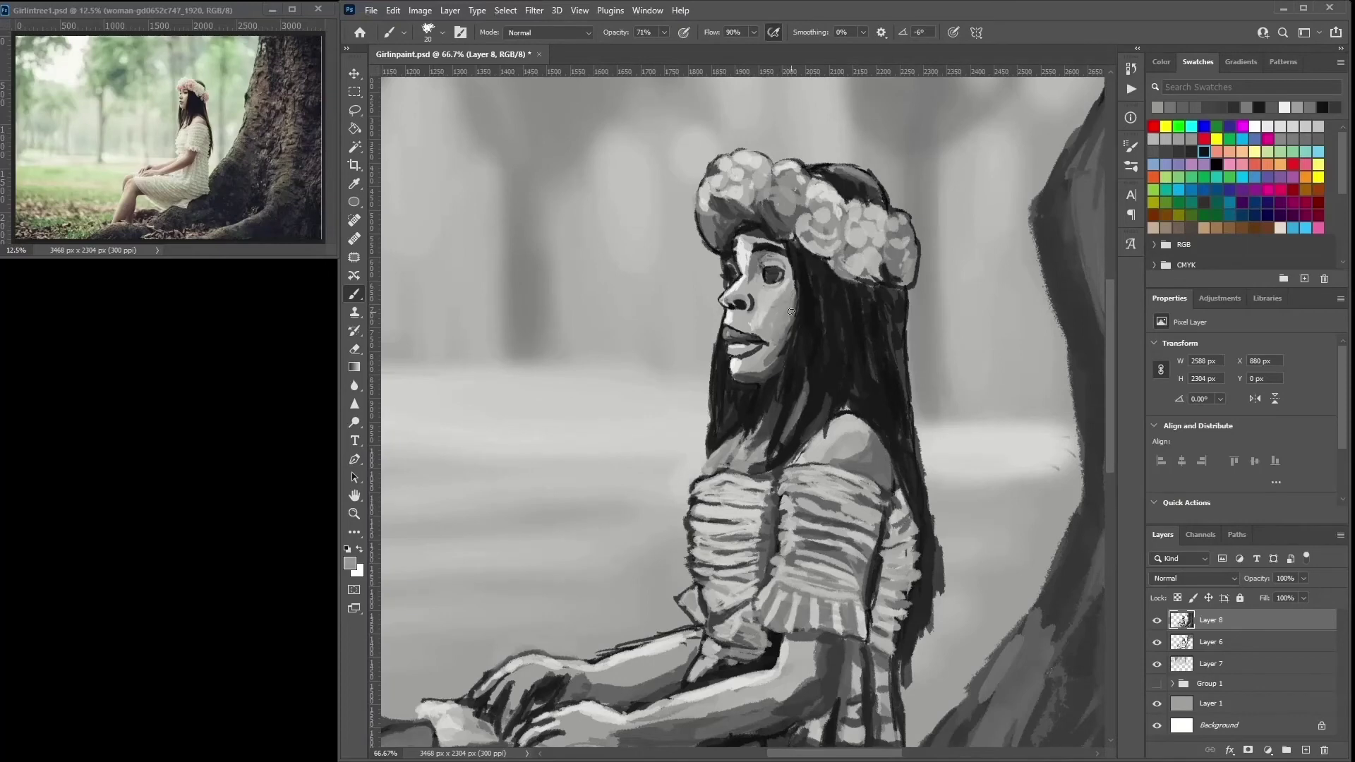
left_click(746, 326)
- Enlarge the brush, paint lighter tone on the girl's knee, then shrink the brush
left_click(847, 176, "alt")
scroll(847, 176, "down", 2)
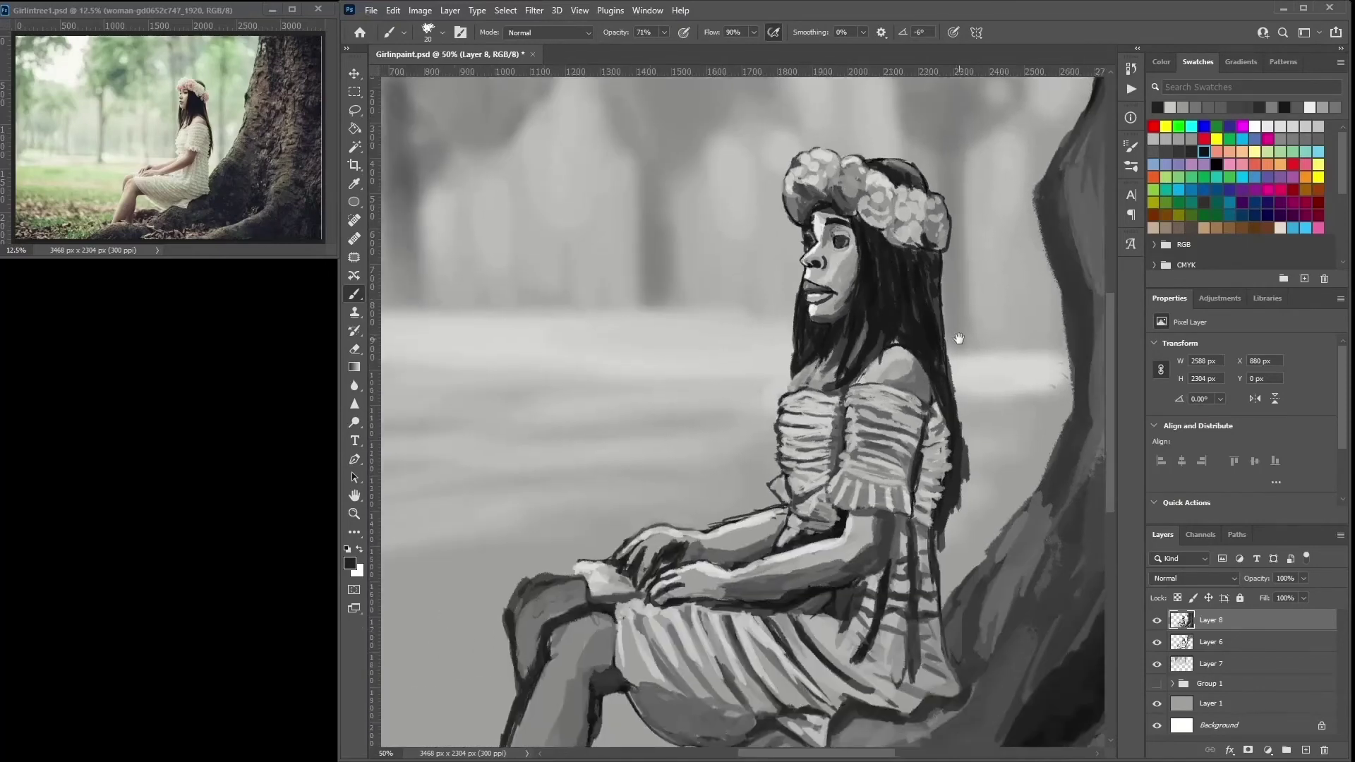
right_click(567, 514)
key("Return")
left_click_drag(529, 500, 494, 487)
right_click(497, 472)
key("Return")
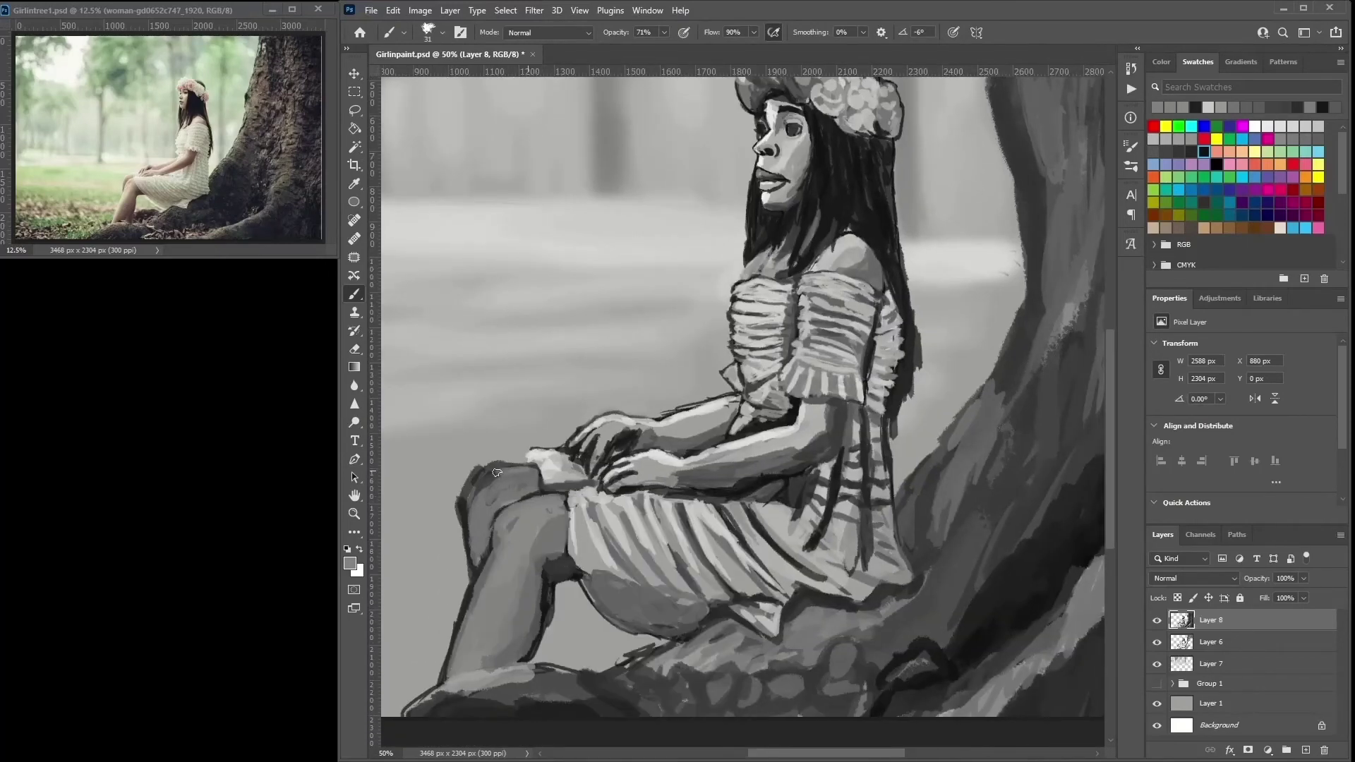
- Switch to a soft round brush tip and paint light grey strokes on the shin and knee
right_click(463, 523)
key("Return")
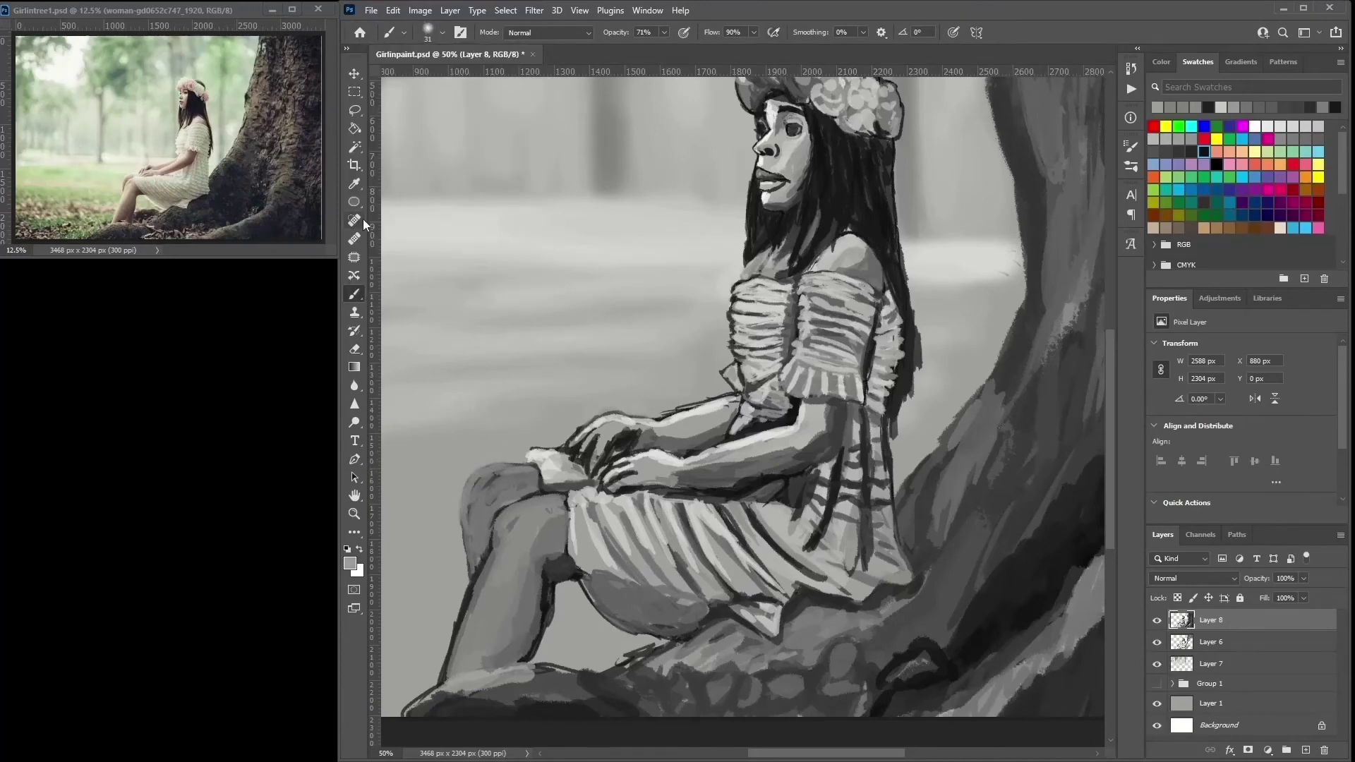
left_click(466, 562, "alt")
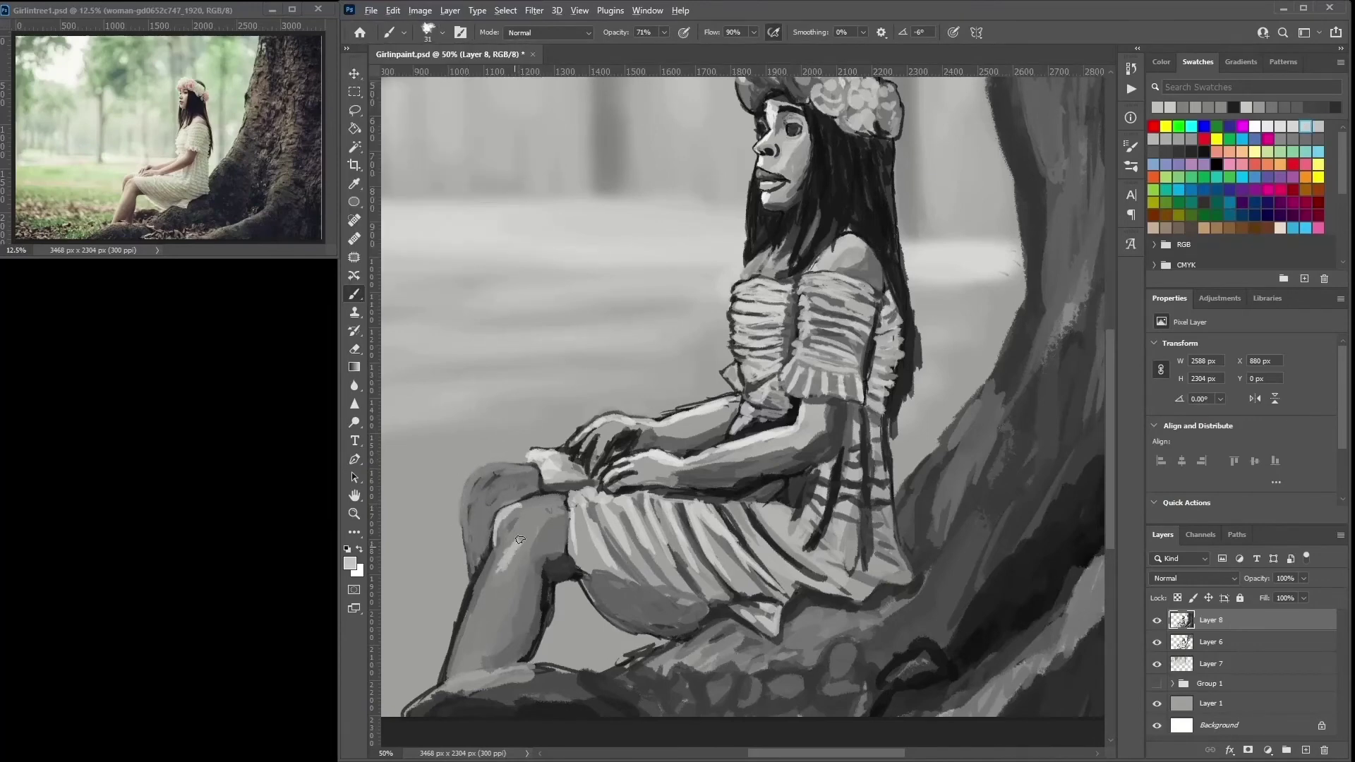
mouse_move(492, 550)
left_mouse_down()
mouse_move(455, 664)
mouse_move(480, 646)
left_mouse_up()
left_click_drag(537, 536, 543, 503)
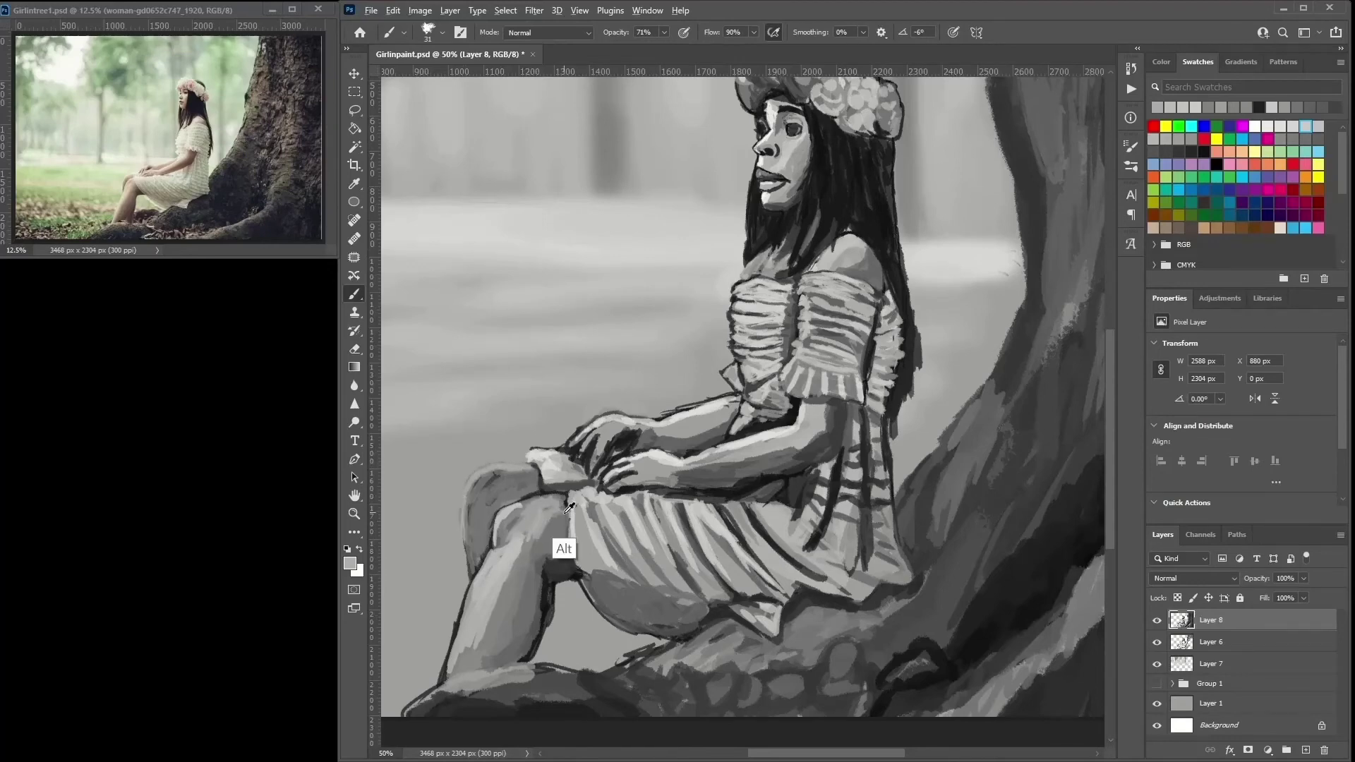
- Sample darker greys from the leg and paint a dark edge along the calf
left_click(569, 508, "alt")
left_click(551, 508, "alt")
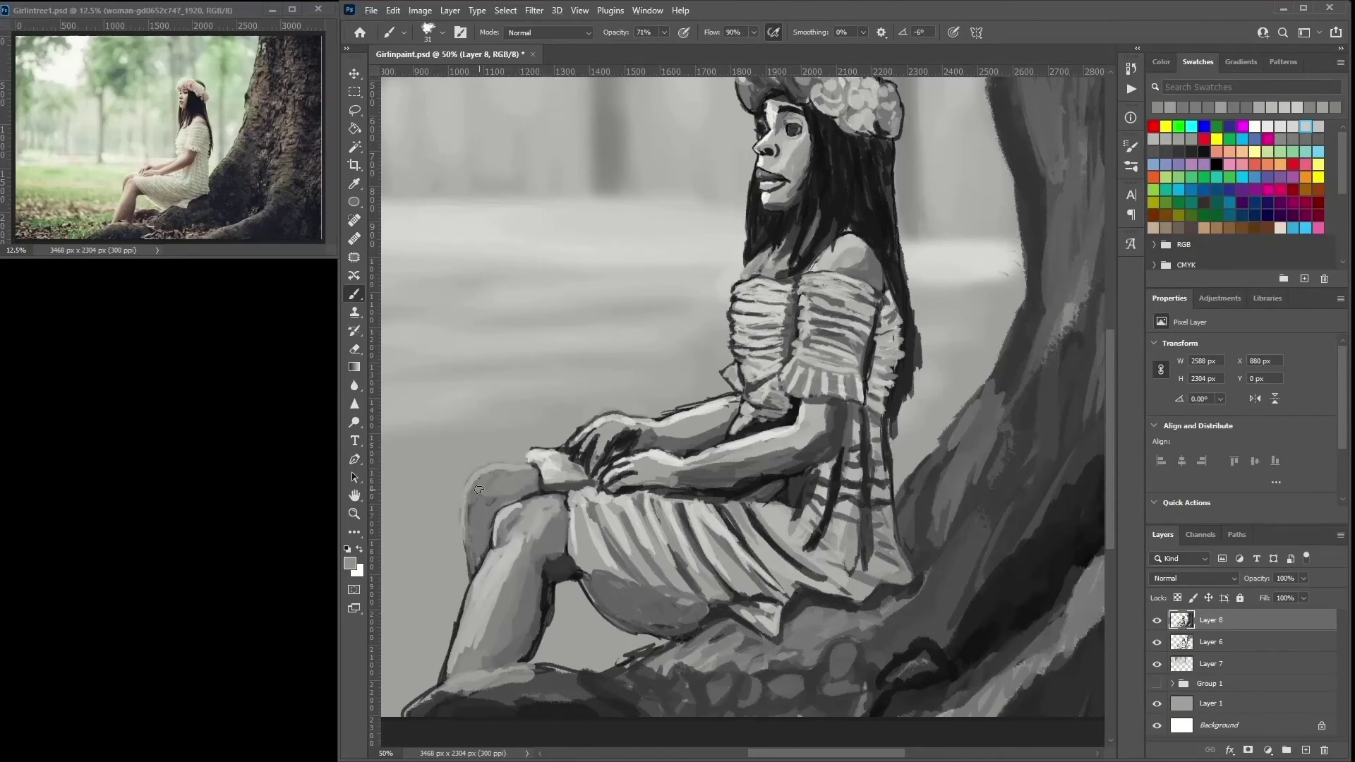
left_click(553, 486, "alt")
left_click_drag(557, 573, 545, 624)
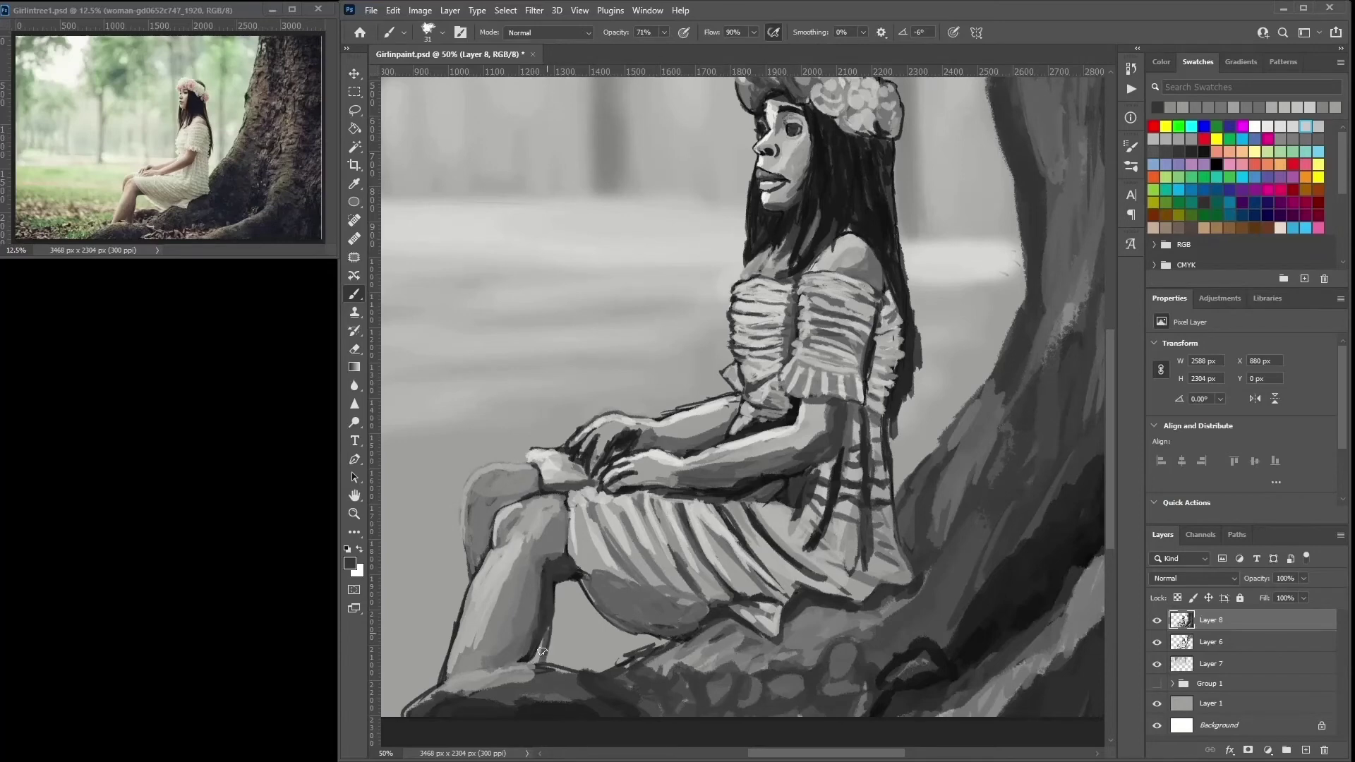
left_click(553, 555, "alt")
left_click_drag(553, 555, 565, 443)
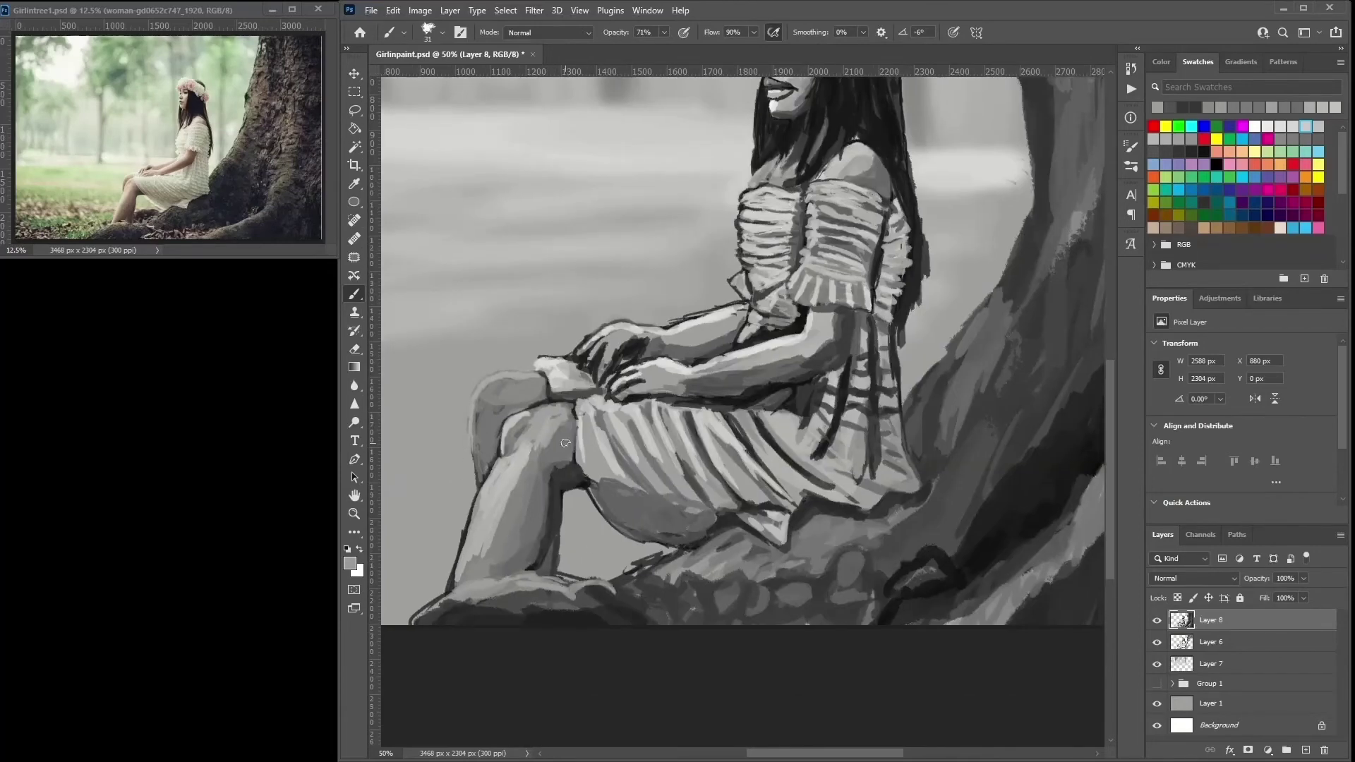
left_click(551, 565, "alt")
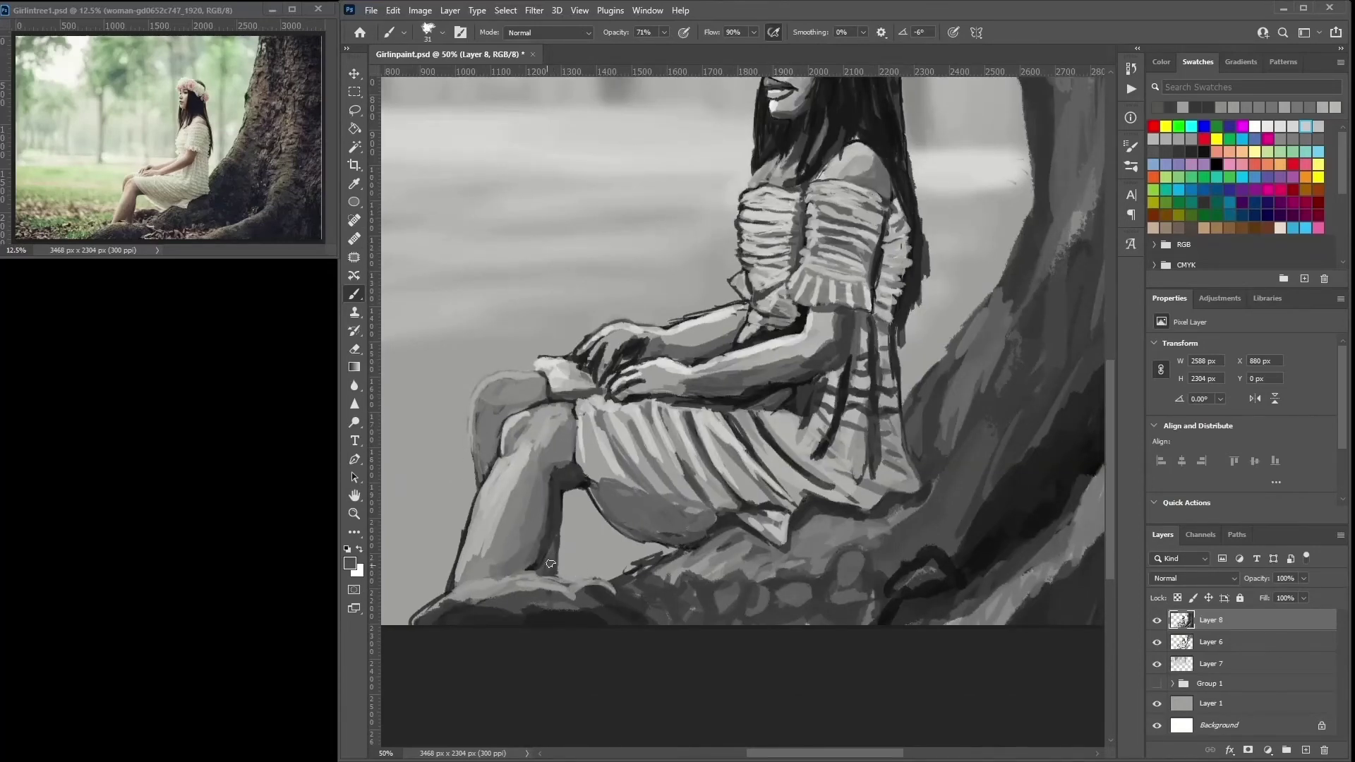
left_click(671, 560, "alt")
mouse_move(565, 549)
left_mouse_down()
mouse_move(576, 548)
mouse_move(557, 574)
mouse_move(563, 549)
left_mouse_up()
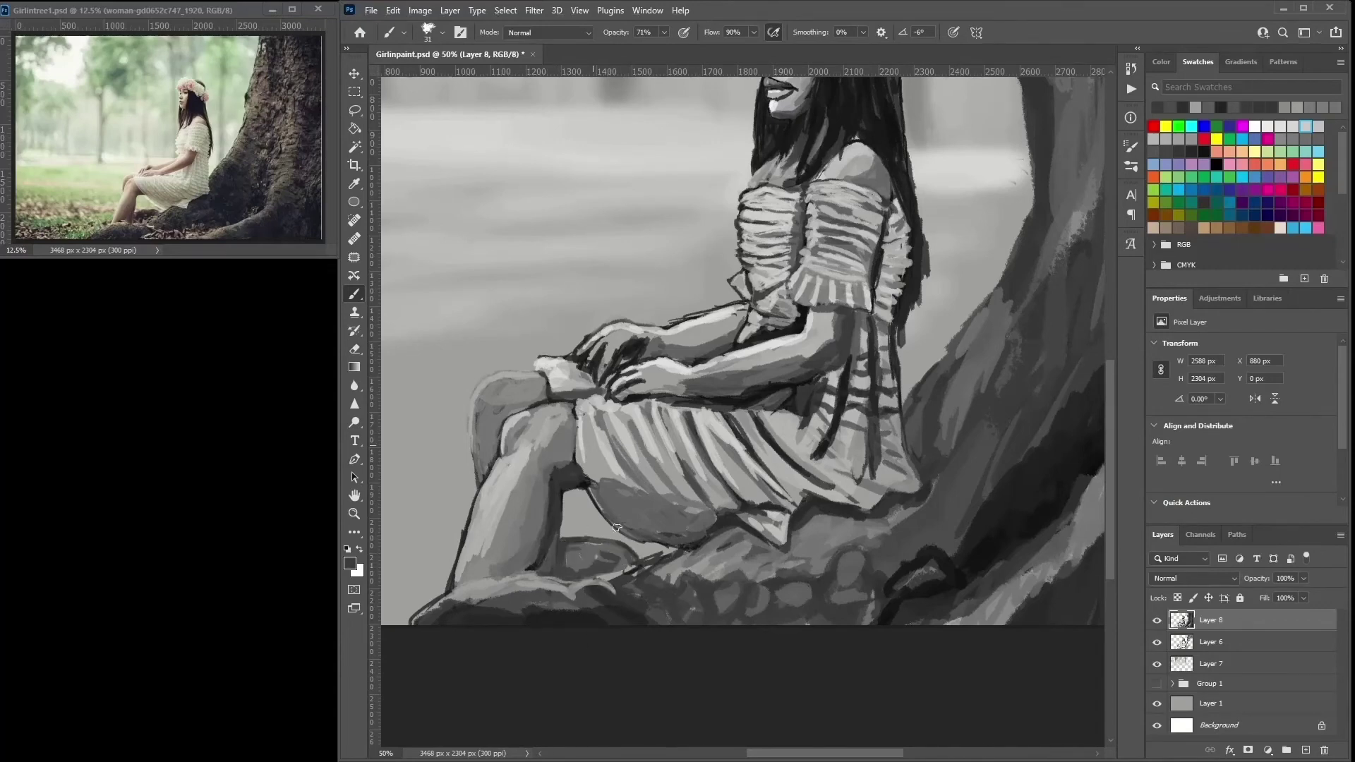
key("ctrl+minus")
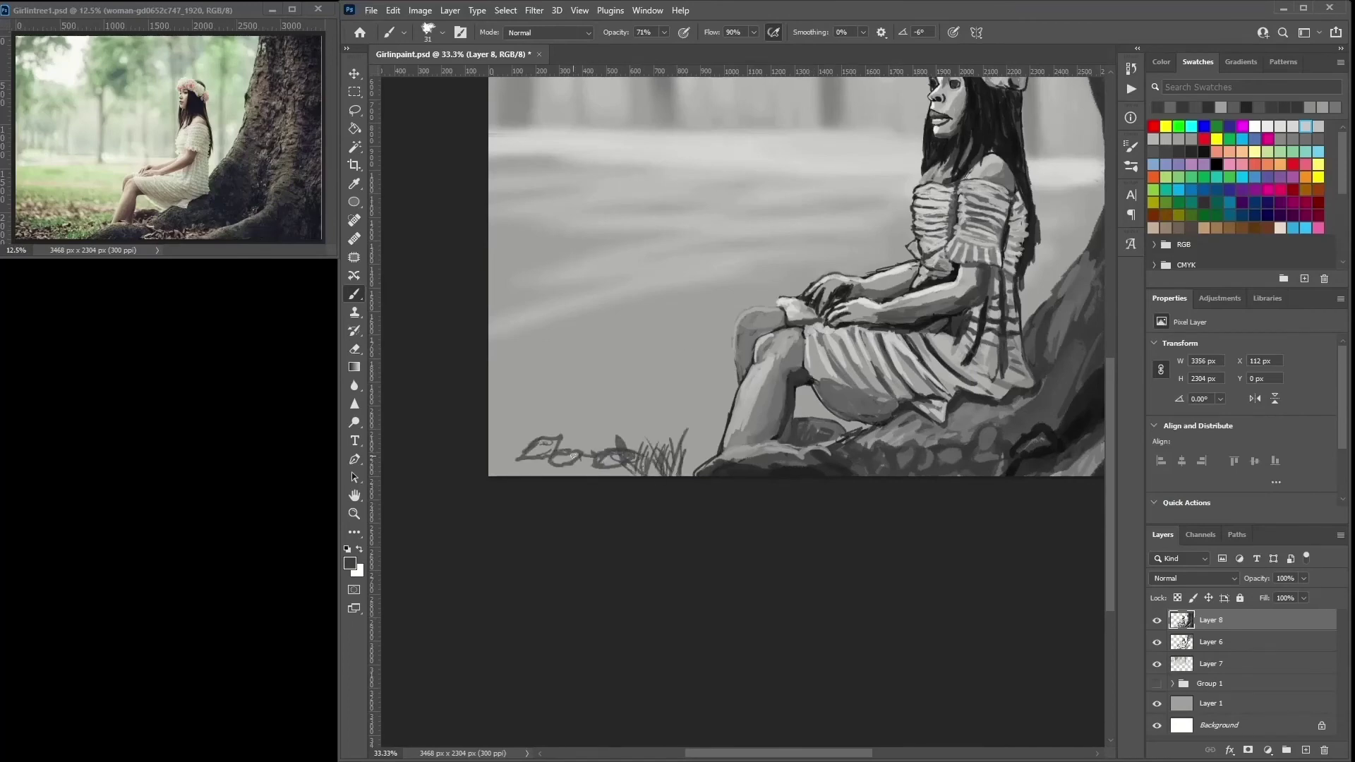
- Paint clumps of dark grass blades at the lower left with an enlarged grass brush
mouse_move(573, 456)
left_mouse_down()
mouse_move(549, 426)
mouse_move(553, 406)
mouse_move(655, 461)
mouse_move(674, 414)
mouse_move(513, 449)
mouse_move(544, 421)
mouse_move(571, 462)
mouse_move(529, 468)
left_mouse_up()
left_click(1293, 139)
left_click_drag(593, 422, 683, 455)
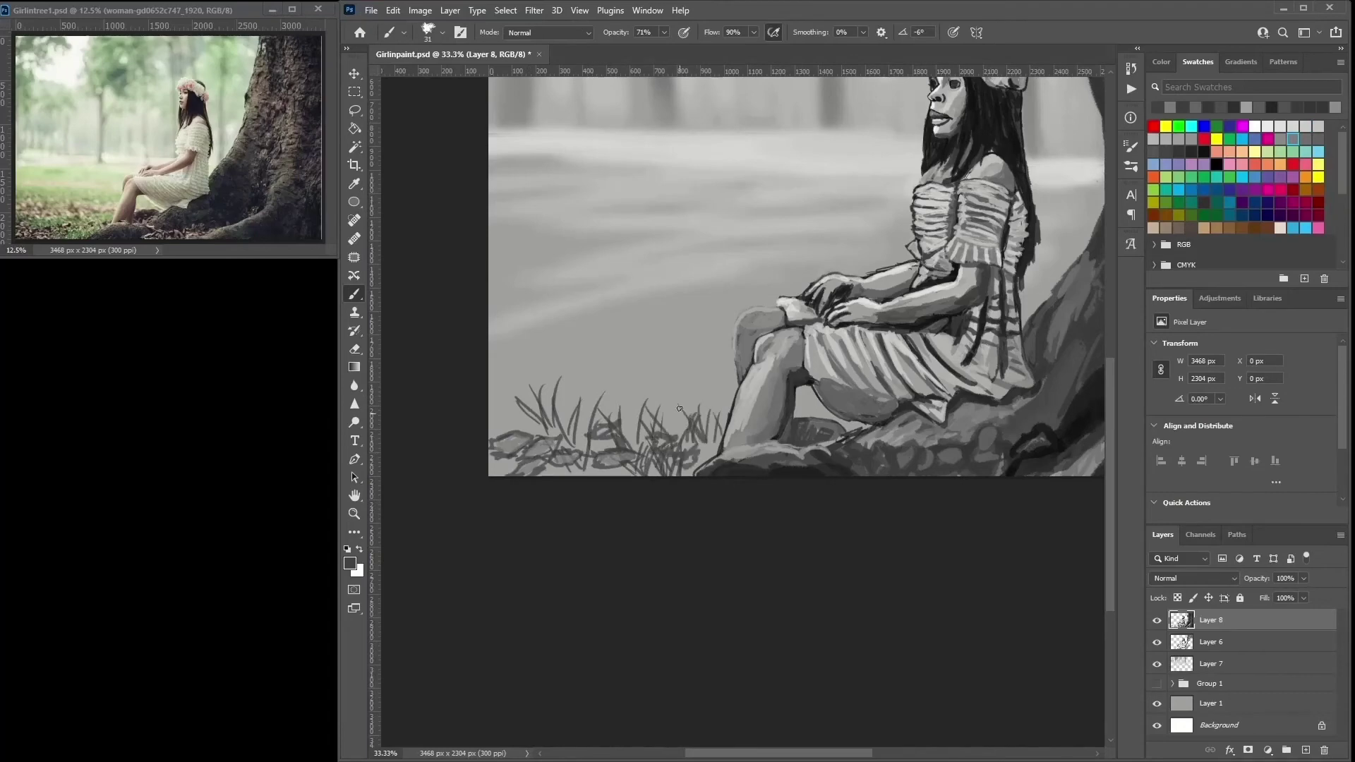
key("bracketright")
key("bracketright")
left_click_drag(600, 430, 614, 480)
mouse_move(646, 434)
left_mouse_down()
mouse_move(582, 445)
mouse_move(584, 465)
mouse_move(645, 461)
left_mouse_up()
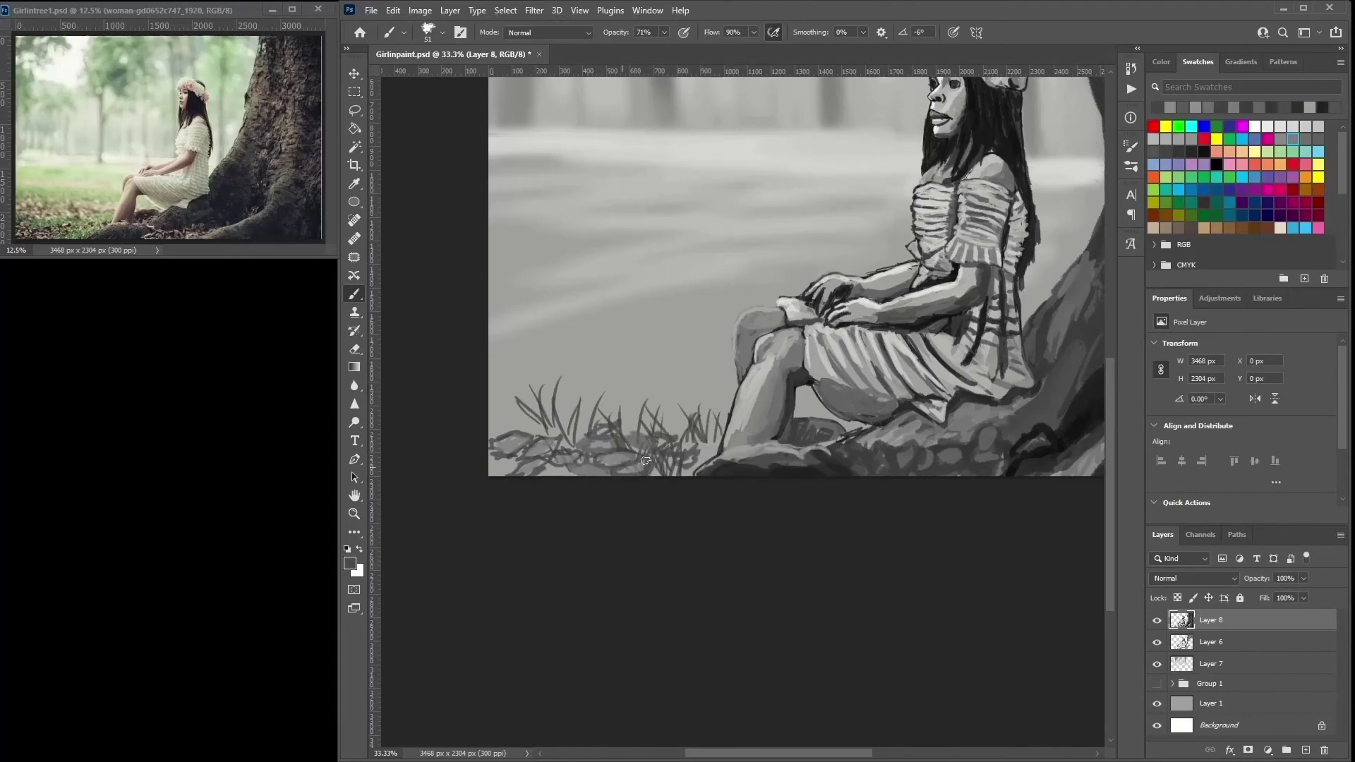
- With a soft round brush, paint light and dark blurred shapes behind the grass
left_click(442, 32)
left_click(385, 113)
left_click(1305, 125)
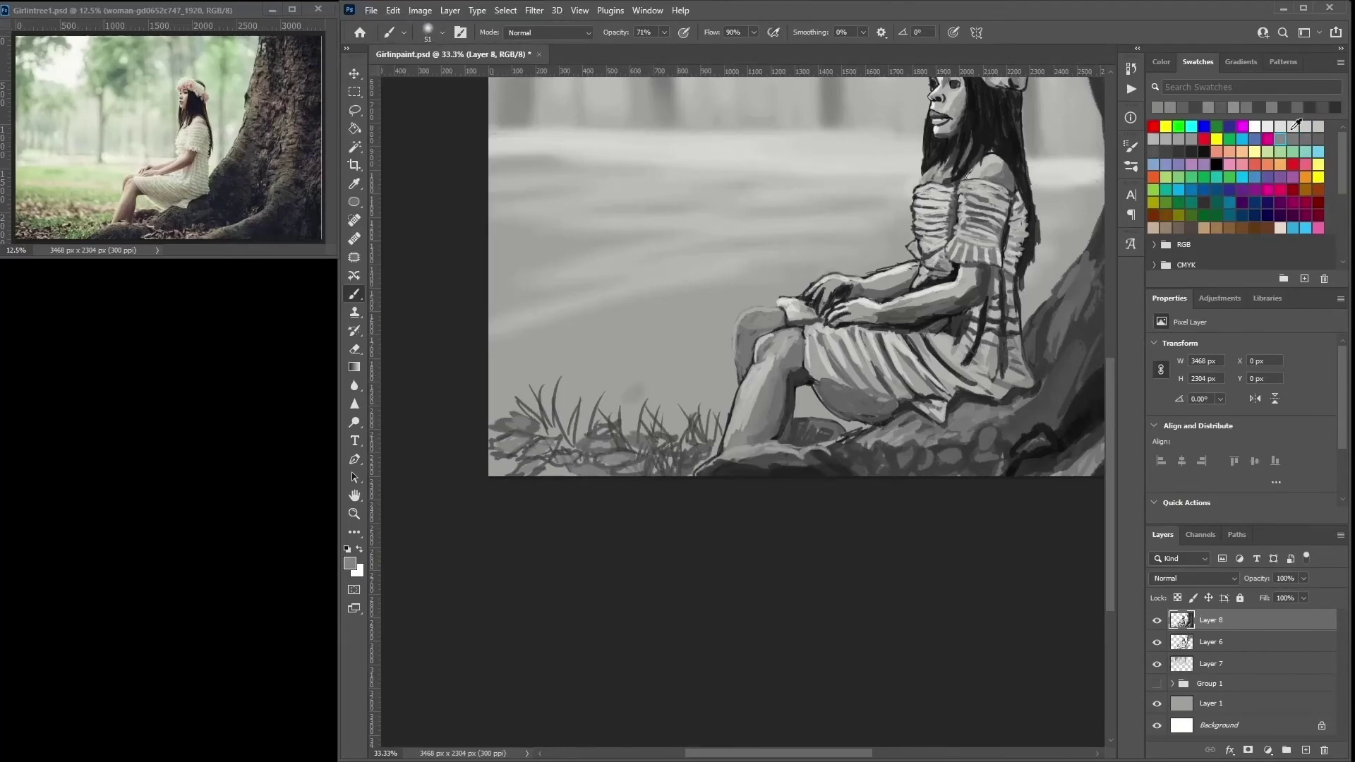
mouse_move(628, 388)
left_mouse_down()
mouse_move(718, 375)
mouse_move(516, 388)
left_mouse_up()
left_click(1166, 151)
left_click_drag(653, 388, 607, 385)
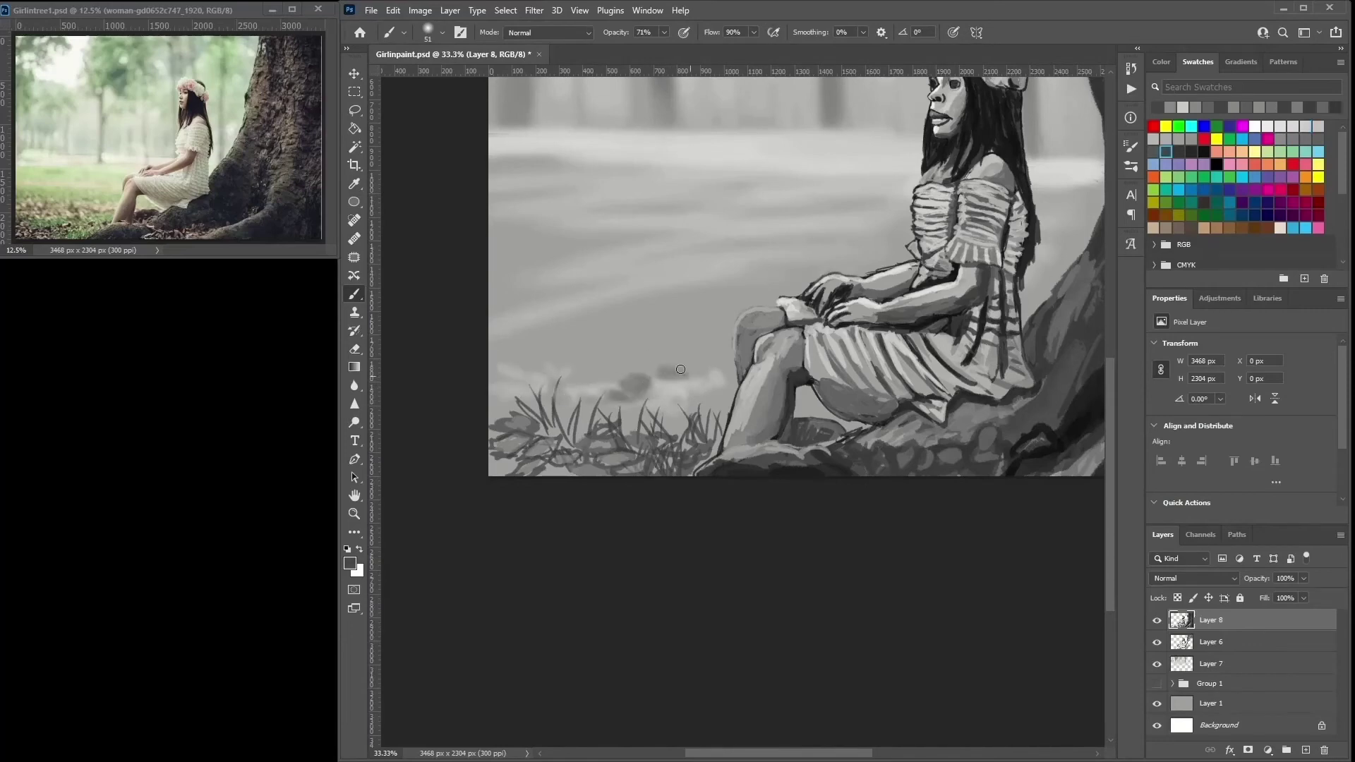
left_click_drag(699, 356, 557, 353)
left_click_drag(667, 318, 706, 381)
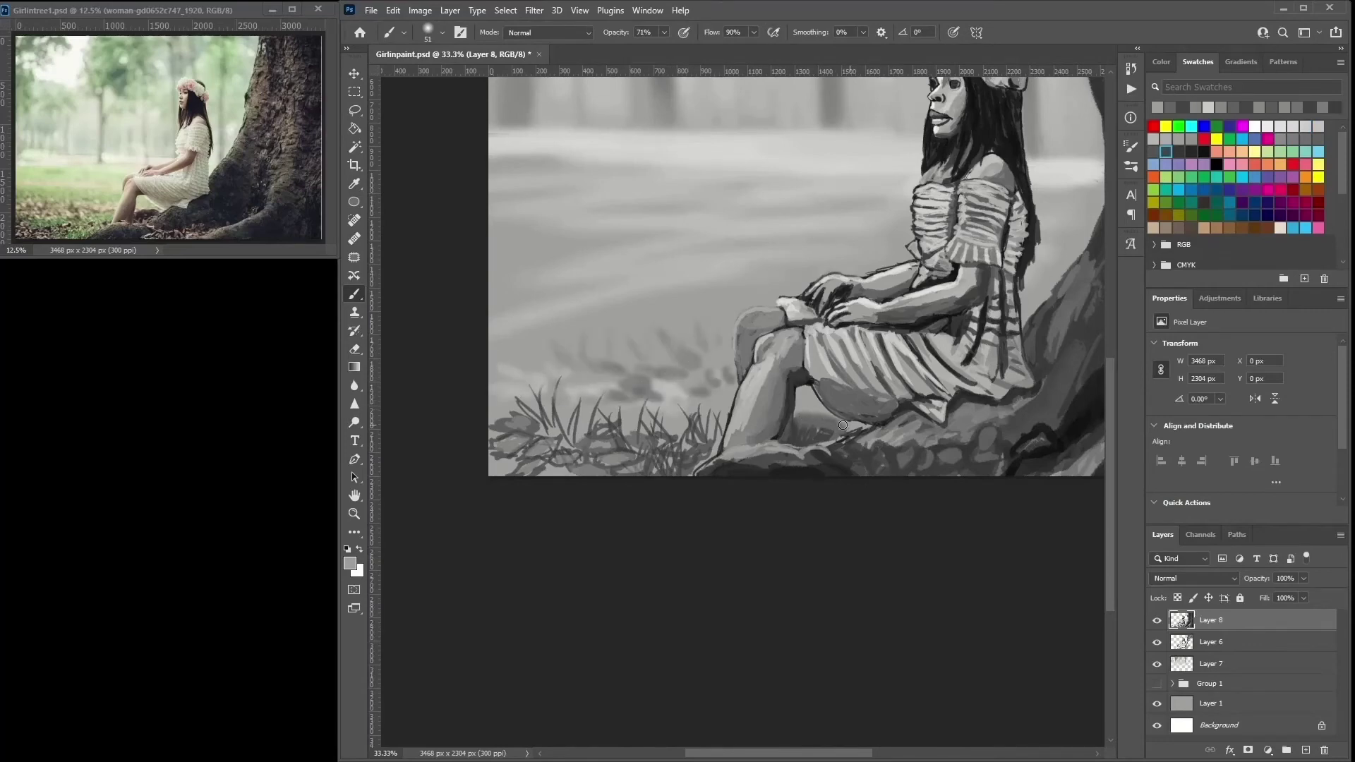
- Return to the grass brush, stamp grass along the bottom edge and darken near the tree base
left_click(705, 385, "alt")
left_click(428, 32)
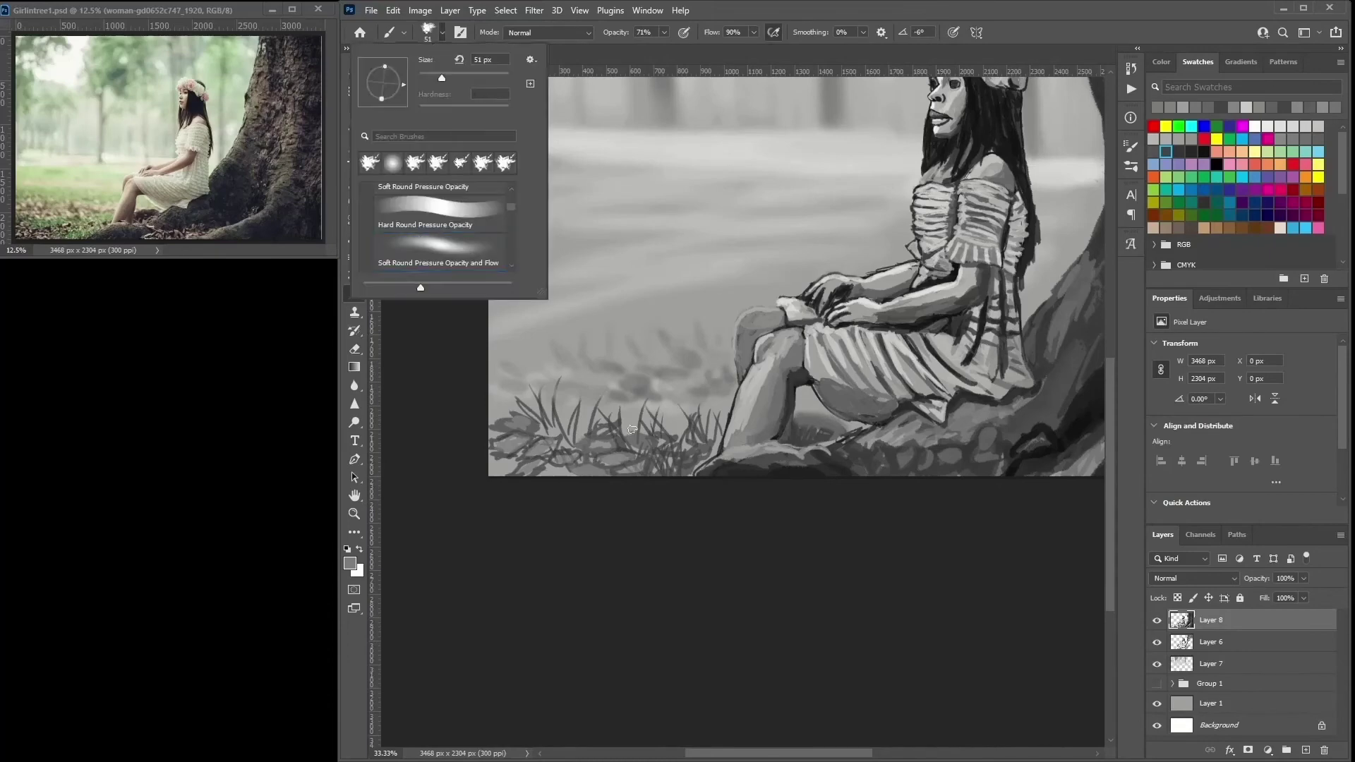
double_click(423, 152)
left_click_drag(593, 416, 498, 413)
mouse_move(664, 470)
left_mouse_down()
mouse_move(544, 459)
mouse_move(519, 432)
left_mouse_up()
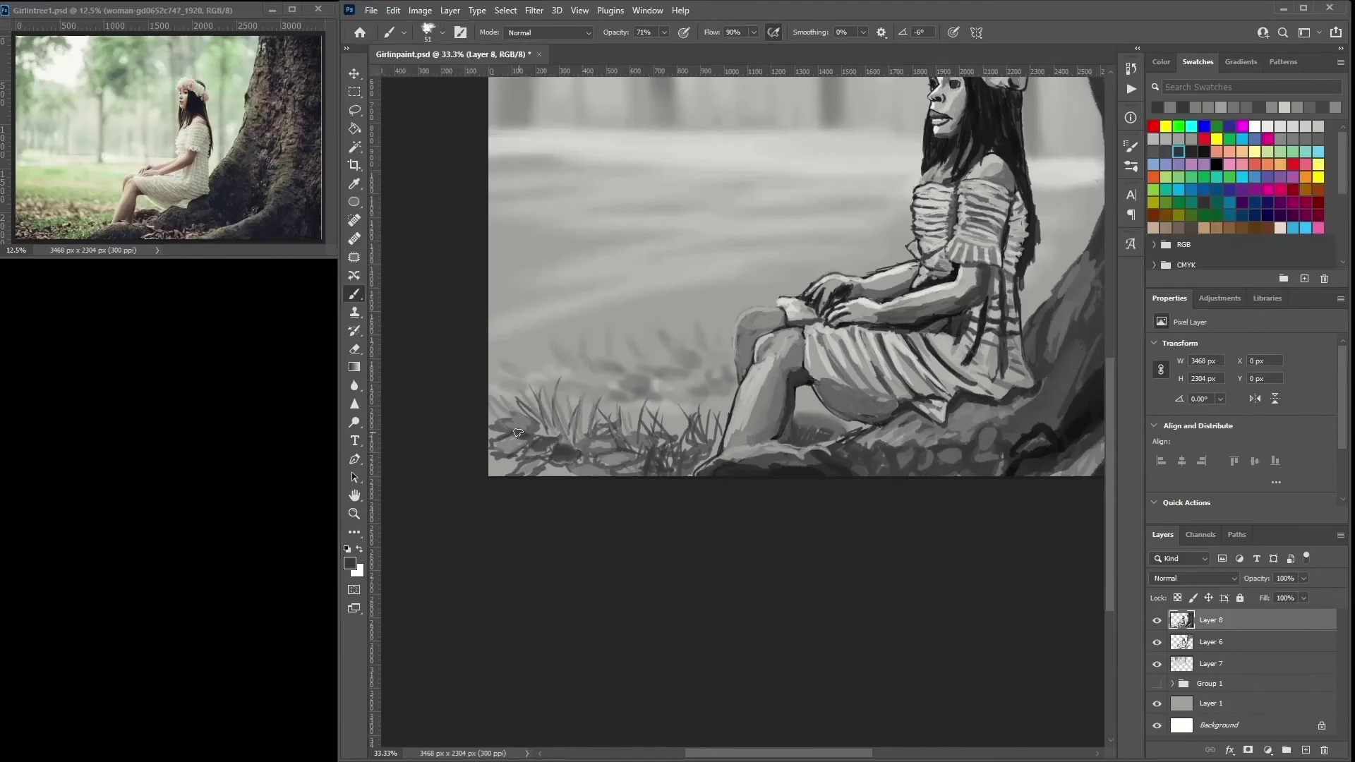
mouse_move(638, 452)
left_mouse_down()
mouse_move(664, 474)
mouse_move(677, 451)
mouse_move(716, 472)
mouse_move(706, 452)
mouse_move(677, 469)
mouse_move(755, 445)
mouse_move(875, 442)
mouse_move(840, 464)
left_mouse_up()
mouse_move(984, 434)
left_mouse_down()
mouse_move(995, 462)
mouse_move(932, 447)
mouse_move(906, 477)
mouse_move(1061, 417)
mouse_move(883, 424)
left_mouse_up()
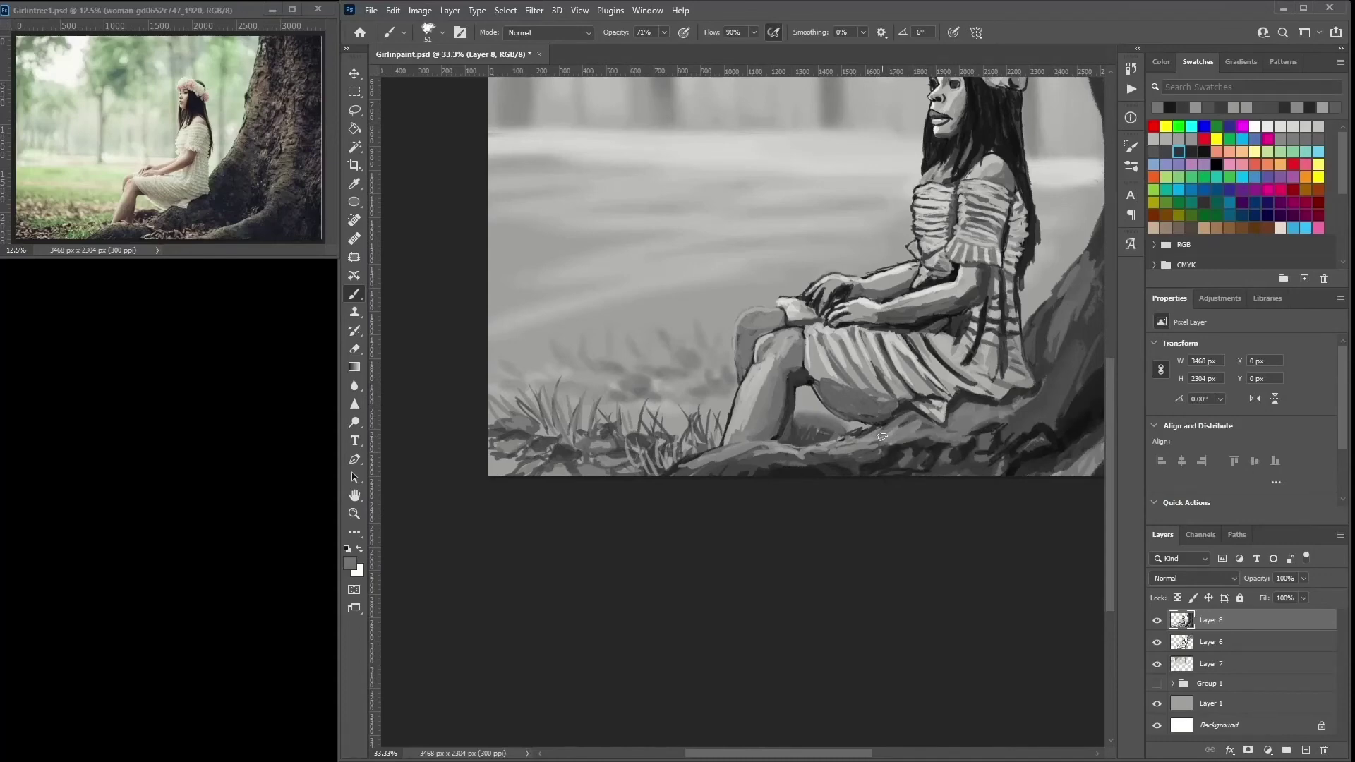
- Fit the painting in view and paint dark and light bark patches on the trunk
scroll(822, 254, "down", 1)
scroll(822, 255, "up", 3)
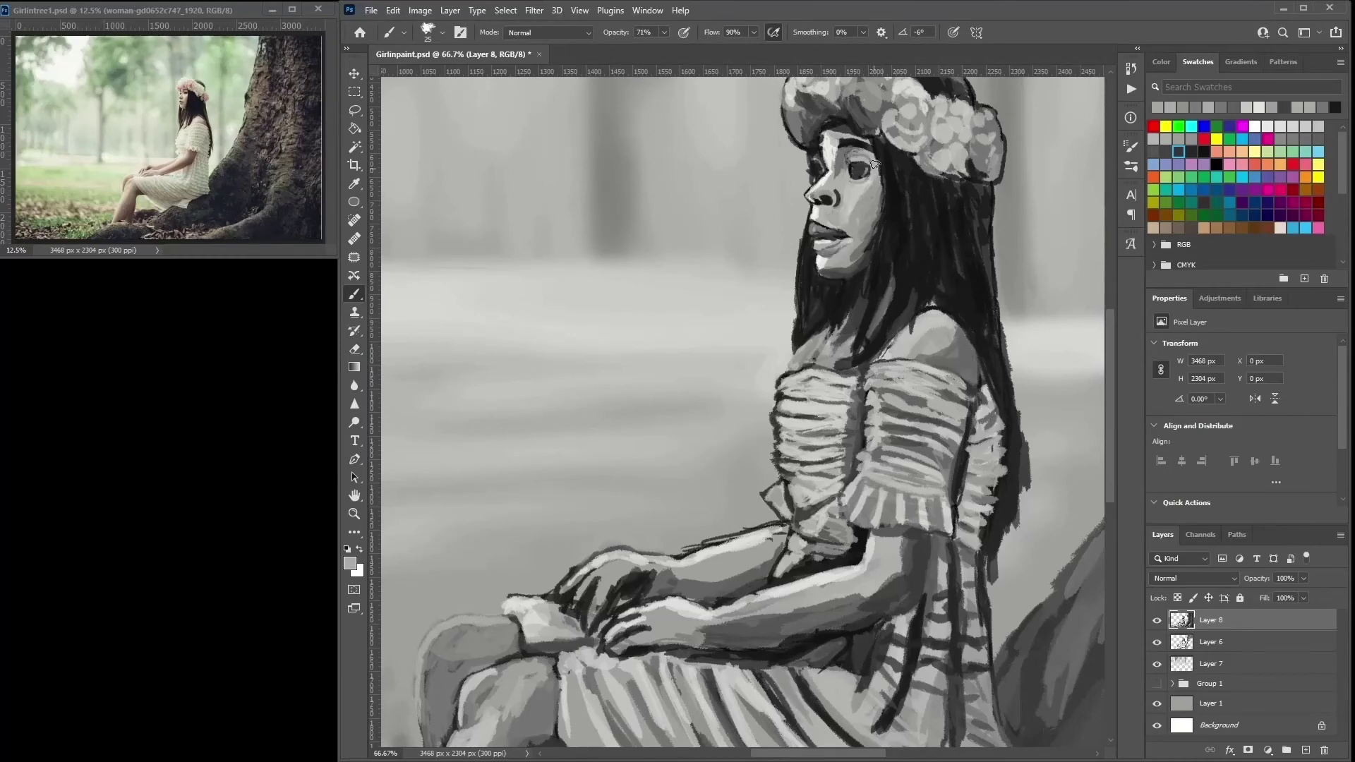
key("h")
mouse_move(882, 157)
left_mouse_down()
mouse_move(894, 247)
mouse_move(816, 329)
left_mouse_up()
mouse_move(744, 212)
left_mouse_down()
mouse_move(748, 247)
mouse_move(761, 208)
mouse_move(740, 216)
mouse_move(741, 232)
mouse_move(781, 192)
mouse_move(744, 188)
mouse_move(753, 157)
mouse_move(732, 184)
mouse_move(722, 258)
mouse_move(779, 226)
mouse_move(738, 306)
mouse_move(730, 248)
mouse_move(721, 314)
left_mouse_up()
mouse_move(738, 248)
left_mouse_down()
mouse_move(741, 307)
mouse_move(699, 317)
mouse_move(706, 353)
left_mouse_up()
left_click_drag(790, 328, 800, 403)
- Add light strokes on the upper trunk and darken the trunk's right side and lower right
scroll(800, 404, "down", 2)
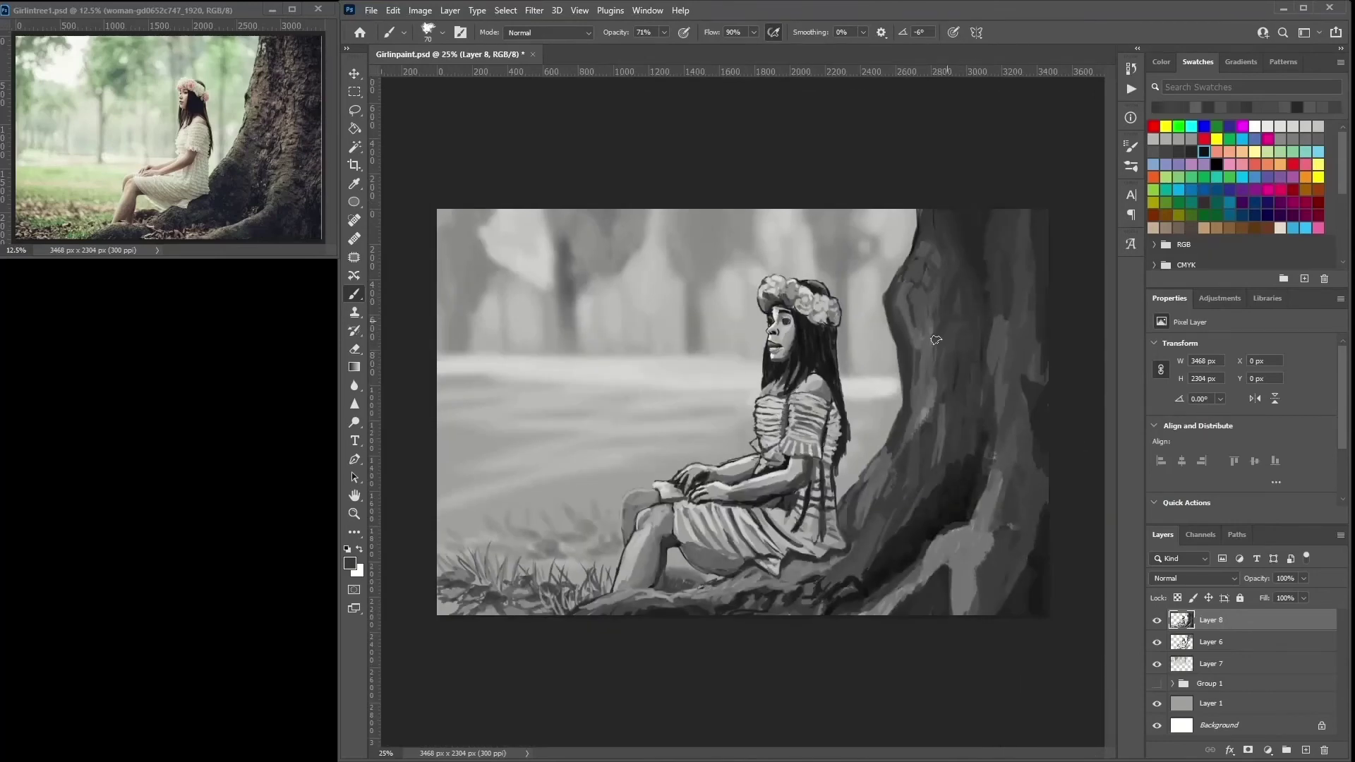
left_click(945, 320, "alt")
left_click_drag(945, 311, 922, 315)
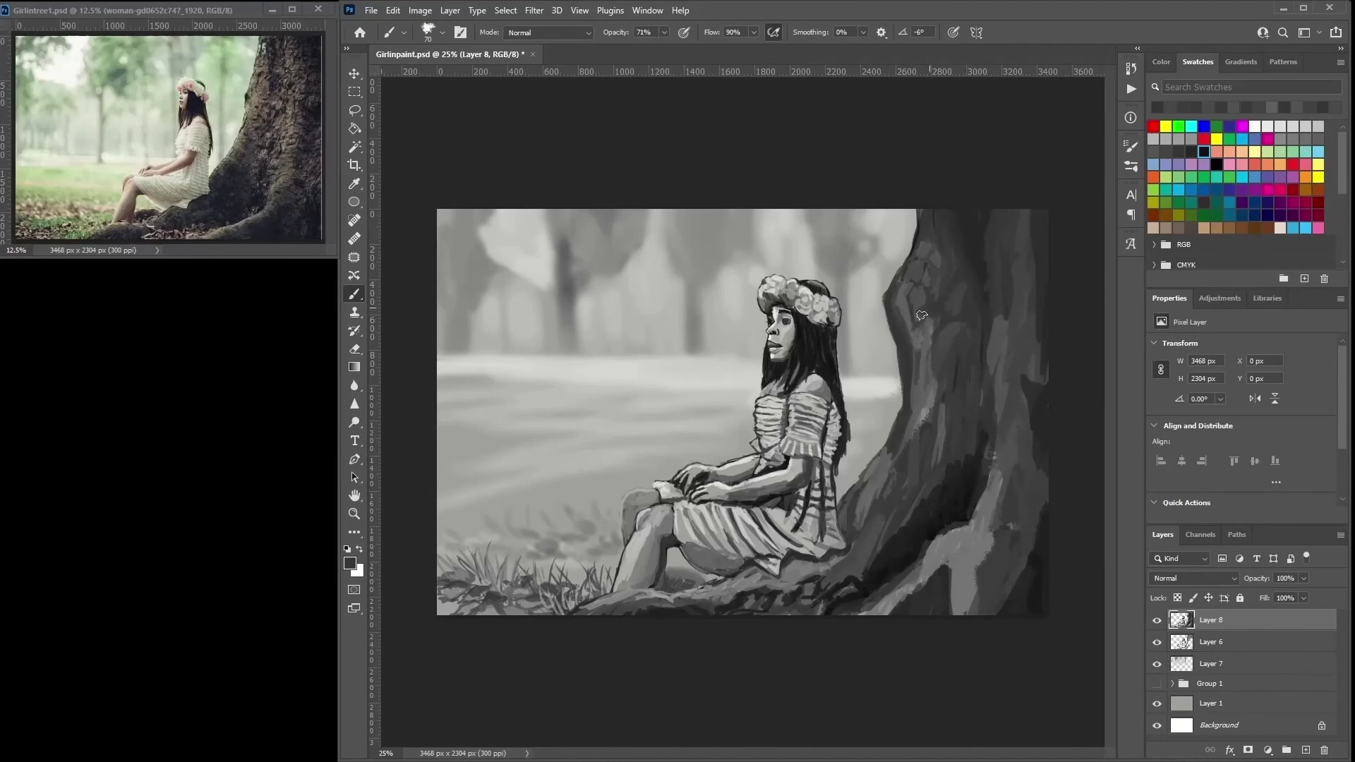
left_click_drag(1003, 212, 1006, 243)
left_click_drag(955, 239, 1034, 382)
left_click_drag(1017, 547, 1015, 604)
mouse_move(985, 586)
left_mouse_down()
mouse_move(992, 613)
mouse_move(981, 607)
mouse_move(1001, 536)
left_mouse_up()
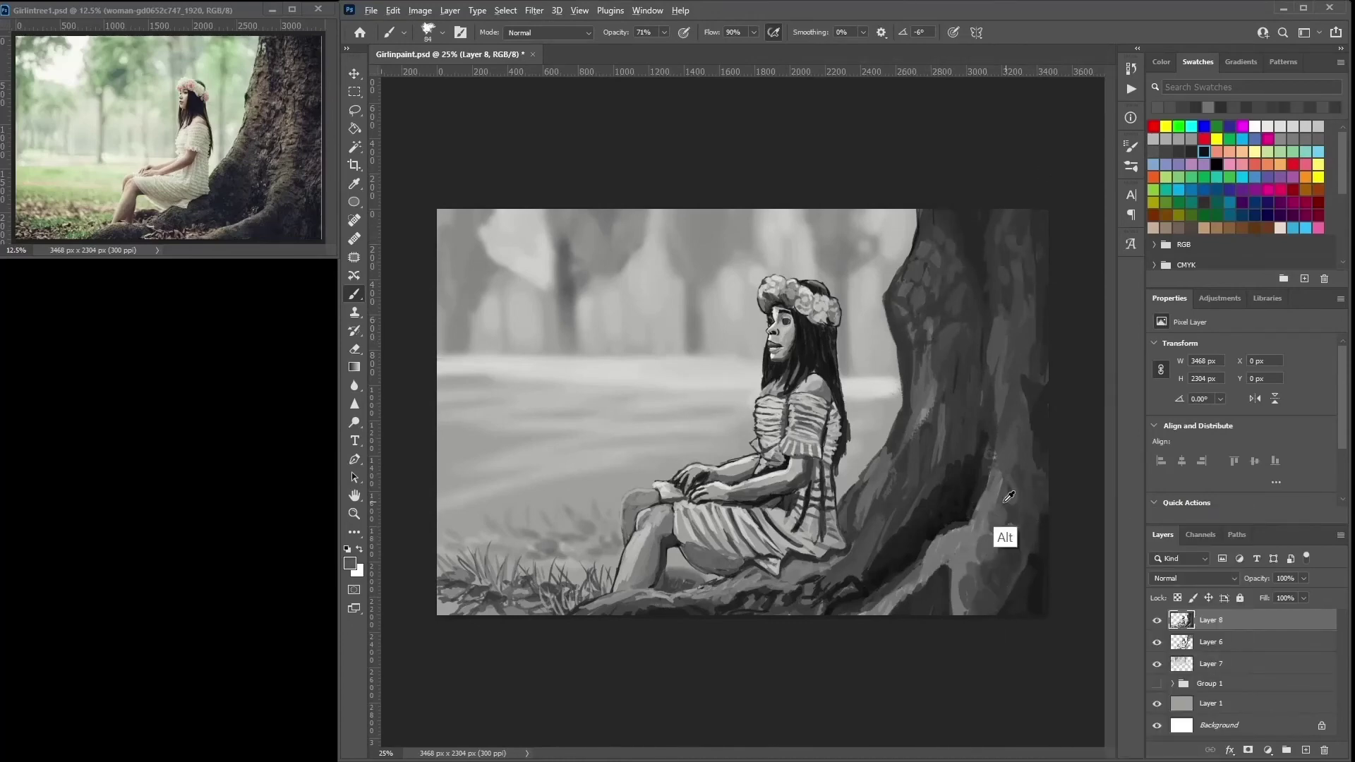
mouse_move(1006, 487)
left_mouse_down()
mouse_move(988, 558)
mouse_move(1016, 596)
left_mouse_up()
key("ctrl+plus")
key("ctrl+plus")
key("ctrl+plus")
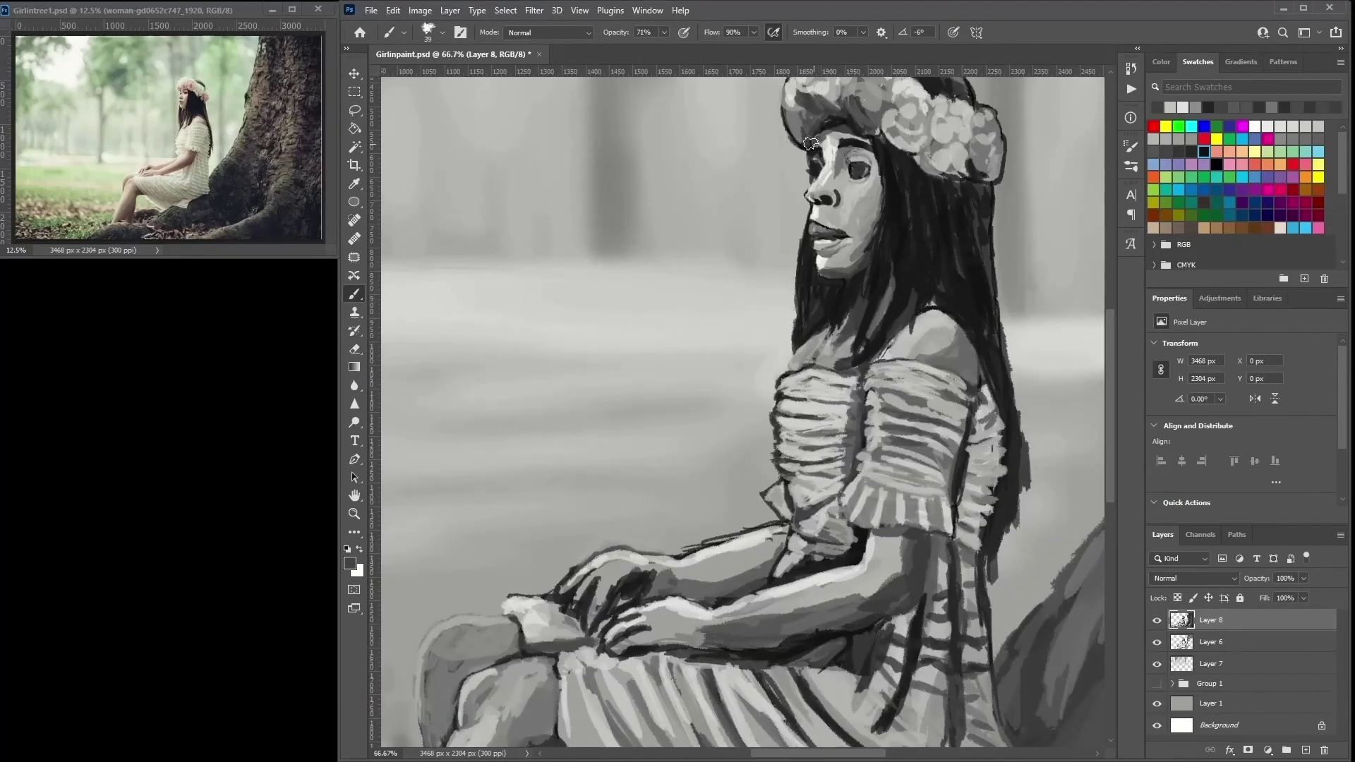
- Repaint the flower crown in light and dark, darkening its right edge
scroll(812, 215, "up", 5)
left_click(801, 211, "alt")
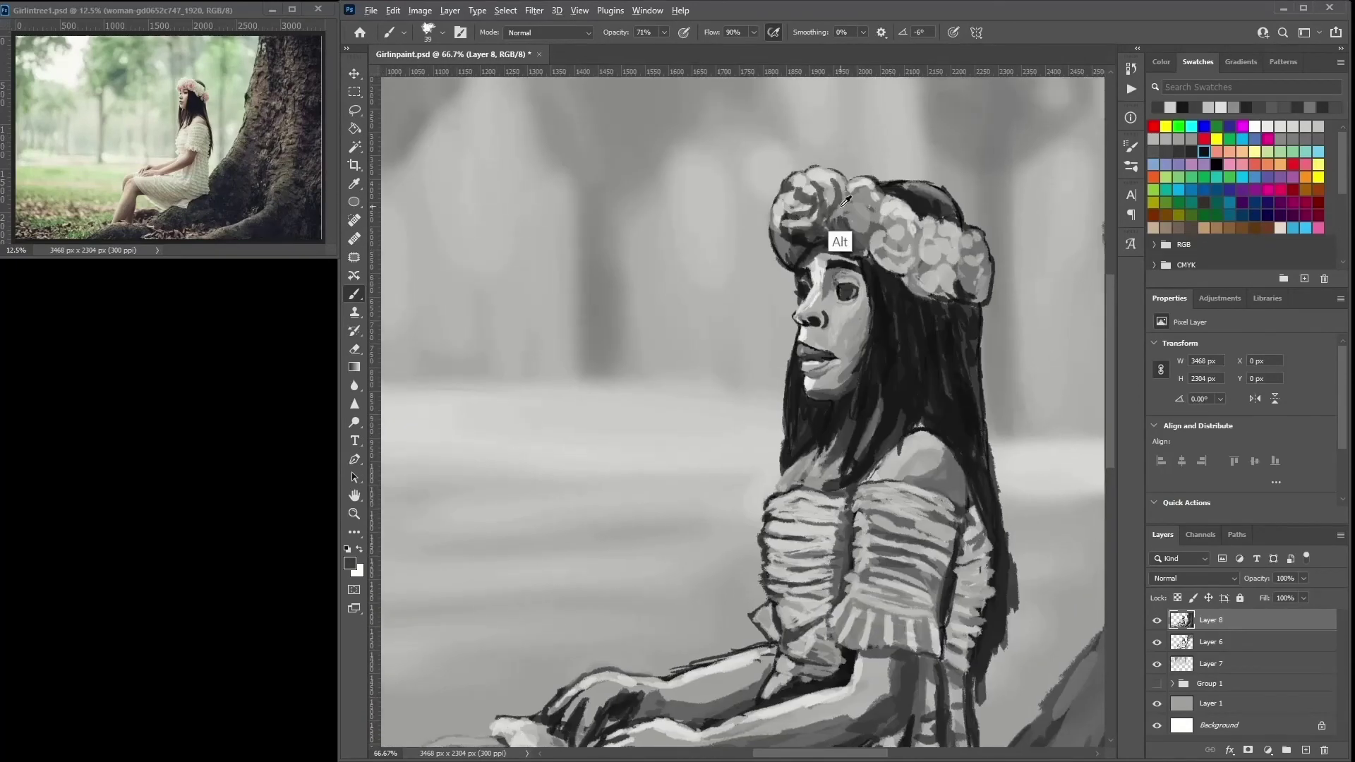
mouse_move(818, 189)
left_mouse_down()
mouse_move(858, 247)
mouse_move(904, 254)
mouse_move(917, 212)
mouse_move(903, 255)
mouse_move(988, 288)
left_mouse_up()
left_click(851, 226, "alt")
left_click(872, 211, "alt")
left_click(868, 226, "alt")
left_click(876, 204, "alt")
left_click(912, 230, "alt")
left_click(976, 230, "alt")
left_click_drag(973, 225, 988, 261)
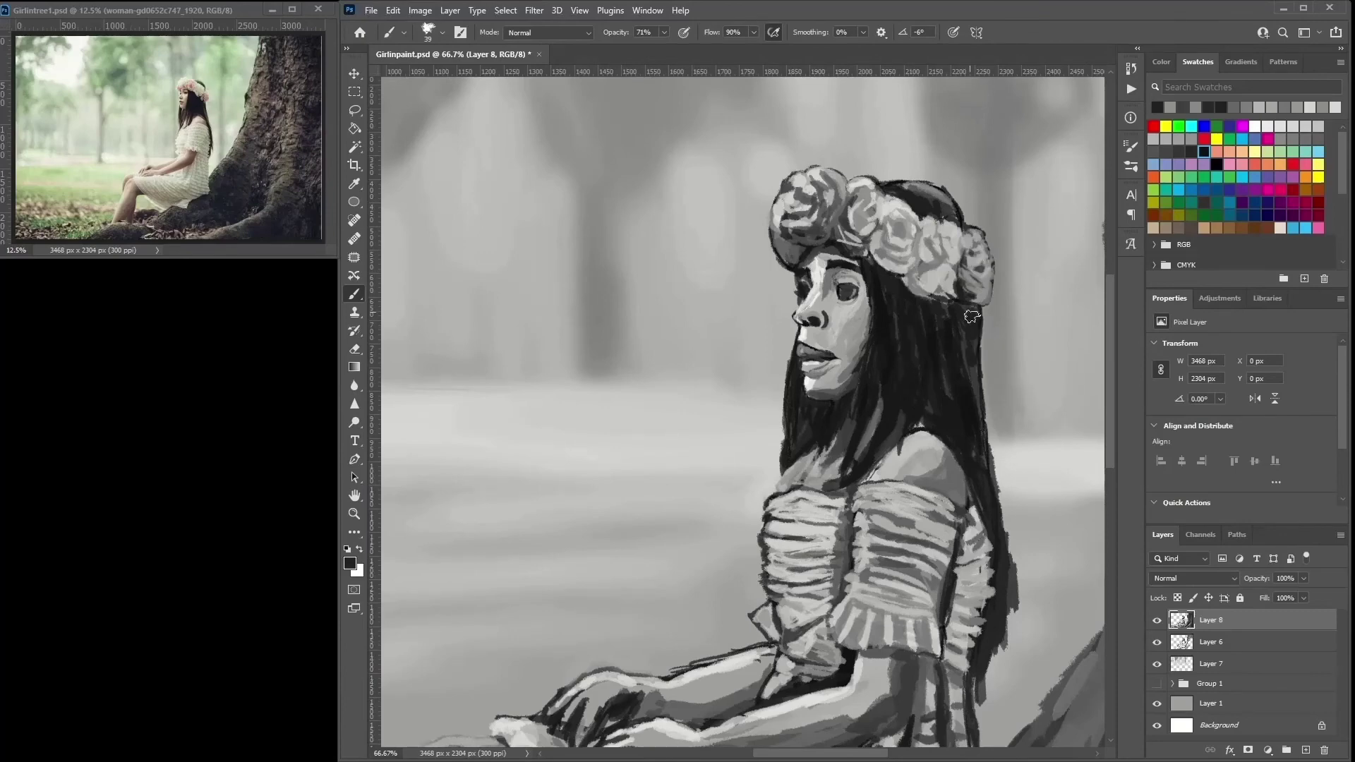
- Sample light greys from the shoulder and arm and paint light strokes on the skirt
left_click(918, 463, "alt")
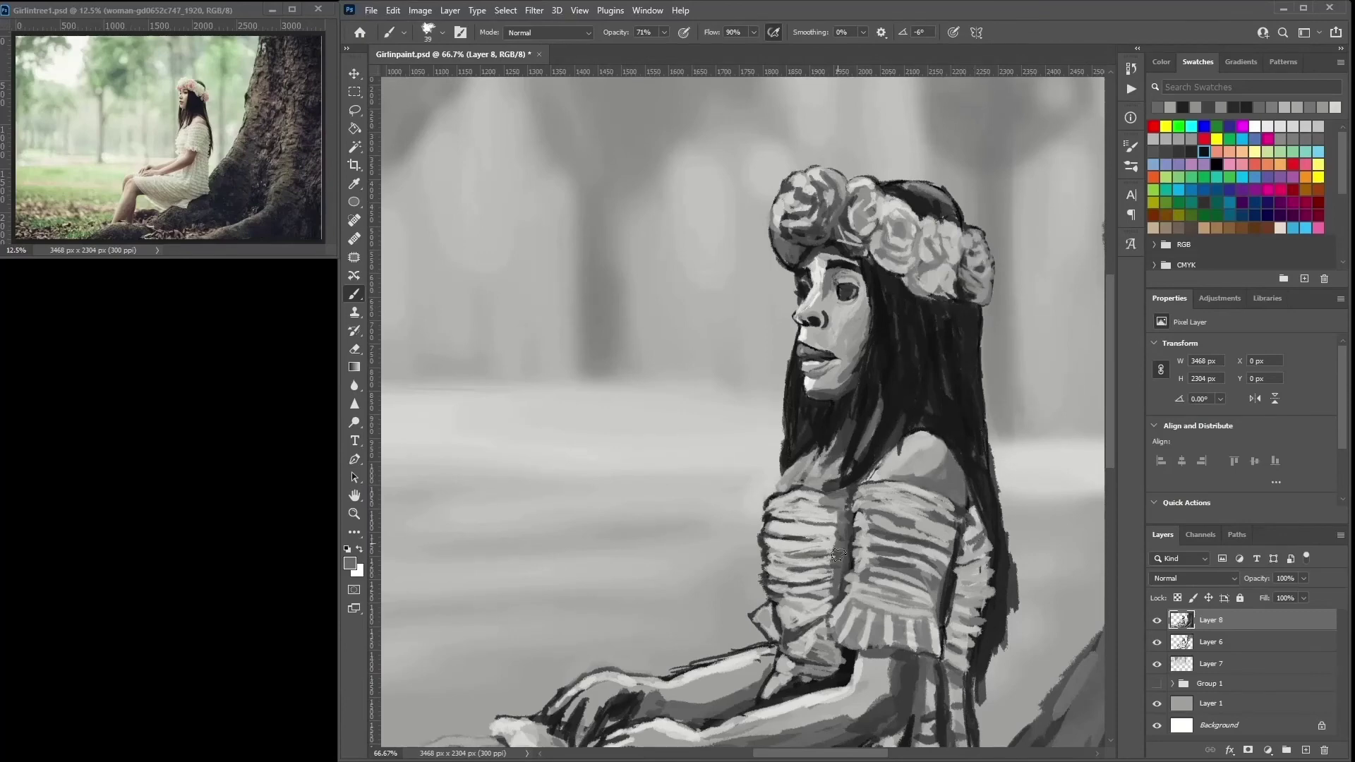
left_click_drag(956, 592, 916, 397)
left_click(885, 464, "alt")
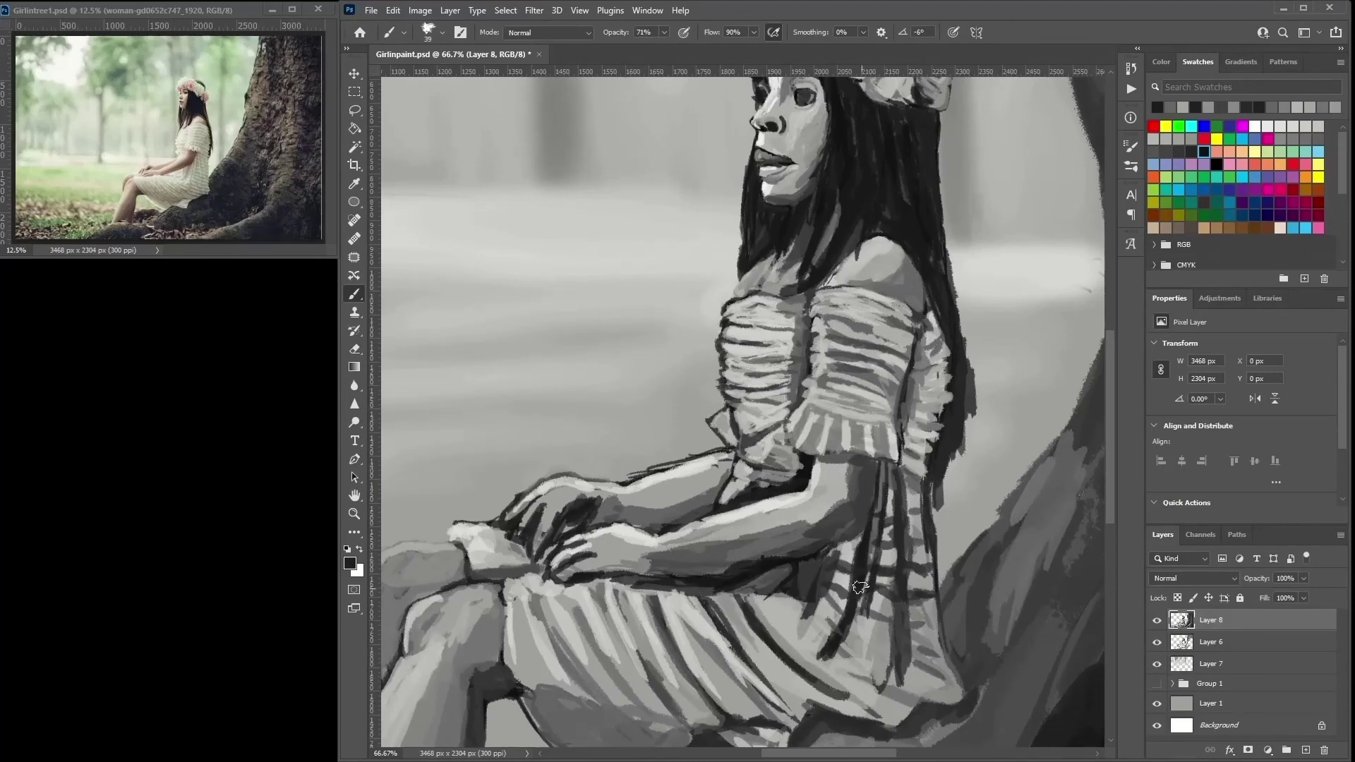
left_click(926, 520, "alt")
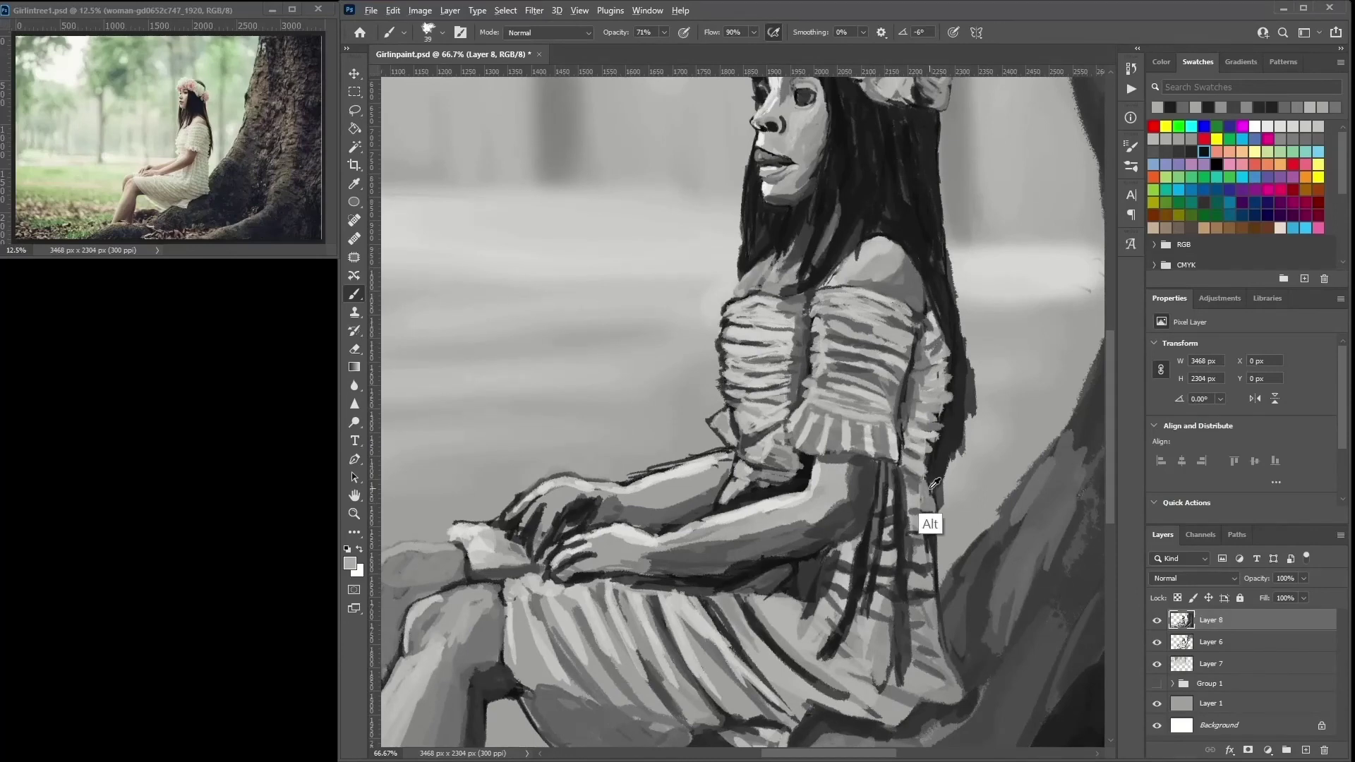
left_click(930, 566, "alt")
mouse_move(938, 593)
left_mouse_down()
mouse_move(874, 638)
mouse_move(932, 631)
mouse_move(847, 621)
left_mouse_up()
- Paint dark folds and strokes across the lower skirt with light touches
left_click(940, 648, "alt")
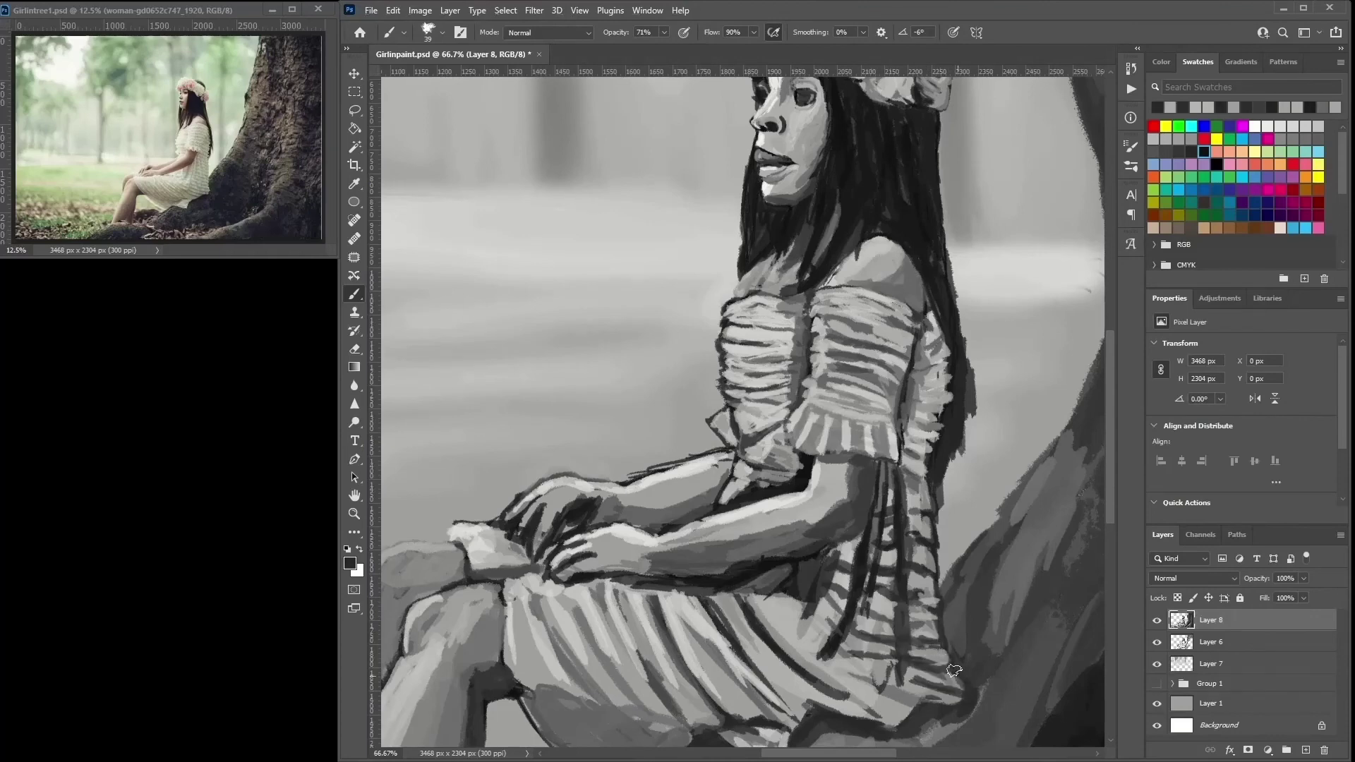
left_click(954, 670, "alt")
mouse_move(946, 677)
left_mouse_down()
mouse_move(882, 702)
mouse_move(790, 639)
mouse_move(794, 613)
mouse_move(822, 595)
mouse_move(805, 560)
left_mouse_up()
left_click(793, 613, "alt")
left_click(822, 594, "alt")
mouse_move(693, 624)
left_mouse_down()
mouse_move(672, 490)
mouse_move(656, 600)
mouse_move(565, 607)
mouse_move(490, 529)
mouse_move(497, 593)
left_mouse_up()
- Add light and dark vertical stripes across the skirt and a light stroke on the sleeve
left_click(541, 571, "alt")
mouse_move(761, 507)
left_mouse_down()
mouse_move(847, 454)
mouse_move(851, 395)
mouse_move(863, 471)
left_mouse_up()
left_click(840, 466, "alt")
key("ctrl+minus")
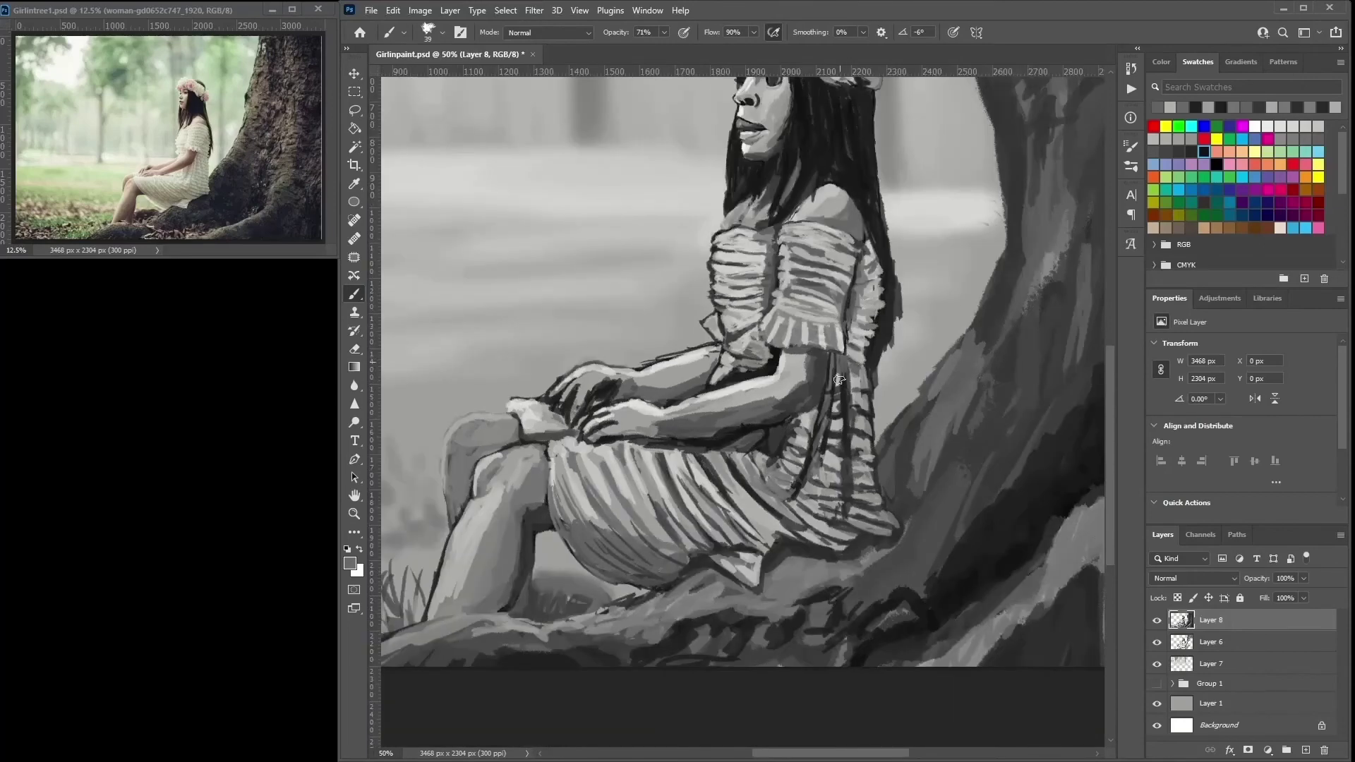
left_click_drag(841, 424, 837, 391)
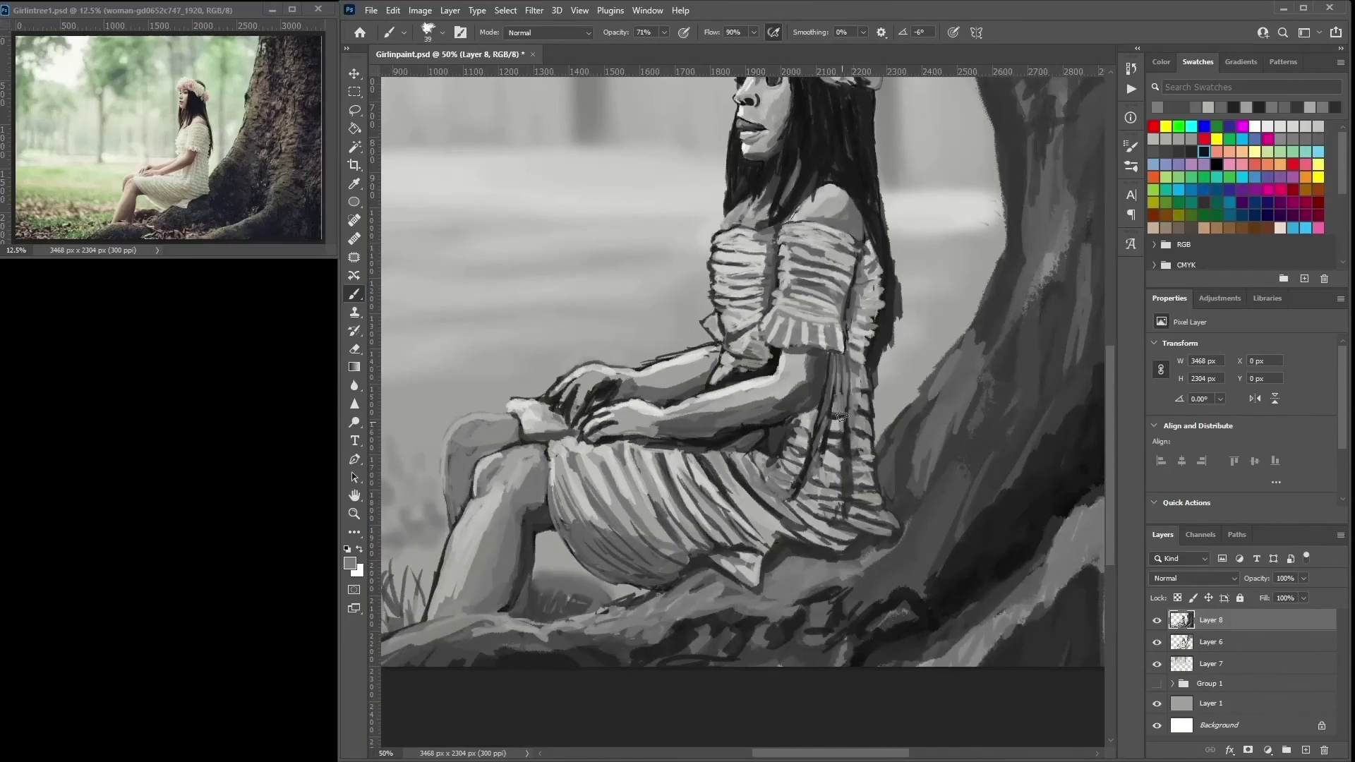
key("ctrl+minus")
key("ctrl+minus")
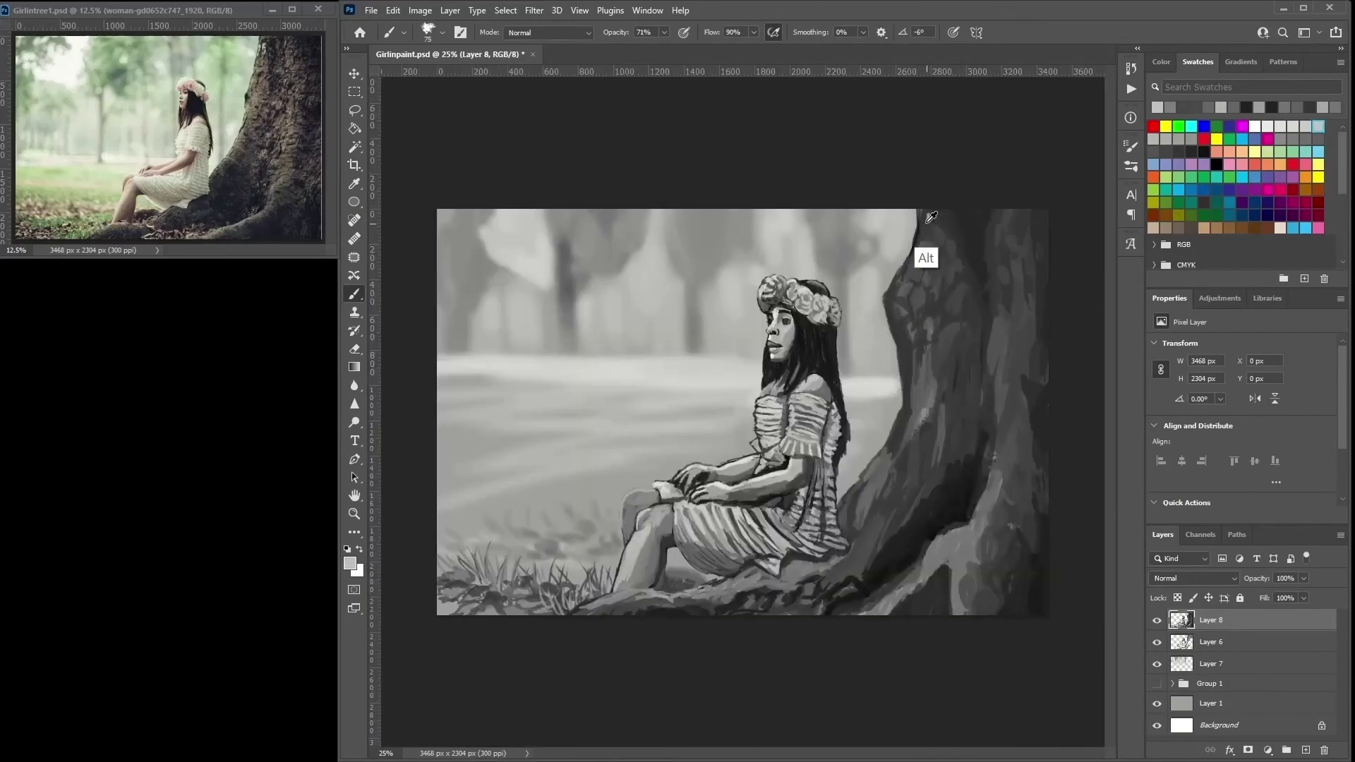
- Paint light and dark carved patches over the upper, right and lower tree trunk with the leaf brush
key("x")
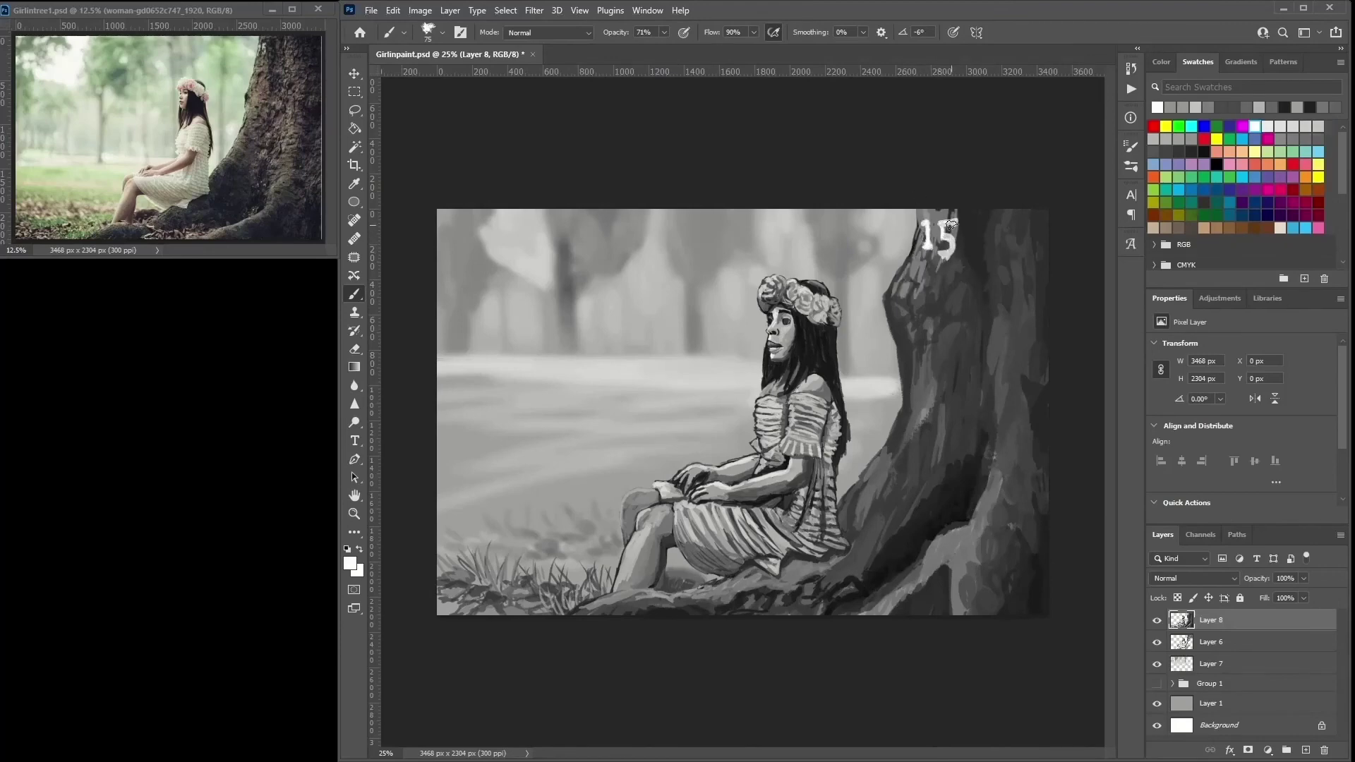
left_click(949, 227, "alt")
left_click_drag(945, 222, 946, 256)
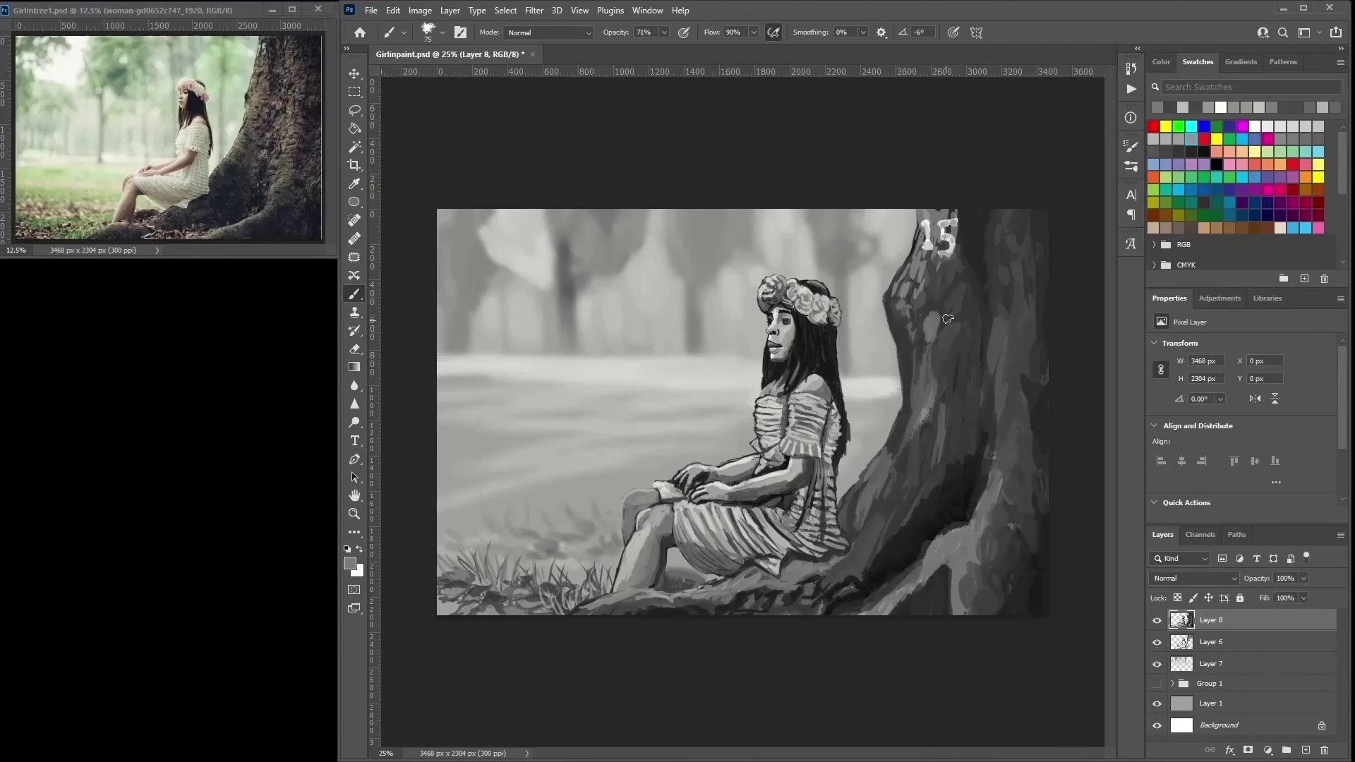
left_click_drag(925, 367, 926, 413)
left_click_drag(949, 339, 962, 401)
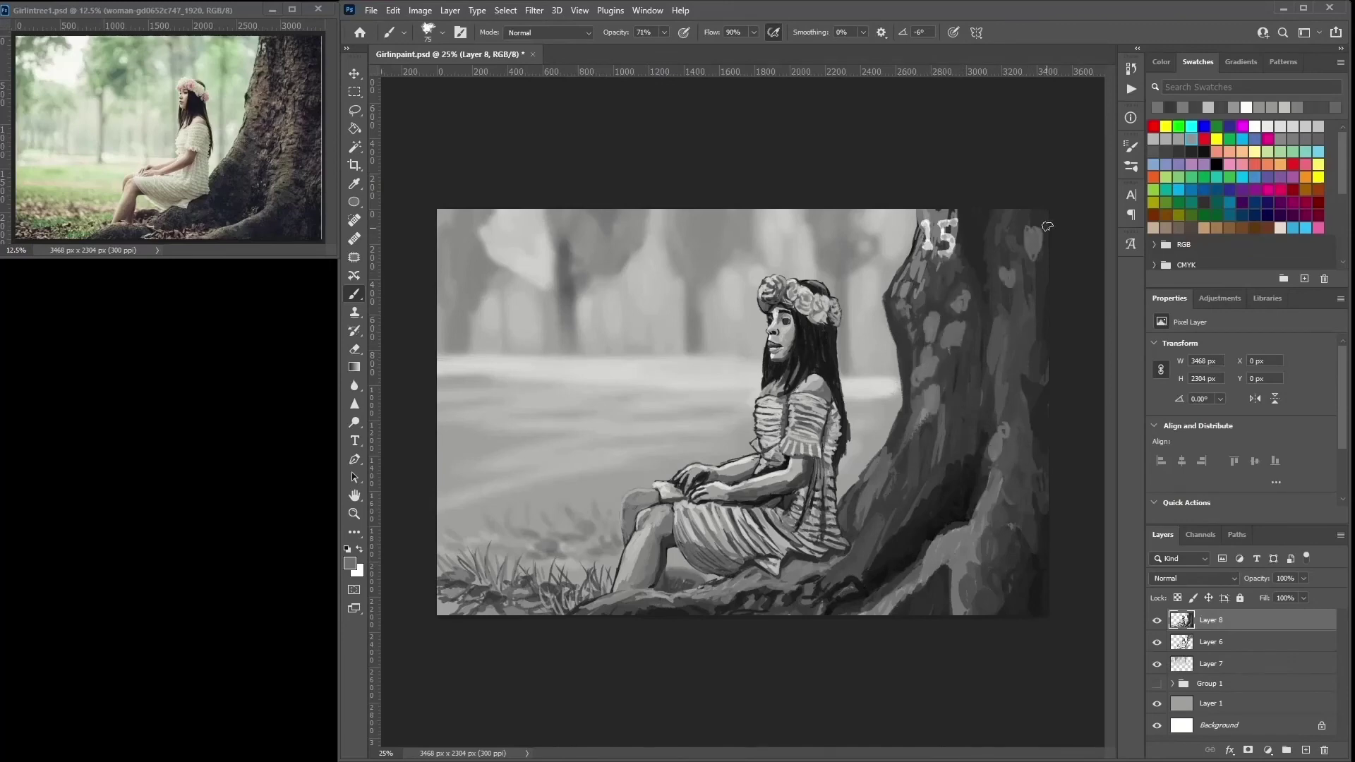
mouse_move(1015, 244)
left_mouse_down()
mouse_move(1004, 249)
mouse_move(1017, 279)
left_mouse_up()
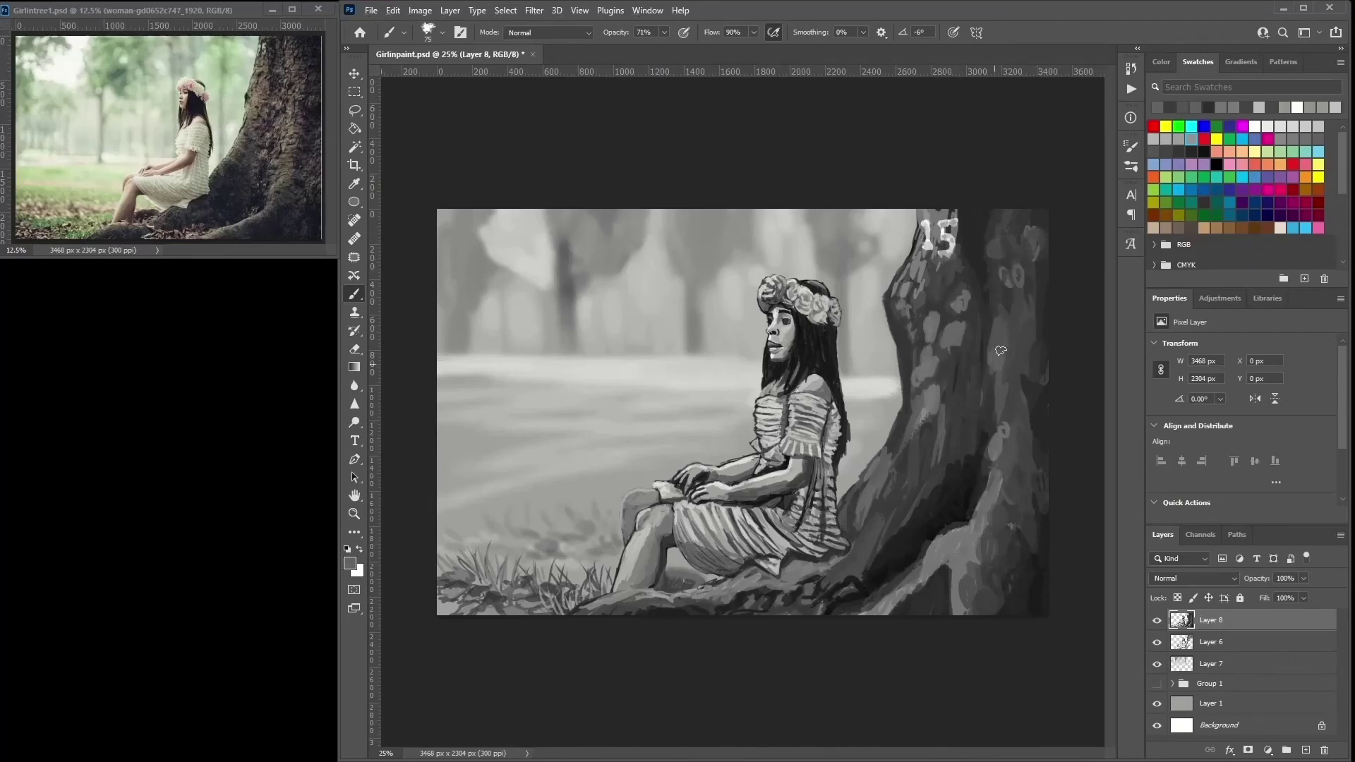
mouse_move(999, 352)
left_mouse_down()
mouse_move(1009, 367)
mouse_move(1024, 346)
mouse_move(1020, 374)
mouse_move(926, 329)
left_mouse_up()
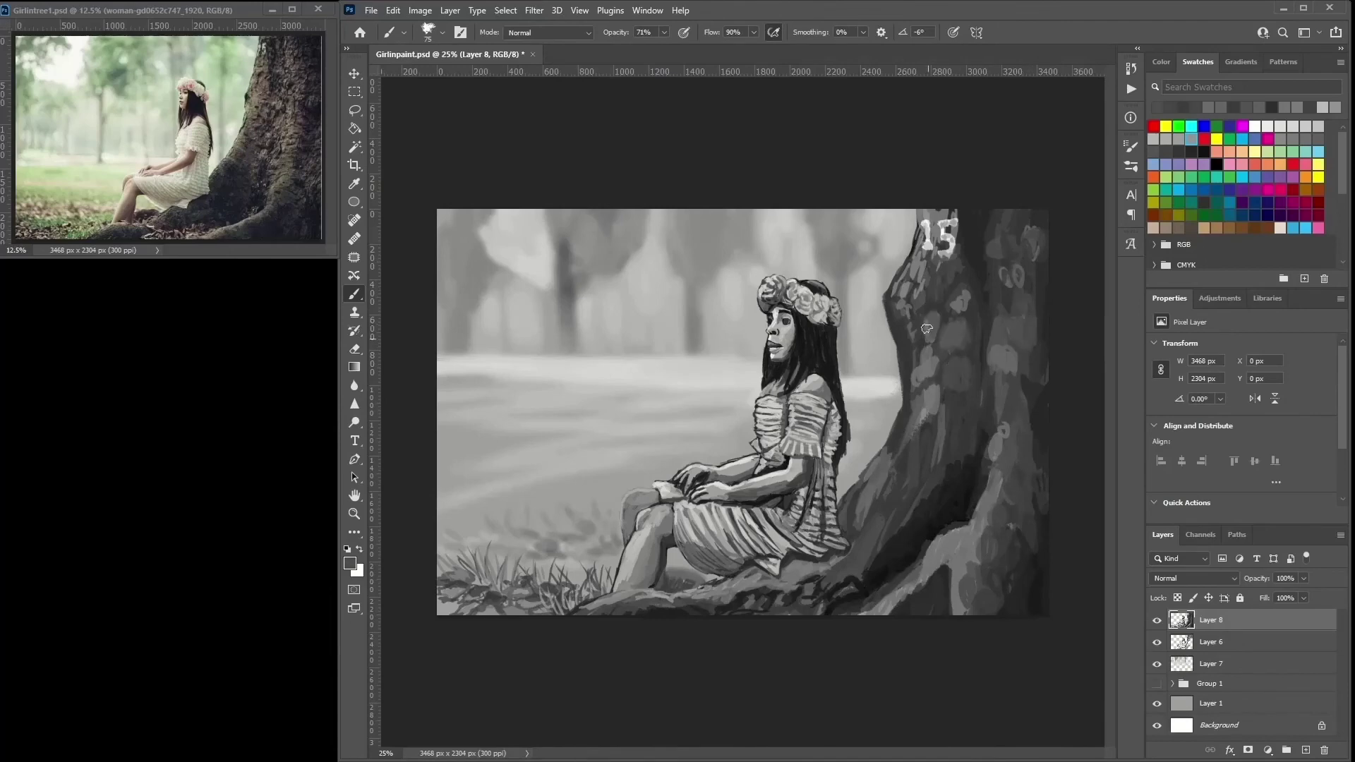
mouse_move(952, 377)
left_mouse_down()
mouse_move(964, 424)
mouse_move(1002, 396)
mouse_move(1016, 326)
left_mouse_up()
left_click(1016, 326)
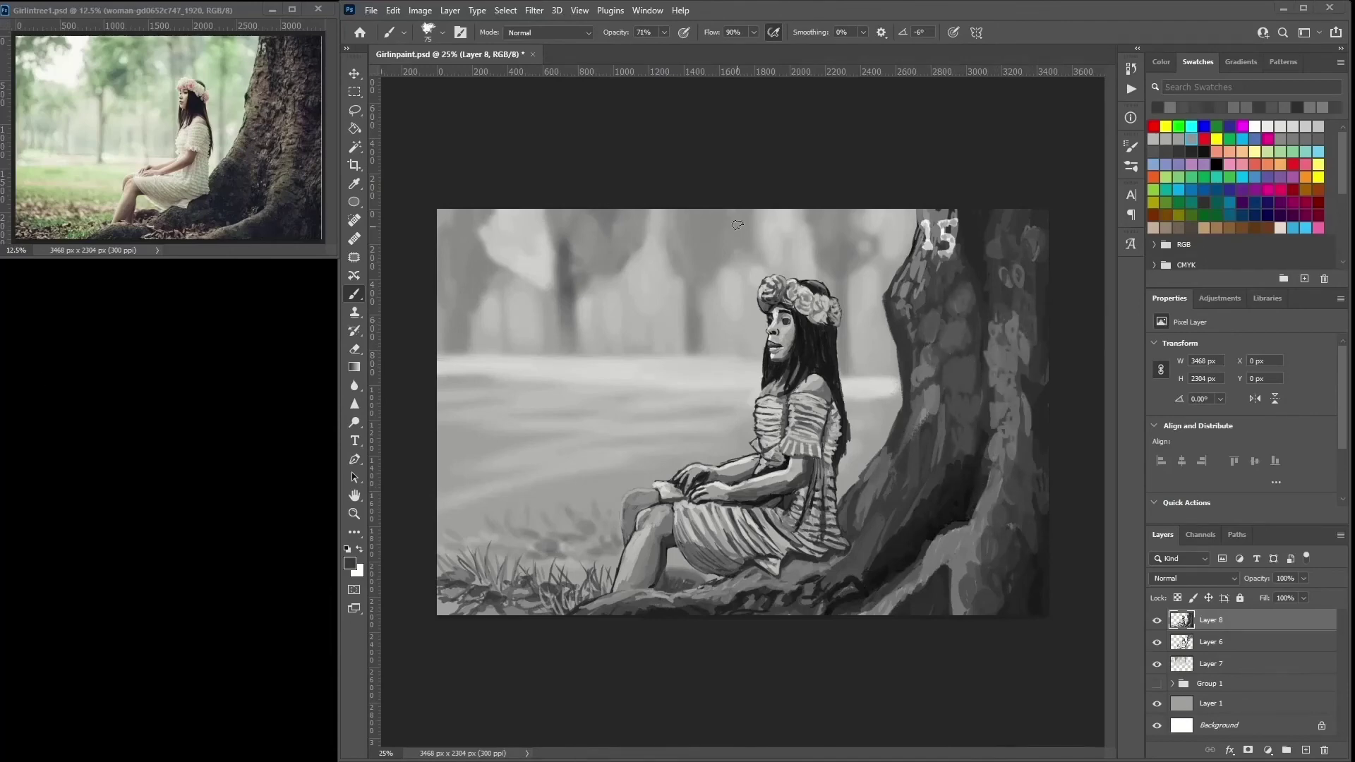
- Paint white highlights over the upper-left background trees with a soft round brush
key("x")
key("period")
mouse_move(555, 231)
left_mouse_down()
mouse_move(469, 233)
mouse_move(567, 284)
left_mouse_up()
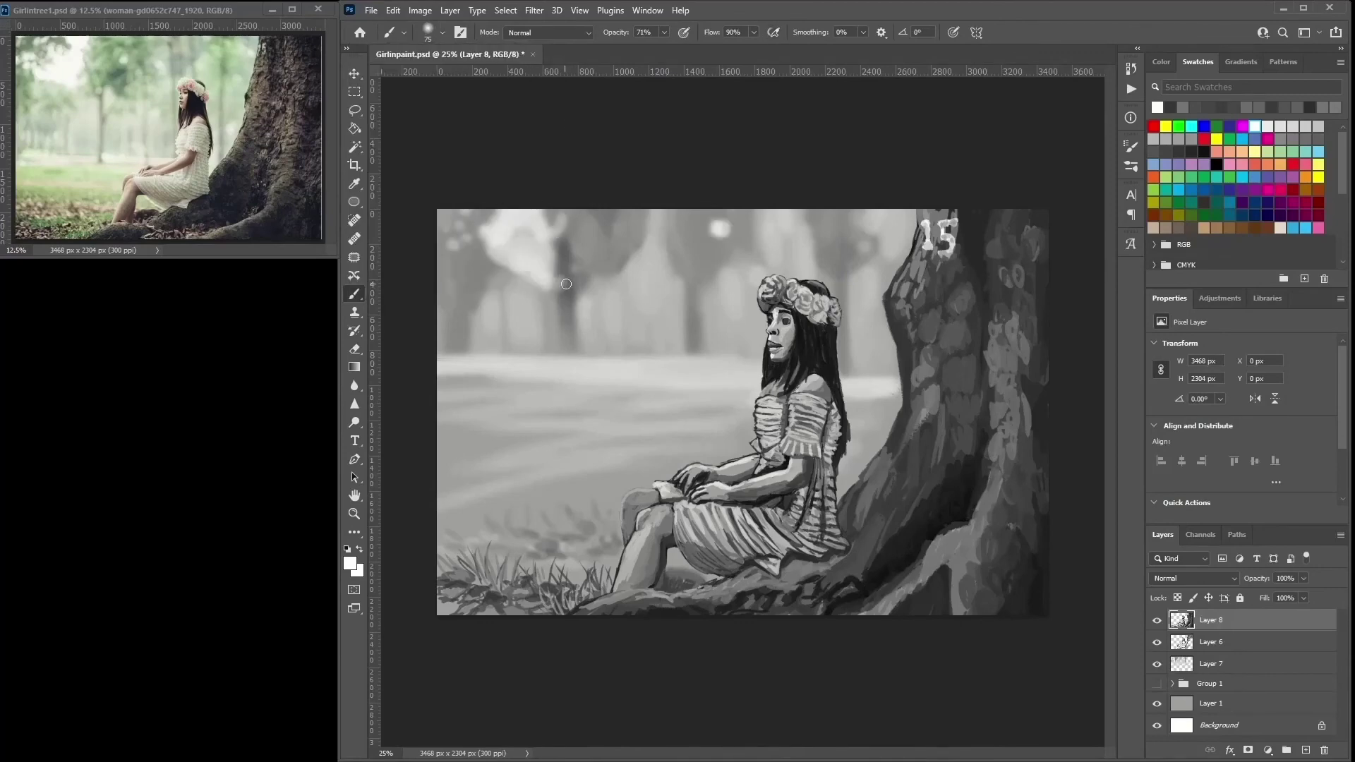
- Sample background greys and blend the white highlights into soft bokeh spots among the trees
left_click(810, 212, "alt")
left_click(738, 271, "alt")
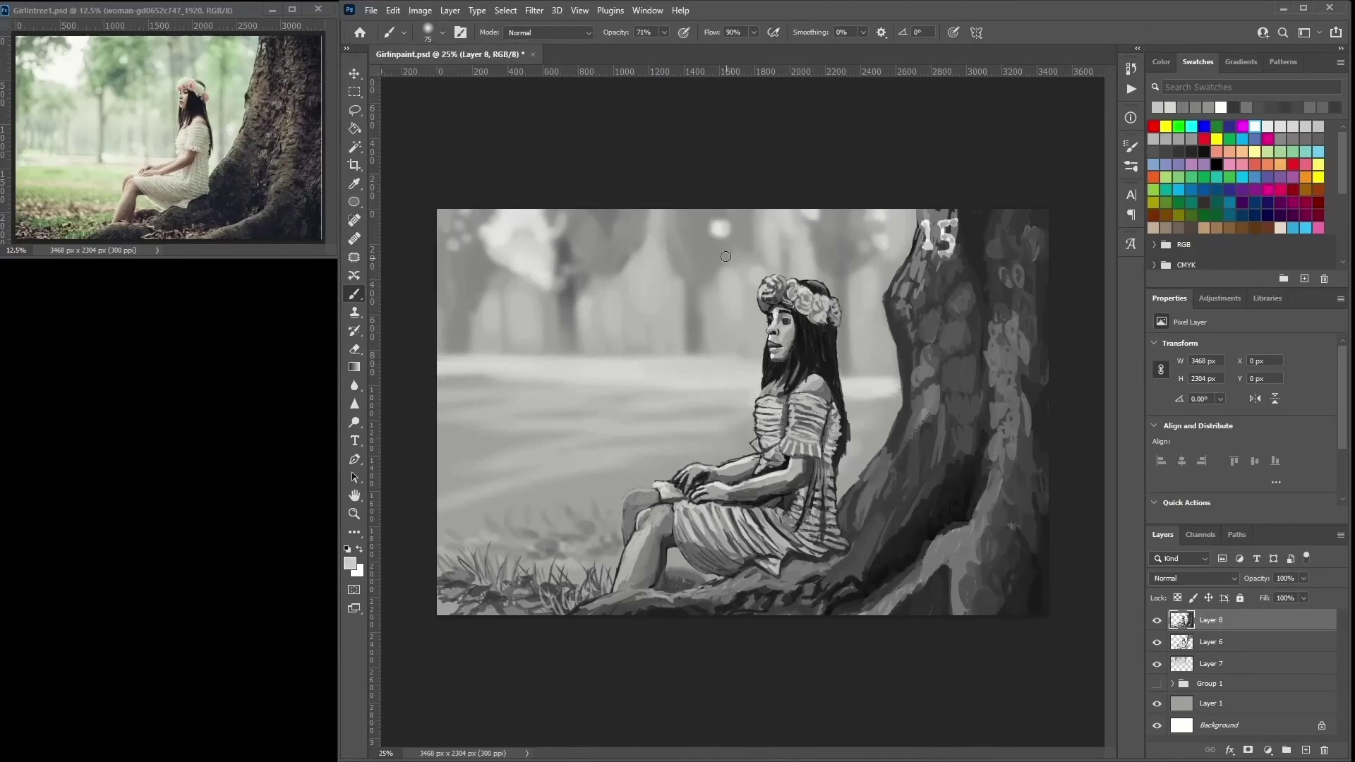
left_click(665, 295, "alt")
left_click(647, 255, "alt")
left_click(537, 198, "alt")
left_click_drag(537, 204, 538, 275)
left_click_drag(564, 222, 613, 269)
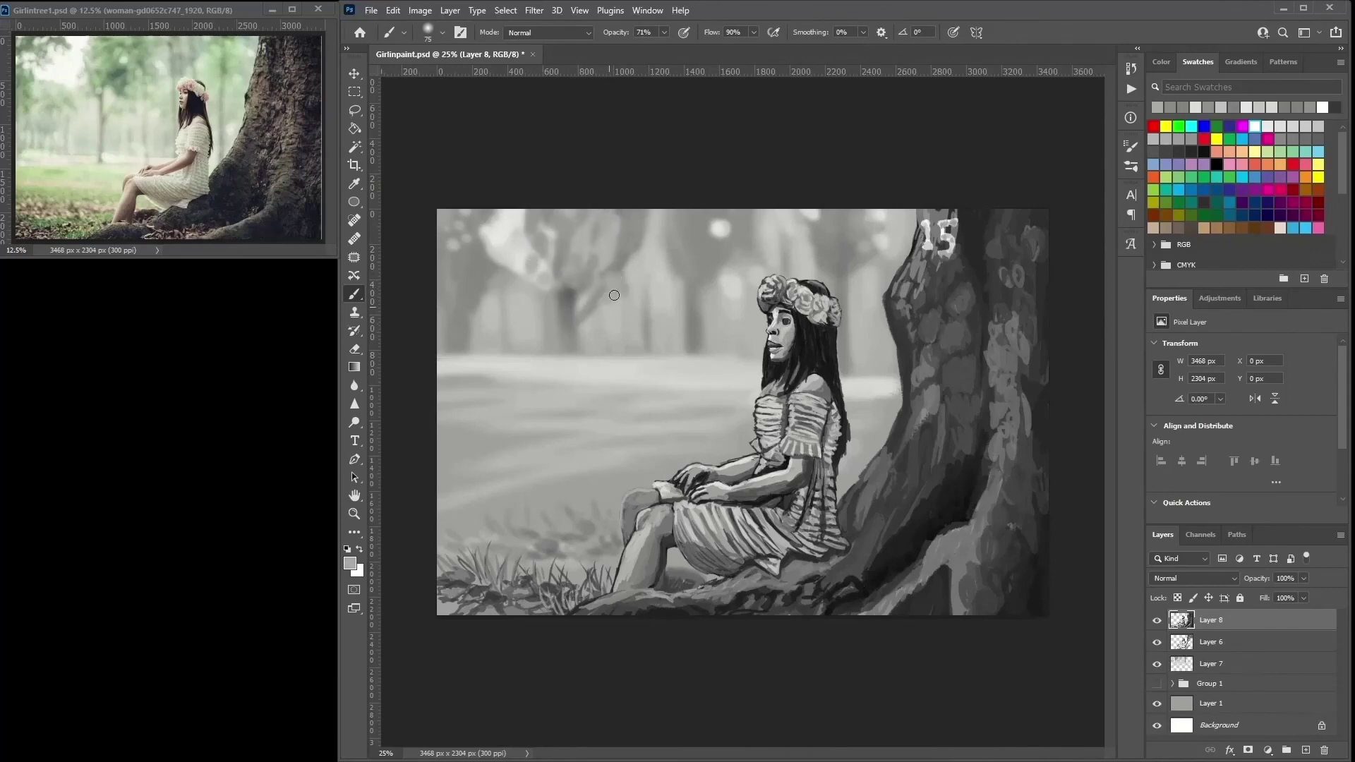
left_click_drag(621, 212, 611, 264)
left_click_drag(530, 229, 530, 279)
mouse_move(526, 286)
left_mouse_down()
mouse_move(494, 307)
mouse_move(494, 343)
left_mouse_up()
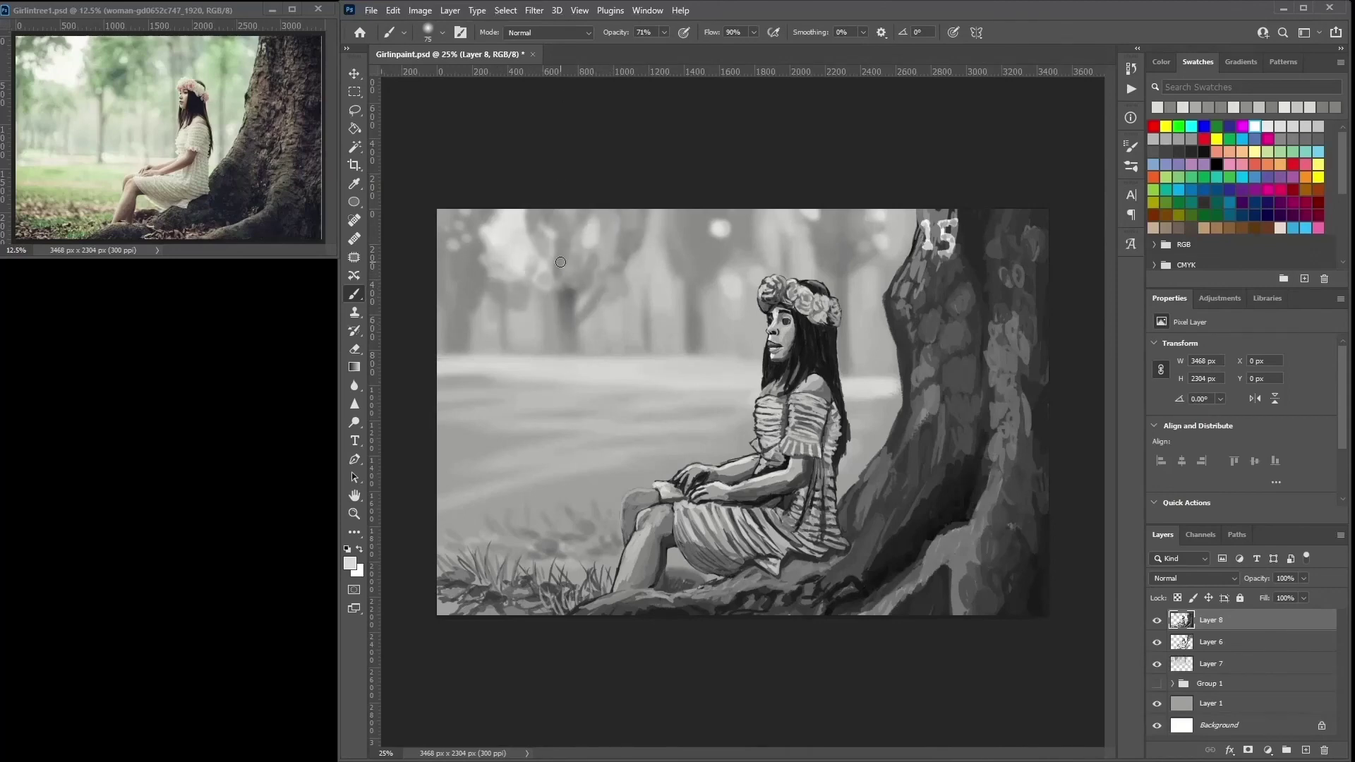
left_click(734, 228, "alt")
- Choose a textured brush preset at size 45 and zoom in on the girl
left_click(442, 32)
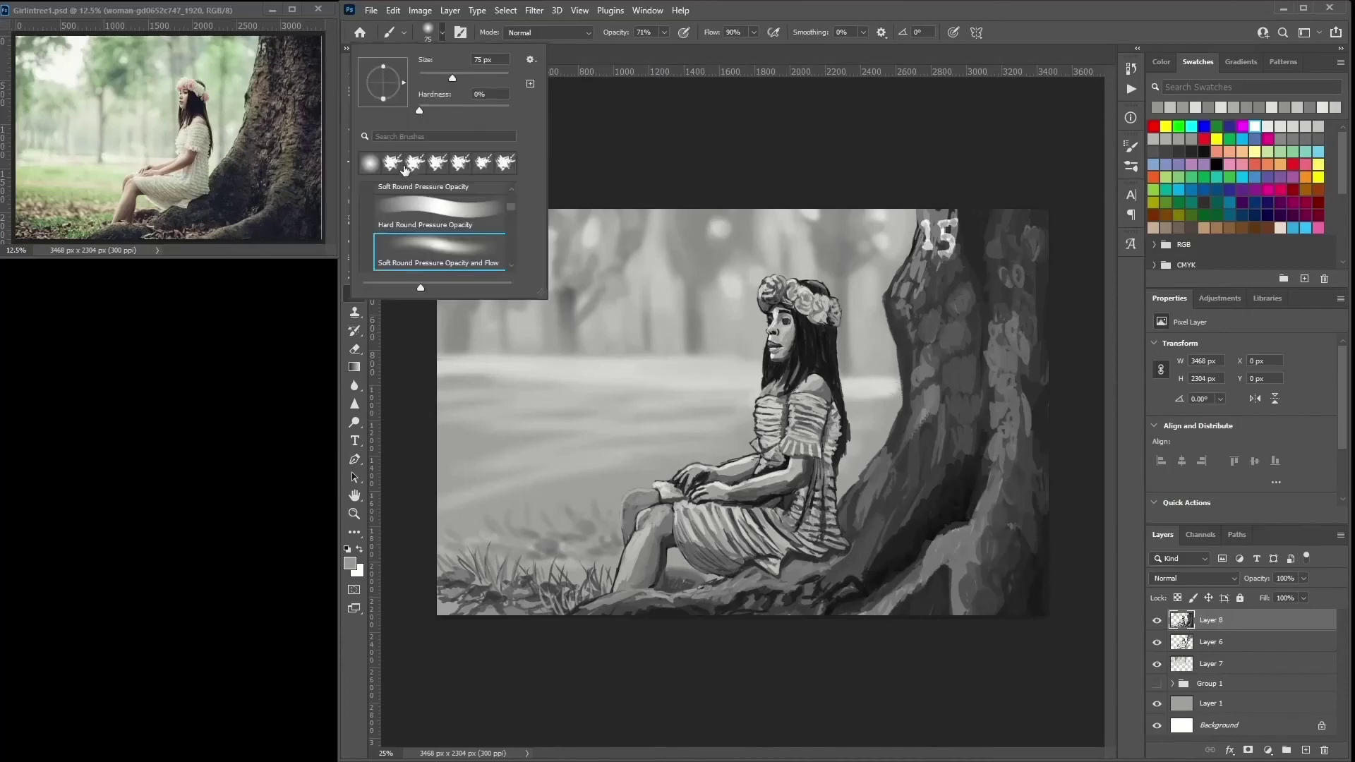
double_click(452, 205)
key("ctrl+plus")
key("ctrl+plus")
left_click(816, 143, "alt")
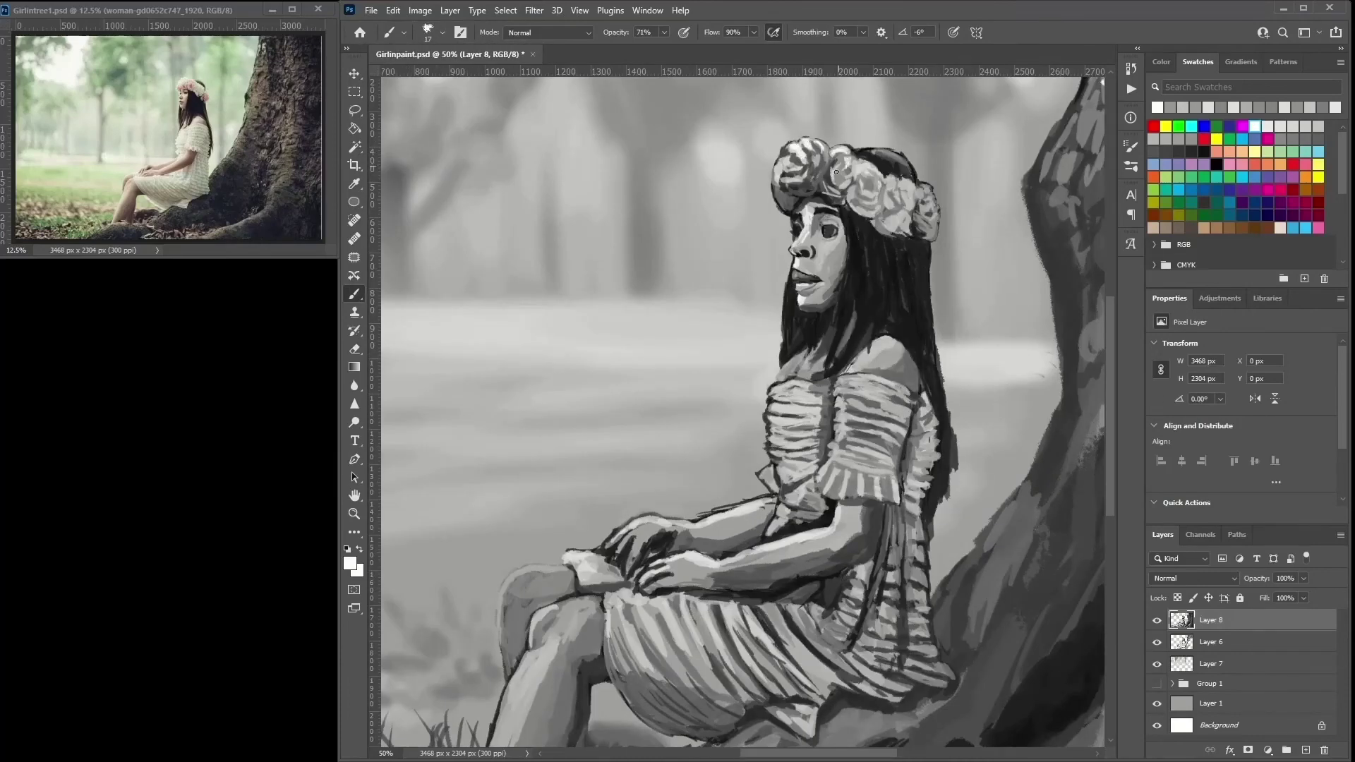
right_click(878, 243)
double_click(904, 312)
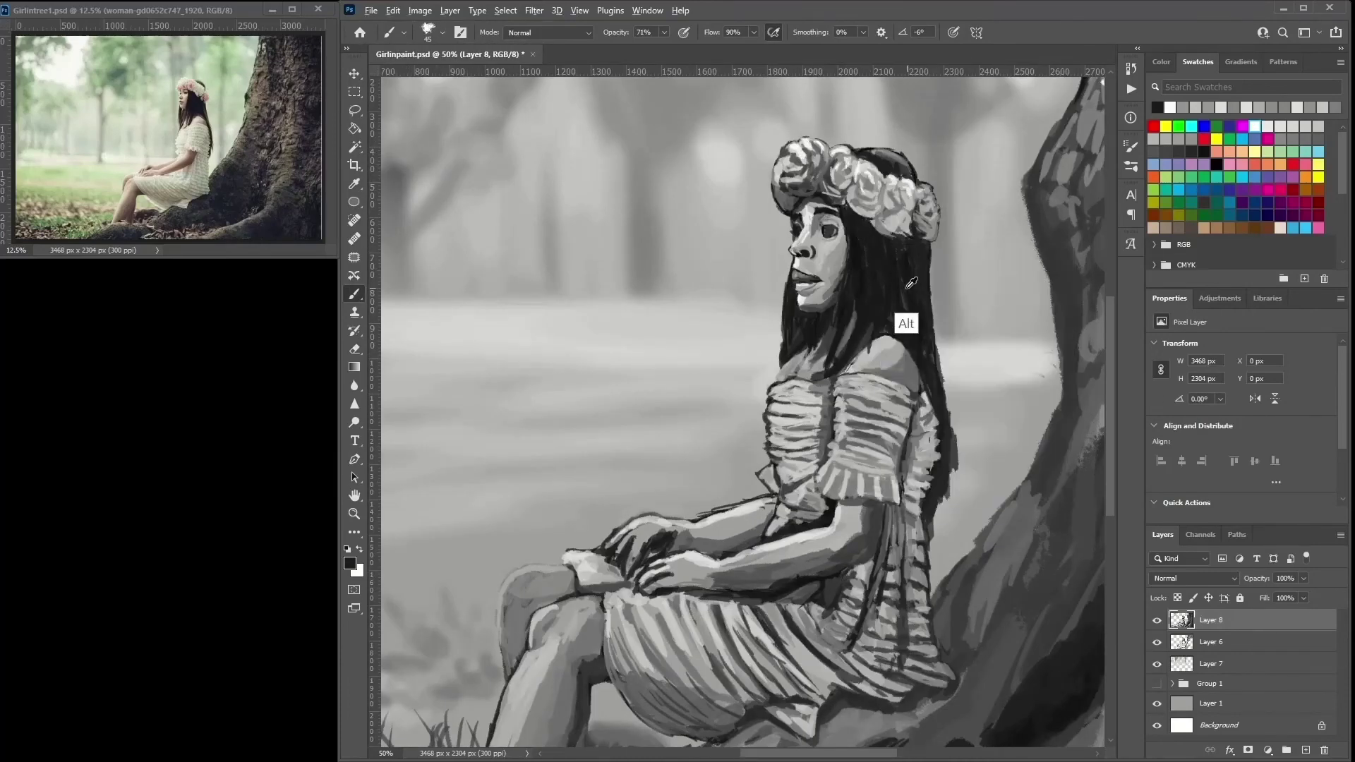
- Lighten and refine the tones on the girl's arm, forearm and hands
left_click(901, 270, "alt")
left_click_drag(857, 503, 875, 540)
left_click(837, 551, "alt")
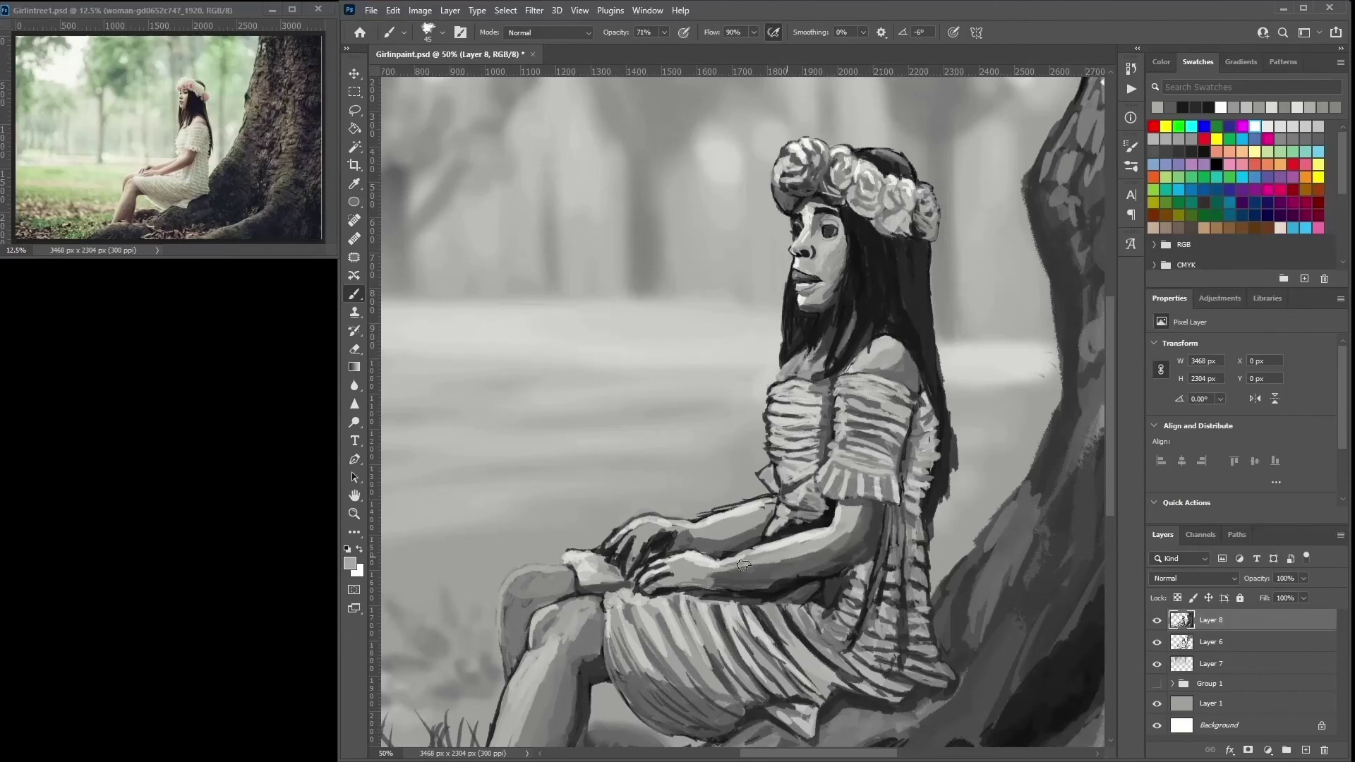
left_click_drag(706, 572, 771, 563)
mouse_move(748, 524)
left_mouse_down()
mouse_move(646, 579)
mouse_move(633, 557)
mouse_move(688, 576)
left_mouse_up()
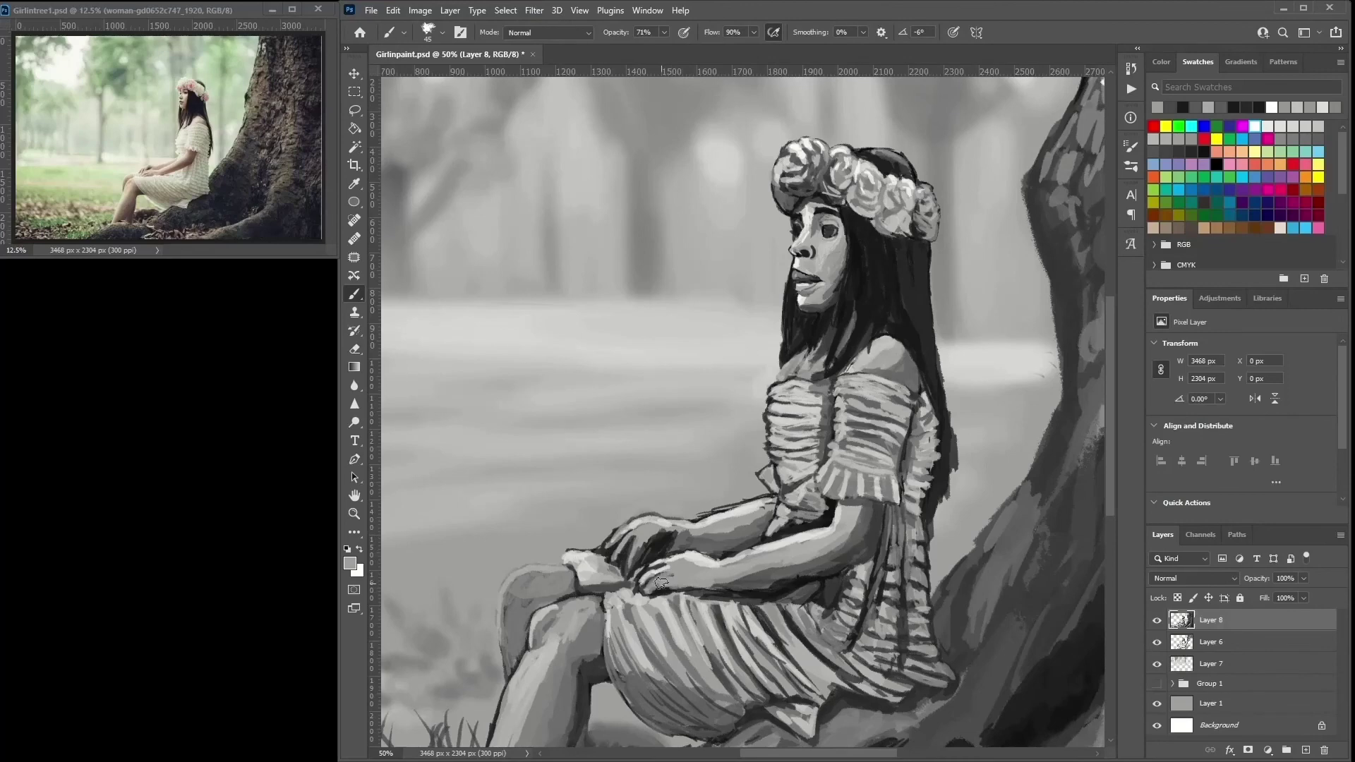
- Lighten the shin, knee, underside of the thigh and calf, and brighten the dress edge
scroll(527, 577, "down", 3)
left_click_drag(521, 600, 487, 656)
left_click_drag(565, 516, 541, 568)
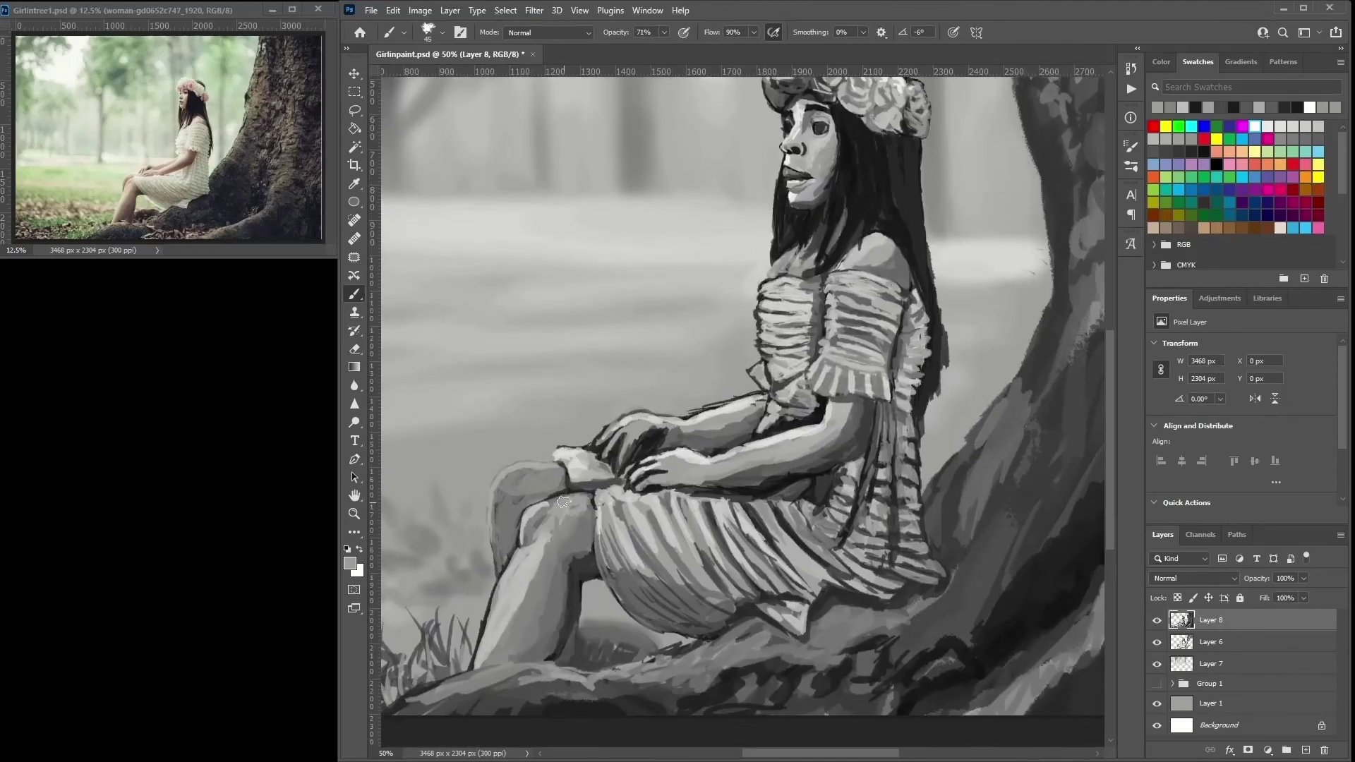
mouse_move(515, 477)
left_mouse_down()
mouse_move(568, 452)
mouse_move(498, 502)
left_mouse_up()
mouse_move(614, 558)
left_mouse_down()
mouse_move(635, 579)
mouse_move(643, 628)
mouse_move(688, 639)
left_mouse_up()
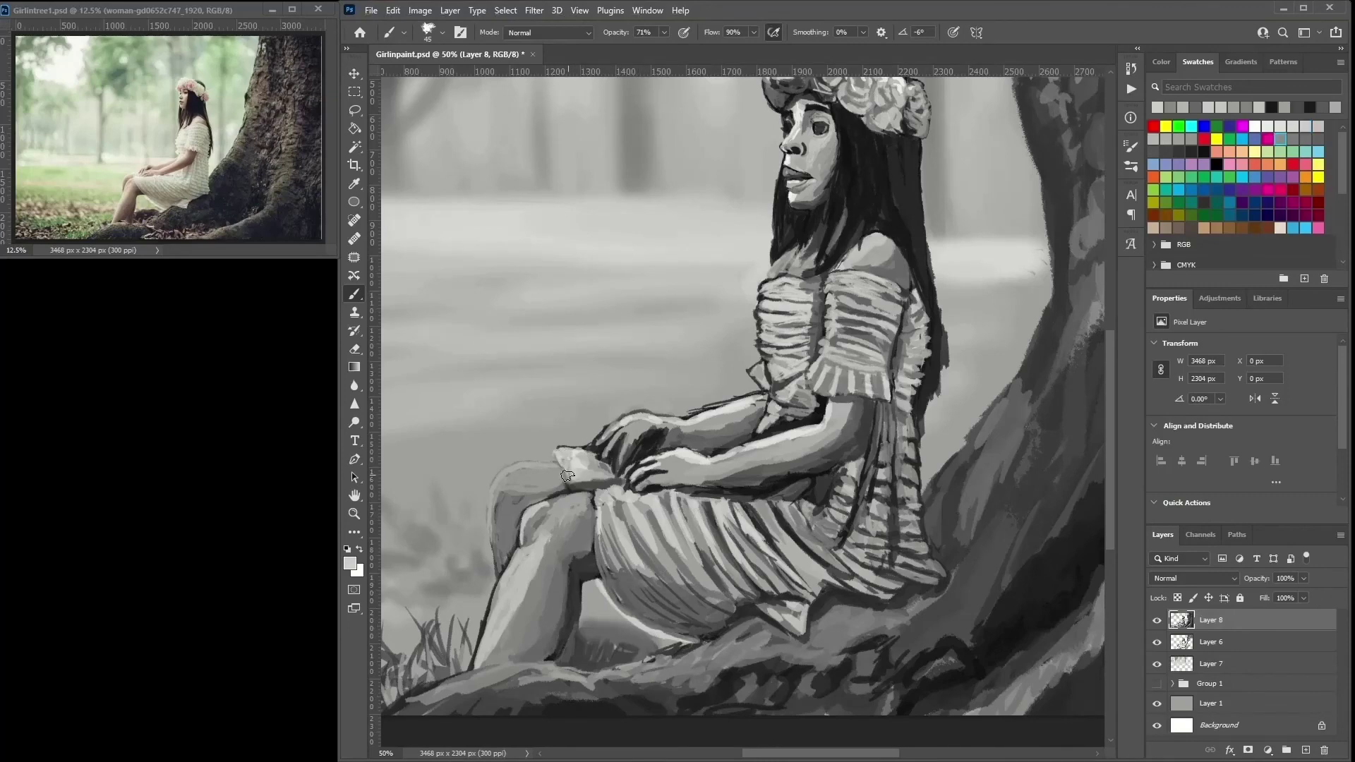
left_click(641, 528, "alt")
mouse_move(584, 482)
left_mouse_down()
mouse_move(590, 452)
mouse_move(596, 554)
left_mouse_up()
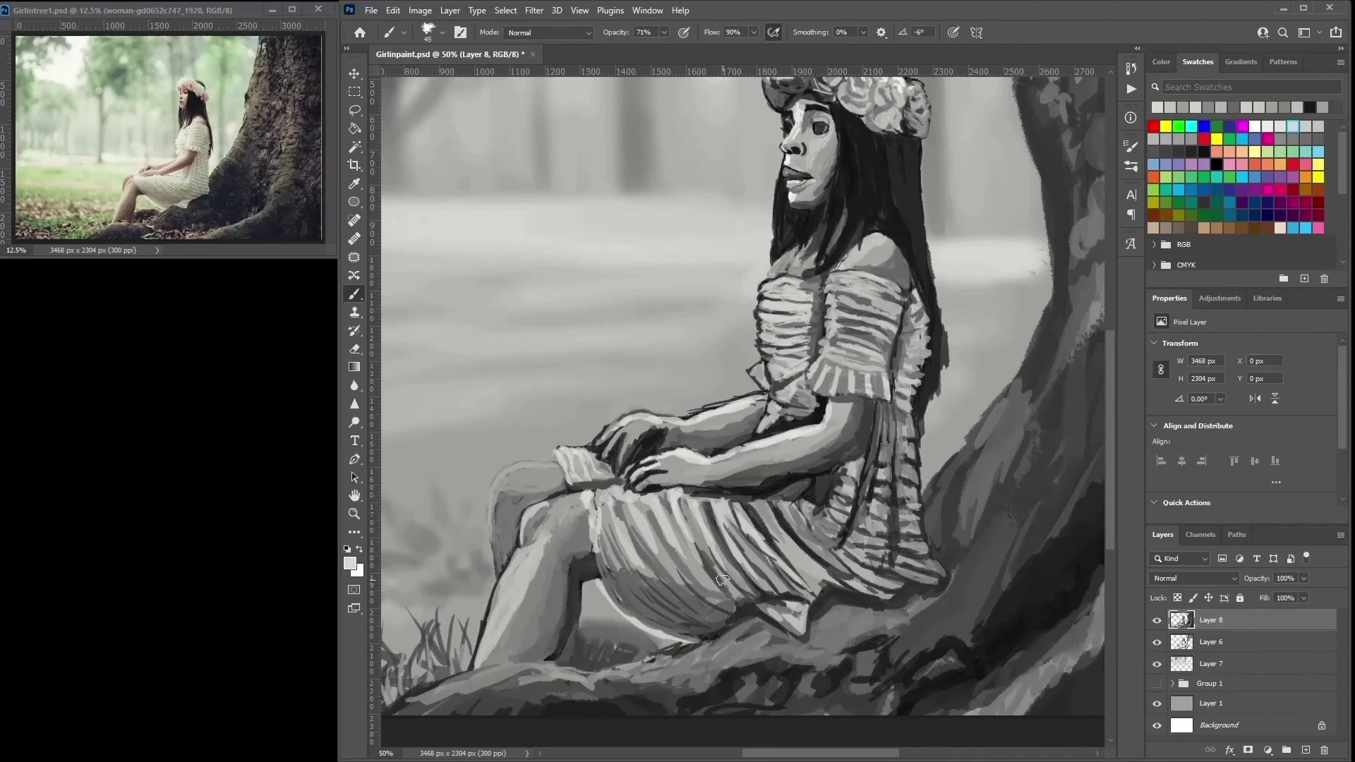
- Sample a dark hair tone and paint hair strands along the neckline
left_click(679, 497, "alt")
left_click(797, 489, "alt")
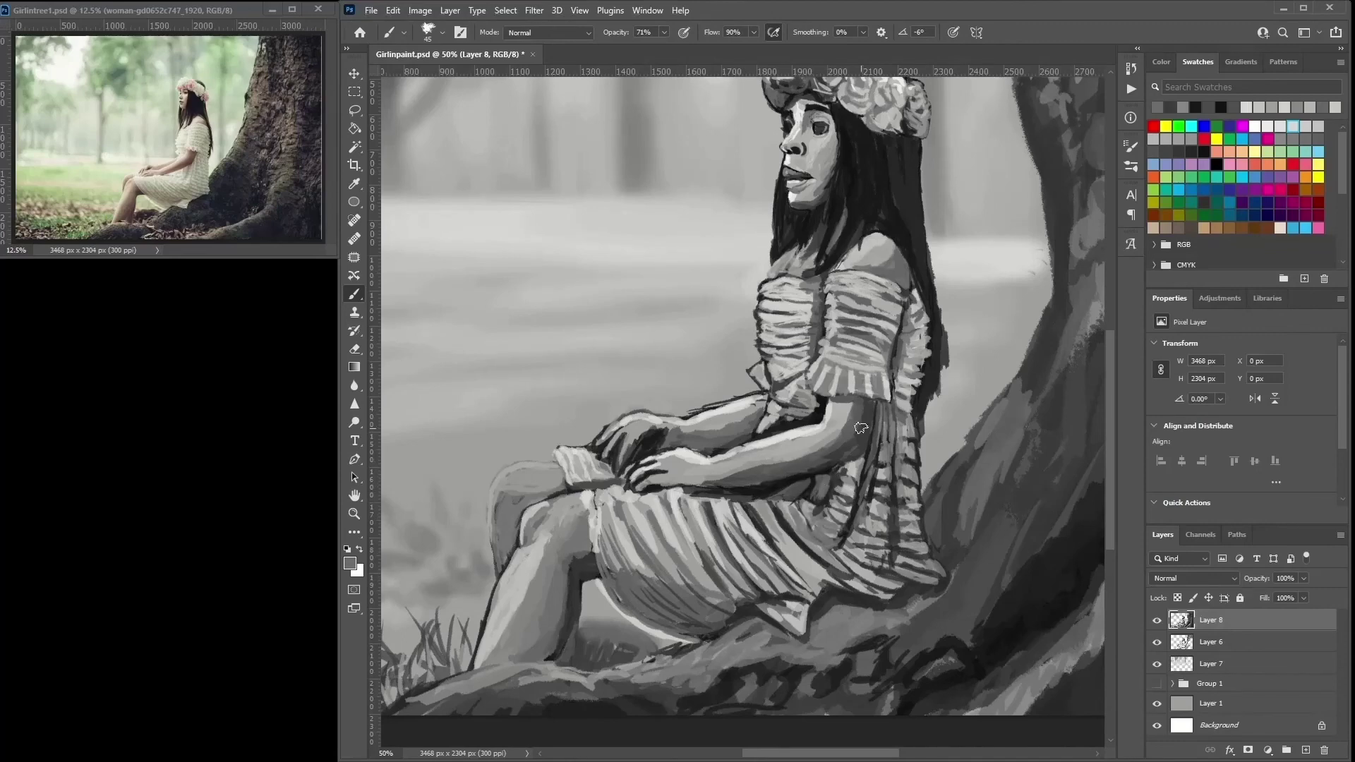
left_click(768, 370, "alt")
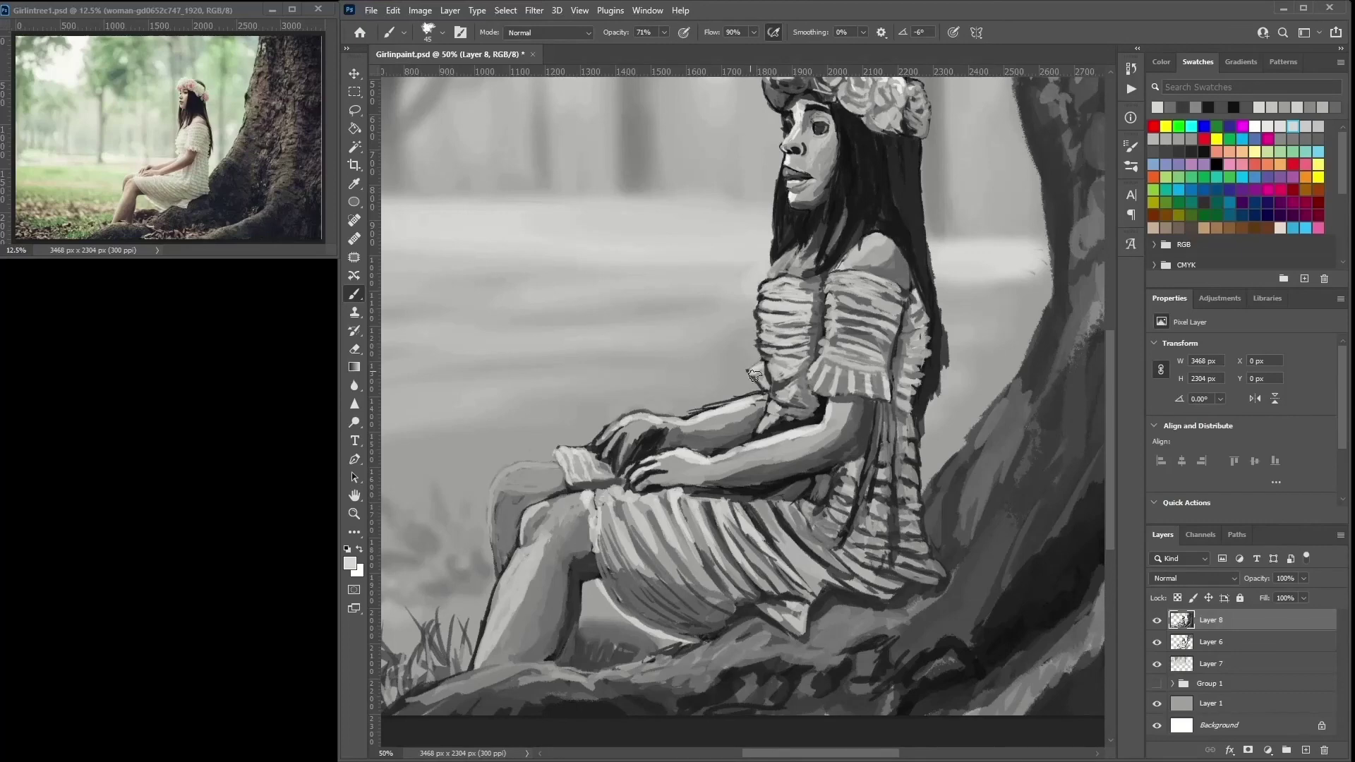
left_click(777, 240, "alt")
left_click_drag(780, 251, 752, 281)
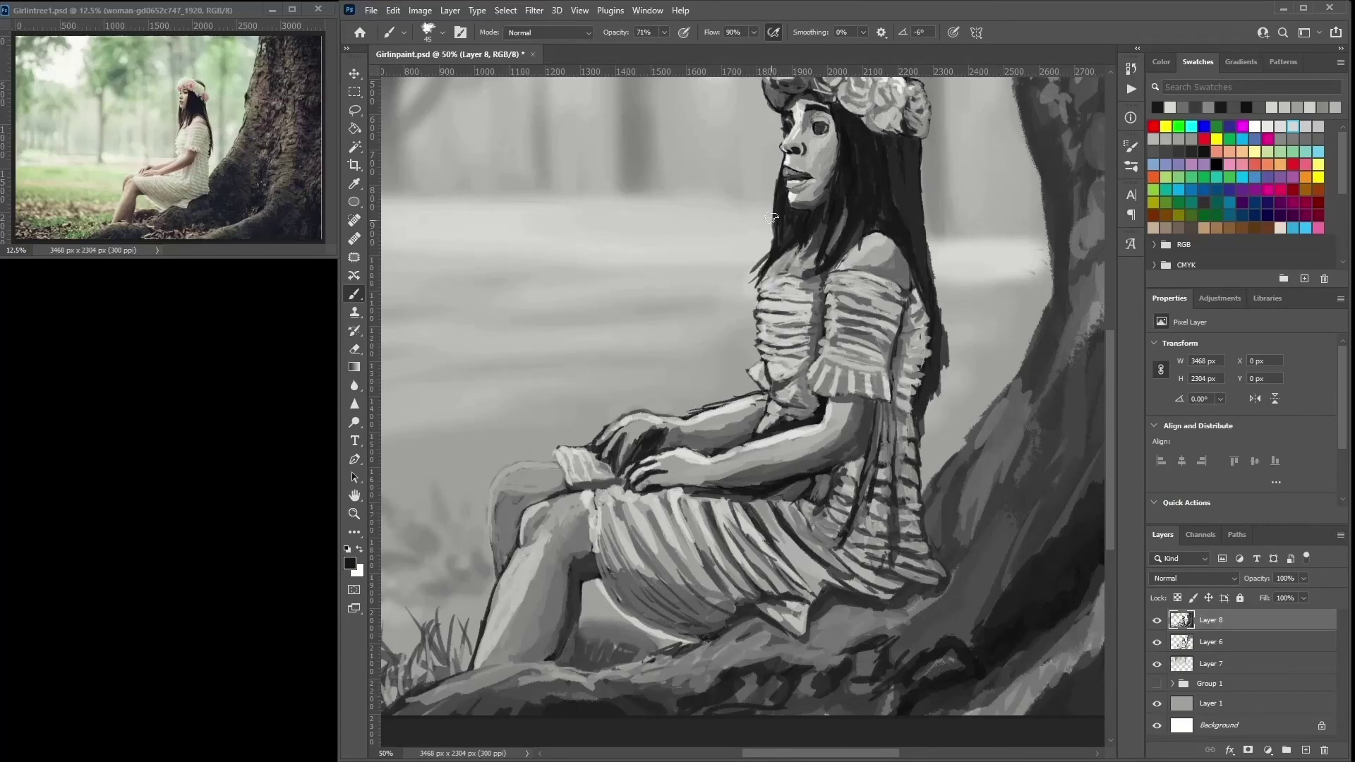
- Switch to a size-31 leaf-shaped brush and paint light strokes along the forearm
right_click(745, 390)
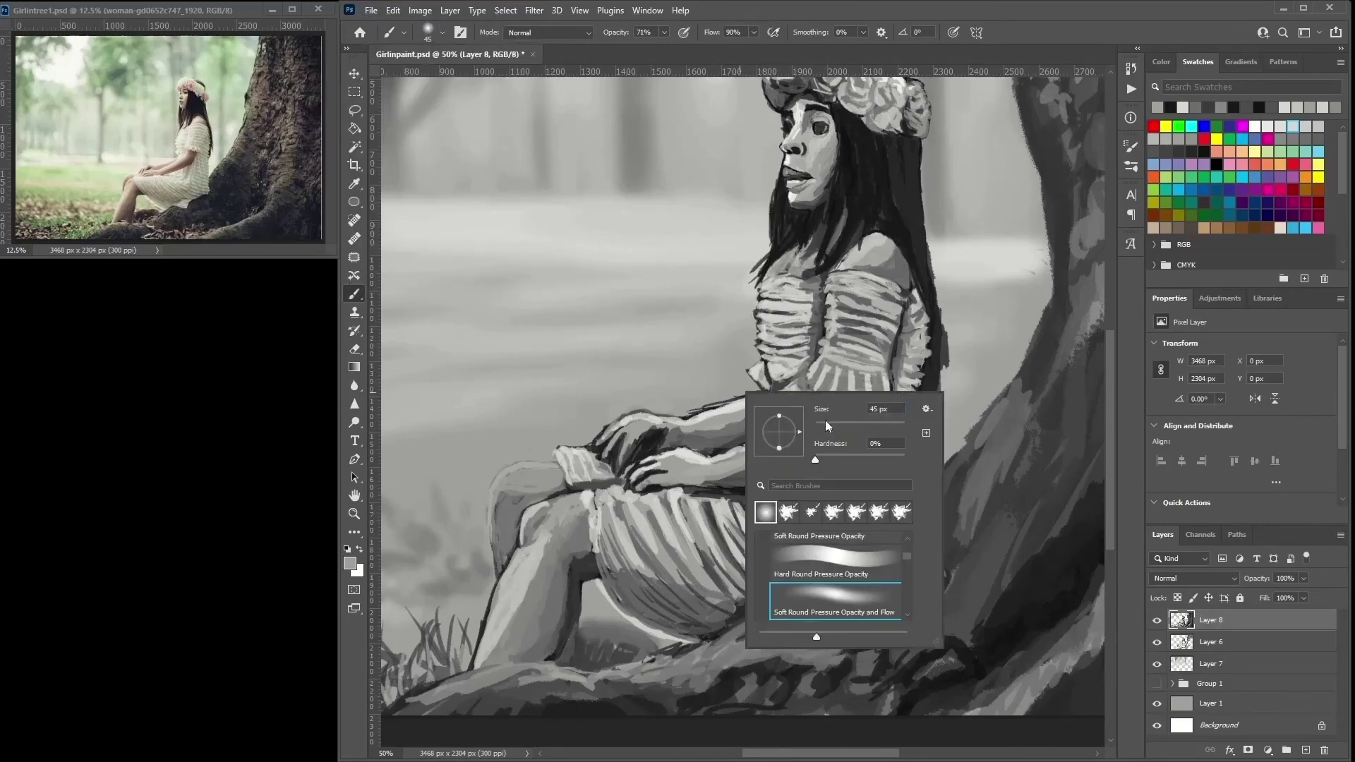
left_click(776, 520)
left_click(734, 397, "alt")
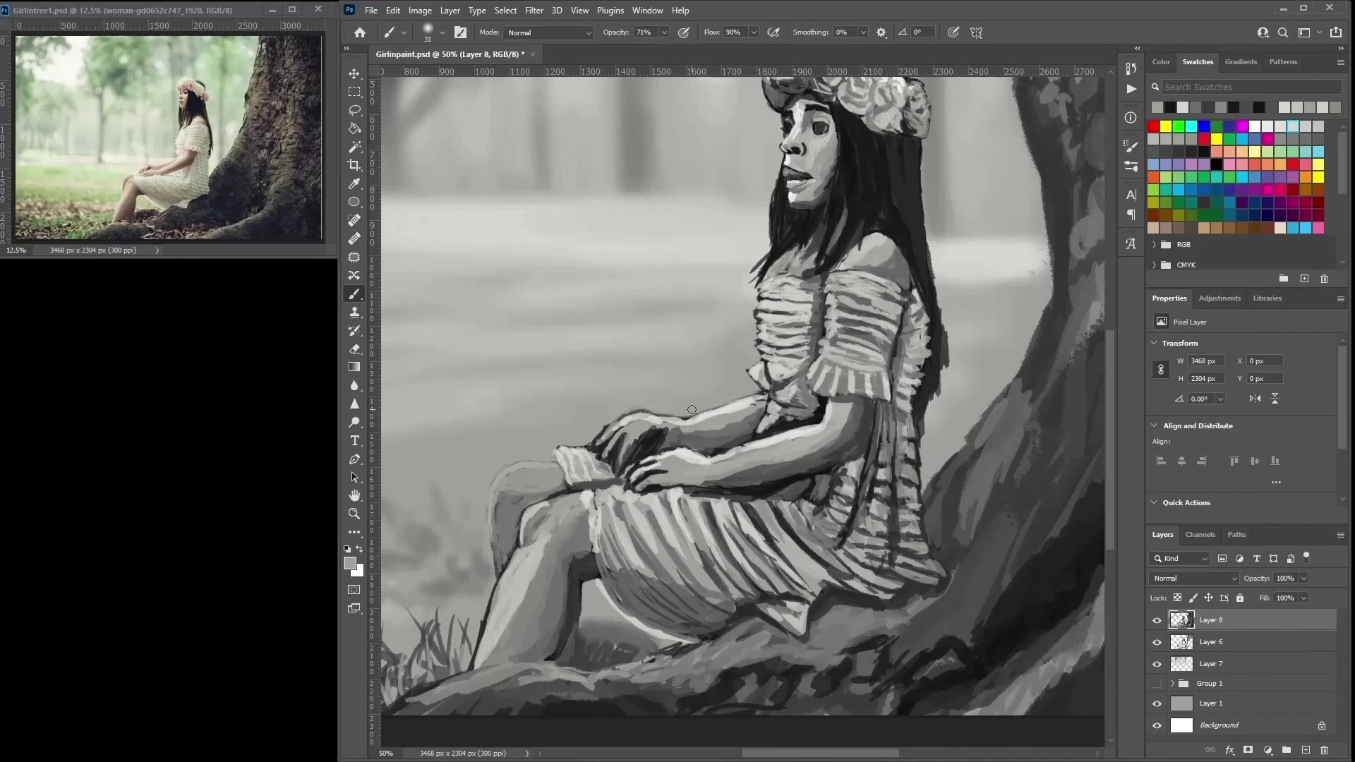
left_click(442, 32)
left_click(395, 151)
left_click(756, 454)
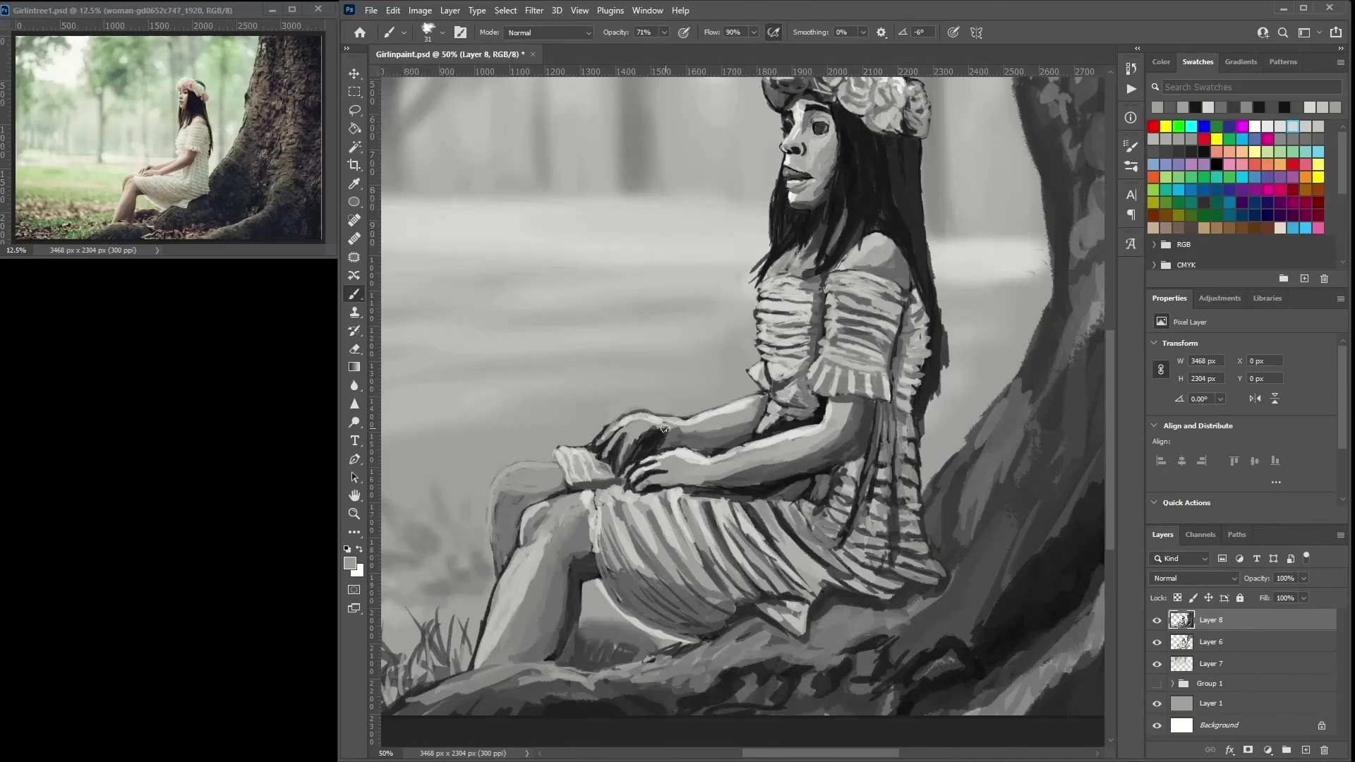
left_click(753, 475, "alt")
mouse_move(753, 475)
left_mouse_down()
mouse_move(828, 442)
mouse_move(841, 408)
left_mouse_up()
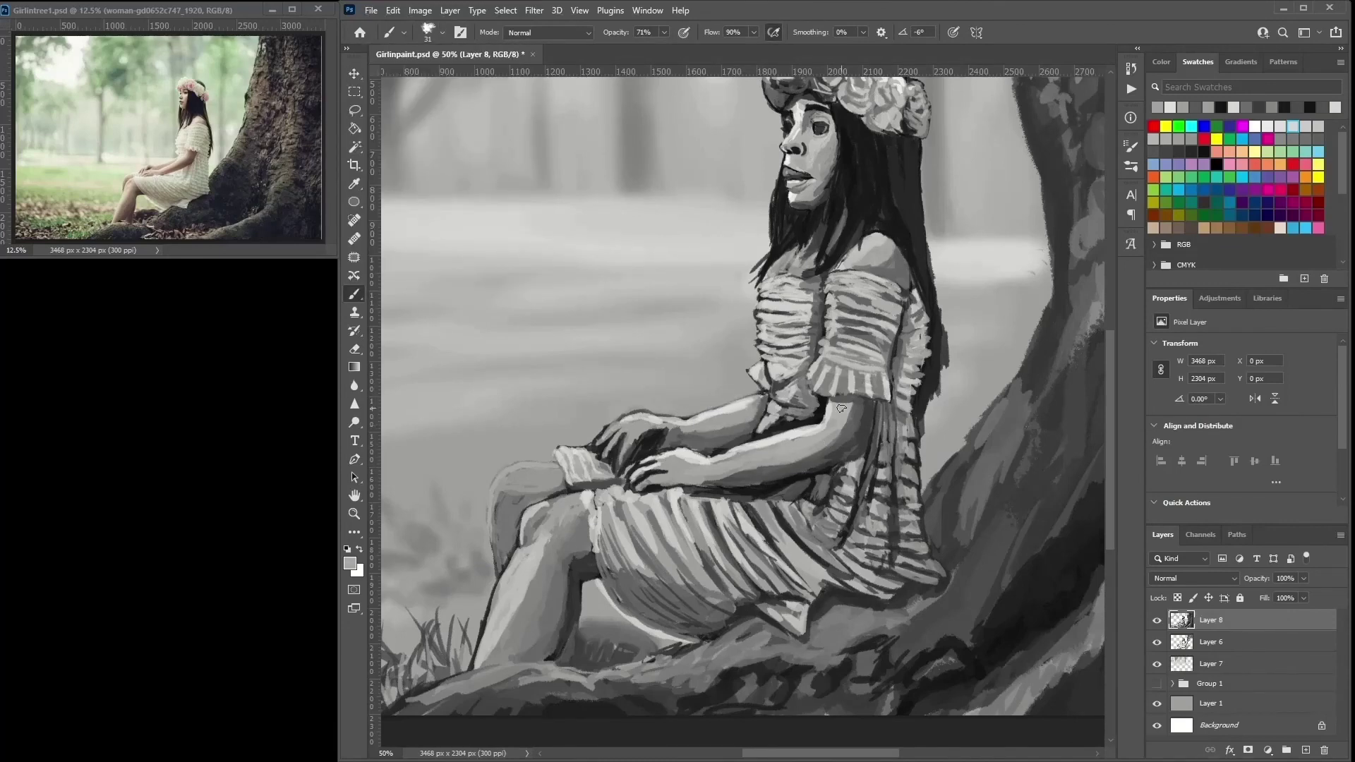